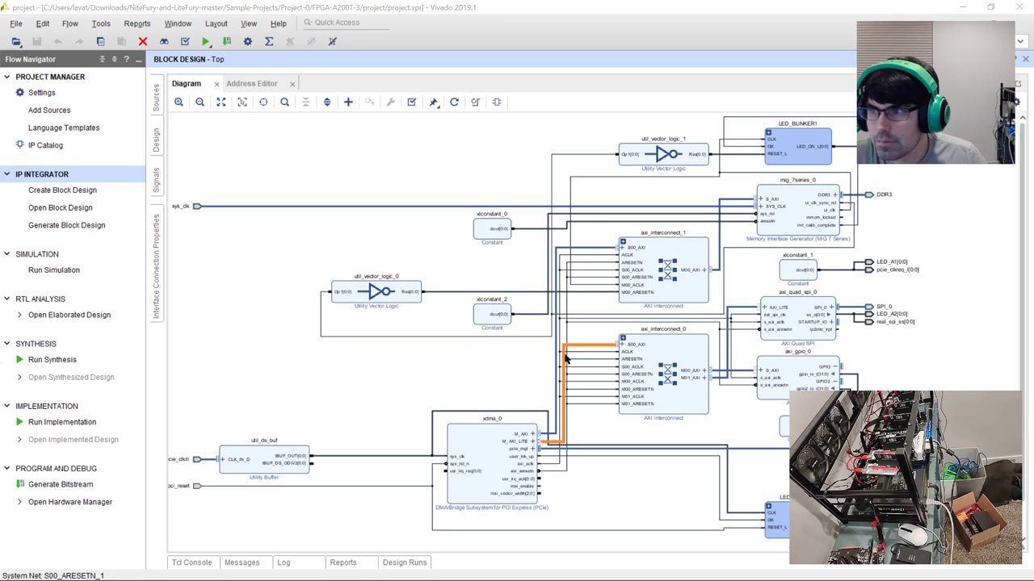
Step: Switch to the M32 project and inspect the pcie_7x_0 block and its m_axis_rx connection in the block design
scroll(781, 387, "down", 1)
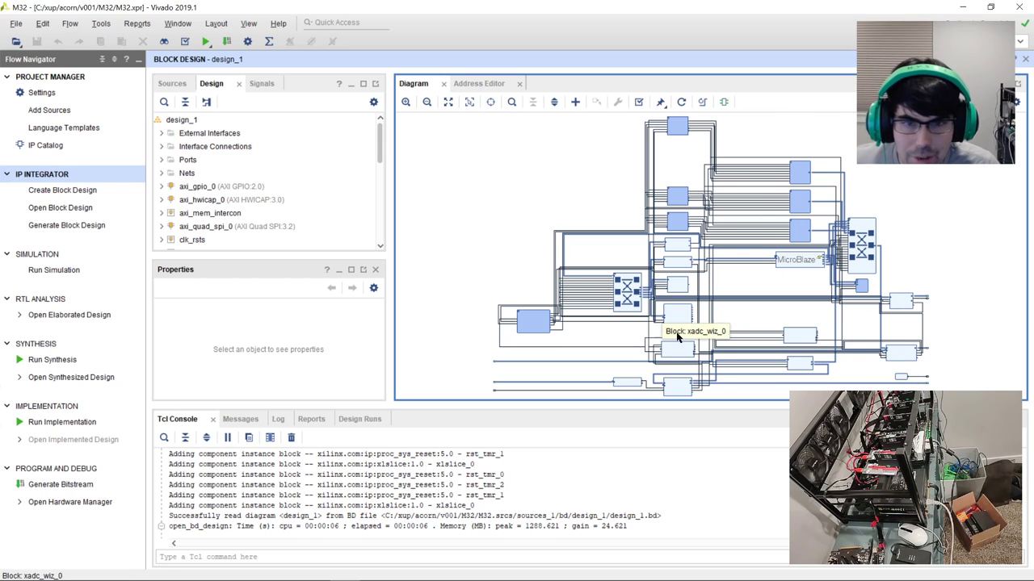
scroll(684, 348, "up", 3)
scroll(685, 349, "down", 1)
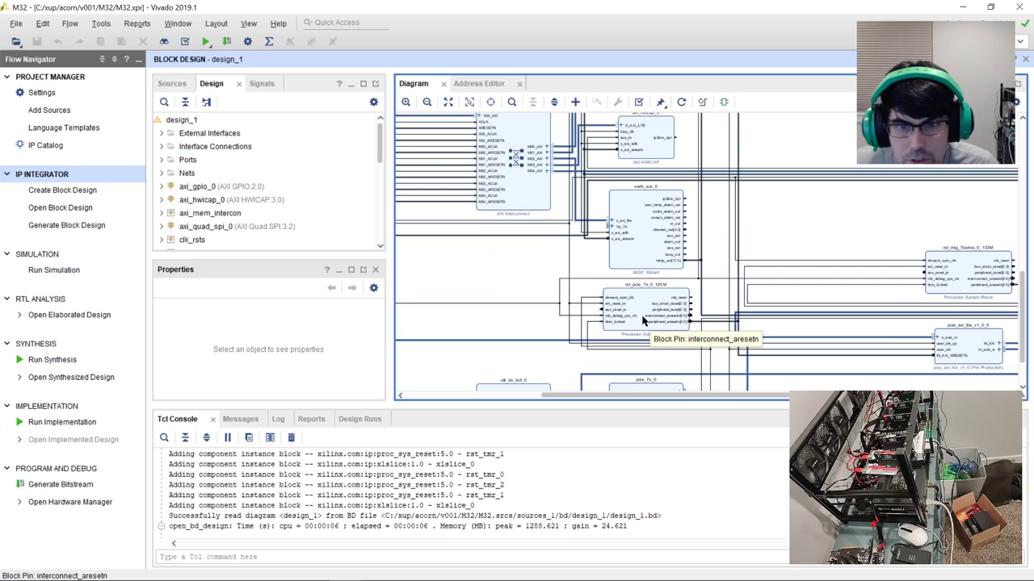
scroll(654, 335, "down", 1)
left_click(655, 370)
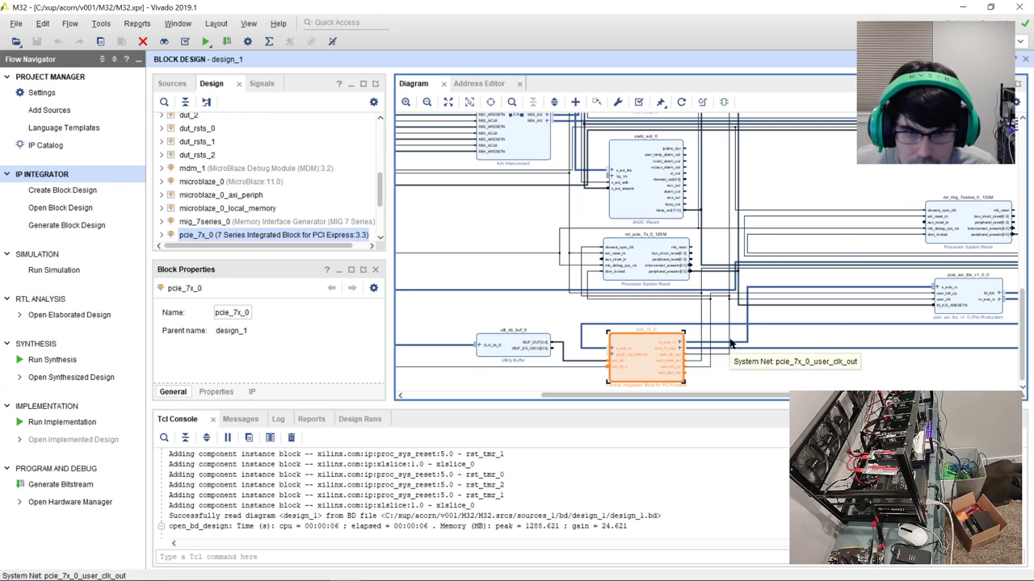
left_click(734, 345)
left_click(747, 347)
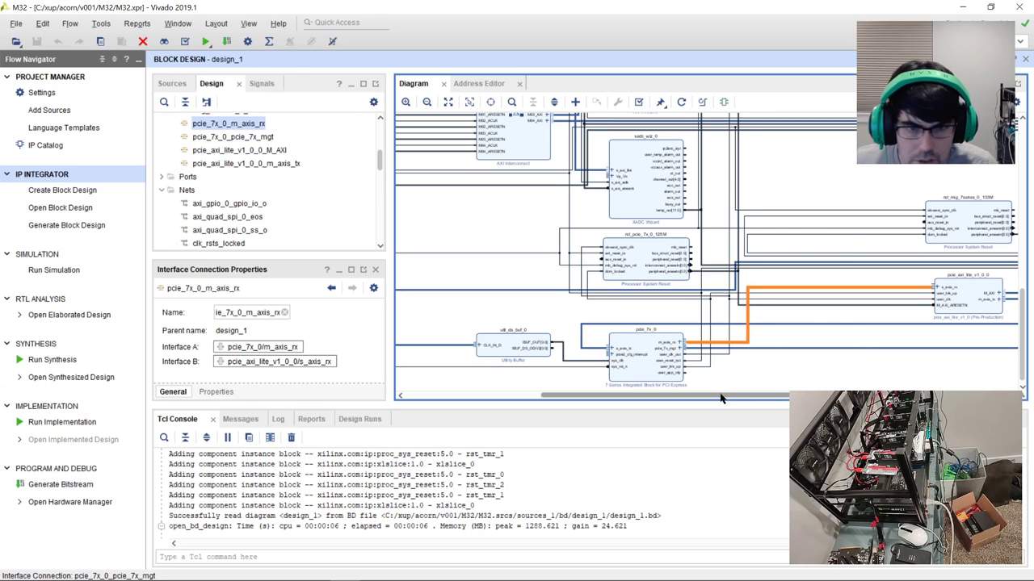
Step: Trace the M_AXI connection from the pcie_axi_lite_v1_0_0 block to the axi_mem_intercon block
scroll(724, 399, "right", 5)
left_click(747, 285)
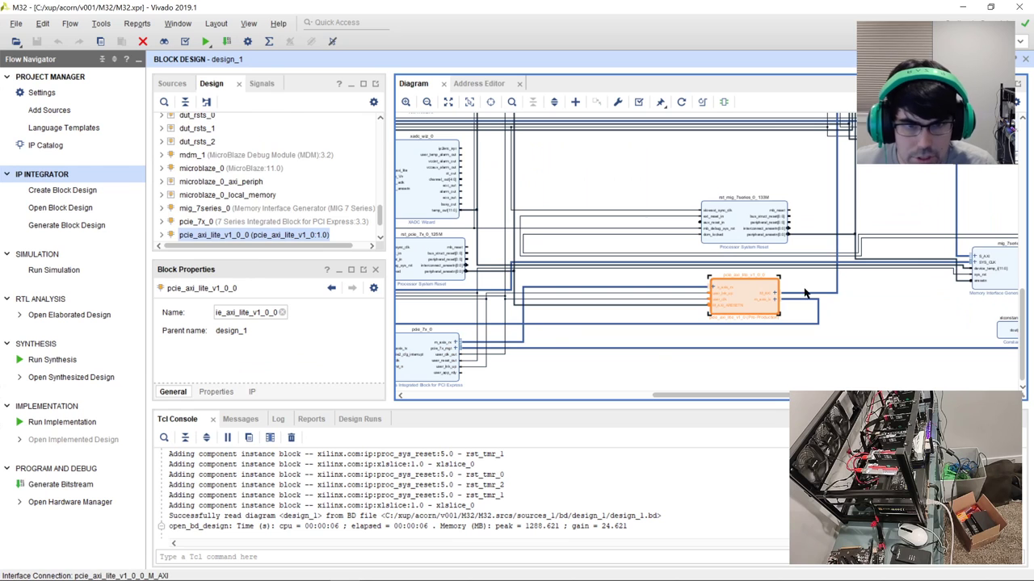
left_click(808, 294)
scroll(886, 303, "up", 3)
scroll(886, 303, "up", 4)
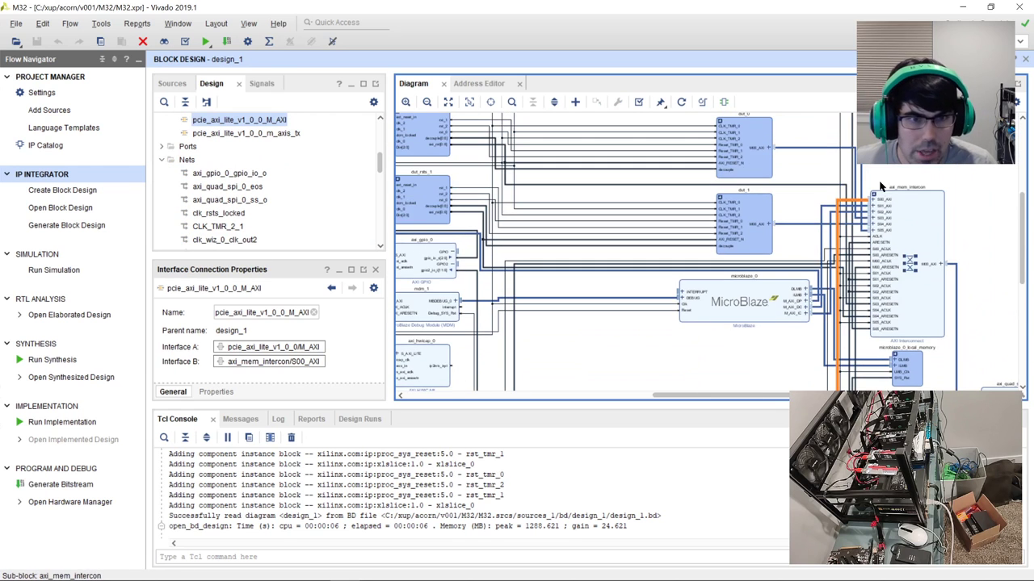
left_click(921, 233)
scroll(969, 299, "down", 6)
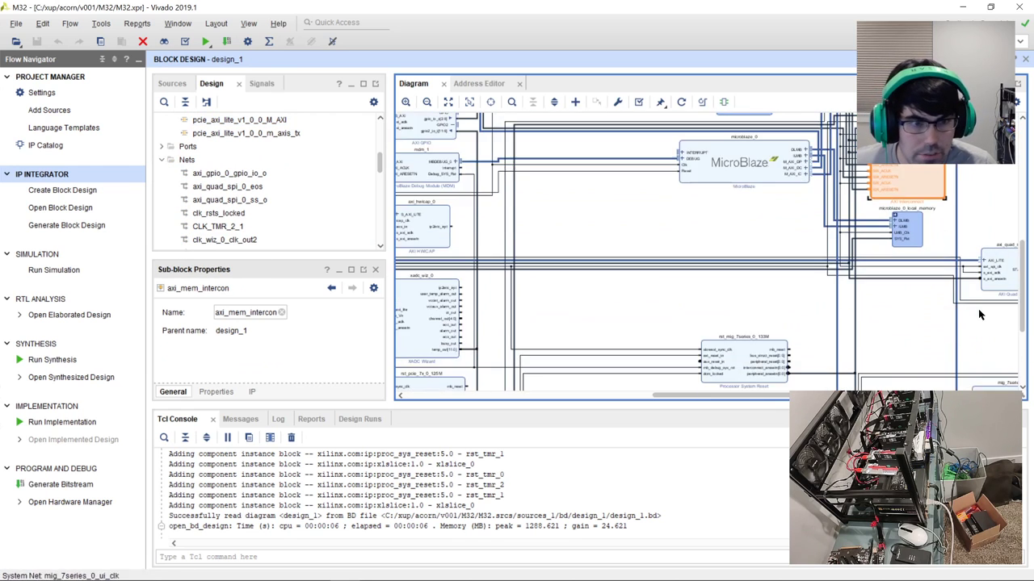
scroll(945, 267, "up", 3)
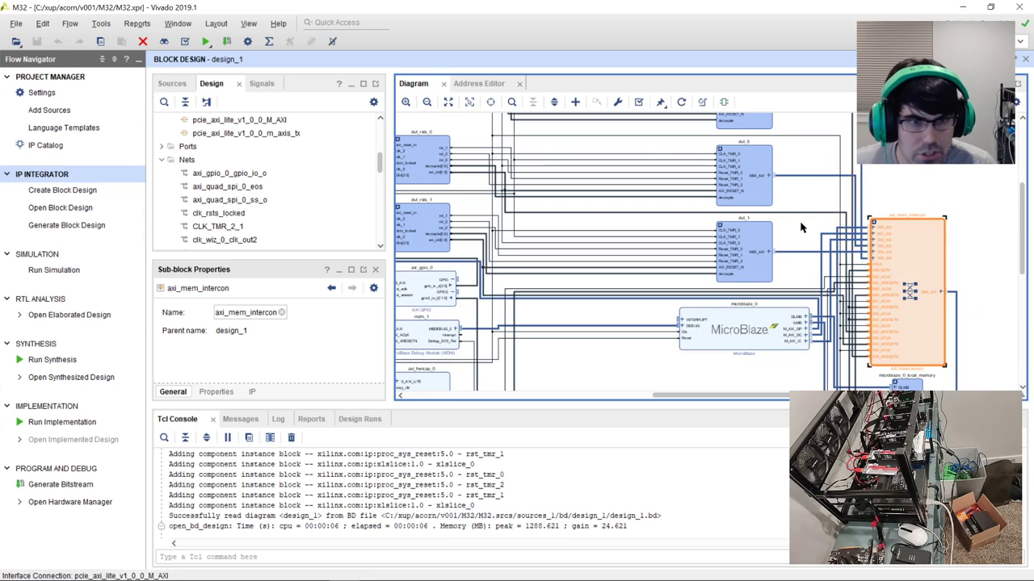
Step: Open the customization settings of the pcie_7x_0 block and reposition the dialog so its settings can be read
scroll(932, 254, "down", 3)
left_click_drag(775, 395, 744, 395)
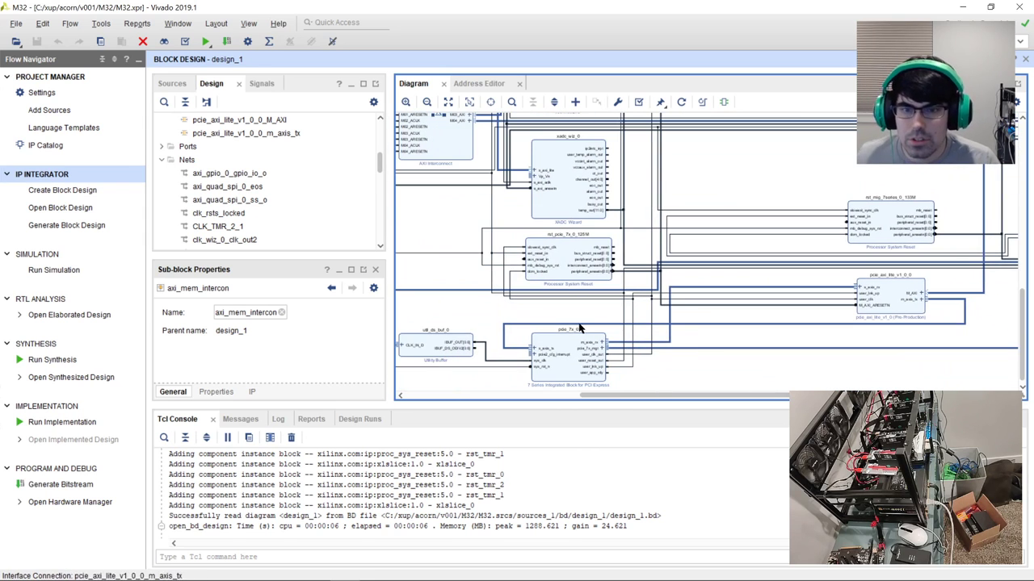
left_click(569, 343)
double_click(570, 344)
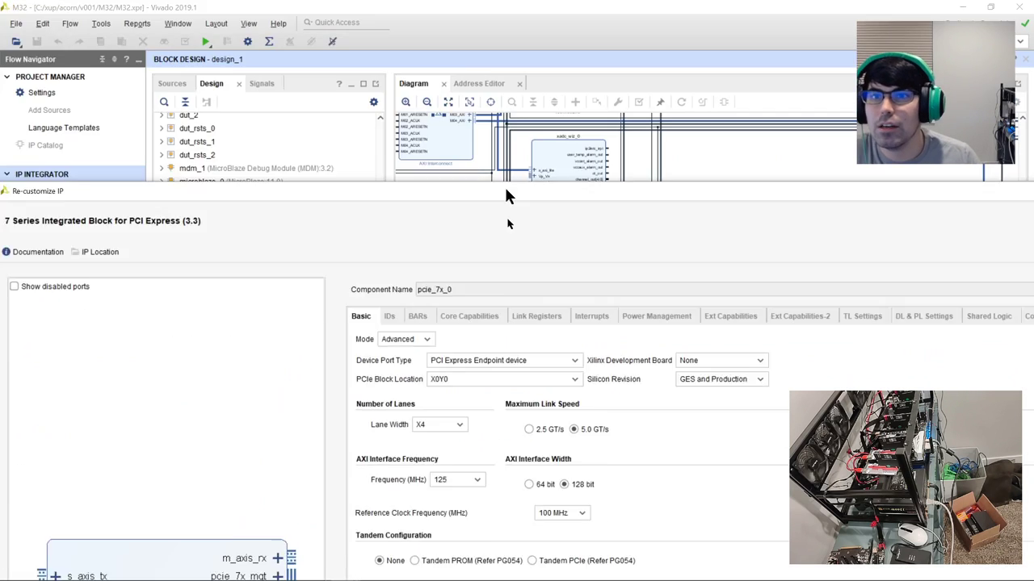
left_click_drag(453, 11, 563, 19)
left_click_drag(84, 8, 666, 434)
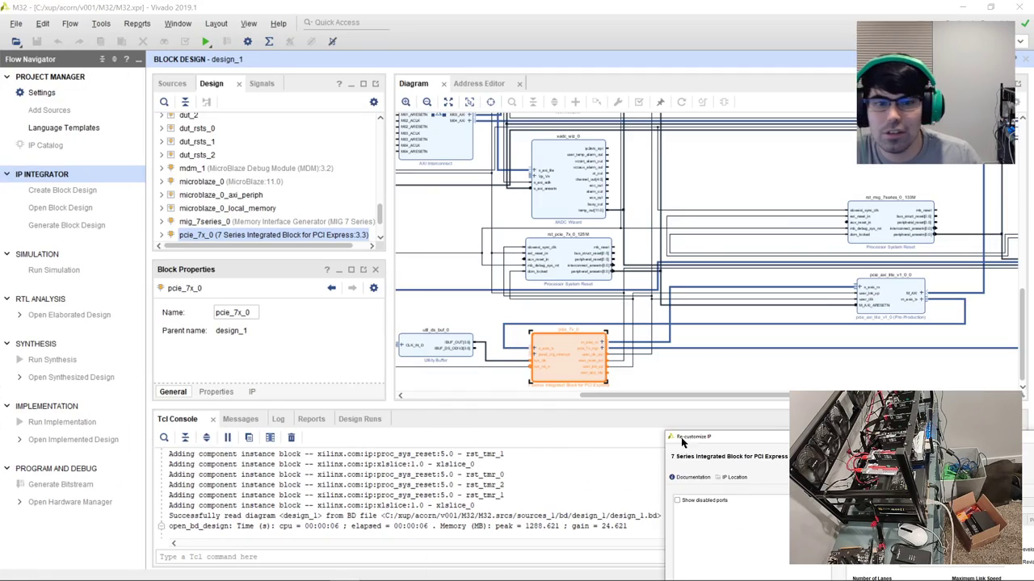
left_click_drag(725, 445, 115, 21)
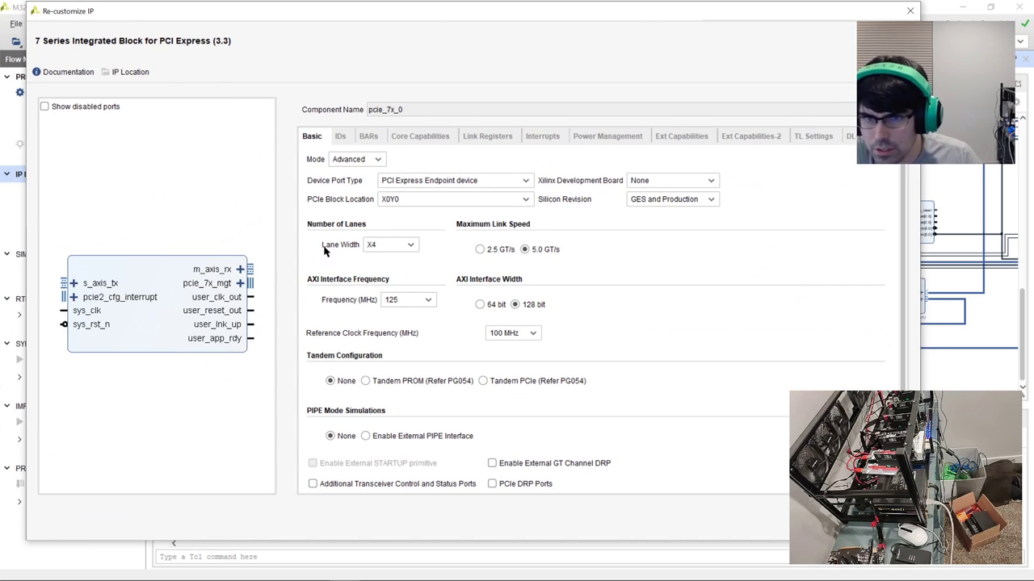
Step: Review the basic and ID settings of pcie_7x_0, including the available base class options, without changing the class
scroll(541, 290, "down", 3)
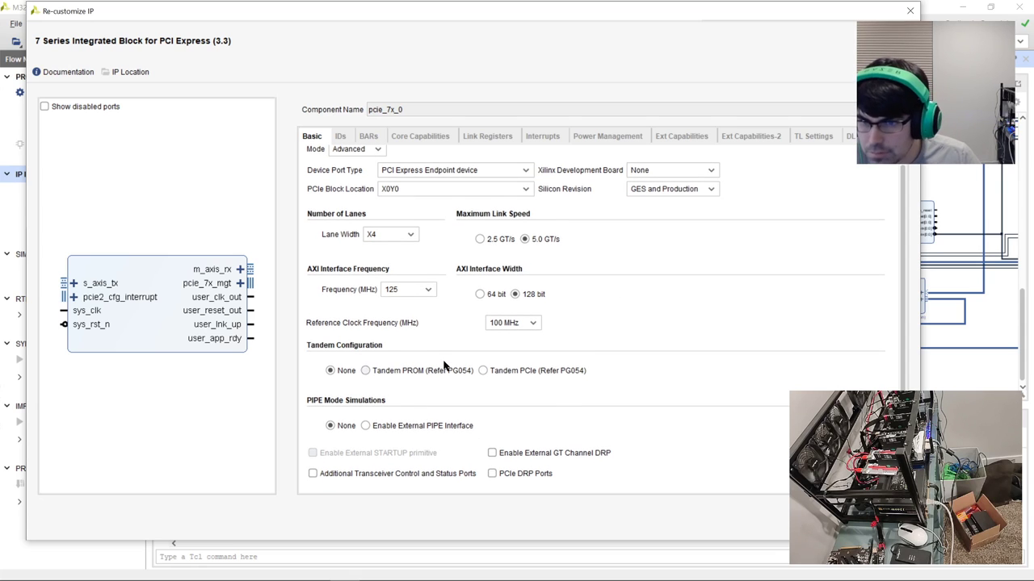
scroll(404, 331, "up", 3)
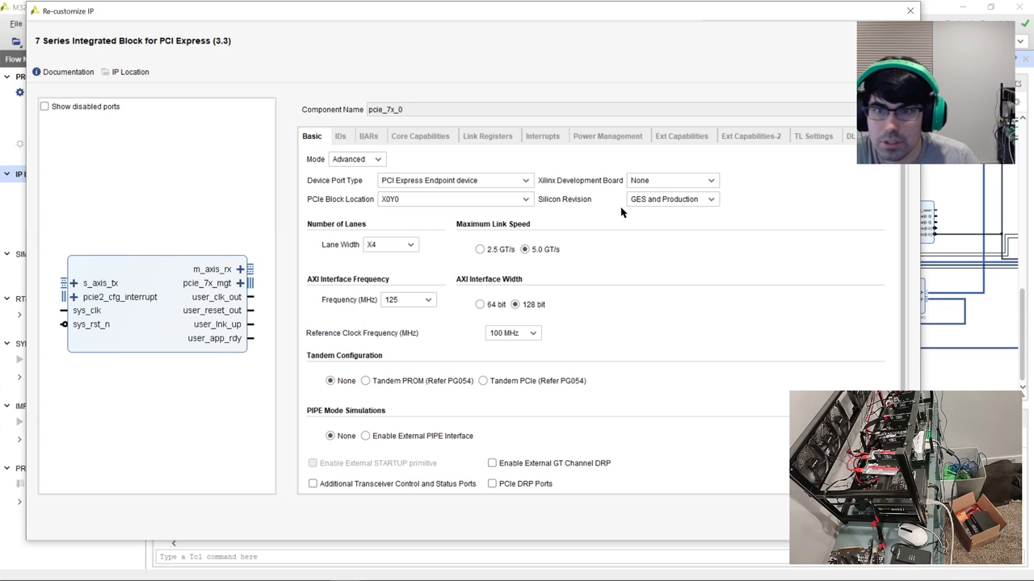
left_click(340, 136)
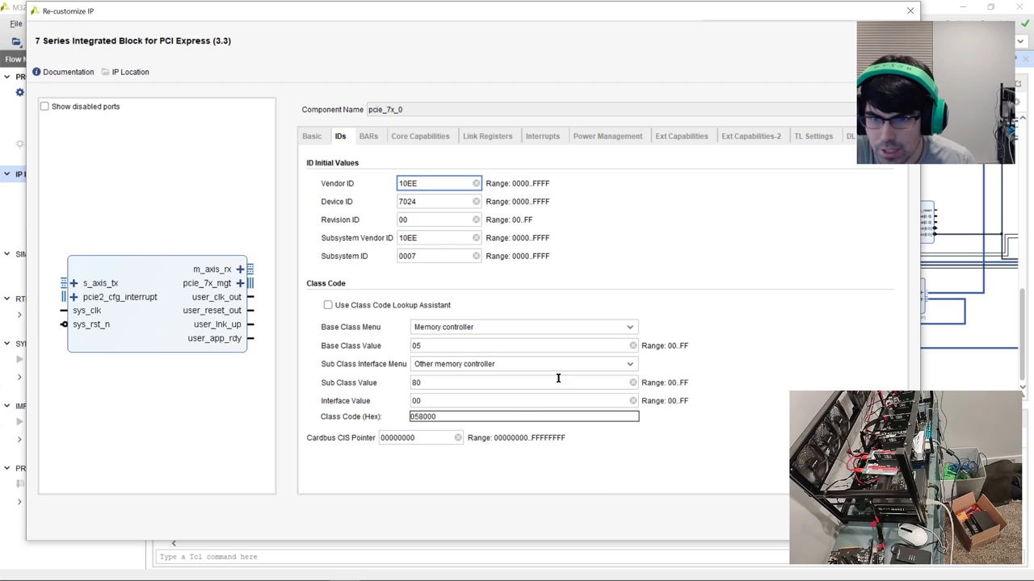
left_click(624, 327)
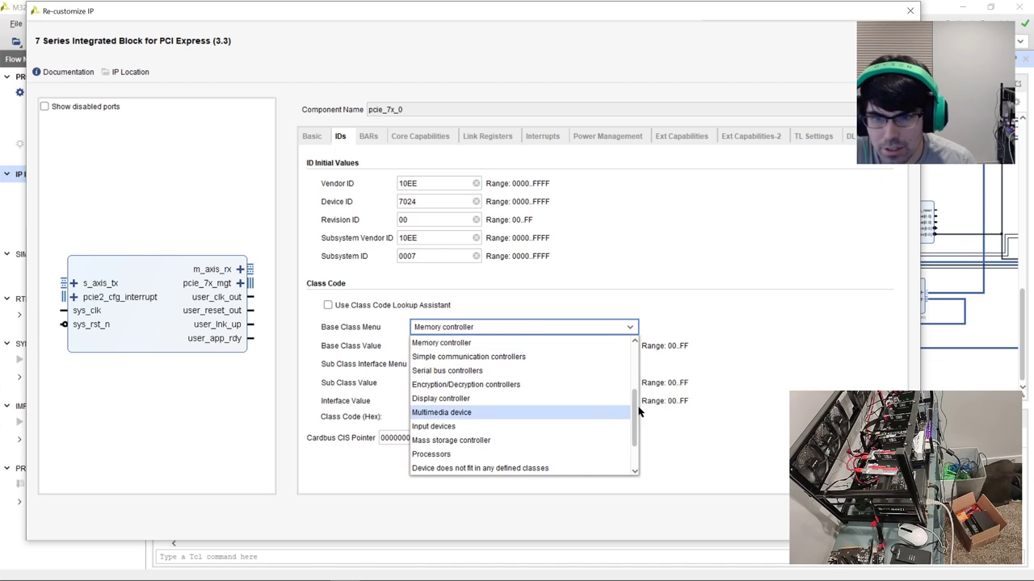
left_click(840, 271)
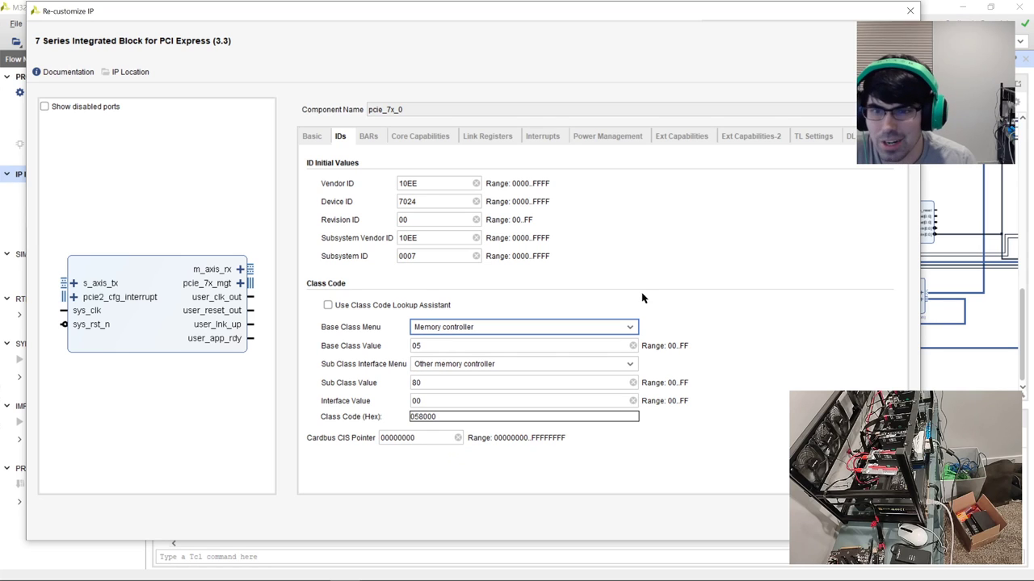
Step: Review pcie_7x_0's BAR, core capability, link register, interrupt, power management and extended capability settings, return to the BARs, and close the customization
left_click(366, 135)
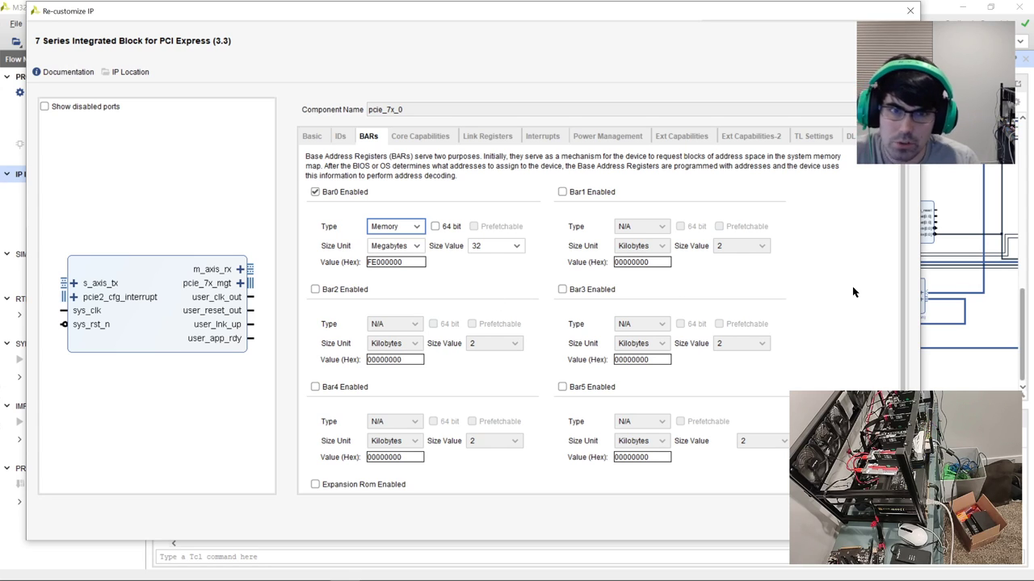
left_click(413, 139)
left_click(493, 138)
left_click(541, 138)
left_click(634, 139)
left_click(691, 139)
left_click(750, 139)
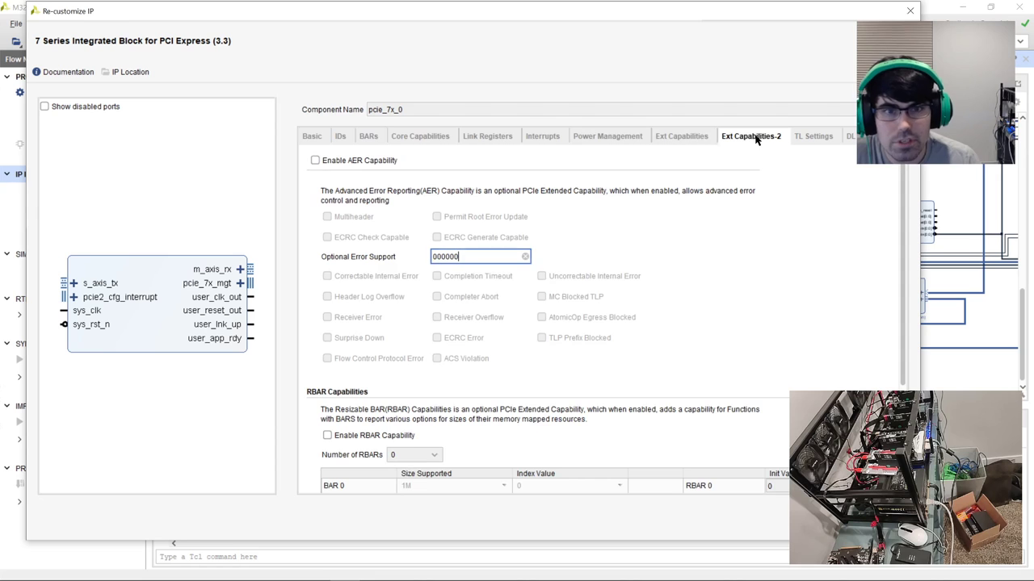
left_click(420, 137)
left_click(368, 138)
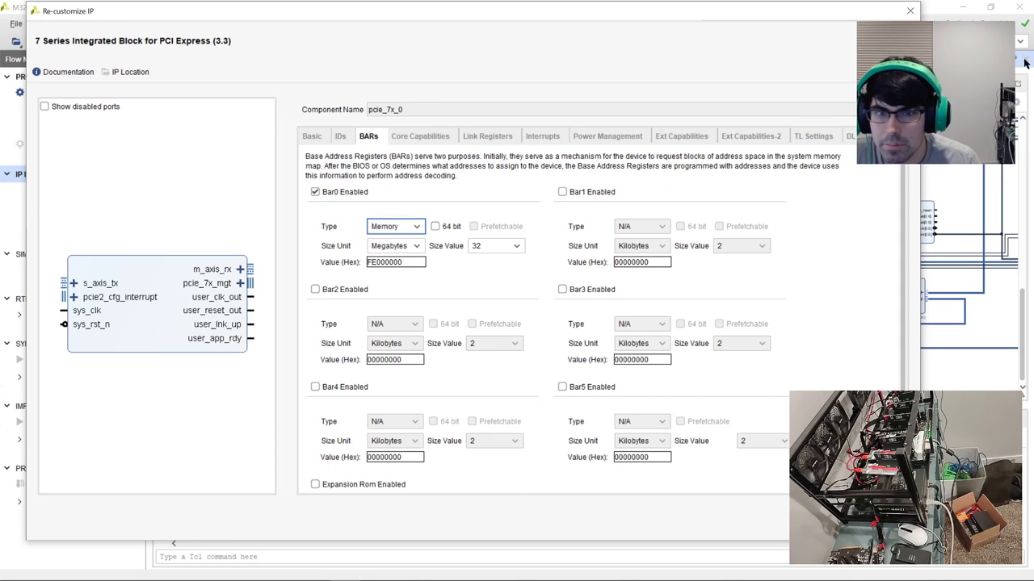
left_click(910, 11)
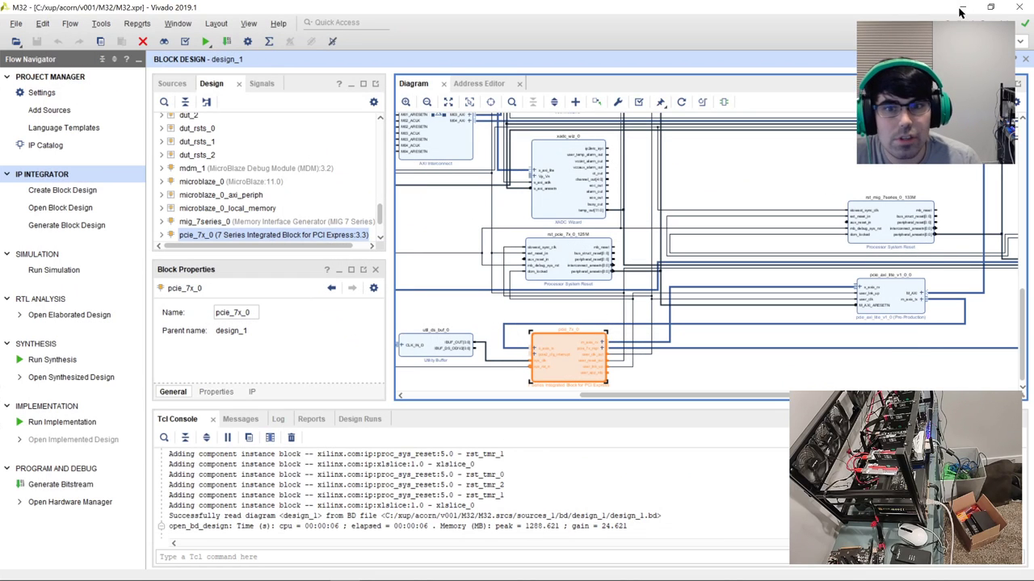
Step: Switch to the Project-0 block design, open the xdma_0 customization and examine its basic PCIe and AXI settings
left_click(963, 8)
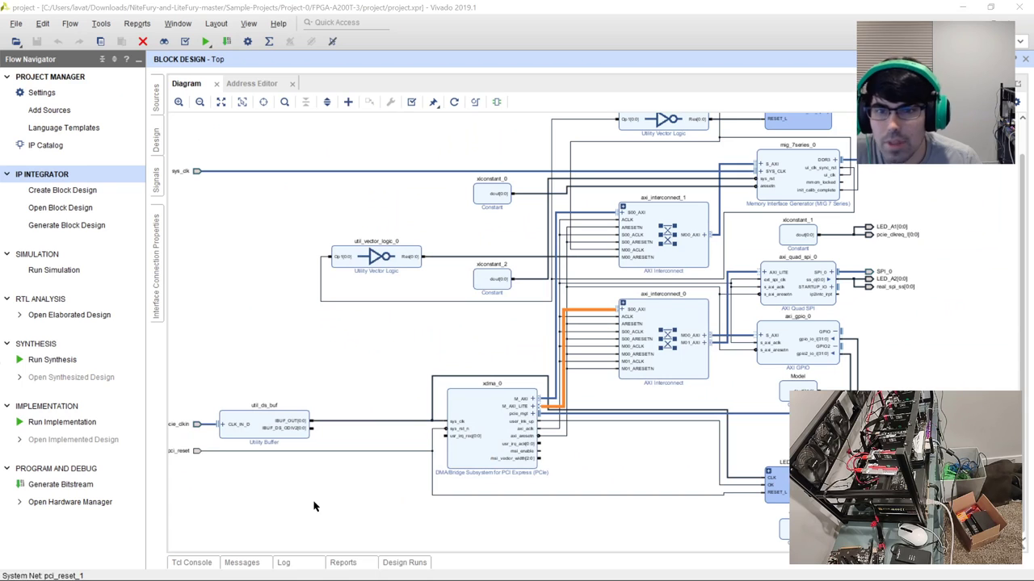
double_click(483, 410)
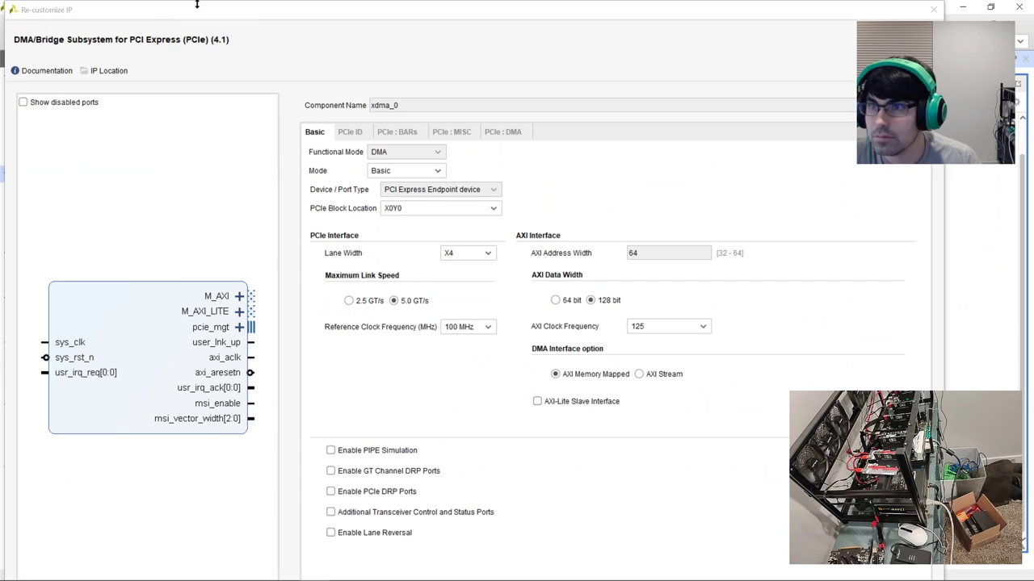
left_click_drag(196, 4, 77, 45)
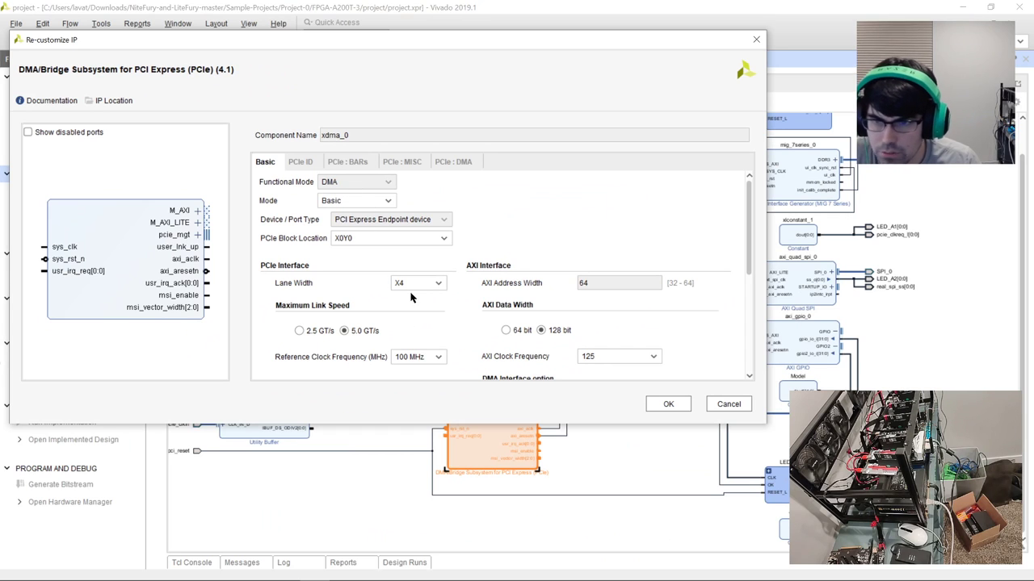
scroll(484, 323, "down", 3)
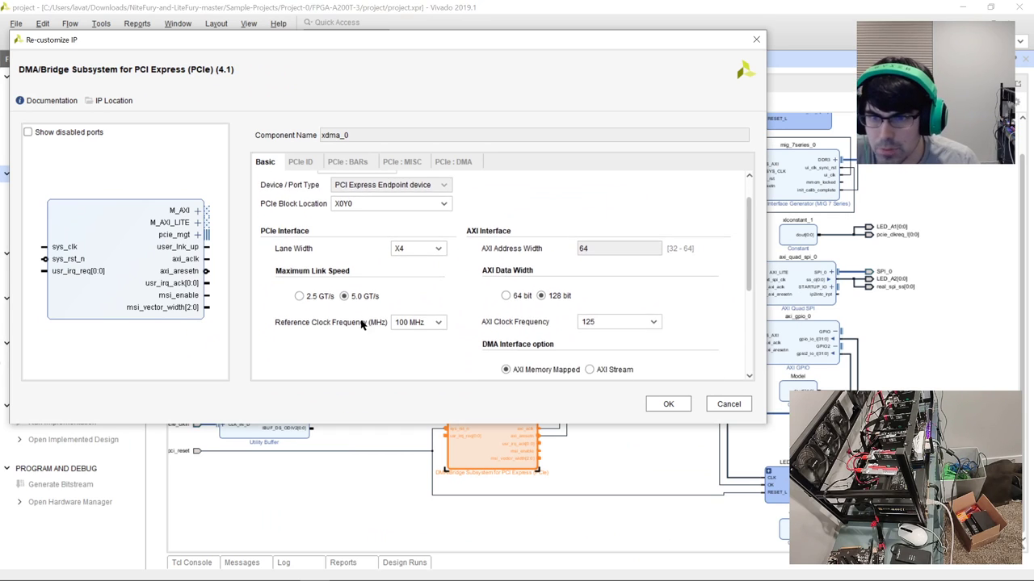
scroll(476, 347, "down", 2)
Step: Review the PCIe ID class code and PCIe BAR settings of xdma_0
left_click(300, 162)
scroll(387, 249, "down", 4)
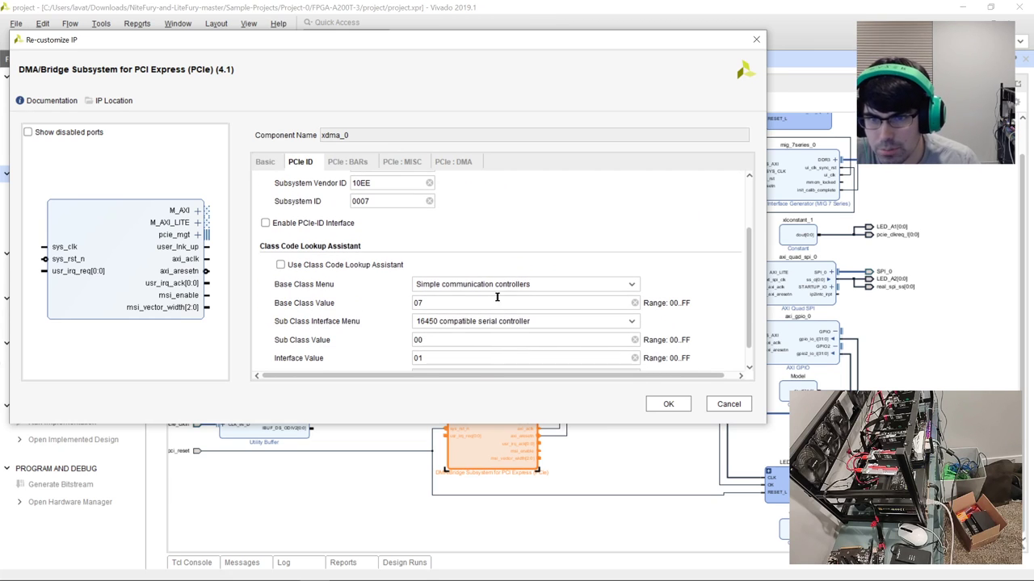
left_click(349, 162)
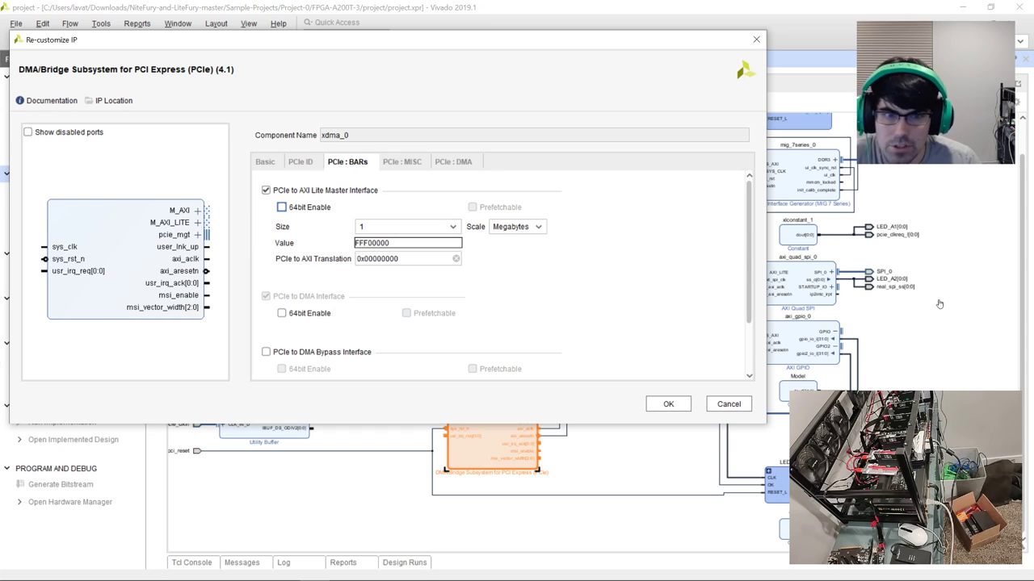
left_click(910, 315)
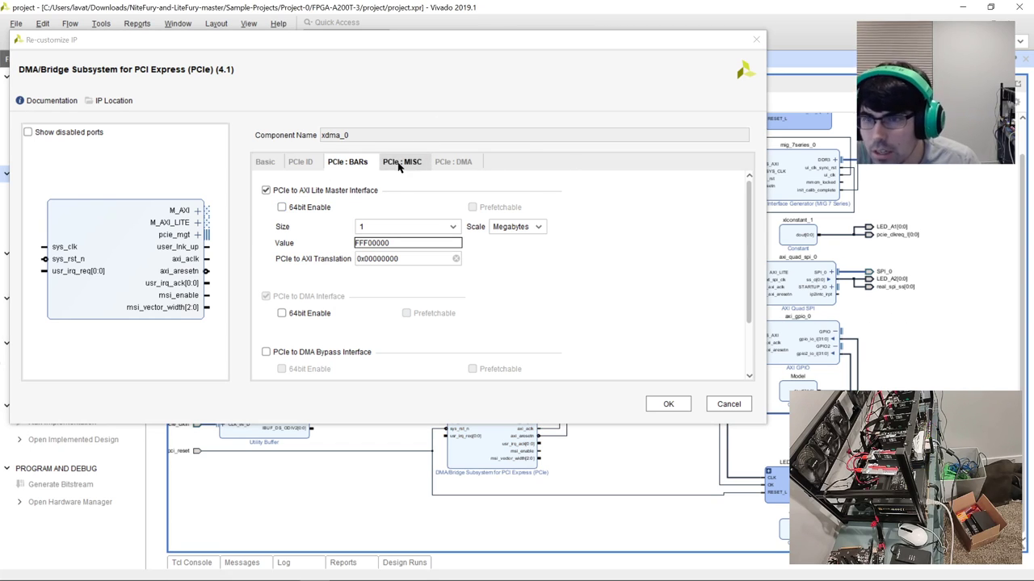
Step: Review the miscellaneous PCIe and DMA channel settings of xdma_0, and accept the customization as it is
left_click(403, 163)
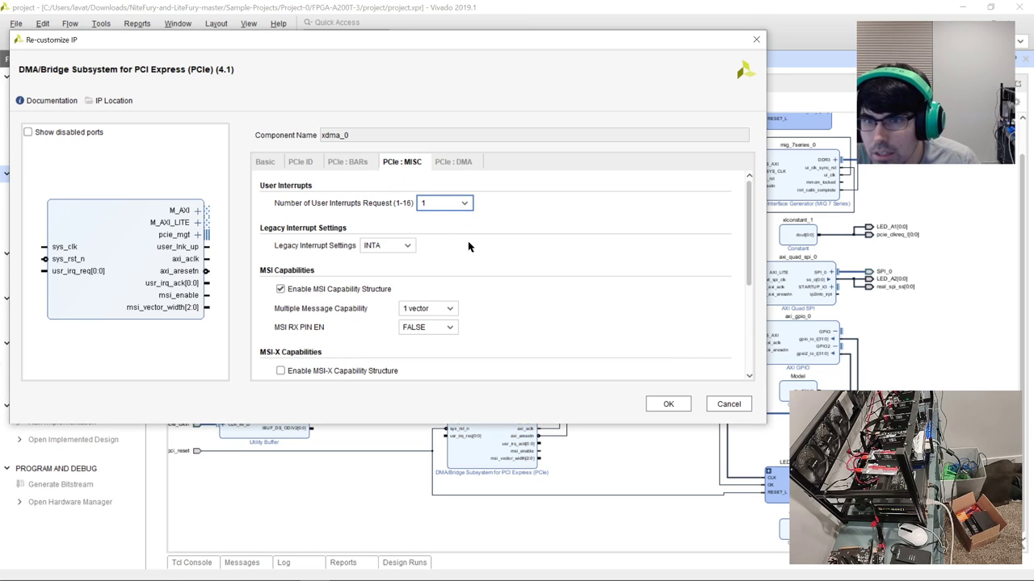
scroll(322, 234, "down", 2)
left_click(453, 162)
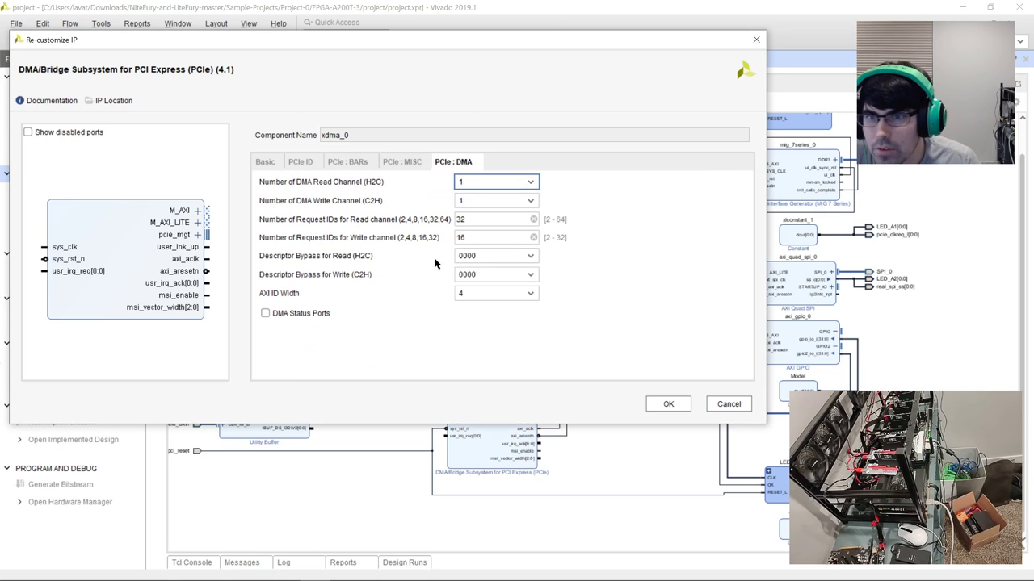
left_click(196, 211)
left_click(198, 212)
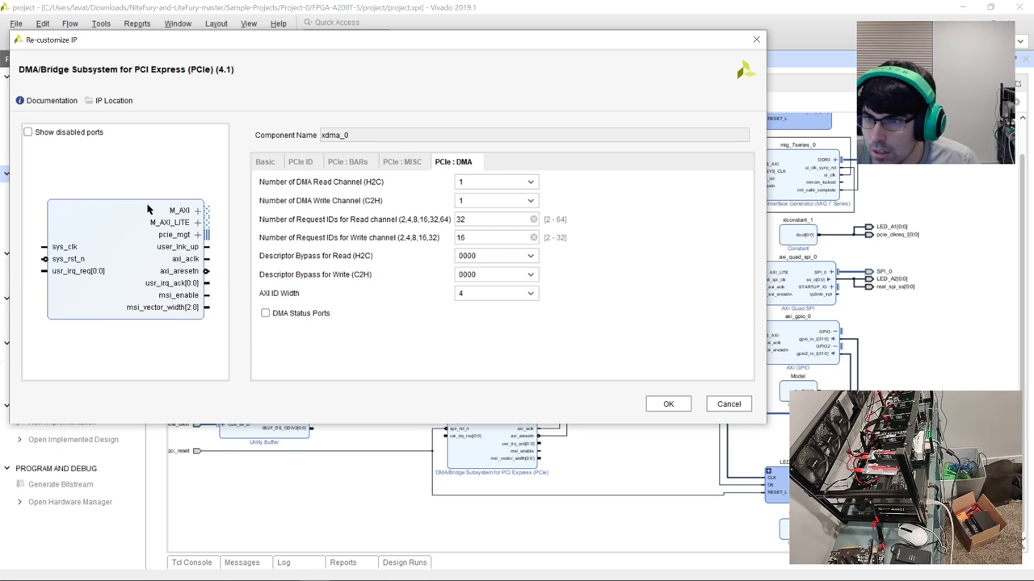
left_click(665, 405)
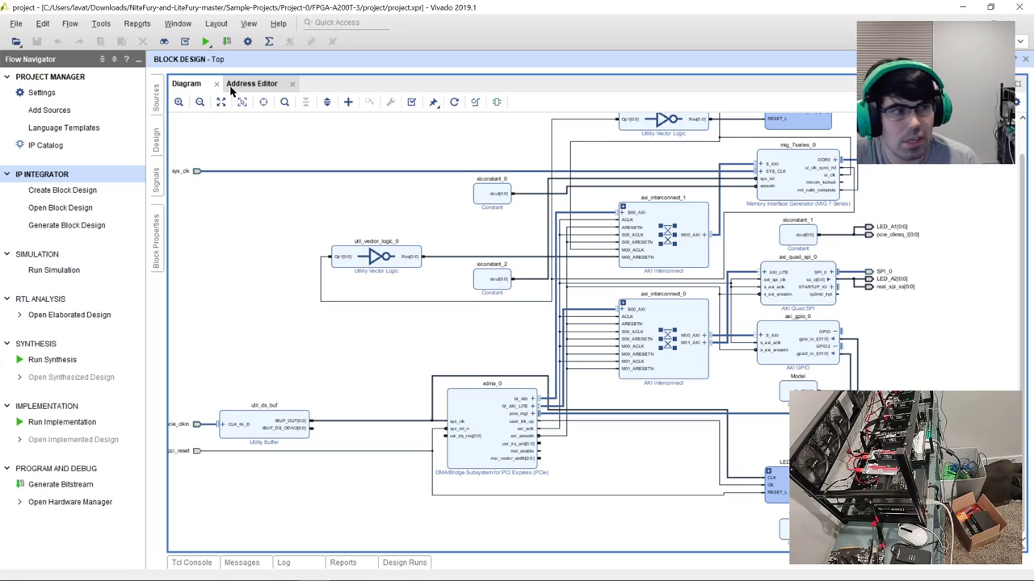
Step: Open the block design's address map and inspect the M_AXI and M_AXI_LITE address spaces of xdma_0
left_click(242, 84)
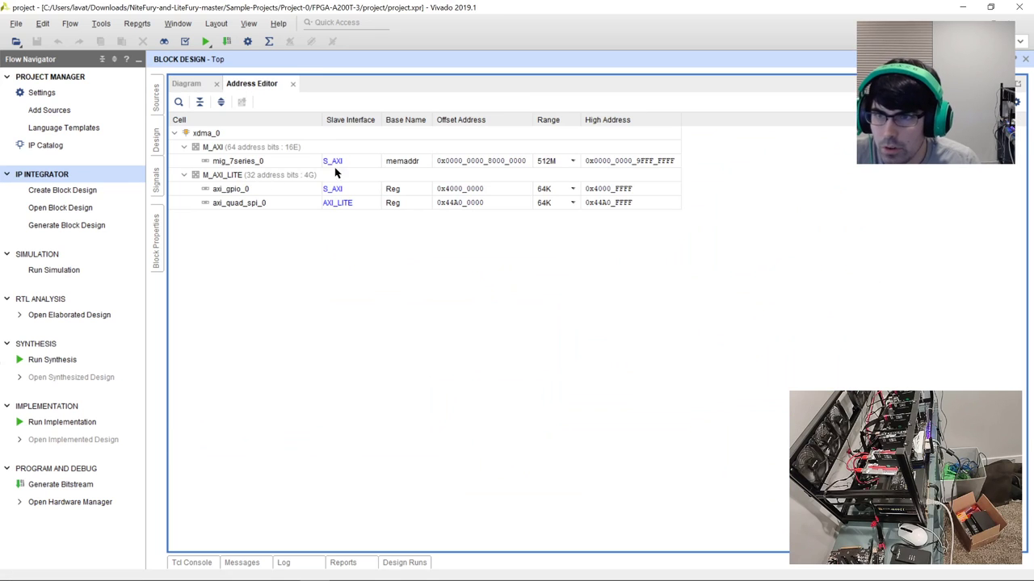
left_click(293, 149)
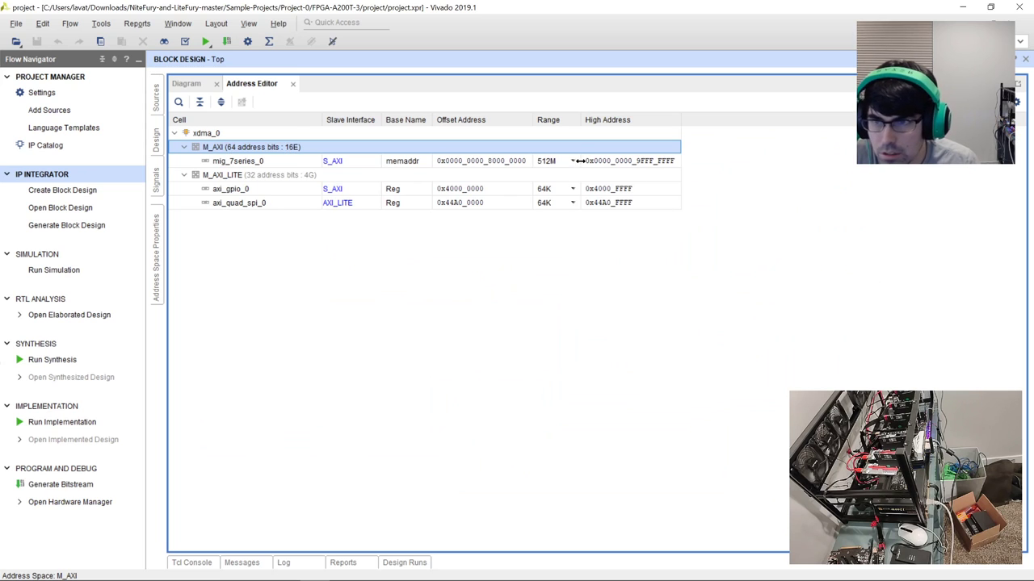
left_click(358, 176)
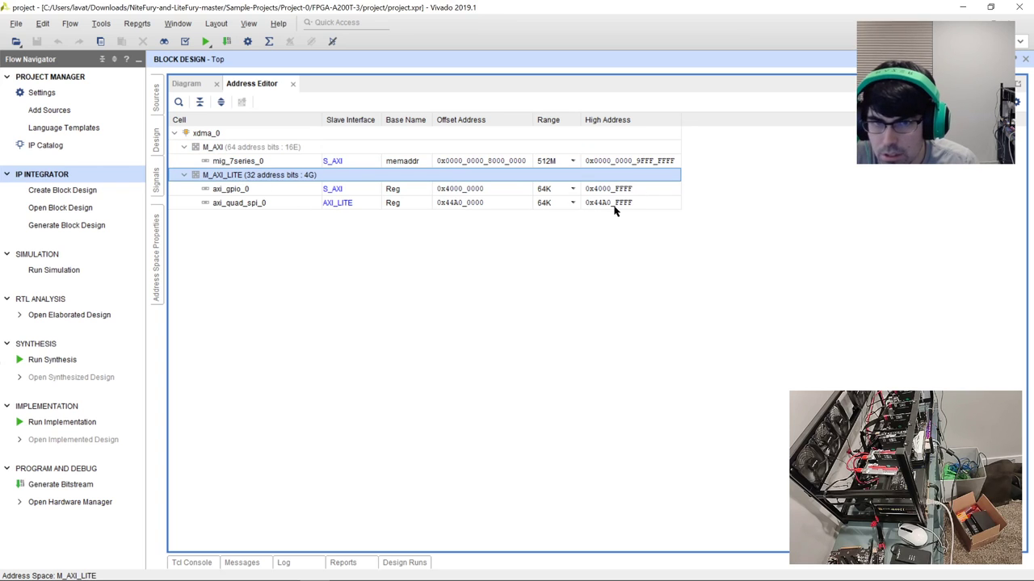
Step: Return to the block diagram and trace the M_AXI_LITE connection between xdma_0 and axi_interconnect_0
left_click(187, 84)
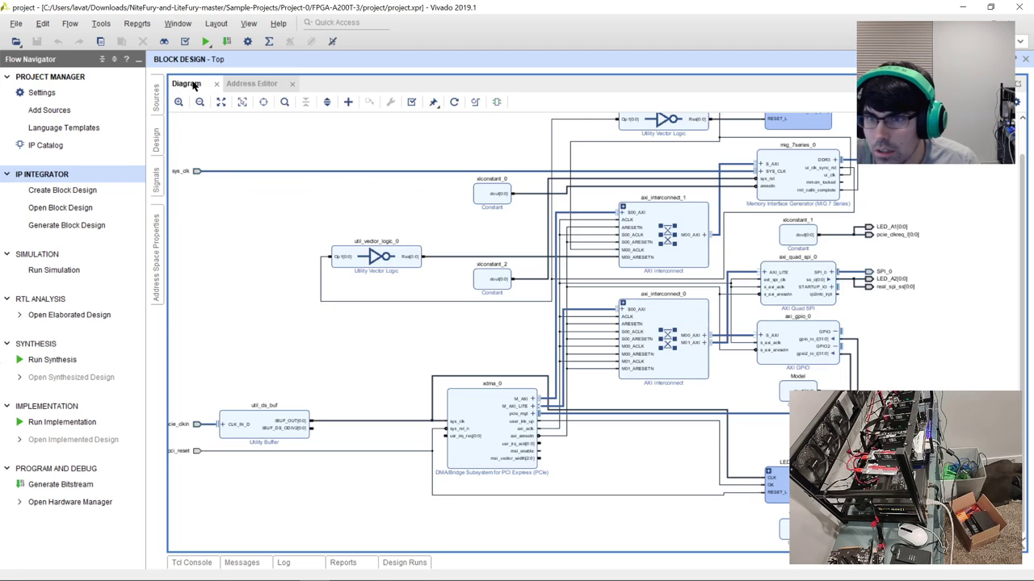
left_click(562, 406)
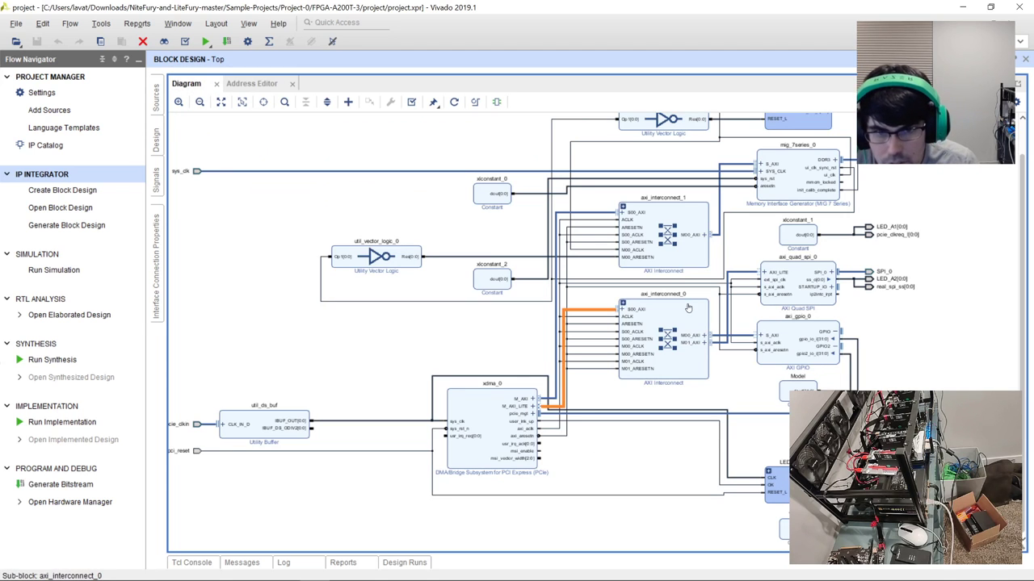
left_click(484, 398)
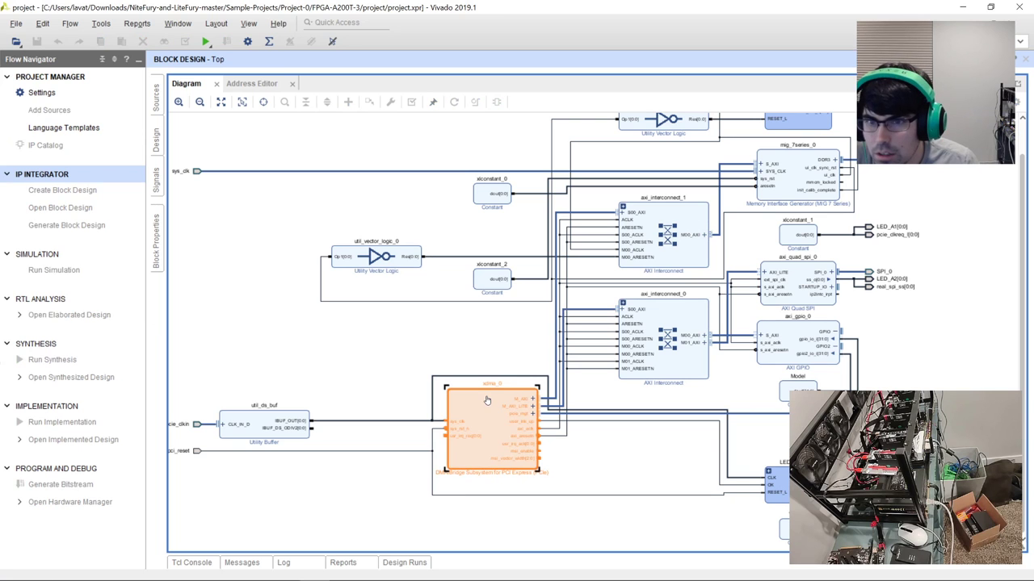
Step: Reopen the xdma_0 customization, recheck its PCIe BAR, miscellaneous, PCIe ID and basic settings, and close it without changes
double_click(480, 422)
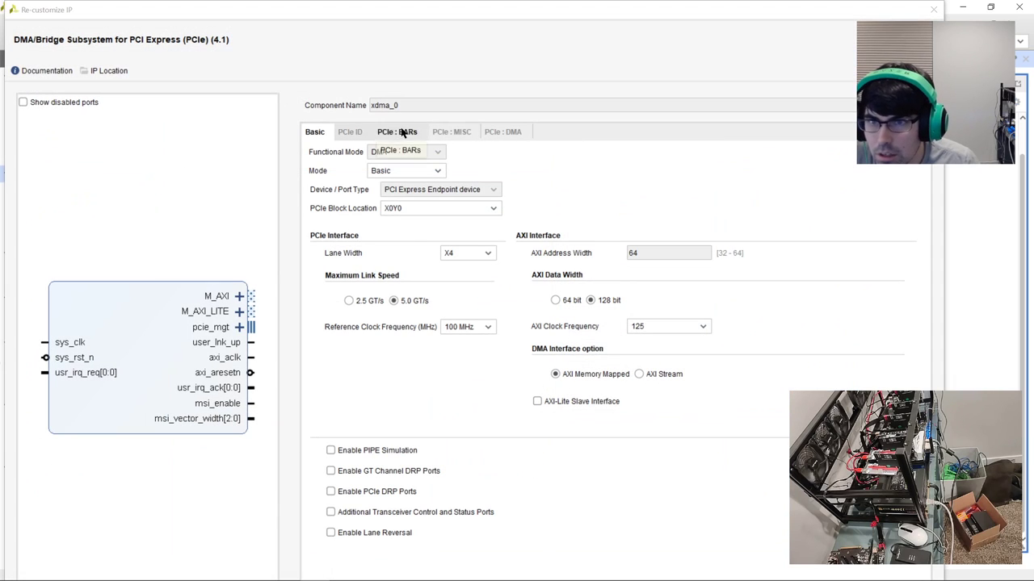
left_click(395, 133)
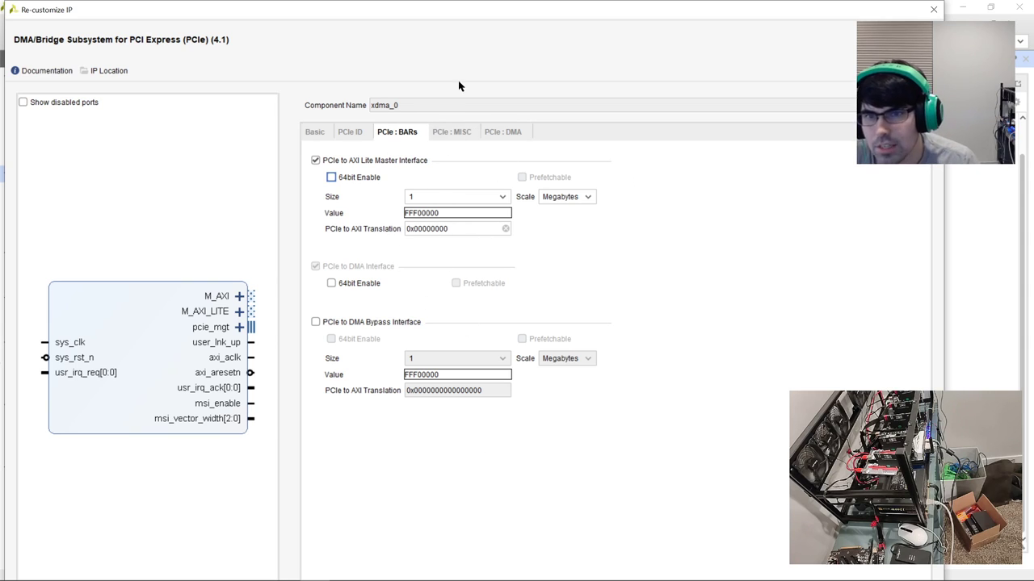
left_click(453, 132)
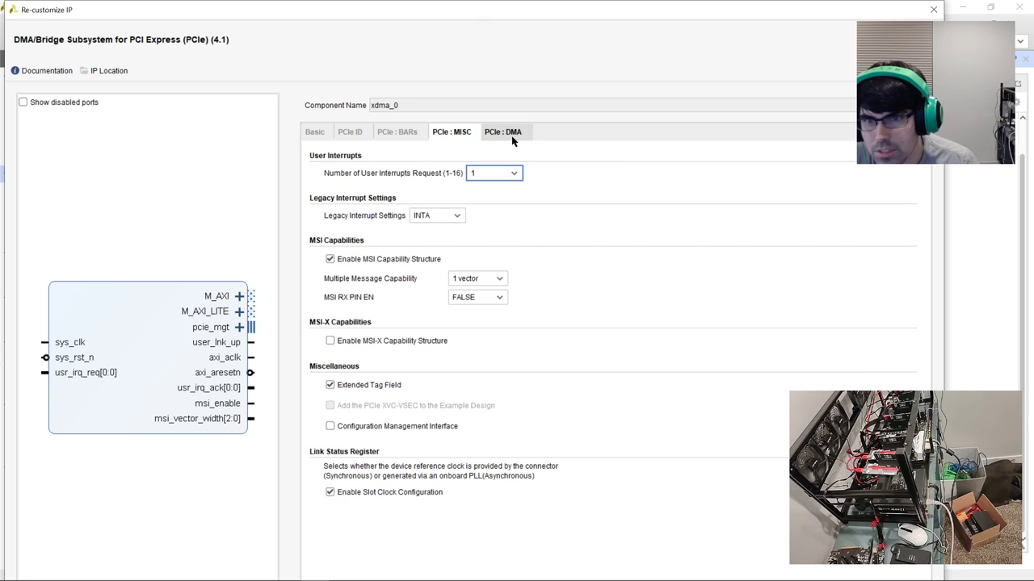
left_click(384, 137)
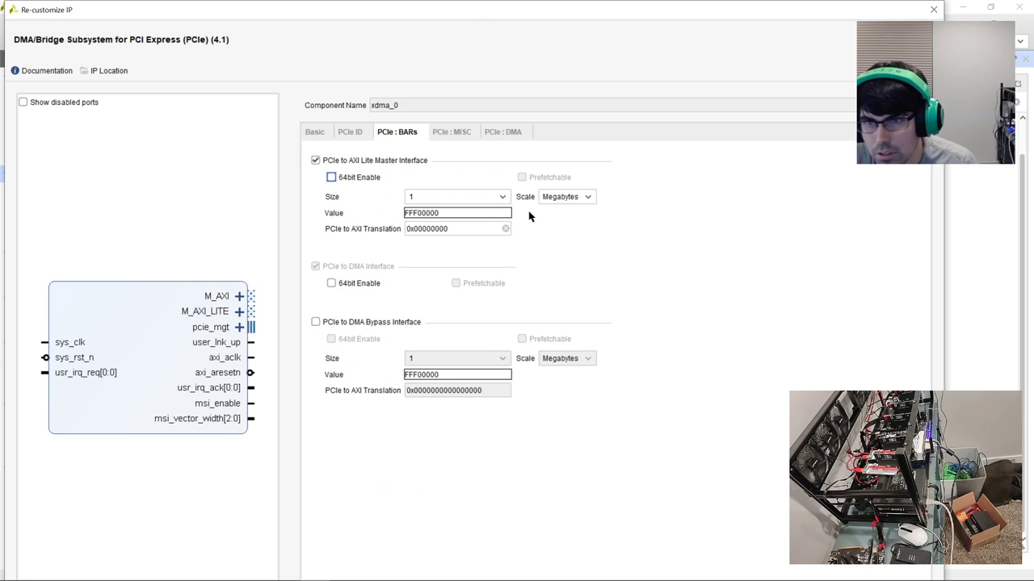
left_click(350, 132)
left_click(315, 132)
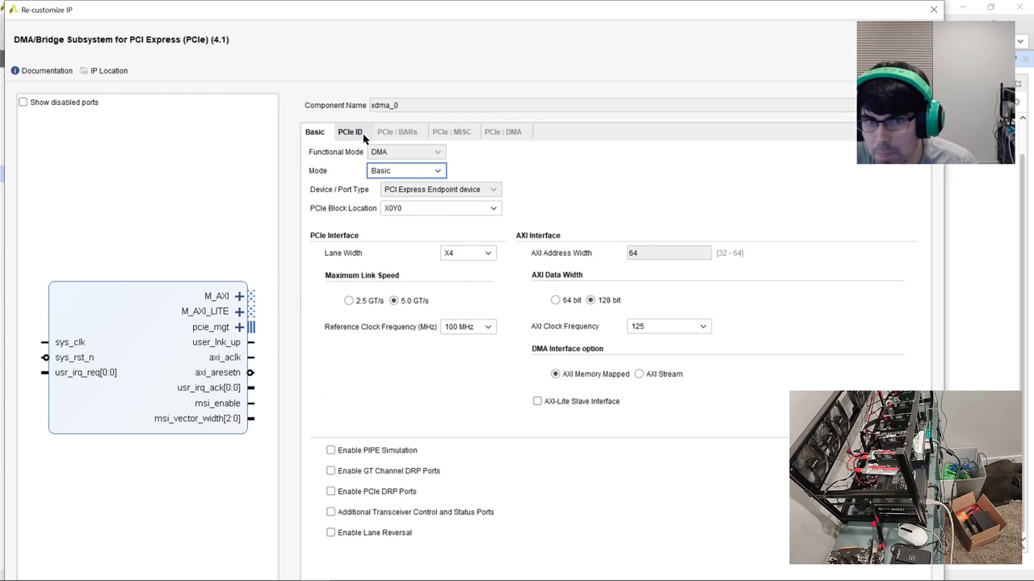
left_click(404, 132)
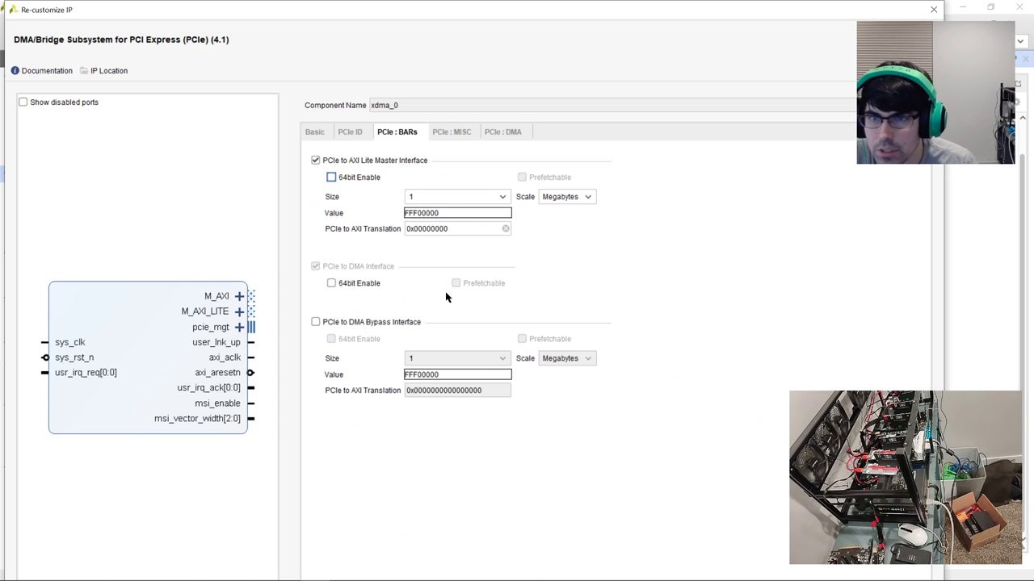
left_click(934, 10)
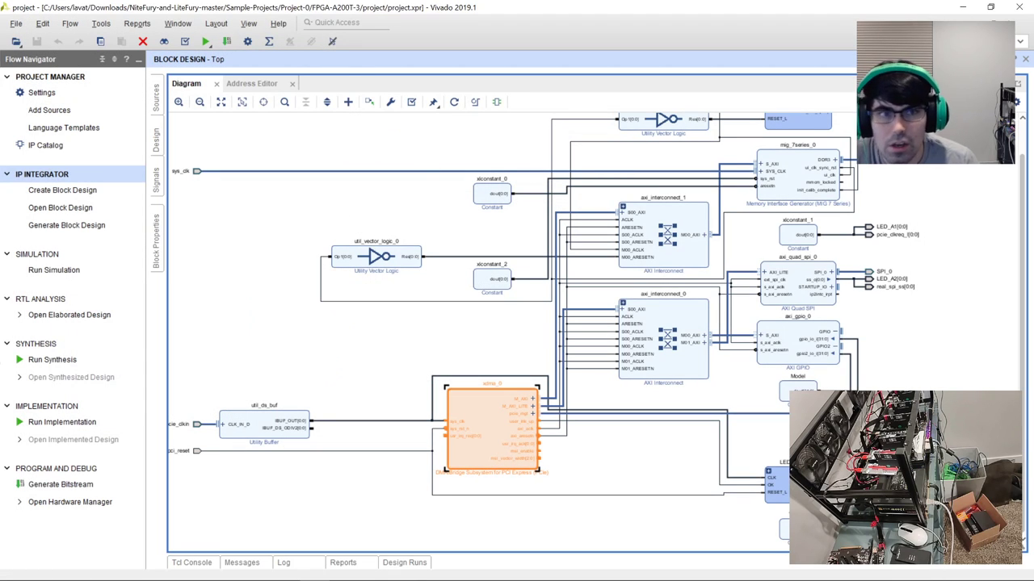
Step: Leave Vivado for the presentation and switch to the browser's How-To Geek article on disabling driver signature verification
left_click(961, 9)
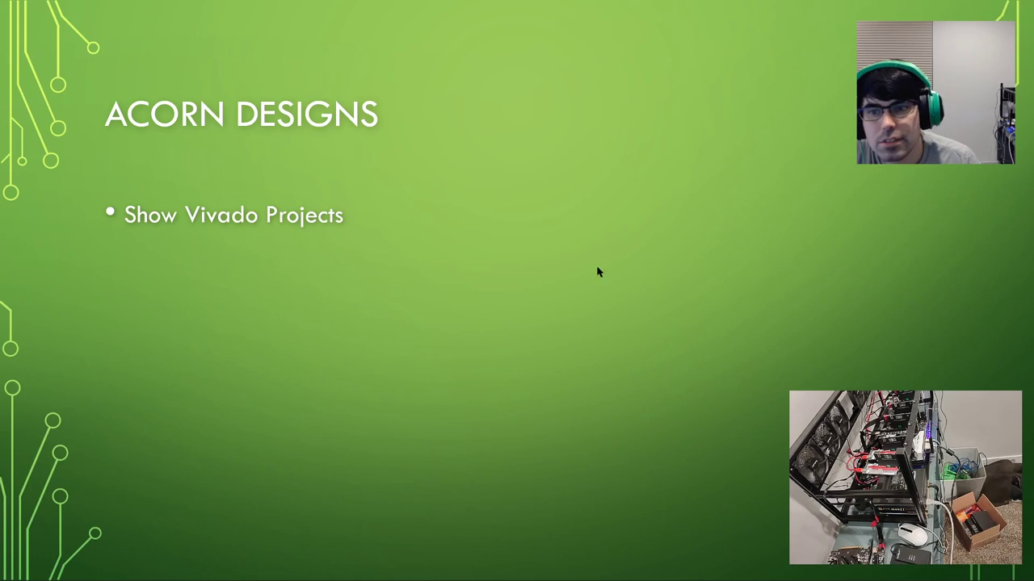
left_click(440, 264)
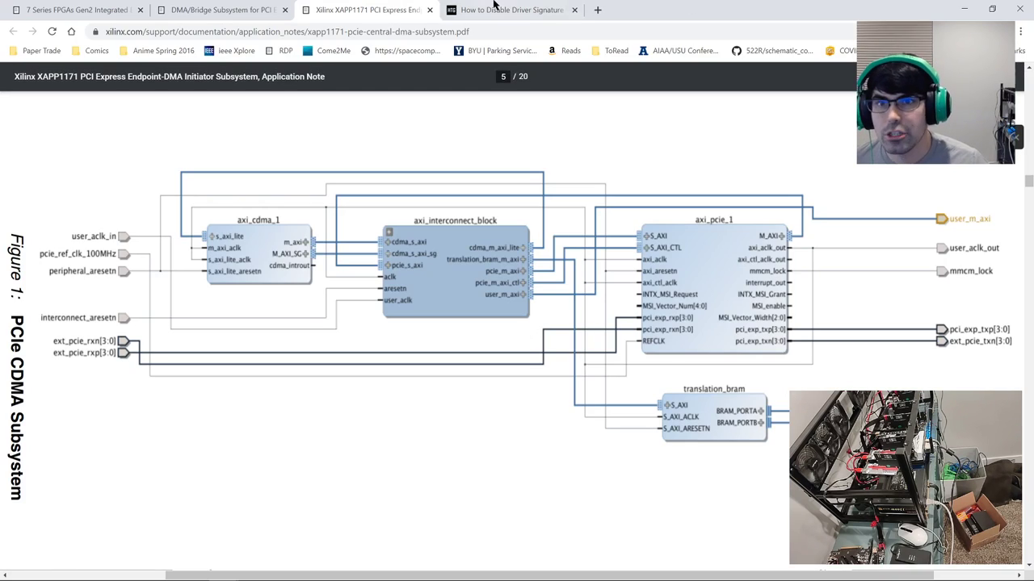
left_click(496, 6)
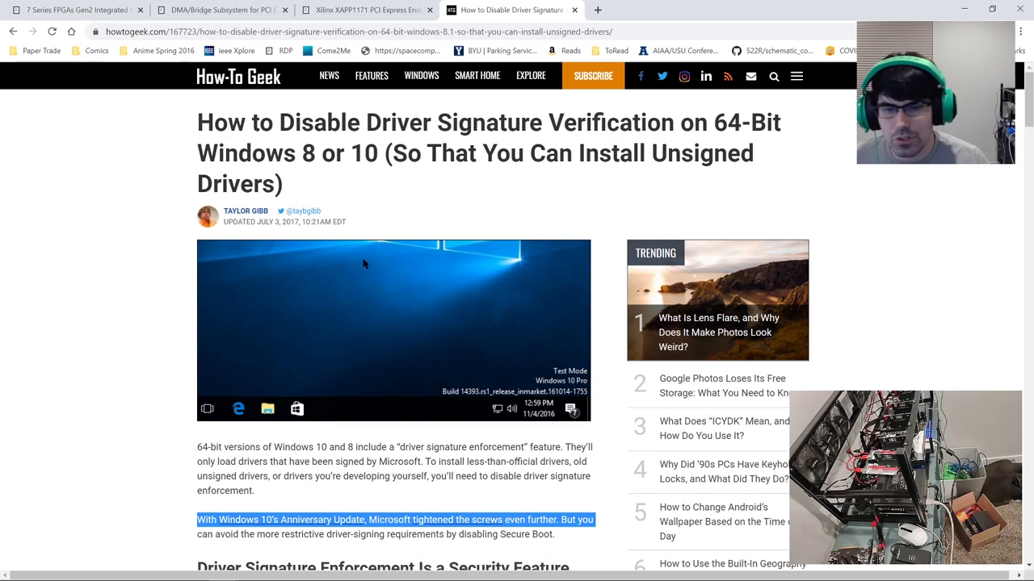
Step: Read the article's instructions on test signing mode and disabling driver signature enforcement in Startup Settings, and minimize the browser
scroll(404, 428, "down", 5)
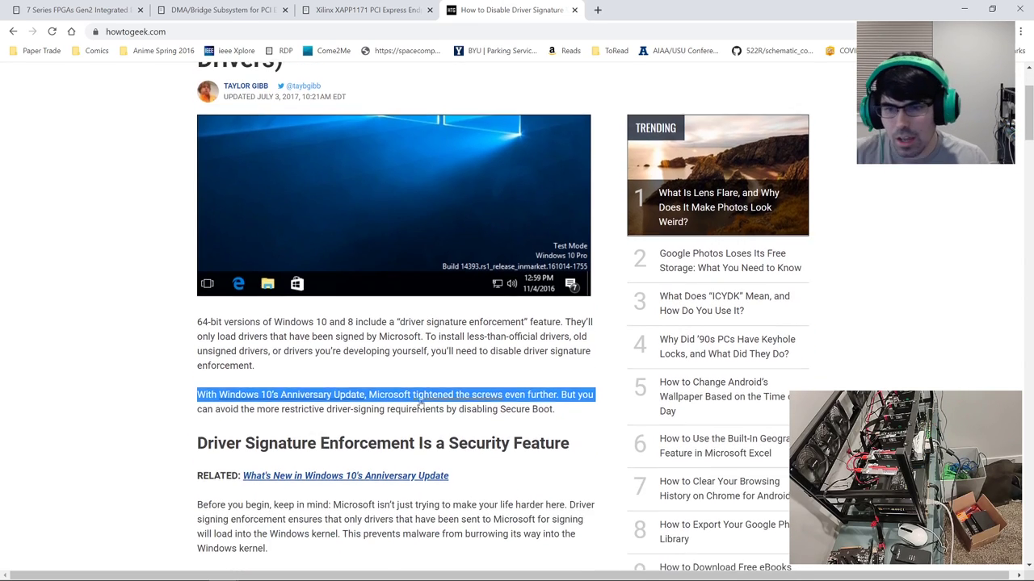
scroll(457, 385, "down", 10)
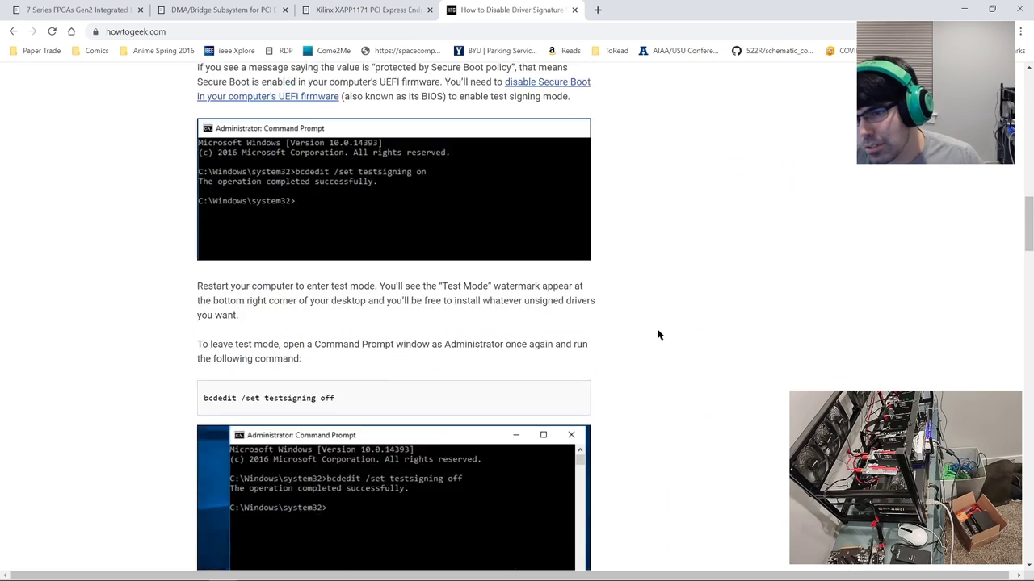
scroll(185, 270, "down", 6)
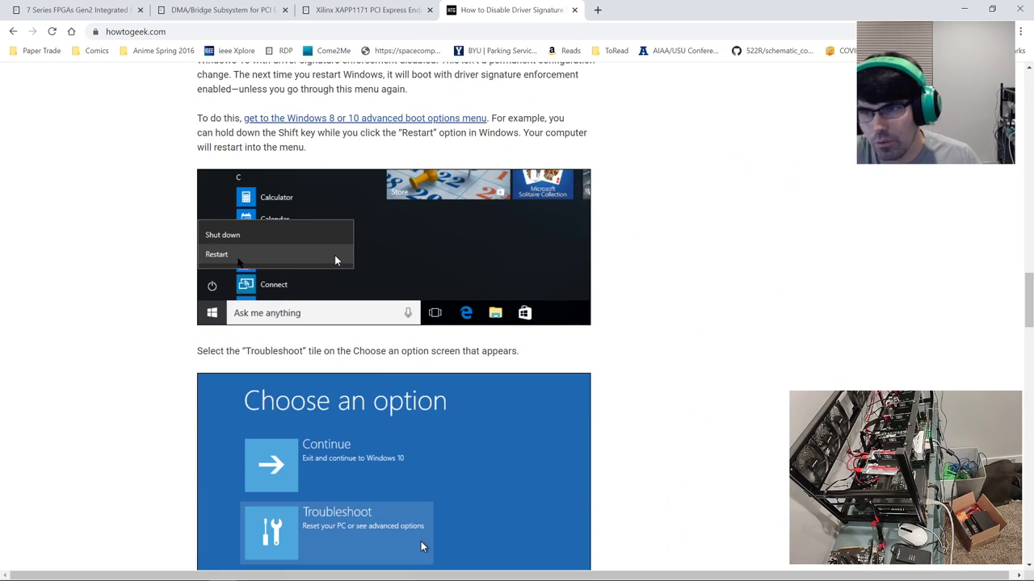
scroll(334, 260, "down", 3)
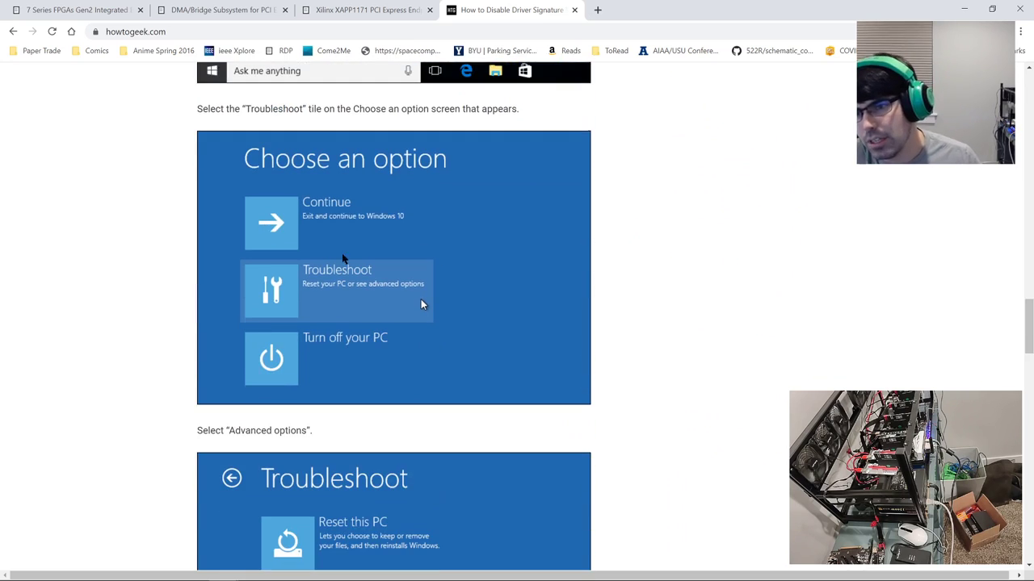
scroll(434, 275, "down", 4)
scroll(434, 281, "down", 6)
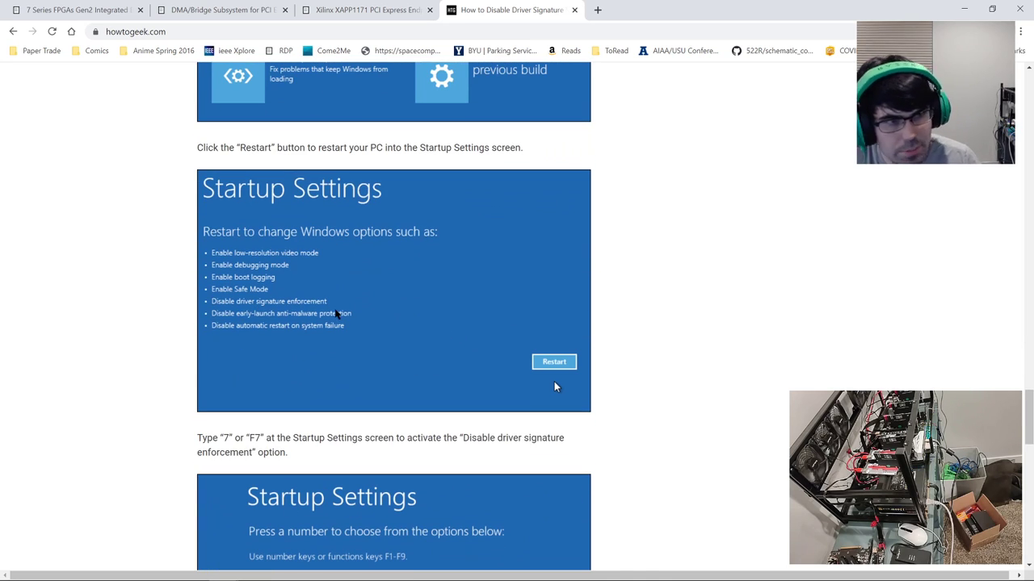
scroll(338, 315, "down", 3)
scroll(327, 440, "down", 1)
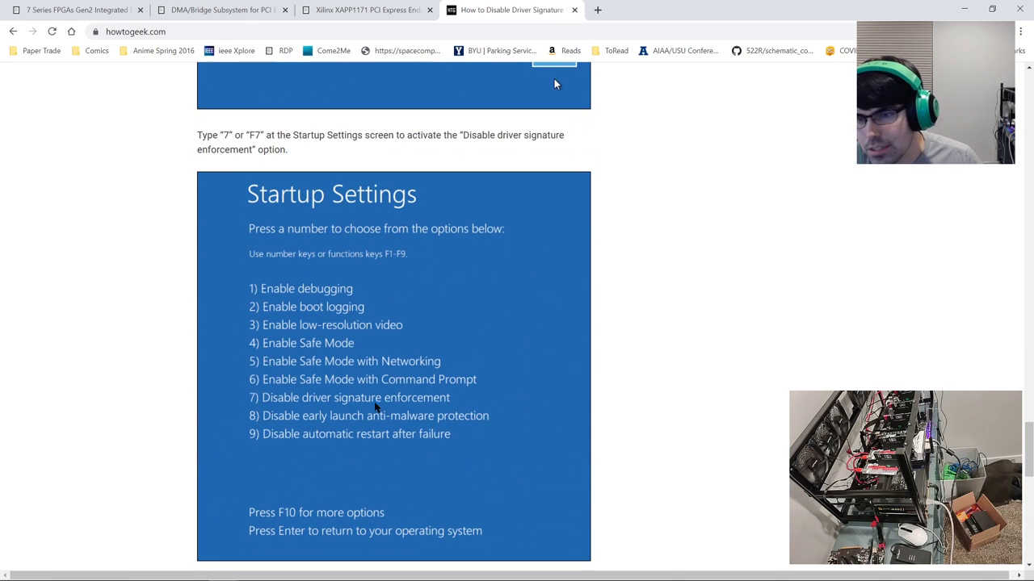
scroll(487, 418, "down", 5)
scroll(485, 266, "up", 5)
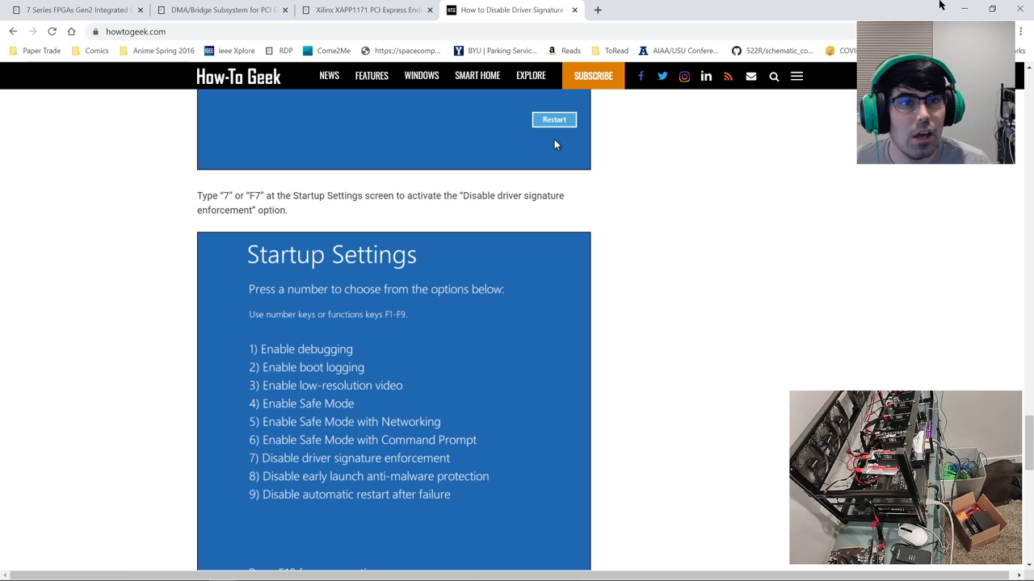
left_click(965, 8)
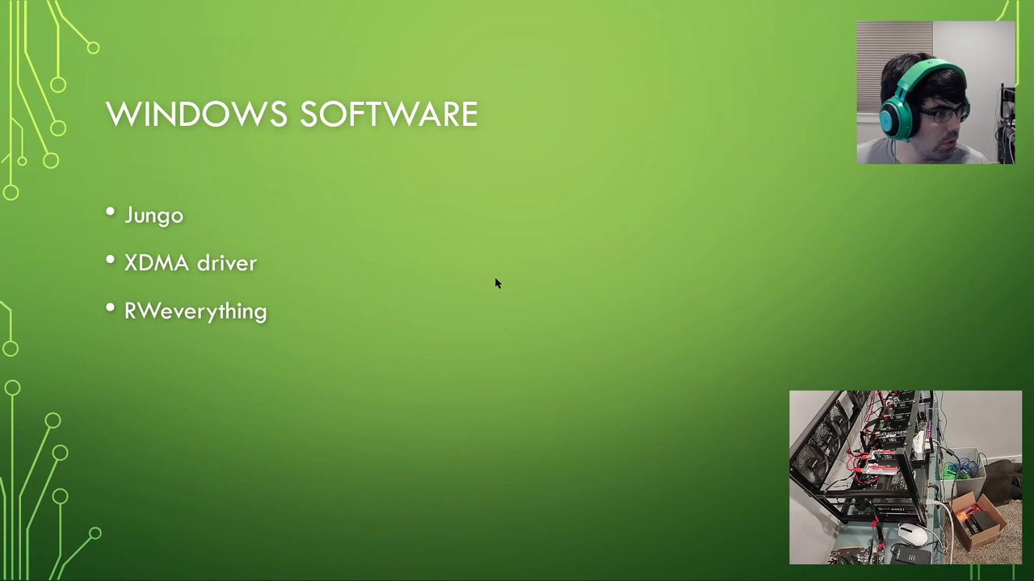
Step: Switch to RW - Read & Write Utility and select the Xilinx Corporation Serial Device on Bus 0A in the PCI device list
key("alt+Tab")
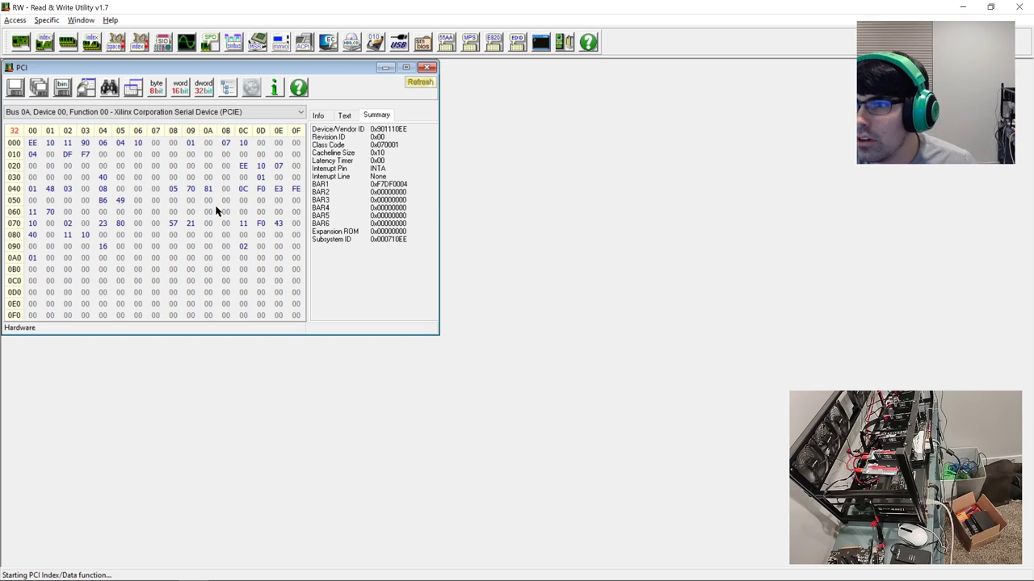
left_click(71, 111)
scroll(162, 243, "up", 5)
scroll(176, 173, "down", 10)
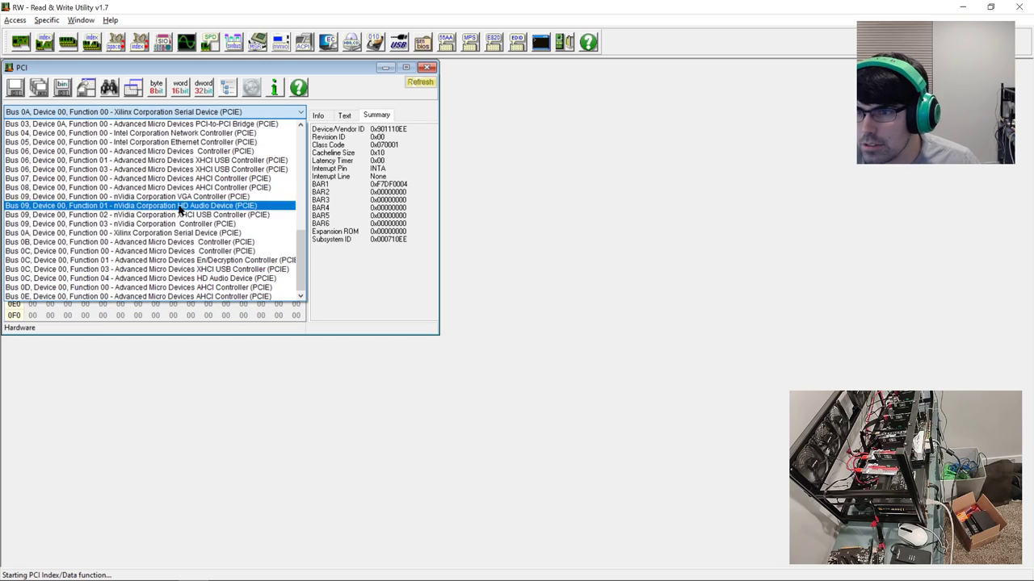
left_click(165, 233)
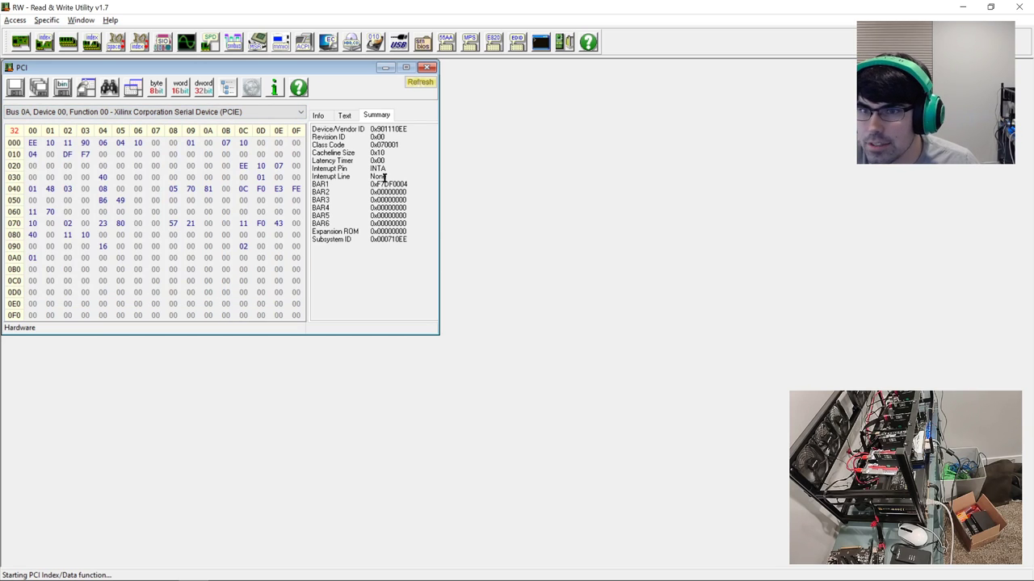
Step: Compare the Xilinx device's Device/Vendor ID with the PCIe ID settings of xdma_0 in the remote bcu1525_ballistix Vivado design
left_click_drag(376, 129, 392, 129)
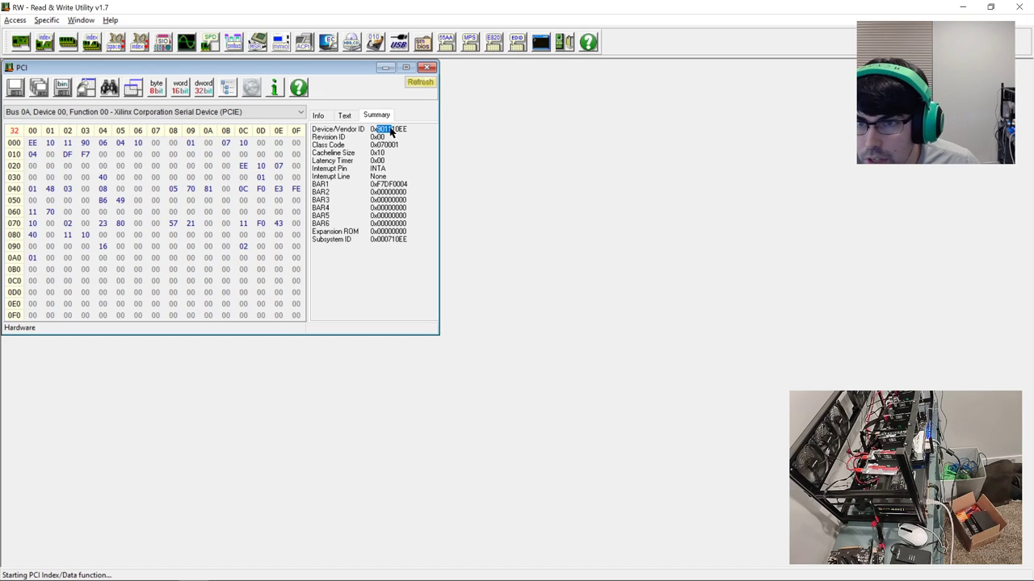
left_click_drag(408, 130, 392, 130)
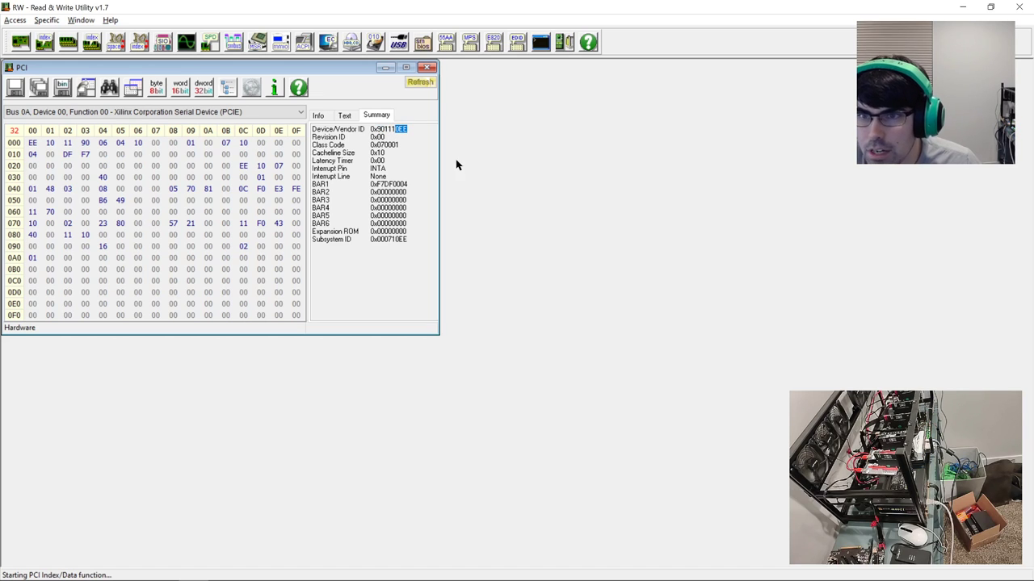
left_click(252, 568)
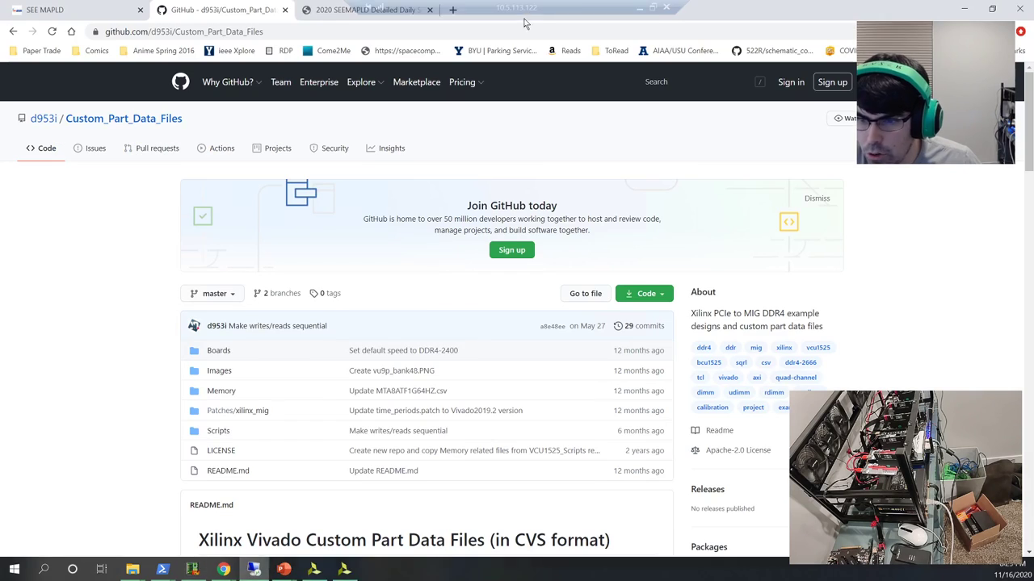
left_click(523, 569)
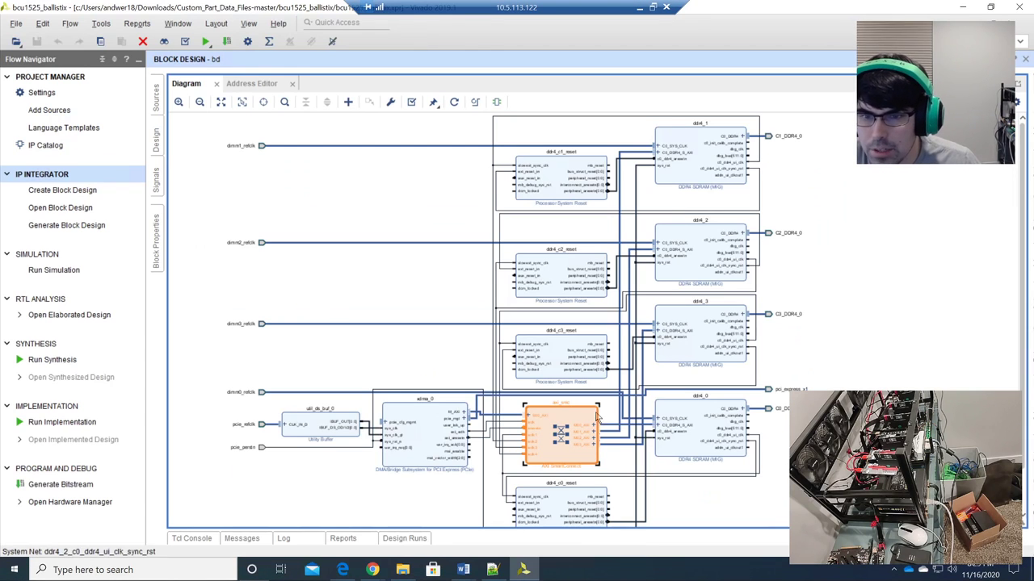
left_click(419, 473)
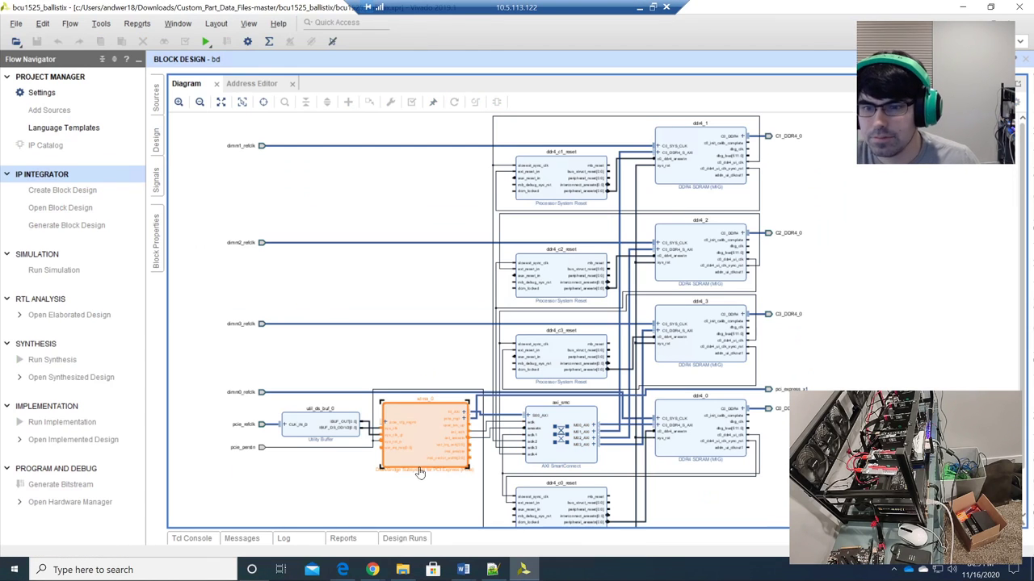
double_click(419, 473)
left_click(432, 142)
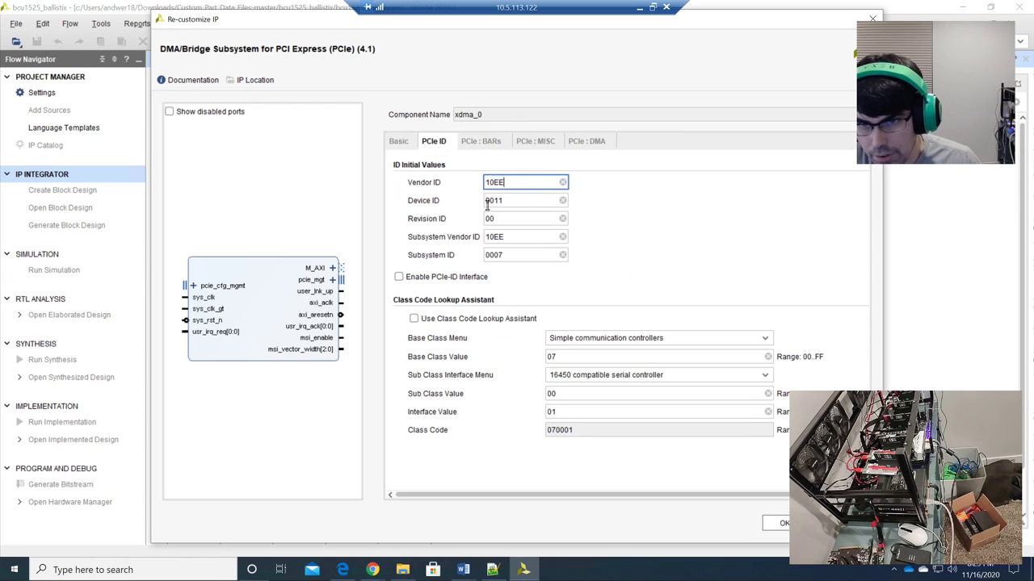
left_click(640, 6)
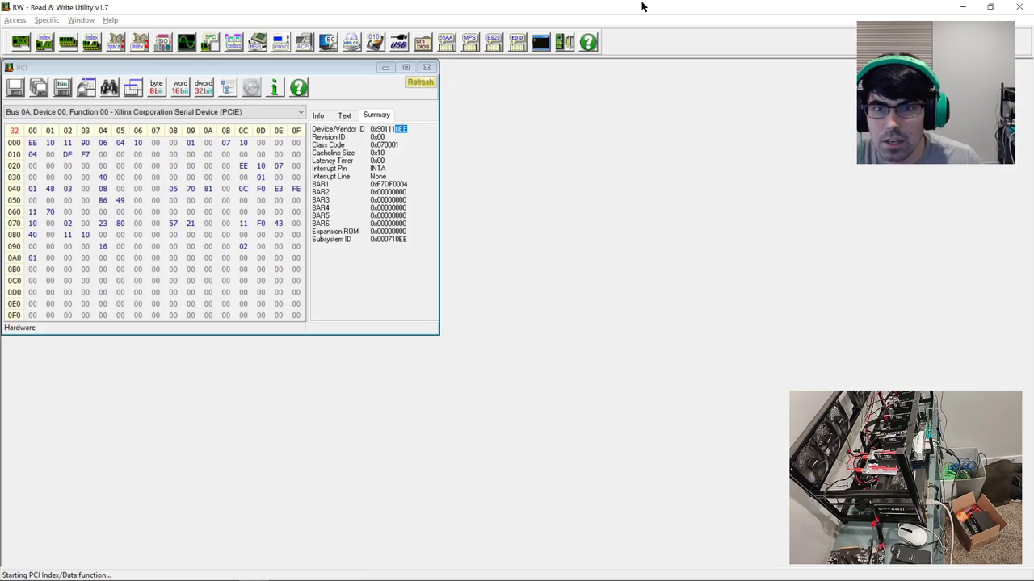
Step: Examine the Xilinx device's BAR1 address, interrupt pin, remaining BARs and Subsystem ID in the PCI summary
left_click(380, 134)
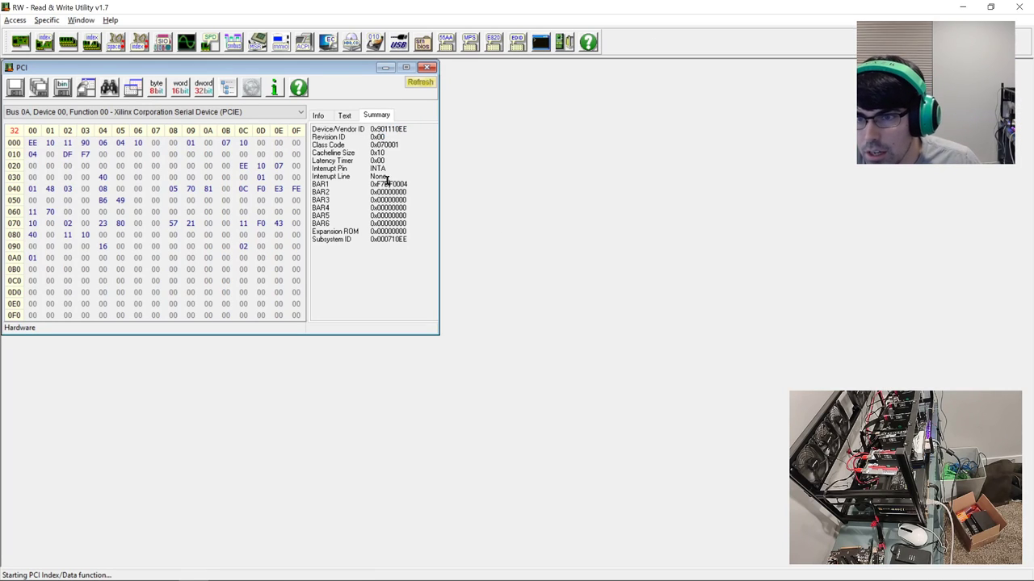
left_click_drag(370, 184, 425, 184)
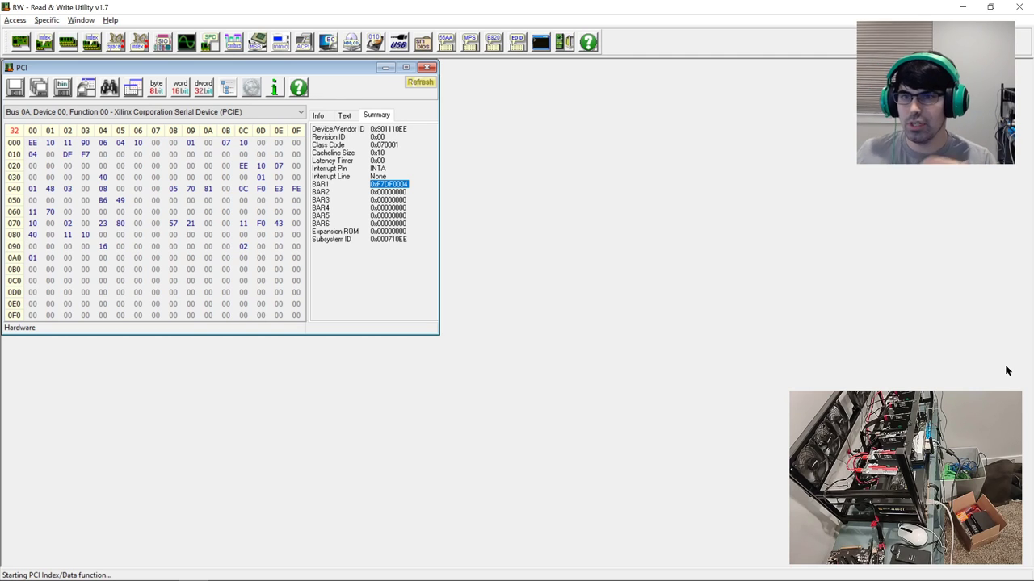
left_click_drag(375, 168, 396, 176)
left_click(388, 202)
double_click(379, 240)
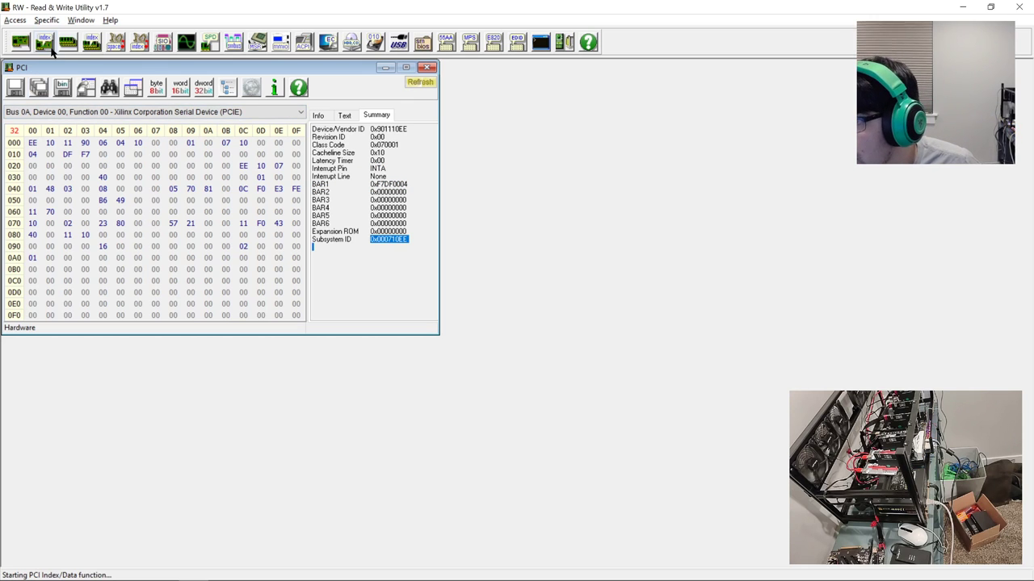
Step: Open PCI Index/Data for the Xilinx device on Bus 0A and review its index, data, start address and address step settings, leaving them unchanged
left_click(44, 42)
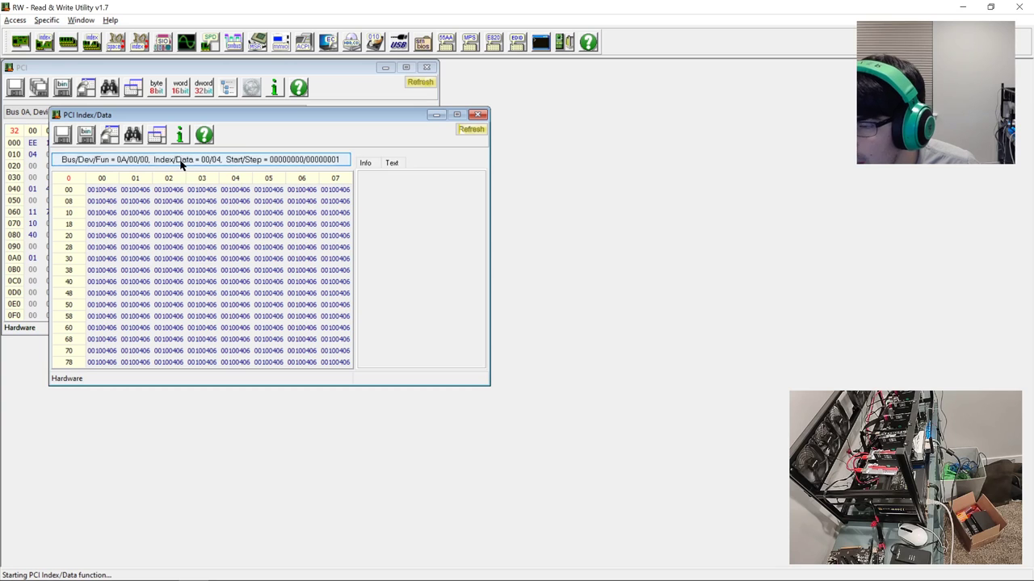
left_click(259, 159)
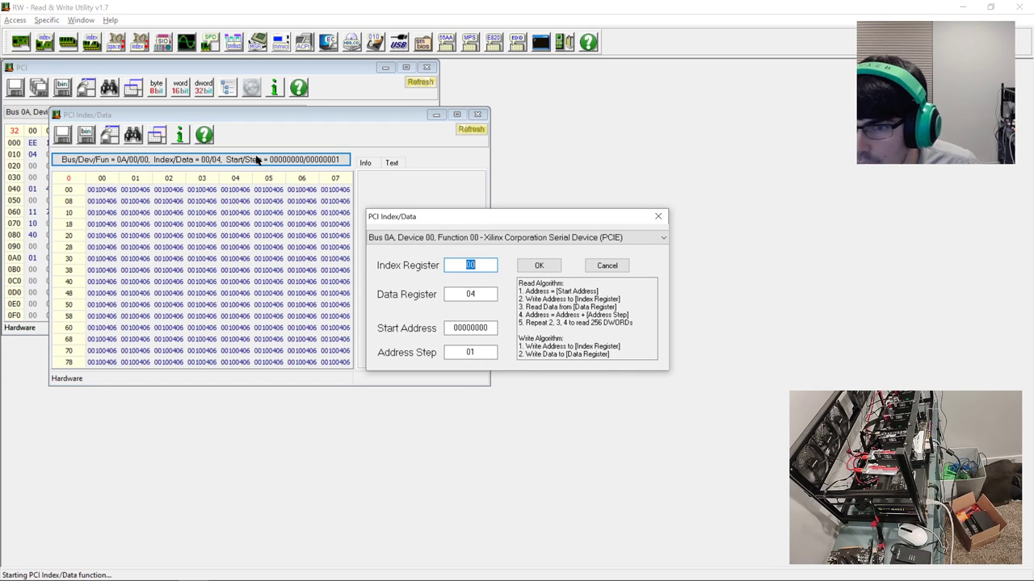
left_click(550, 238)
left_click(809, 266)
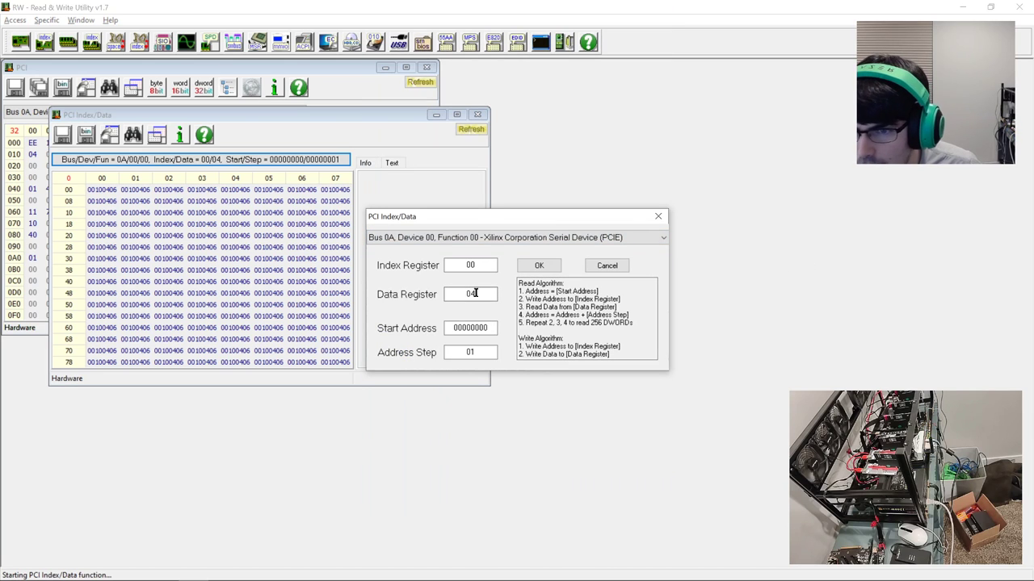
double_click(481, 352)
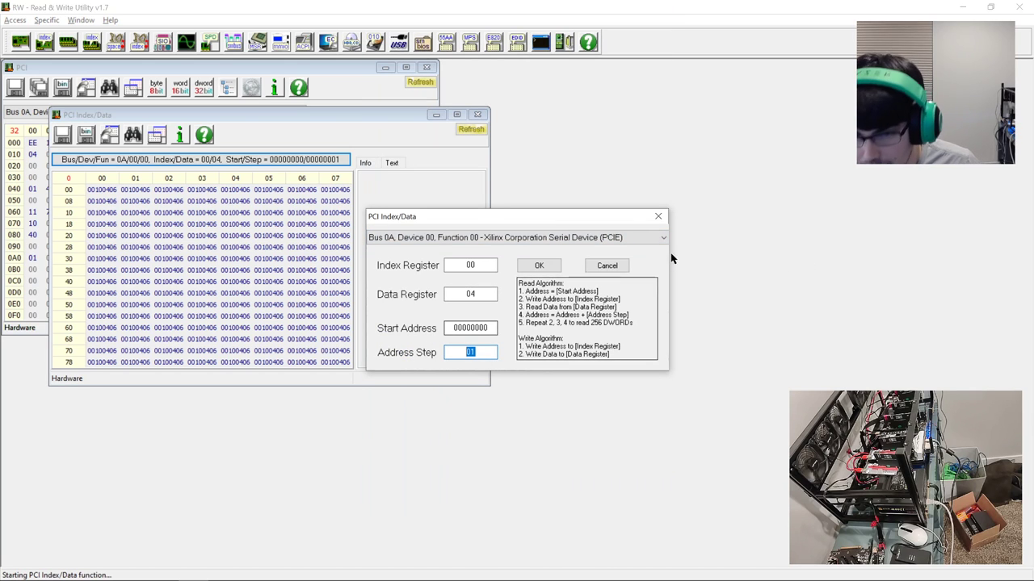
left_click(623, 265)
Step: Inspect values across the PCI Index/Data table, close that window and minimize the RW utility
left_click(213, 295)
left_click(215, 363)
left_click(326, 364)
left_click(301, 363)
left_click(234, 363)
left_click(135, 351)
left_click(91, 192)
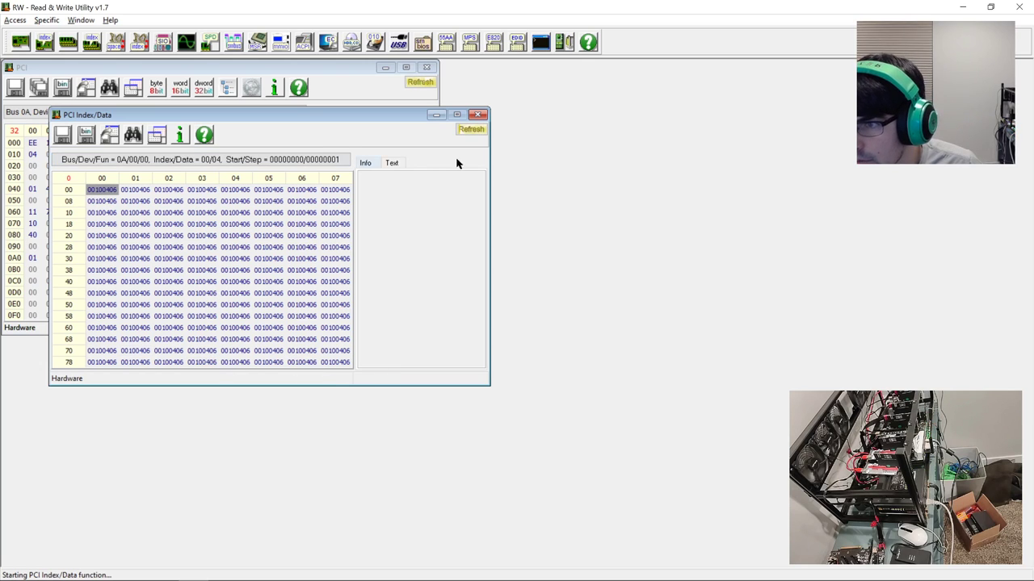
left_click(478, 115)
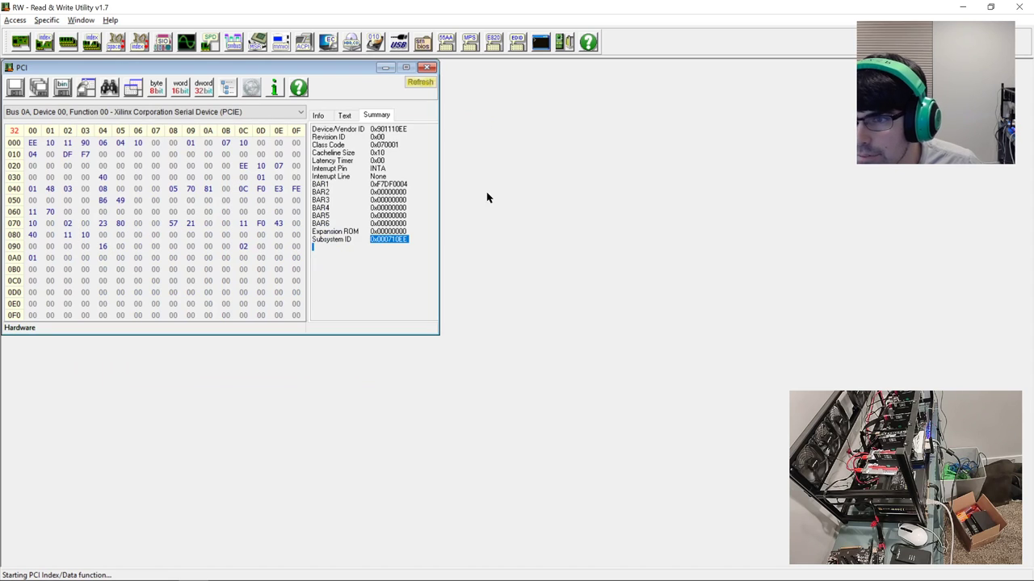
left_click(969, 14)
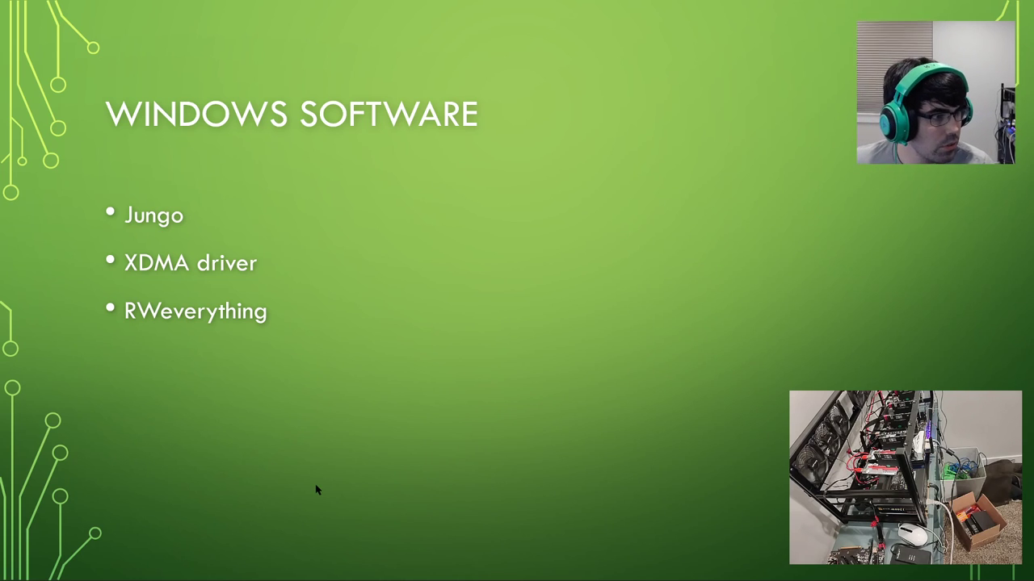
Step: Switch to File Explorer and browse Downloads\xdma_driver_win_2018_2 to the Win10_x64_Release folder containing the XDMA driver installer
key("alt+Tab")
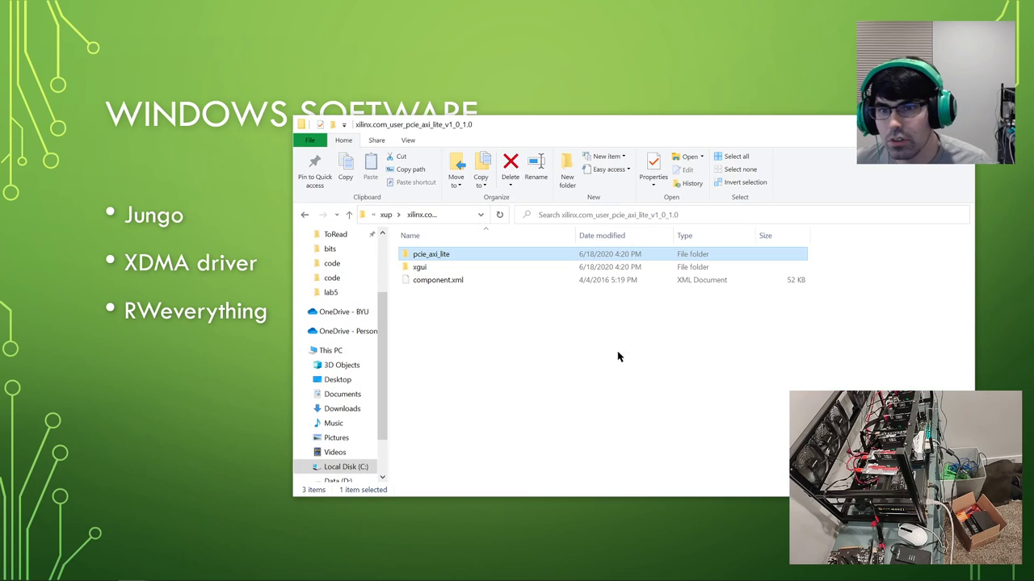
scroll(346, 339, "up", 2)
left_click(342, 248)
scroll(478, 370, "down", 3)
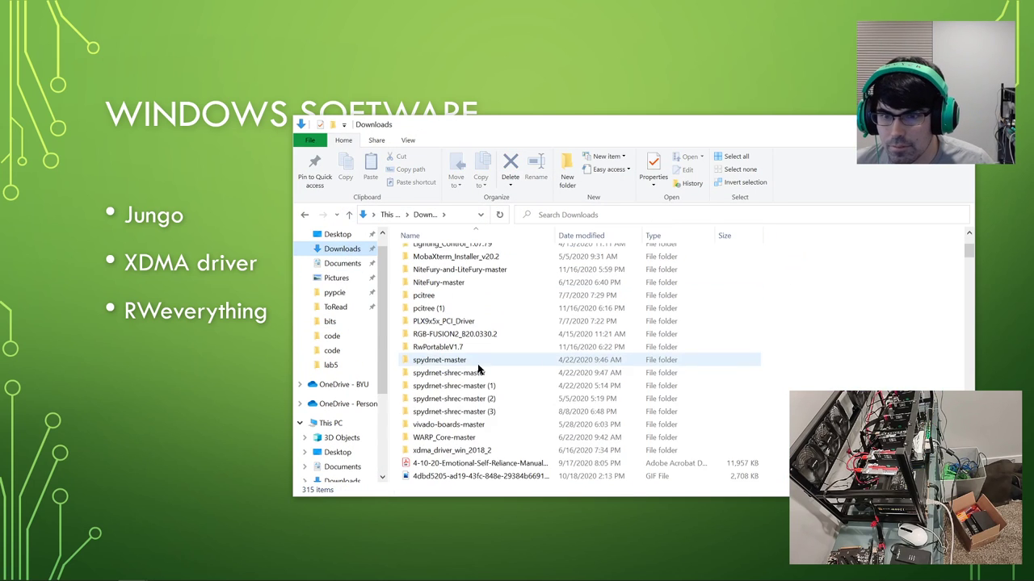
double_click(459, 450)
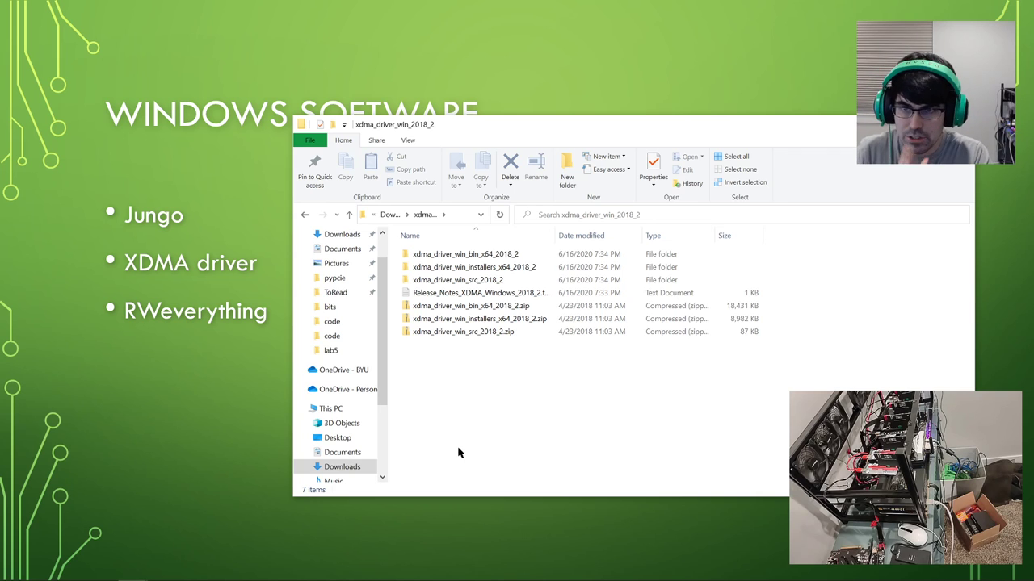
left_click(465, 272)
double_click(467, 272)
double_click(445, 261)
double_click(440, 268)
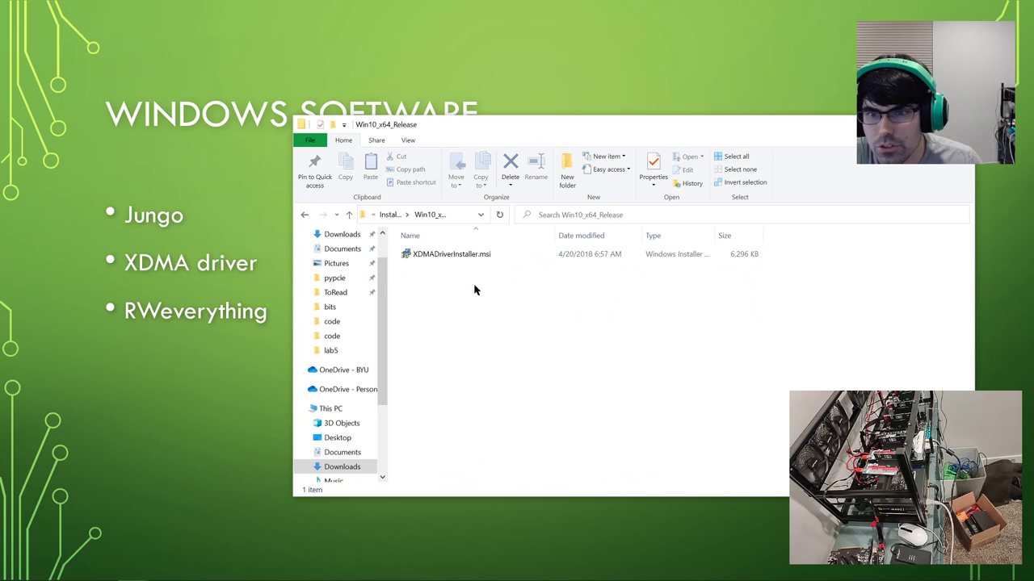
Step: Return to the main XDMA driver folder and open xdma_driver_win_bin_x64_2018_2\x64\bin
left_click(386, 217)
left_click(388, 215)
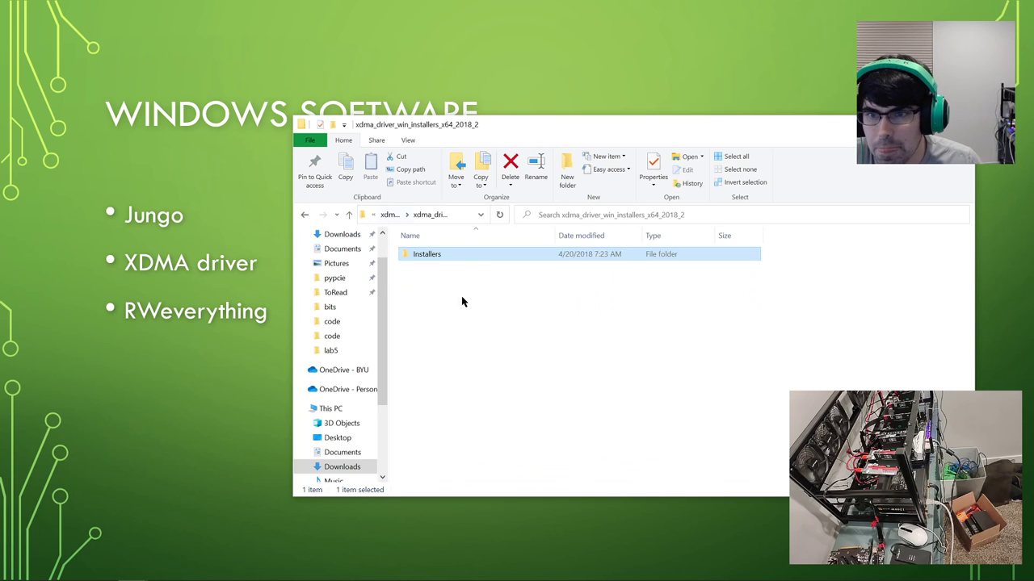
left_click(390, 215)
double_click(428, 254)
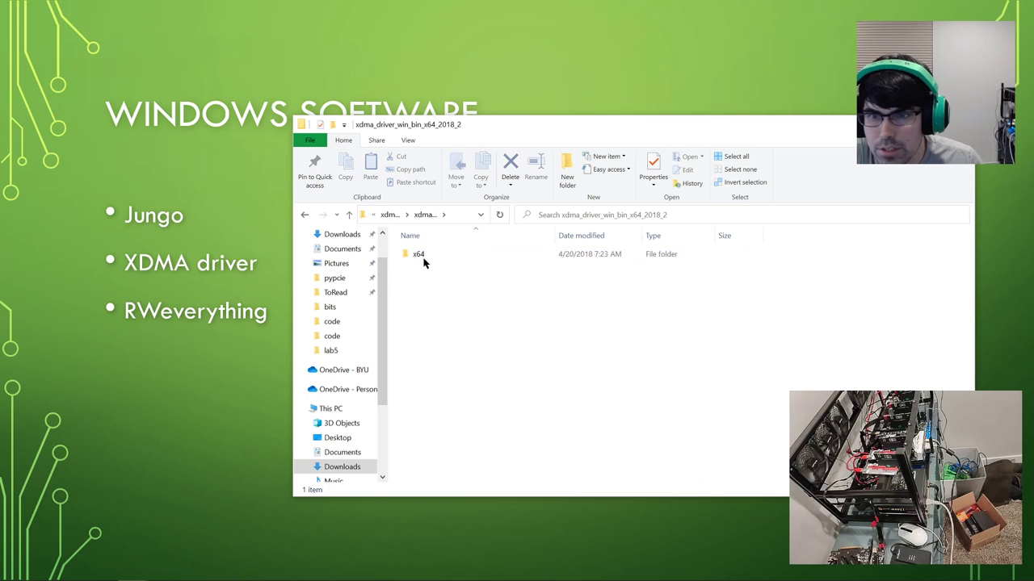
left_click(426, 257)
double_click(444, 257)
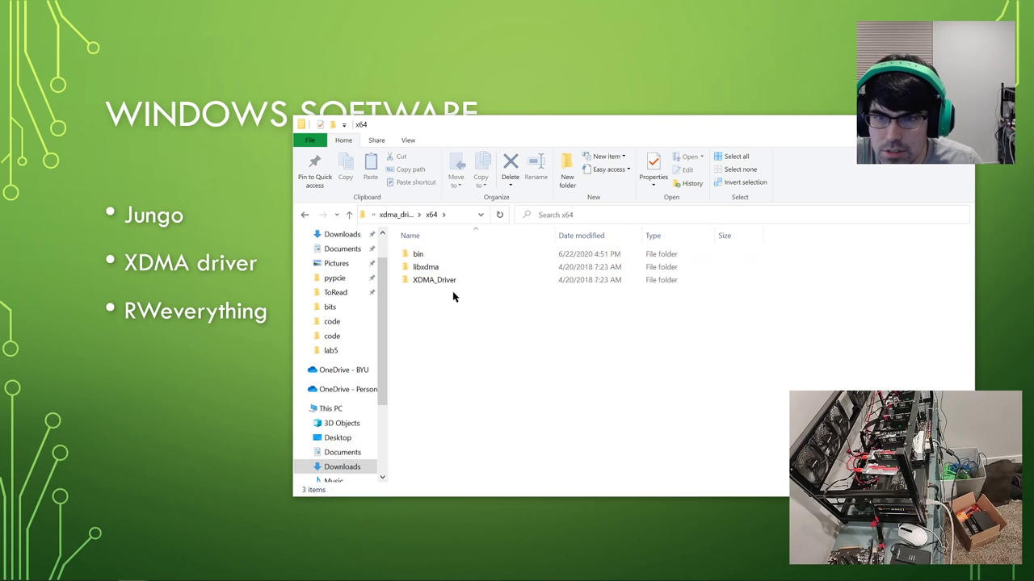
double_click(419, 255)
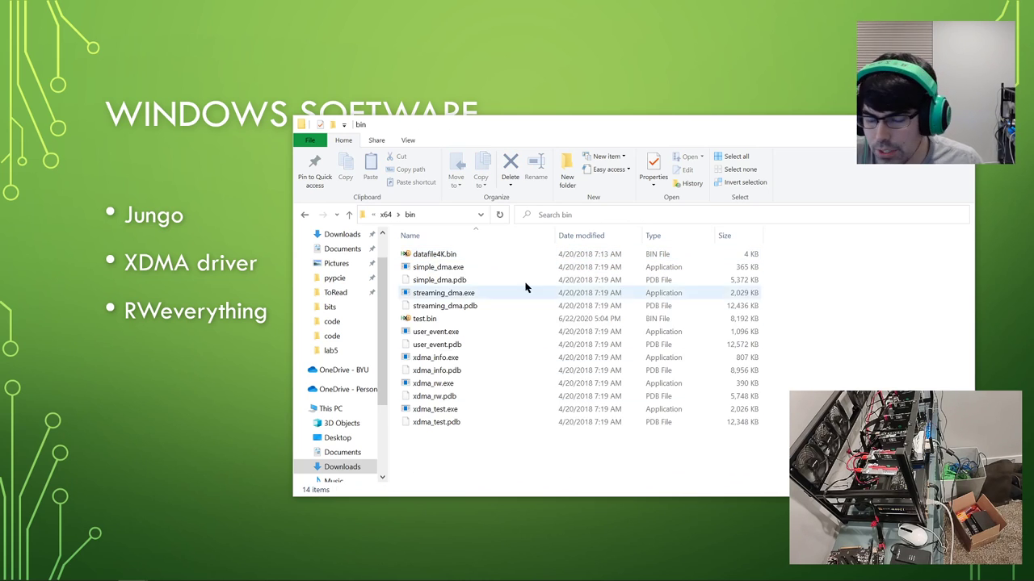
Step: Open Device Manager, expand Xilinx Drivers and open the properties of Xilinx DMA
mouse_move(224, 570)
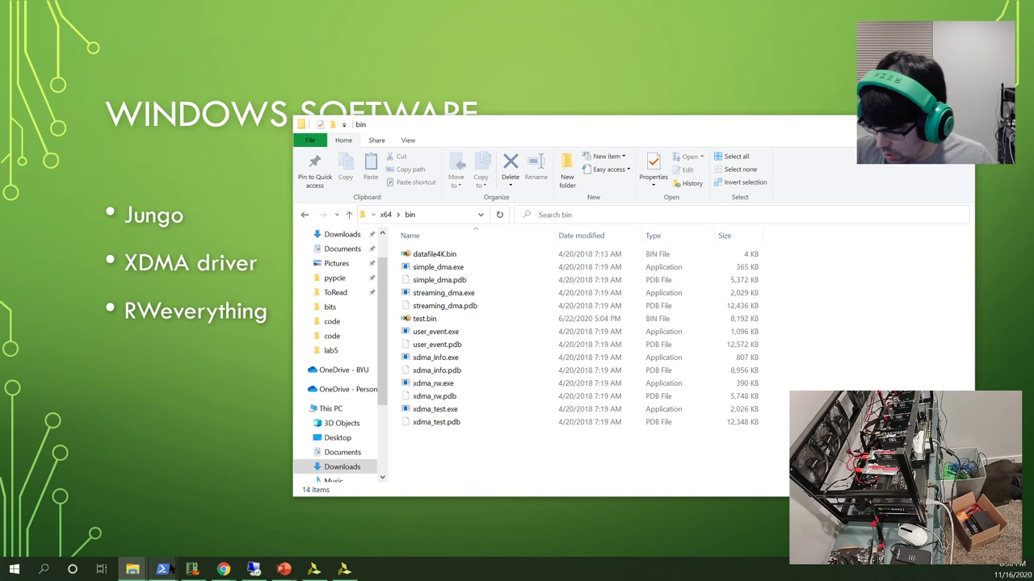
key("super+x")
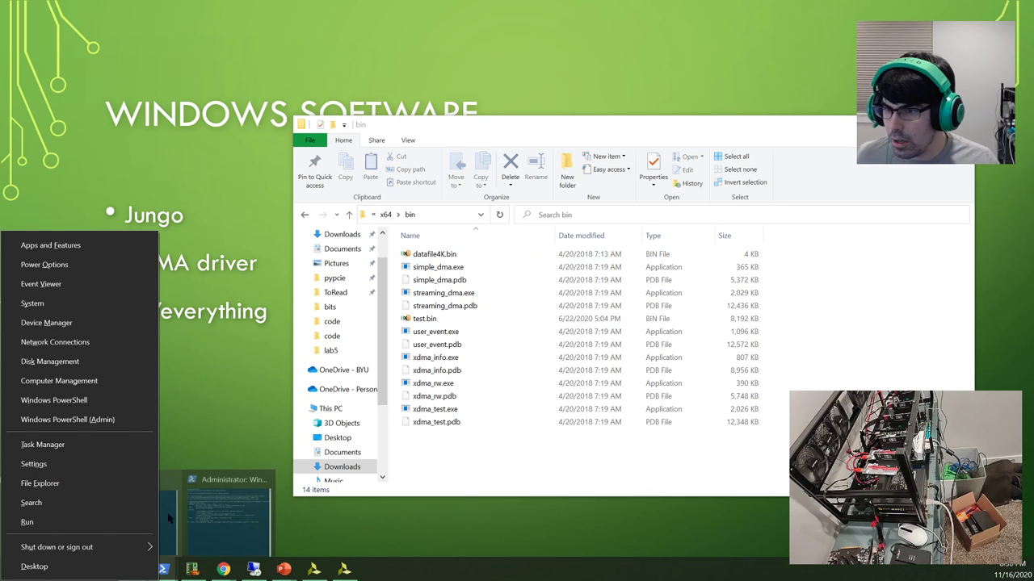
left_click(74, 324)
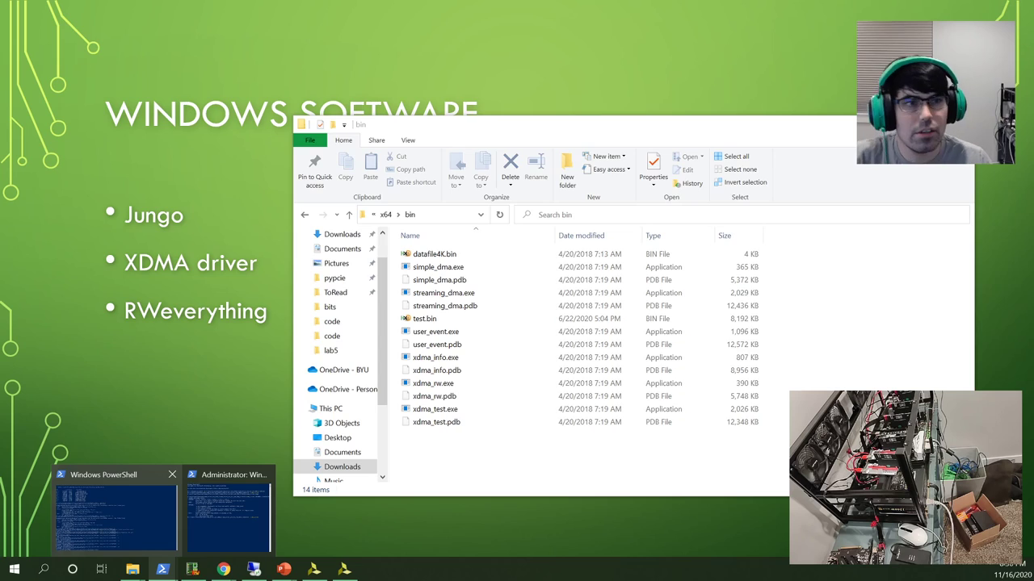
scroll(149, 234, "down", 1)
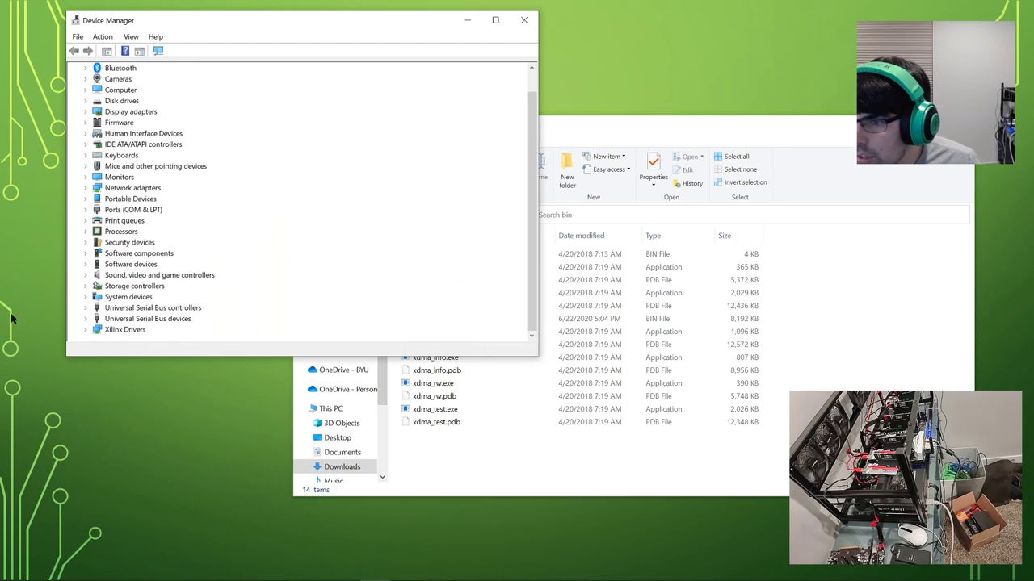
left_click(115, 331)
left_click(127, 332)
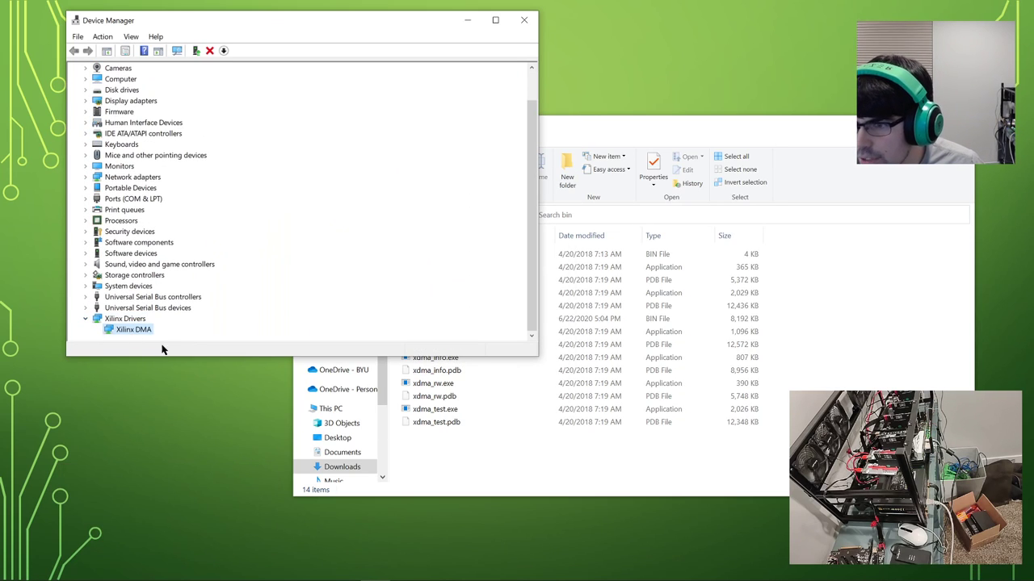
right_click(123, 331)
left_click(174, 395)
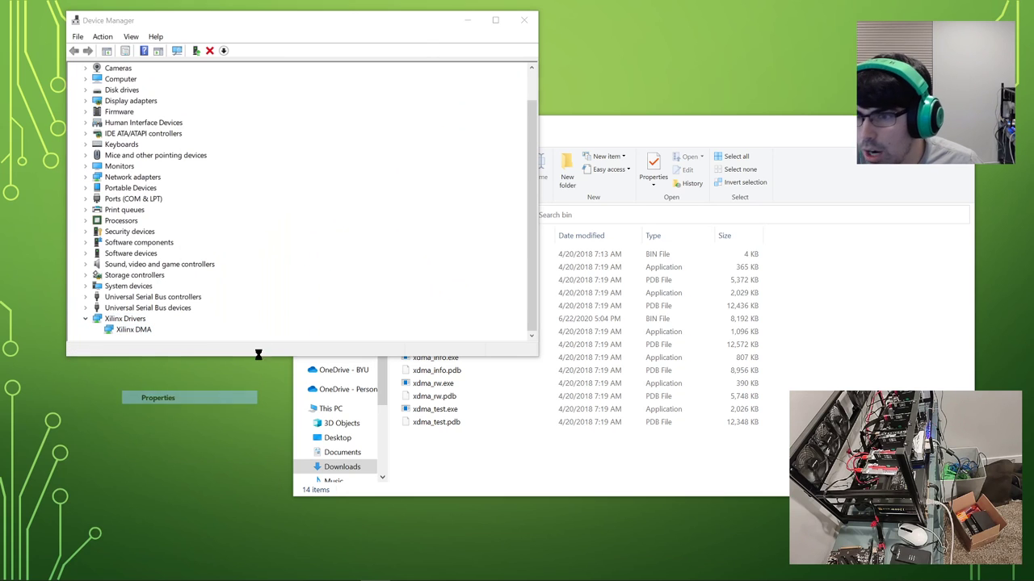
Step: Examine the Hardware Ids and Status properties in the Xilinx DMA details
left_click(230, 75)
left_click(253, 75)
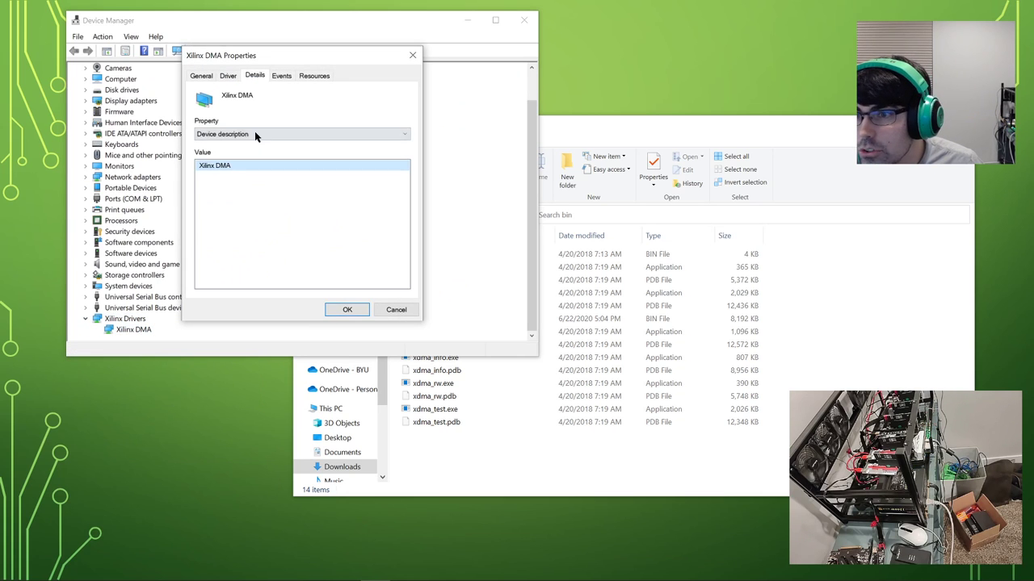
left_click(257, 133)
left_click(243, 161)
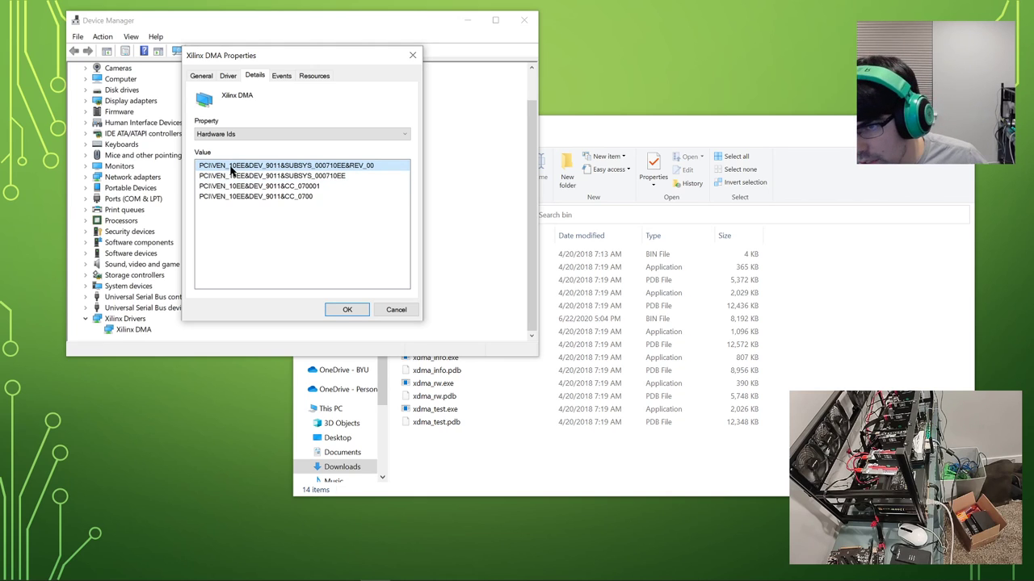
left_click(272, 135)
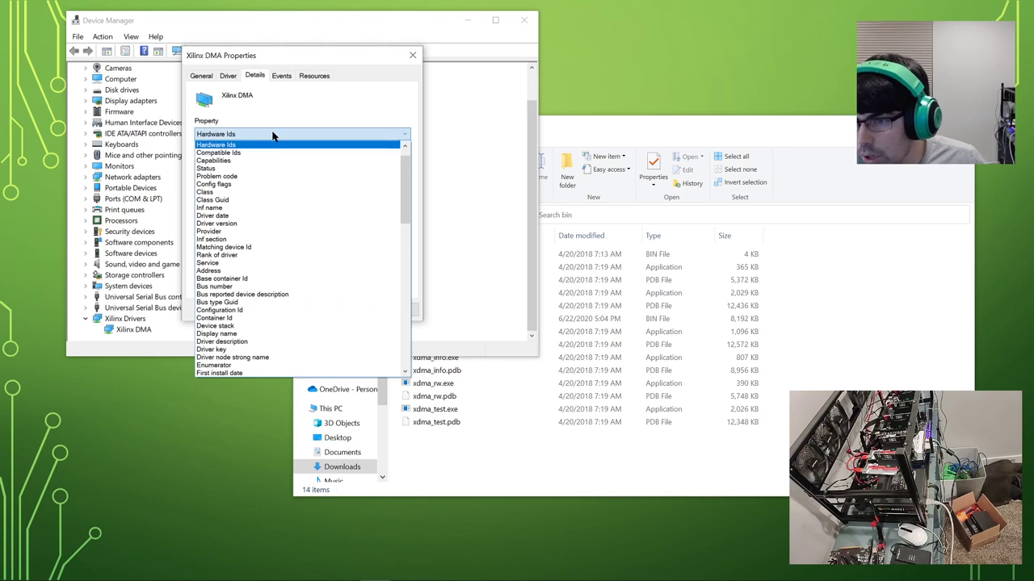
left_click(247, 168)
Step: Look through the remaining Xilinx DMA detail properties, view Class name, cancel the properties dialog and minimize Device Manager
left_click(286, 134)
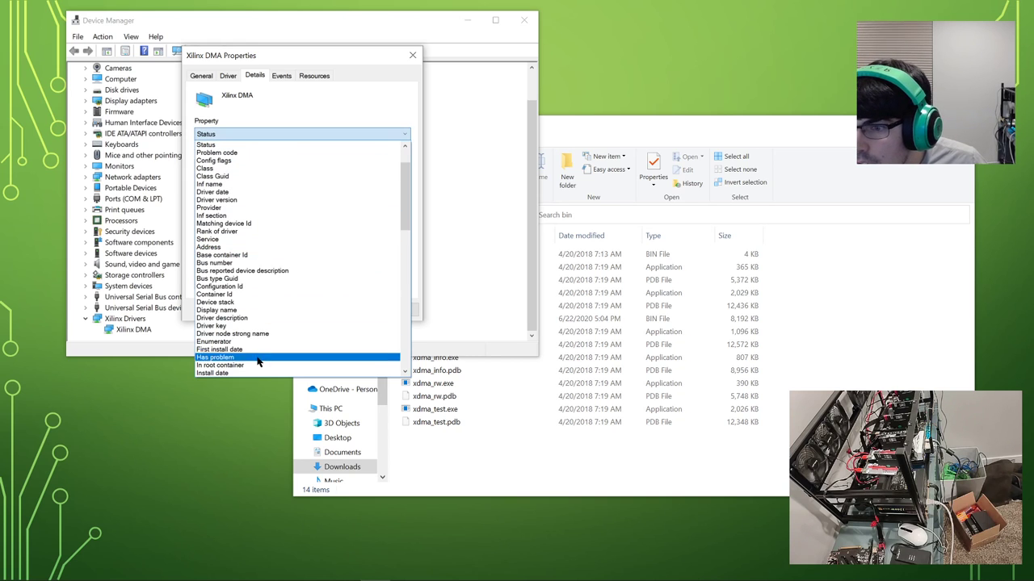
scroll(267, 242, "down", 3)
scroll(270, 291, "down", 17)
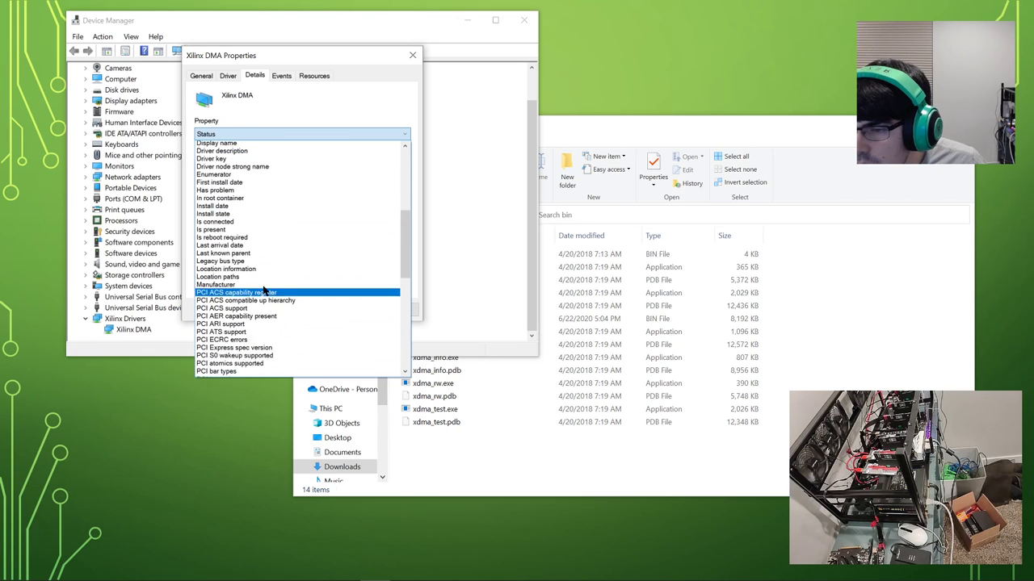
scroll(275, 282, "up", 9)
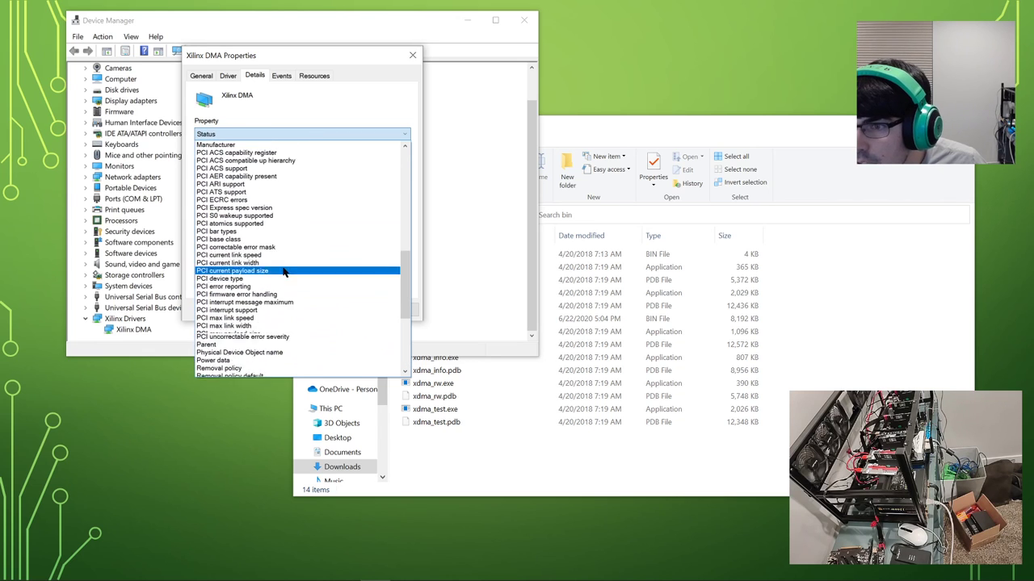
scroll(258, 315, "down", 9)
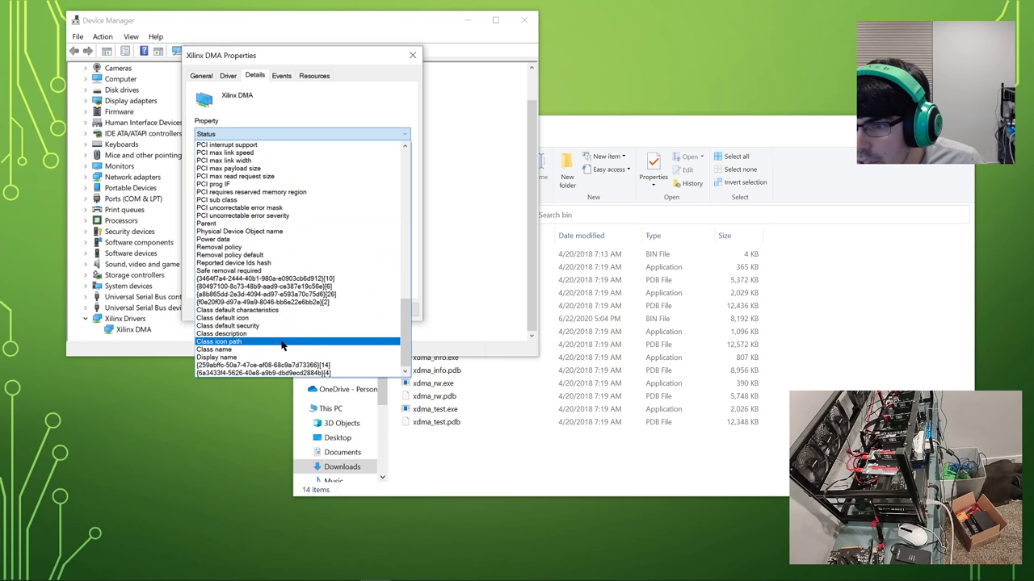
left_click(279, 349)
left_click(399, 308)
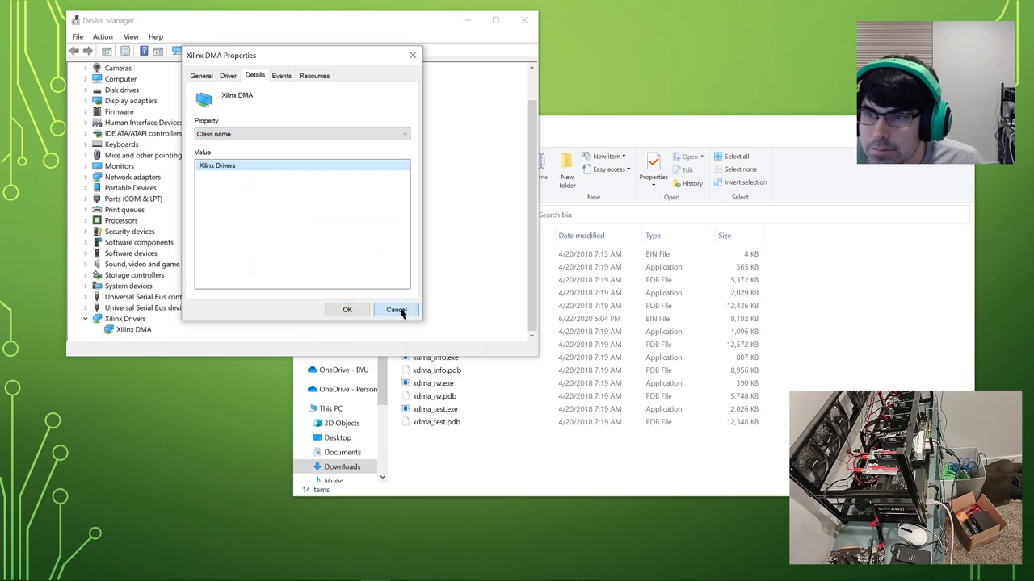
left_click(467, 20)
Step: Switch to the non-administrator Windows PowerShell session, run .\xdma_info.exe from the x64\bin folder and review its output from the start
mouse_move(162, 569)
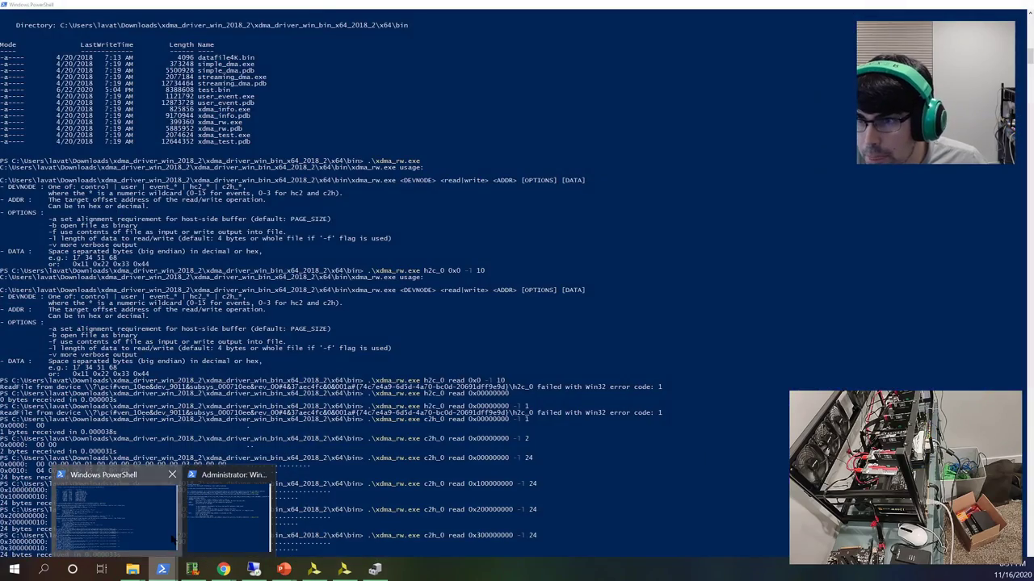
left_click(117, 515)
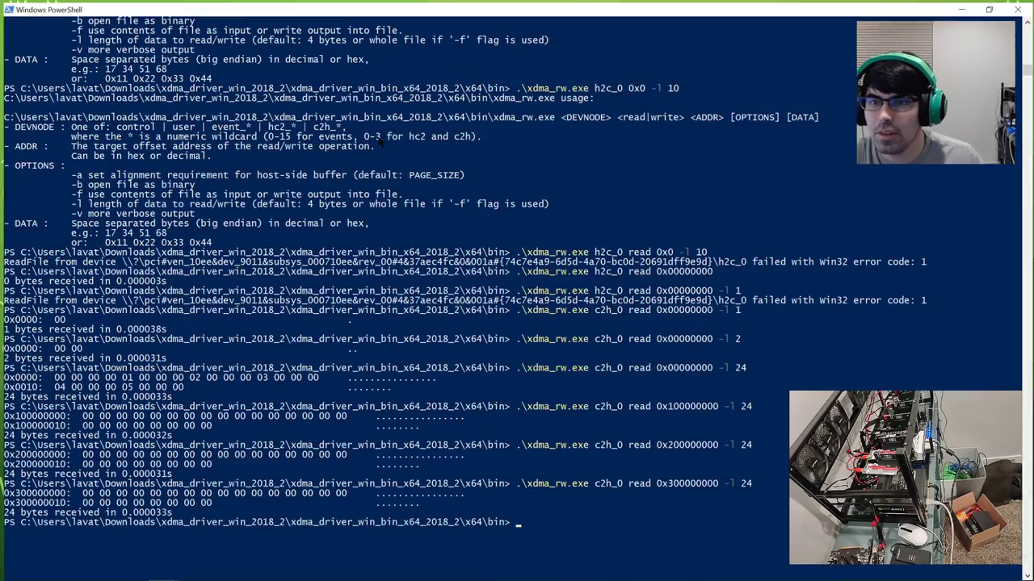
key("Up")
key("Up")
key("BackSpace")
key("BackSpace")
key("BackSpace")
key("BackSpace")
key("BackSpace")
key("BackSpace")
key("BackSpace")
key("BackSpace")
key("BackSpace")
key("BackSpace")
key("BackSpace")
key("BackSpace")
key("BackSpace")
key("BackSpace")
key("BackSpace")
key("BackSpace")
key("BackSpace")
key("BackSpace")
key("BackSpace")
key("BackSpace")
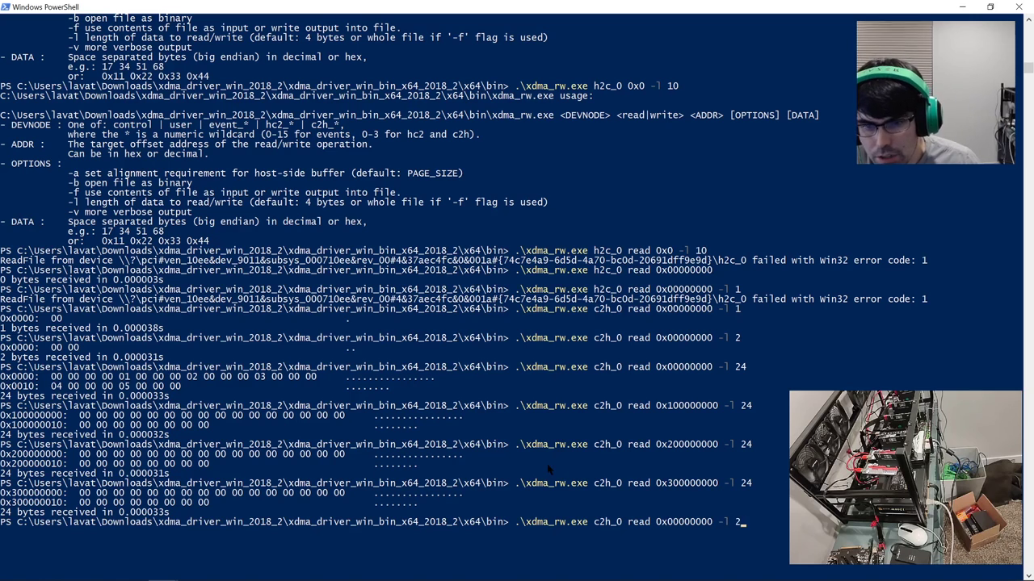
key("Escape")
key("shift+Tab")
key("Tab")
key("Return")
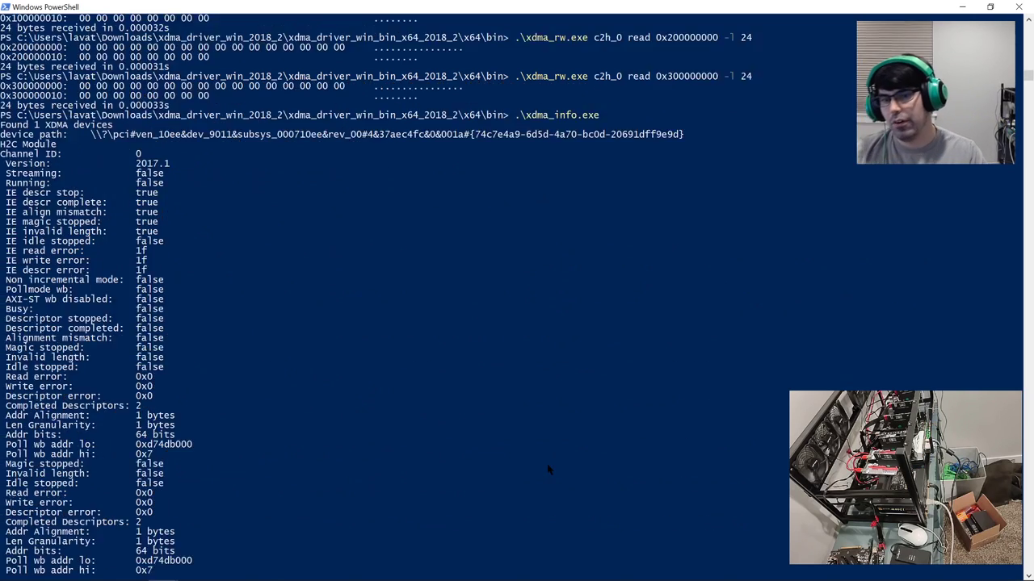
scroll(547, 469, "up", 20)
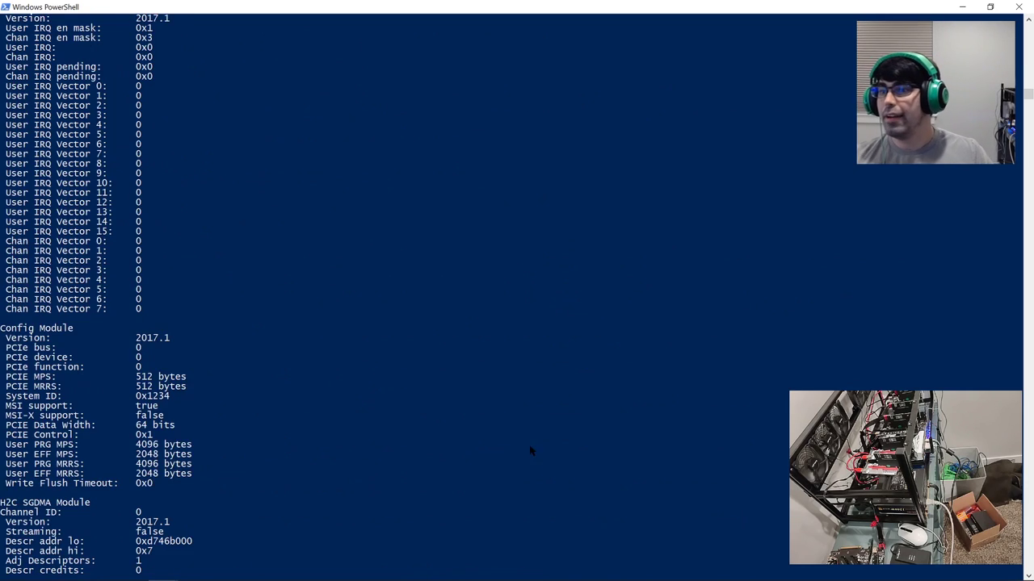
scroll(239, 315, "up", 7)
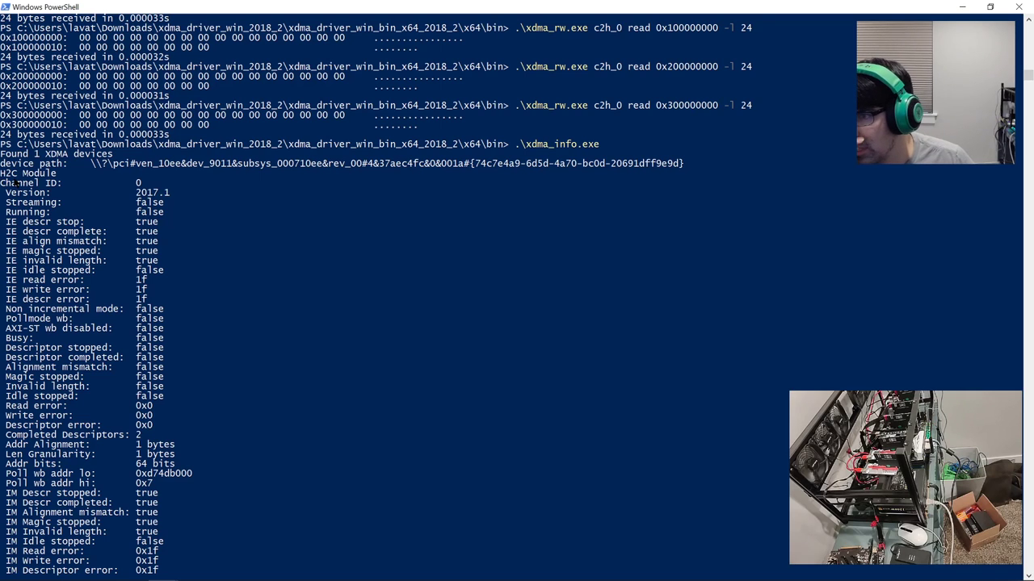
Step: Review the xdma_info output from the H2C Module through the IRQ, Config and SGDMA Common Module sections
scroll(162, 194, "down", 1)
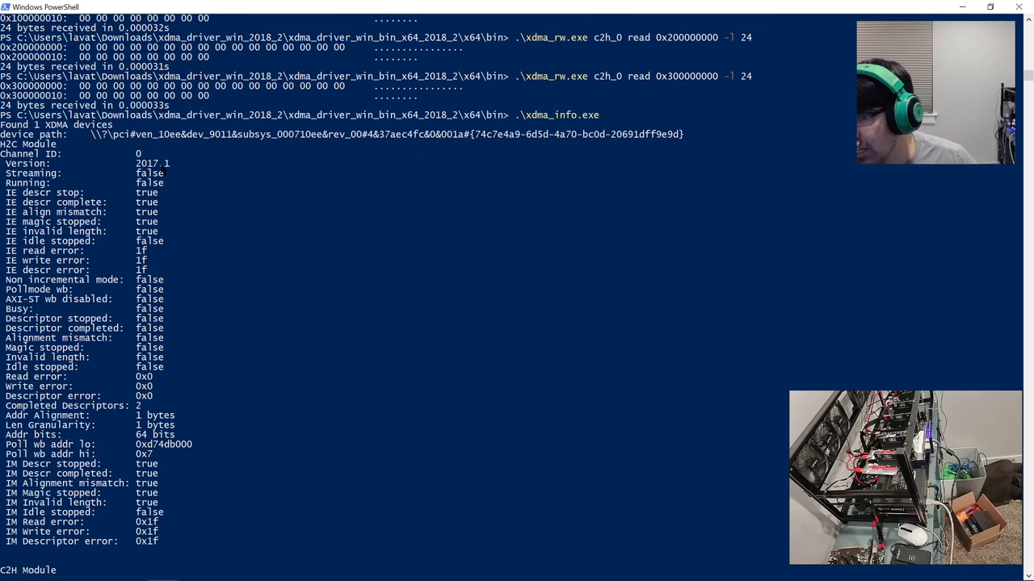
scroll(151, 462, "down", 1)
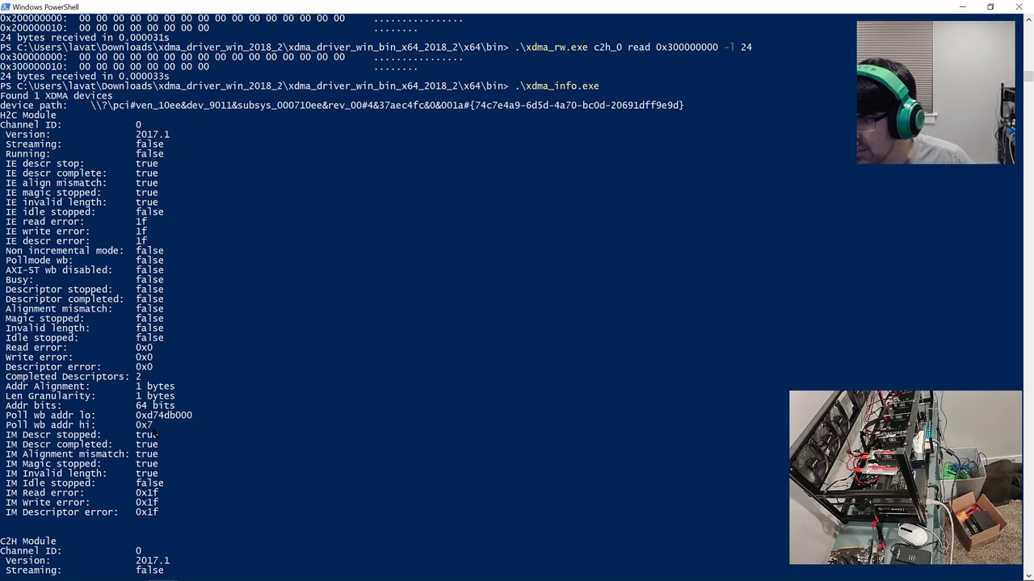
scroll(157, 491, "down", 13)
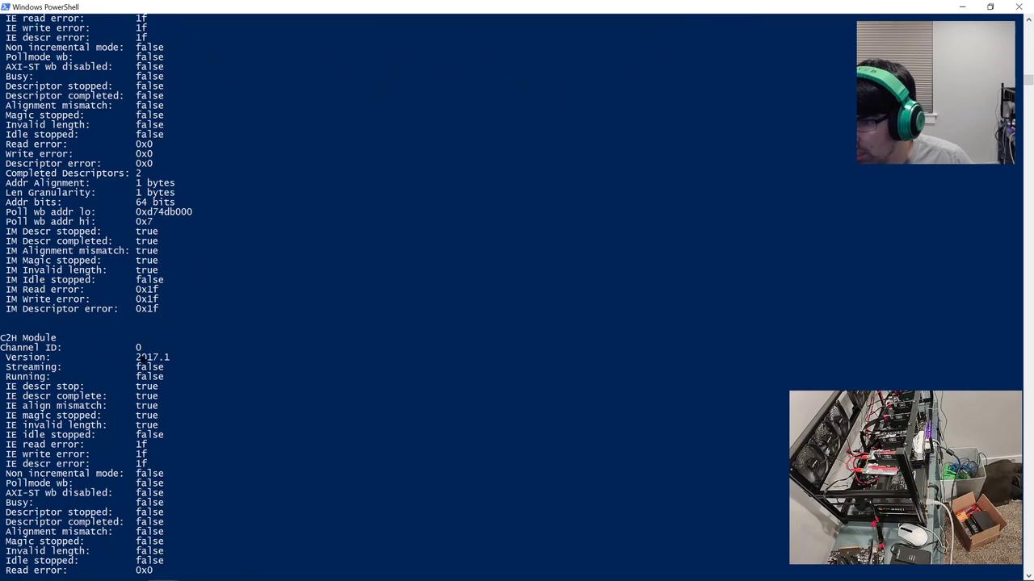
scroll(153, 356, "down", 20)
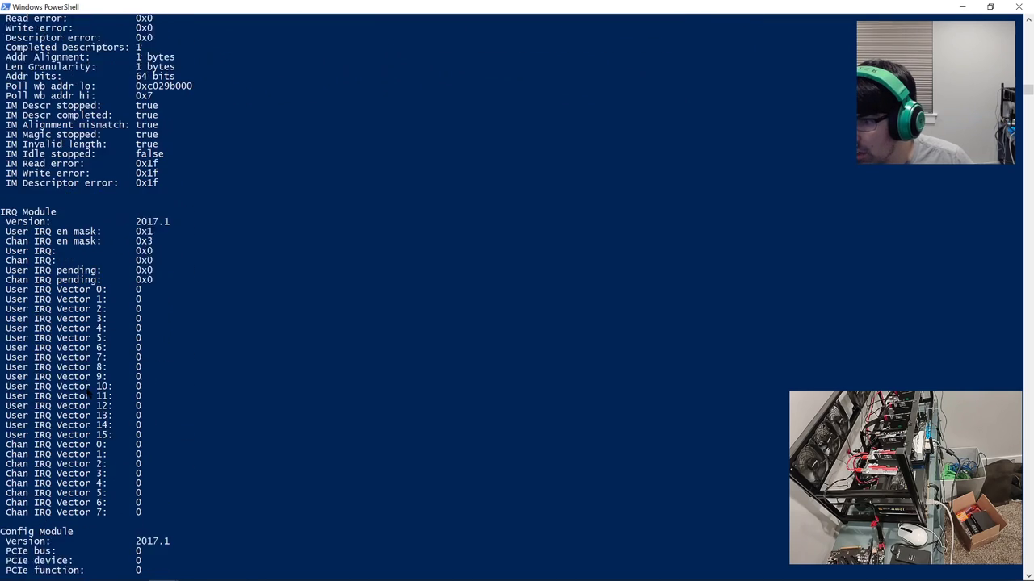
scroll(218, 349, "down", 7)
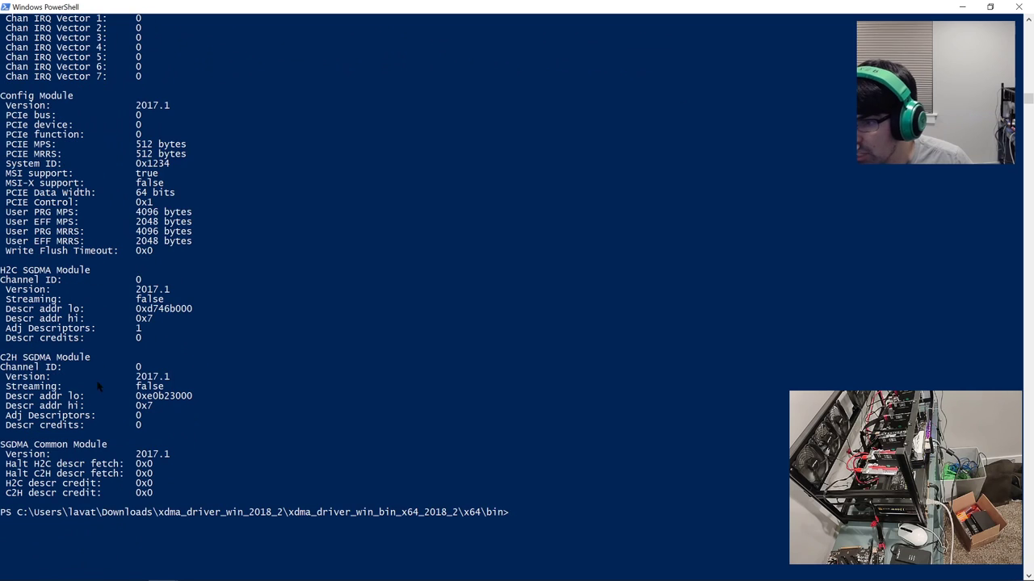
Step: Run .\xdma_test.exe in the PowerShell session to test the H2C and C2H transfers
left_click(585, 455)
key("Up")
key("Up")
key("Up")
key("Up")
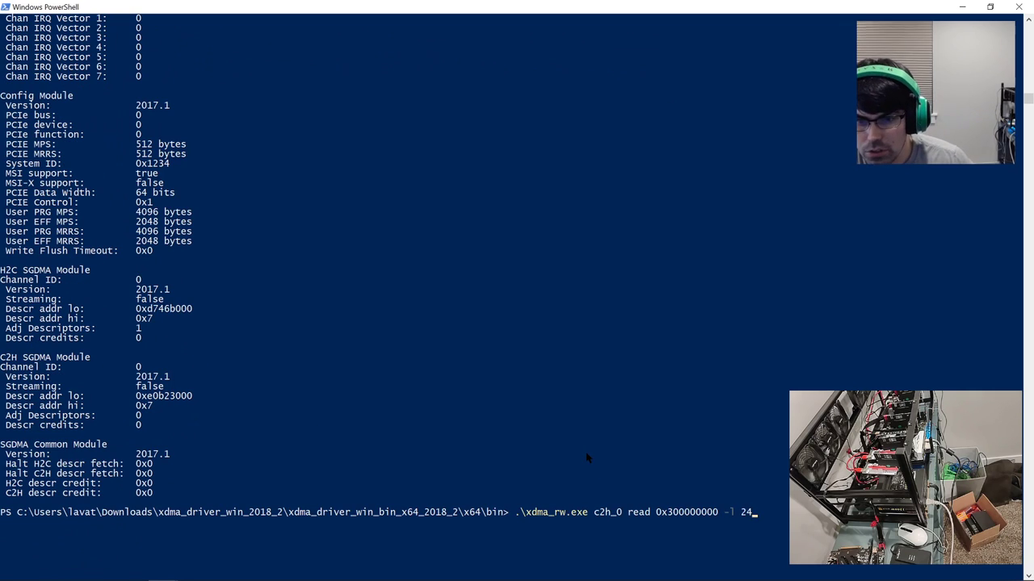
key("Up")
key("Up")
key("Up")
key("Up")
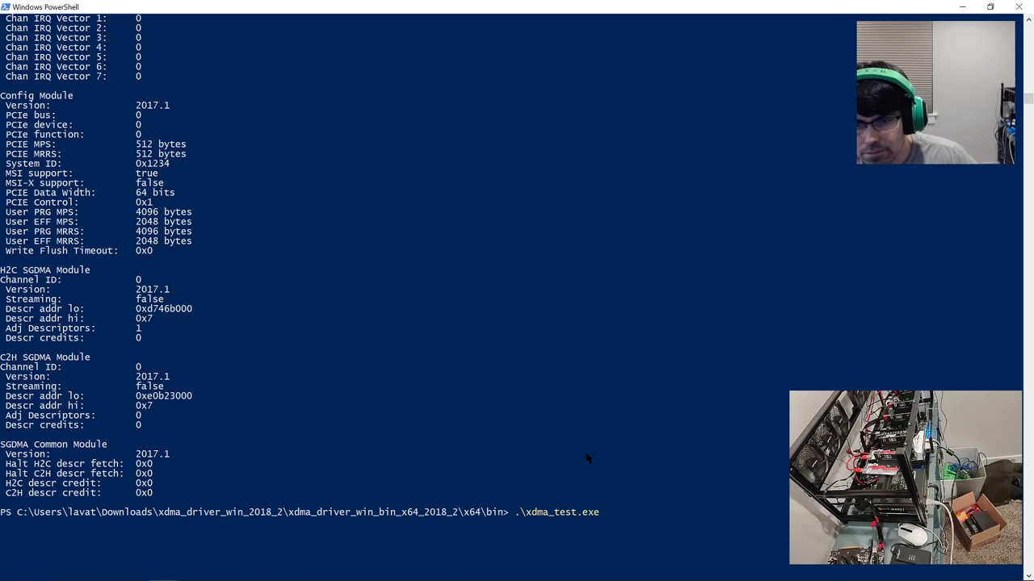
key("Return")
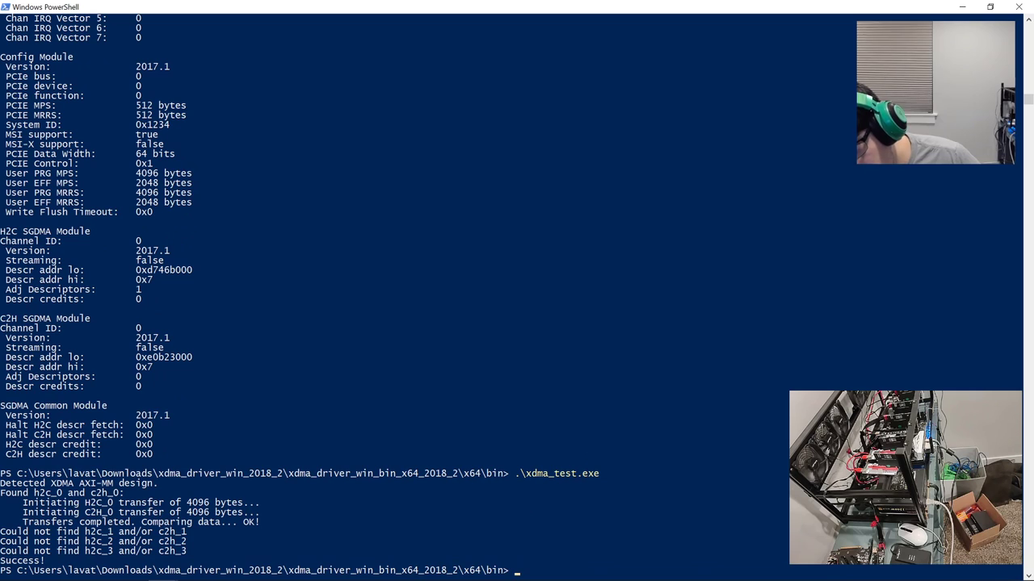
Step: Read 4 bytes from address 0x00000000 on channel c2h_0 with .\xdma_rw.exe
left_click(523, 433)
type(".\\xdma_rw.exe c2h_0 read 0x300000000 -l 24")
key("Up")
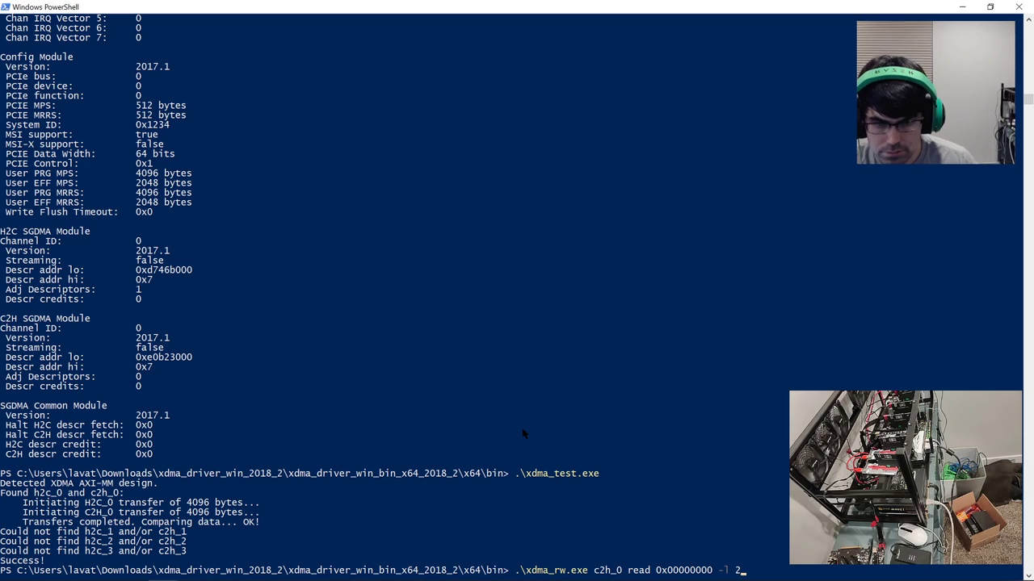
key("BackSpace")
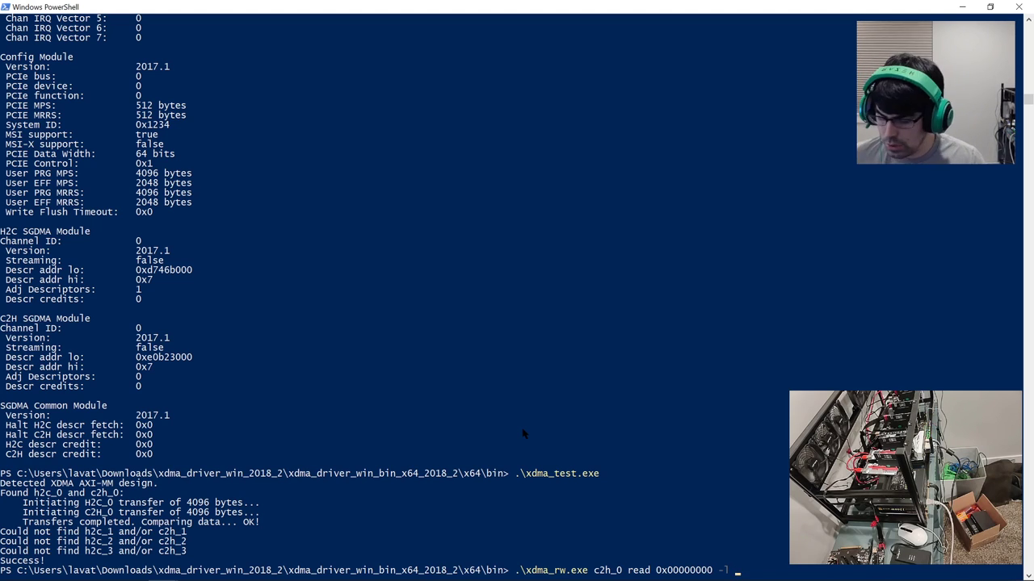
type("4")
key("Return")
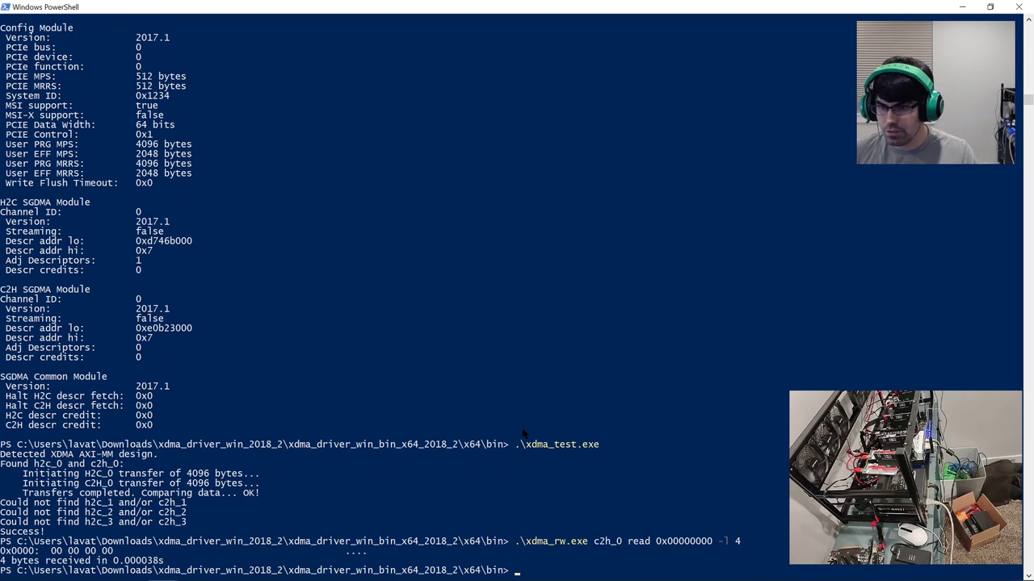
Step: Recall the 4-byte read command for address 0x00000000 and change its channel to h2c_0
key("Up")
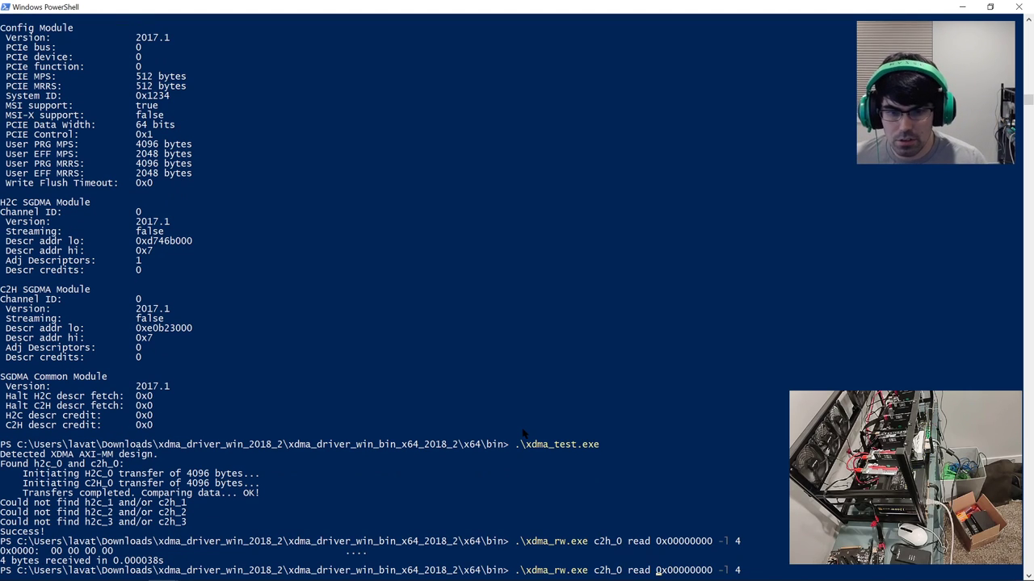
key("Left")
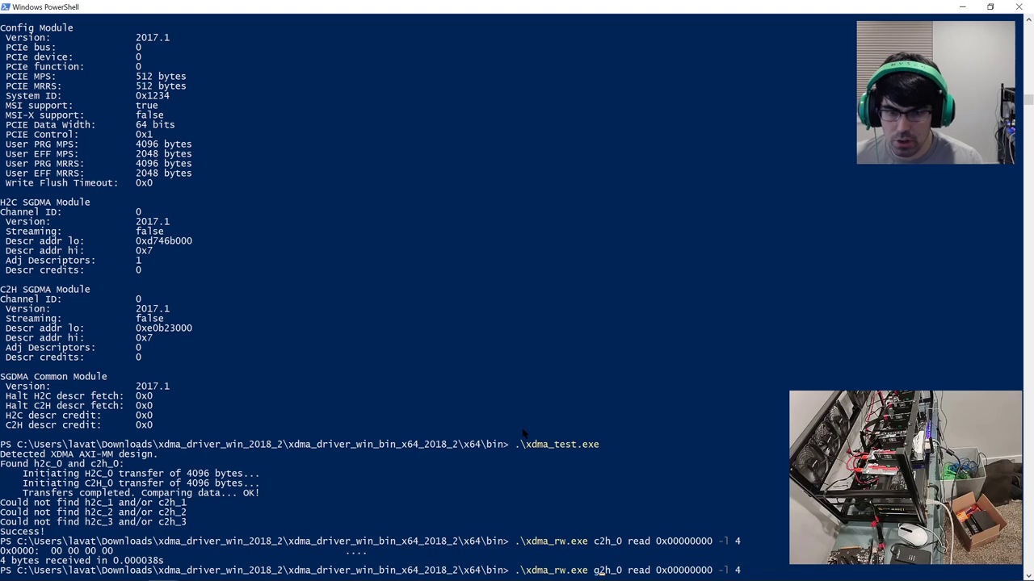
key("Delete")
type("h")
key("Right")
key("Delete")
type("c")
Step: Change the h2c_0 command's operation to write, append the data 0xDEADBEEF and run it
key("Right")
key("Right")
key("Right")
key("Right")
key("Right")
key("Right")
key("BackSpace")
key("BackSpace")
key("BackSpace")
key("Delete")
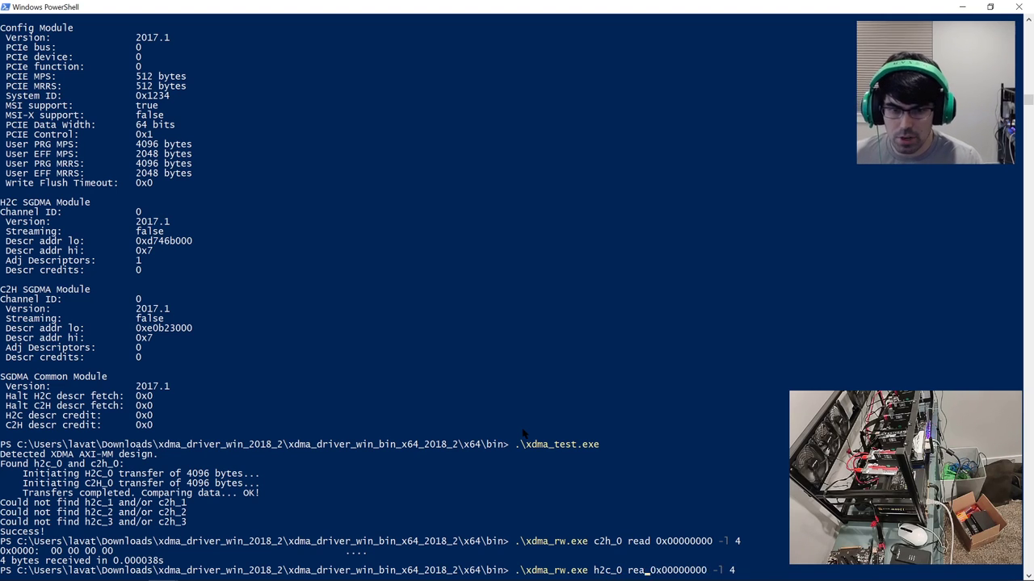
type("wtie")
key("BackSpace")
key("BackSpace")
key("BackSpace")
type("rite")
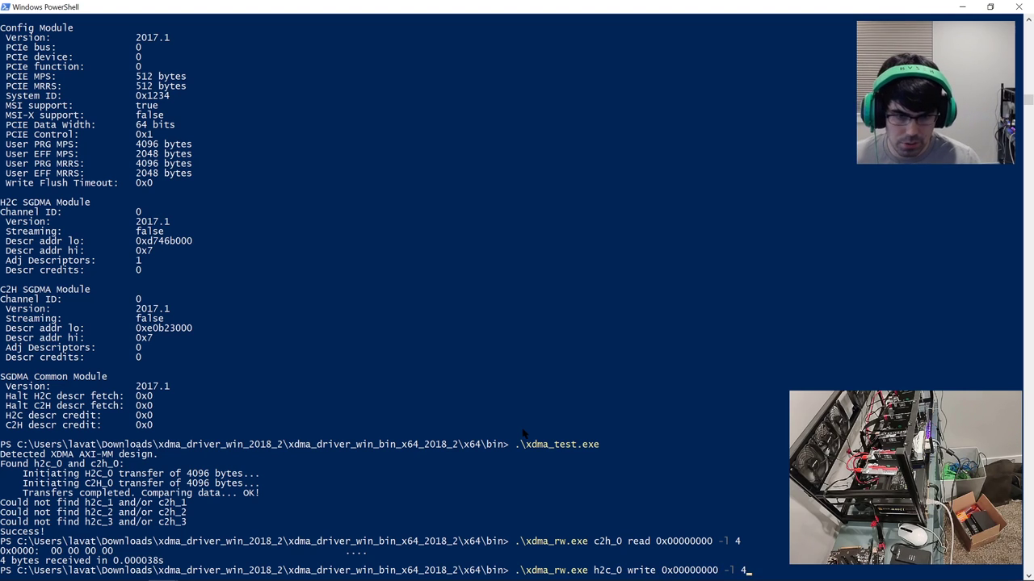
type("EADBEEF")
key("Return")
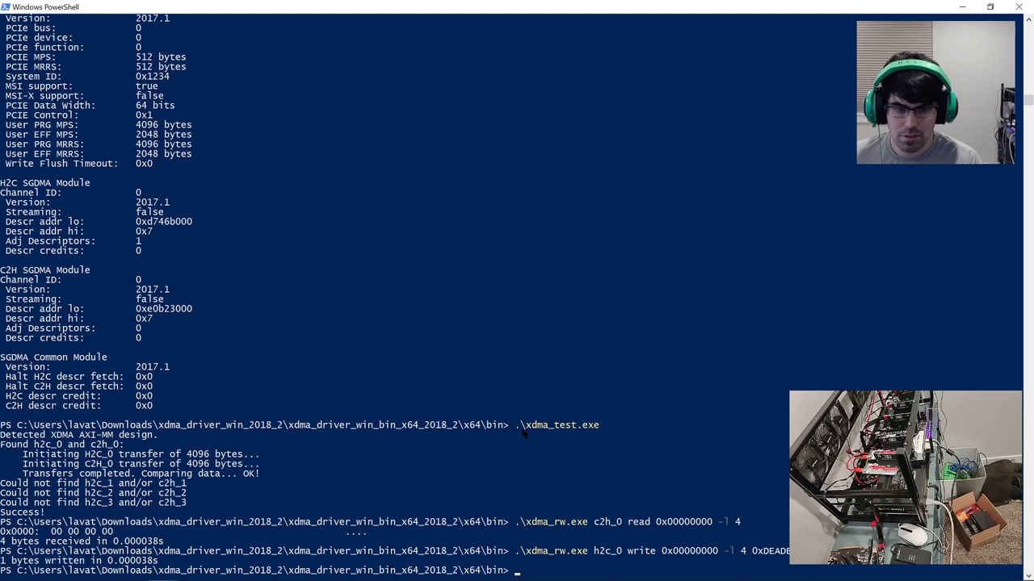
Step: Read back 4 bytes and then 16 bytes from address 0x00000000 on channel c2h_0
key("Up")
key("Up")
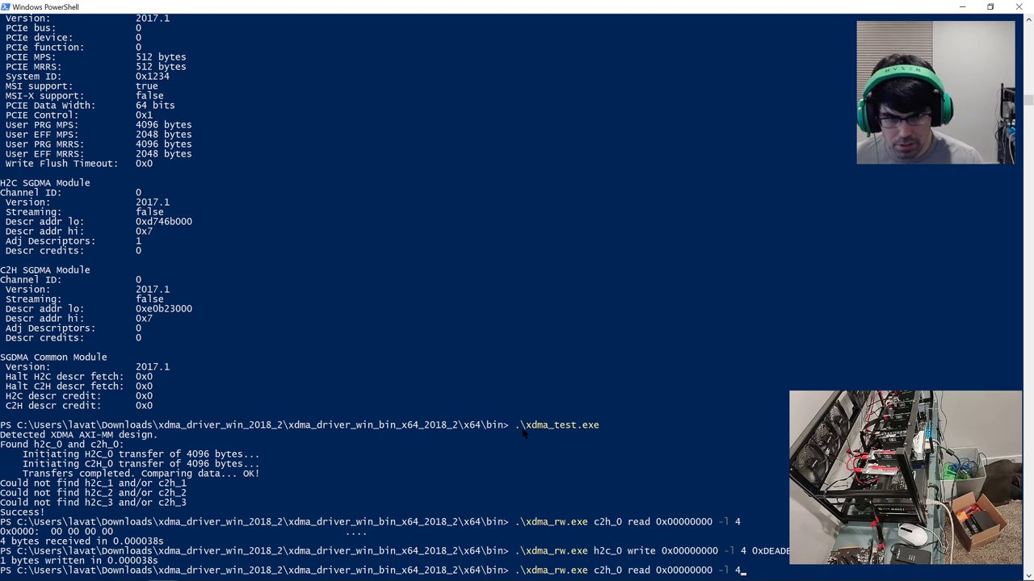
key("Return")
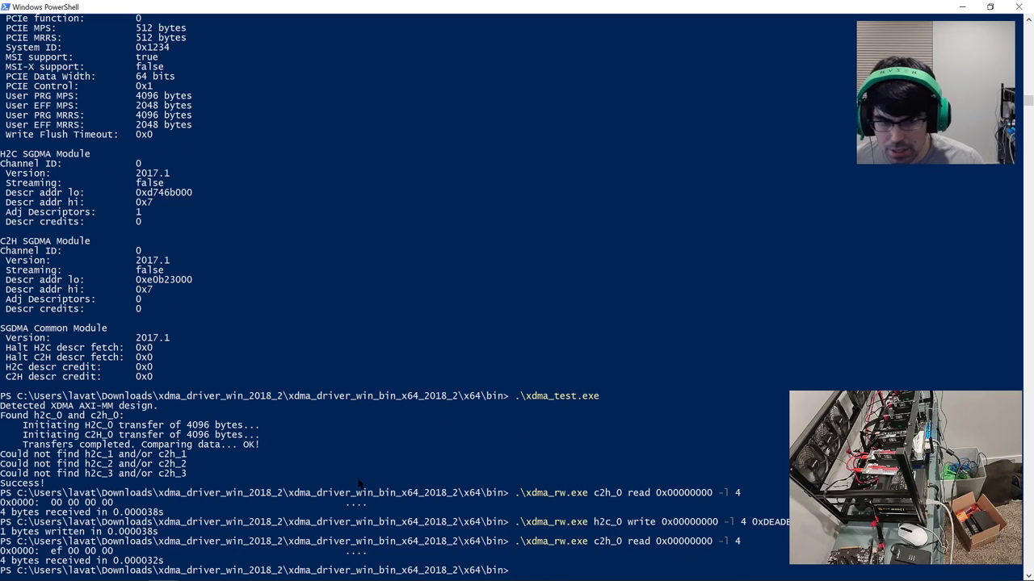
key("Up")
type("1")
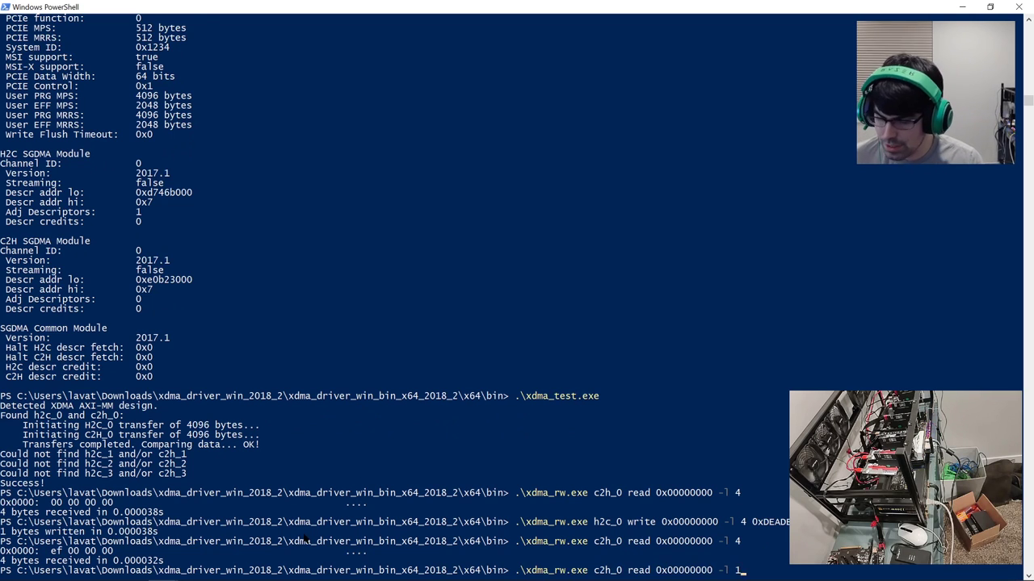
type("6")
key("Return")
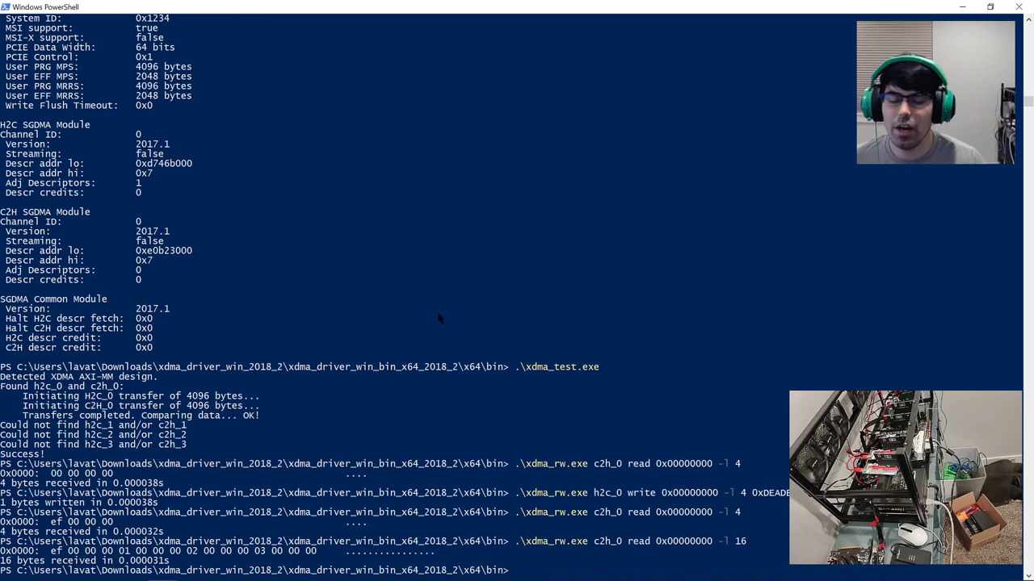
Step: Write the four separate bytes 0xDE 0xAD 0xBE 0xEF to address 0x00000000 through h2c_0 with length 4
key("Up")
key("Up")
key("Up")
key("BackSpace")
key("BackSpace")
key("BackSpace")
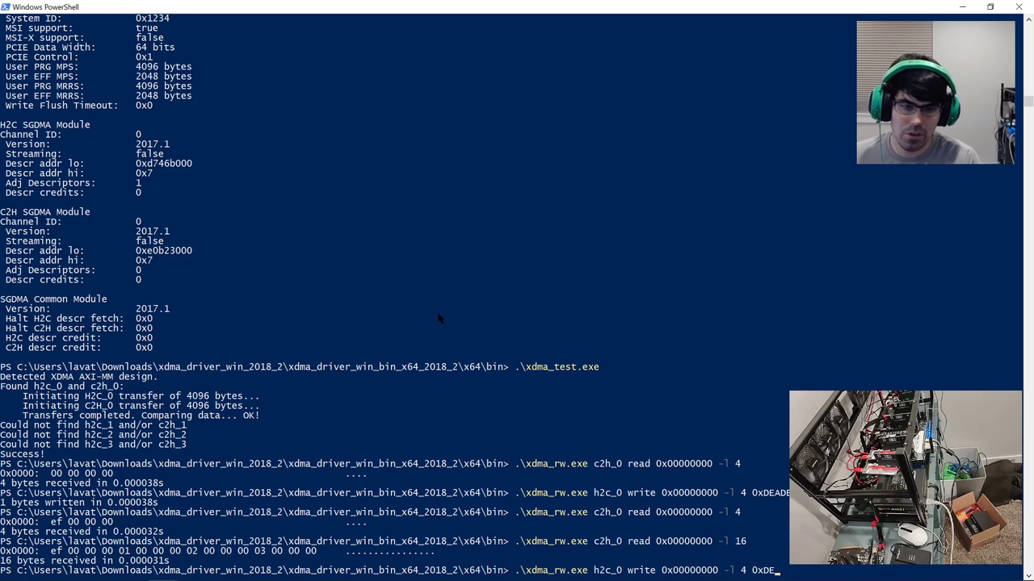
type("0")
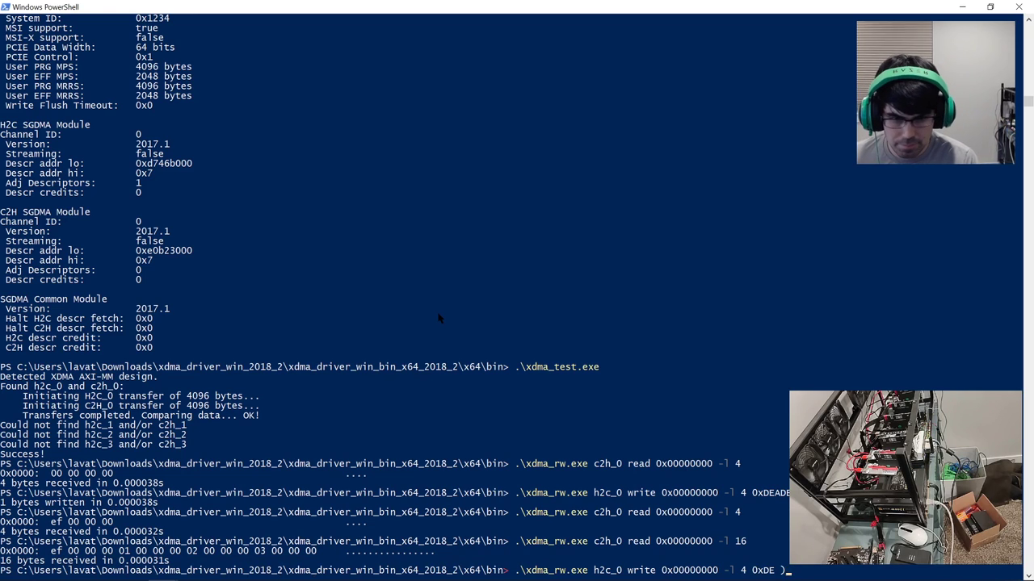
type("xAD")
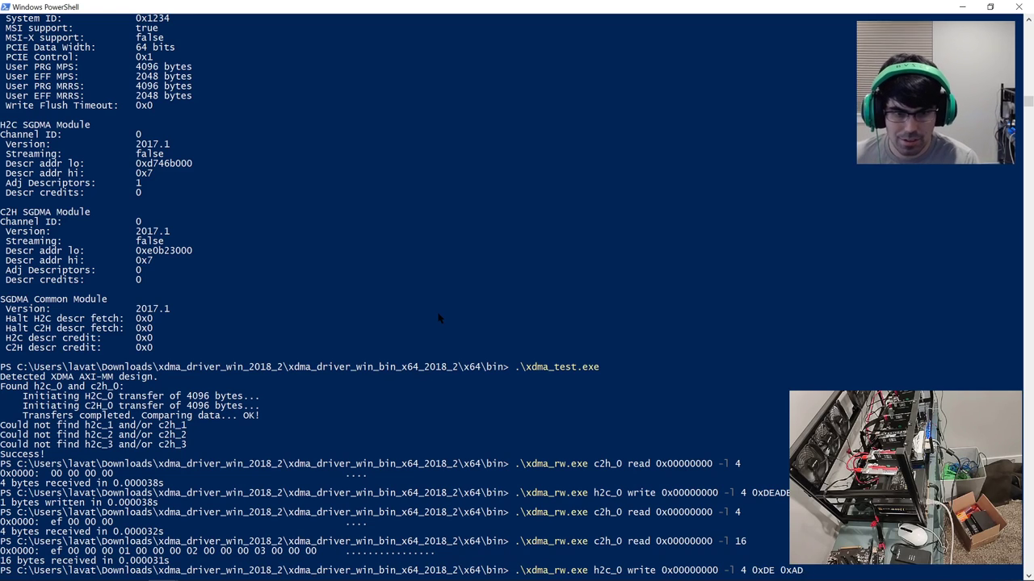
type(" 0xBE 0x")
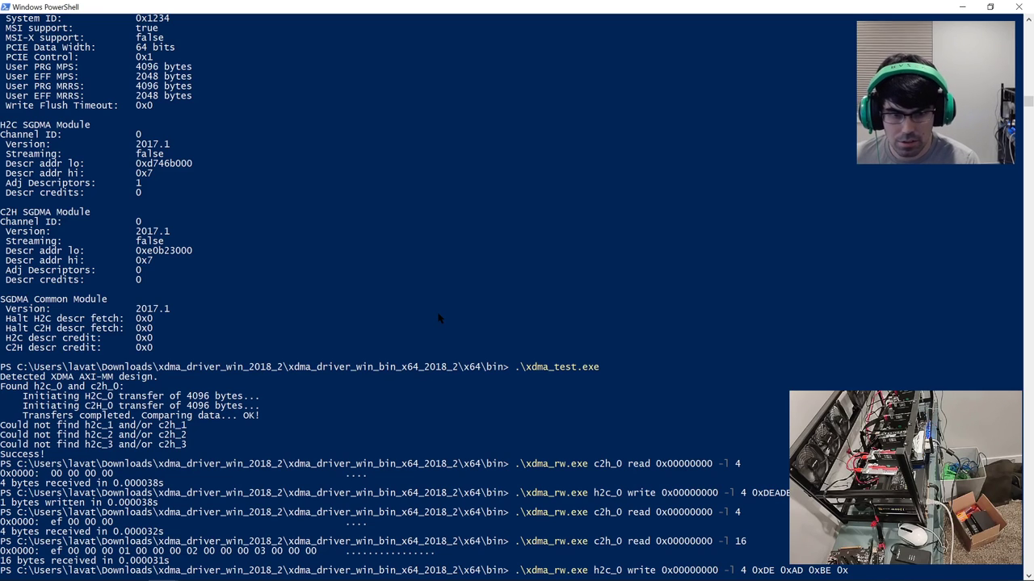
key("Return")
Step: Rerun the 4-byte c2h_0 read at address 0x00000000 to check the separately written bytes
key("Up")
key("Up")
key("Up")
key("Up")
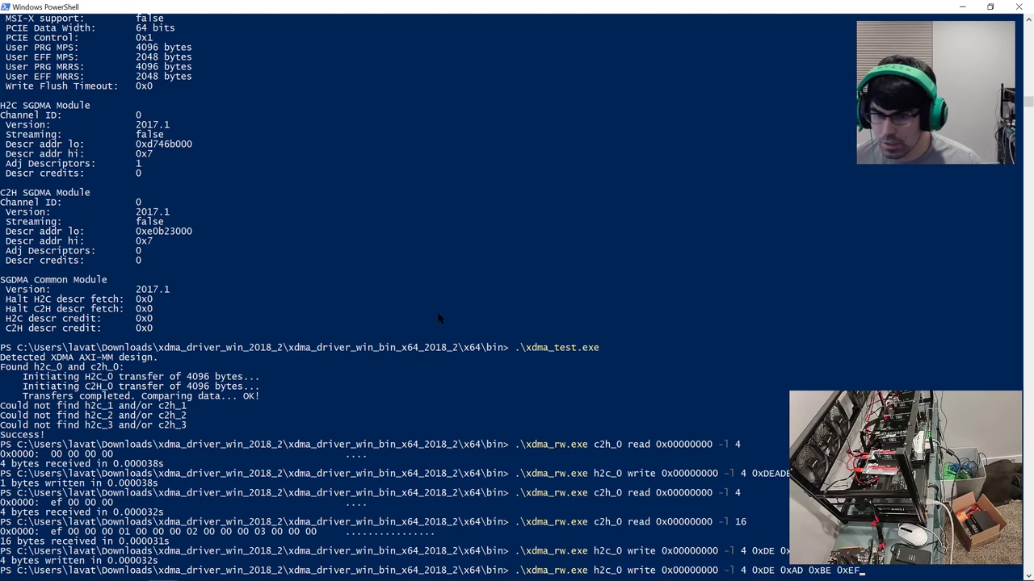
key("Up")
key("Return")
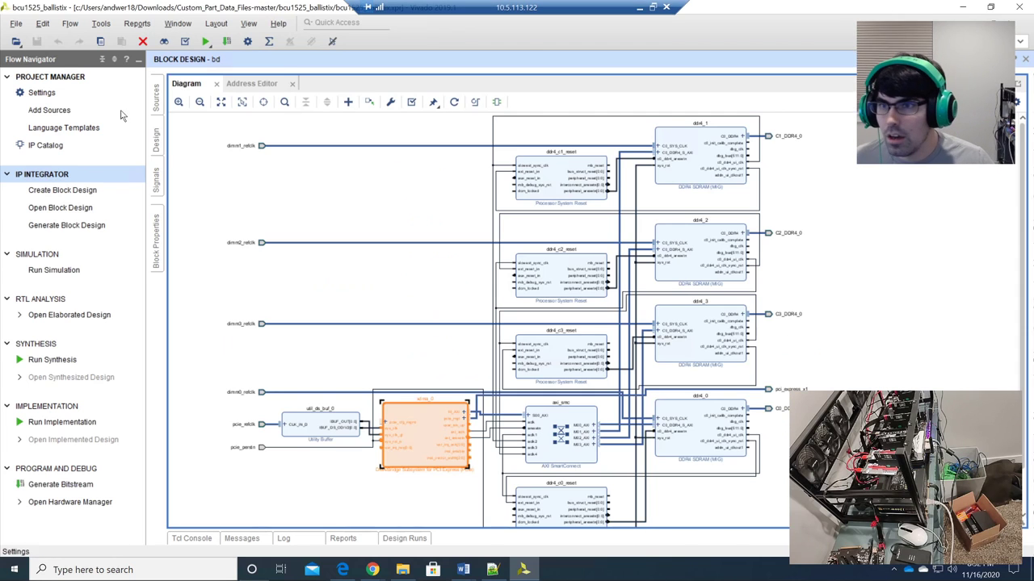
Step: Open the Address Editor of the Vivado block design, examine the ddr4_0 to ddr4_3 offset addresses and minimize the remote session
left_click(240, 84)
left_click(540, 162)
left_click(533, 203)
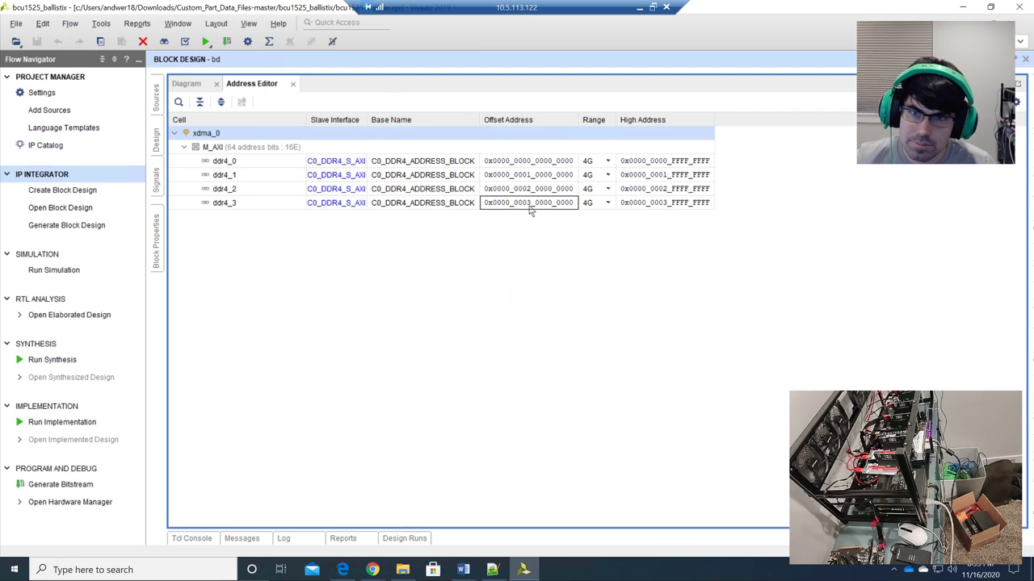
left_click(795, 189)
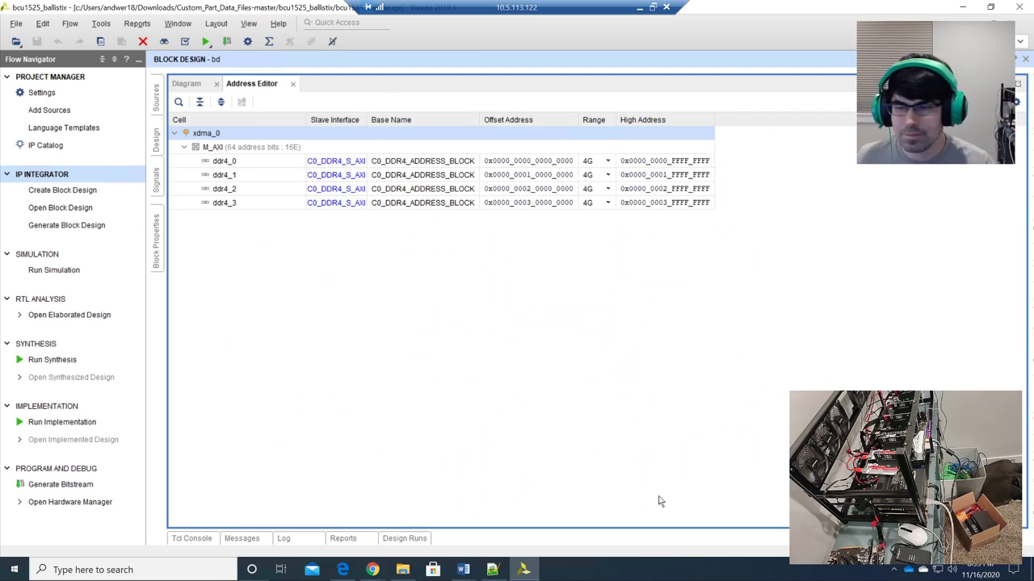
left_click(638, 8)
Step: Recall the h2c_0 write to address 0x00000000, replace its data with 0xFF 0x99 0xAA 0xE01 and run it
key("Up")
key("Up")
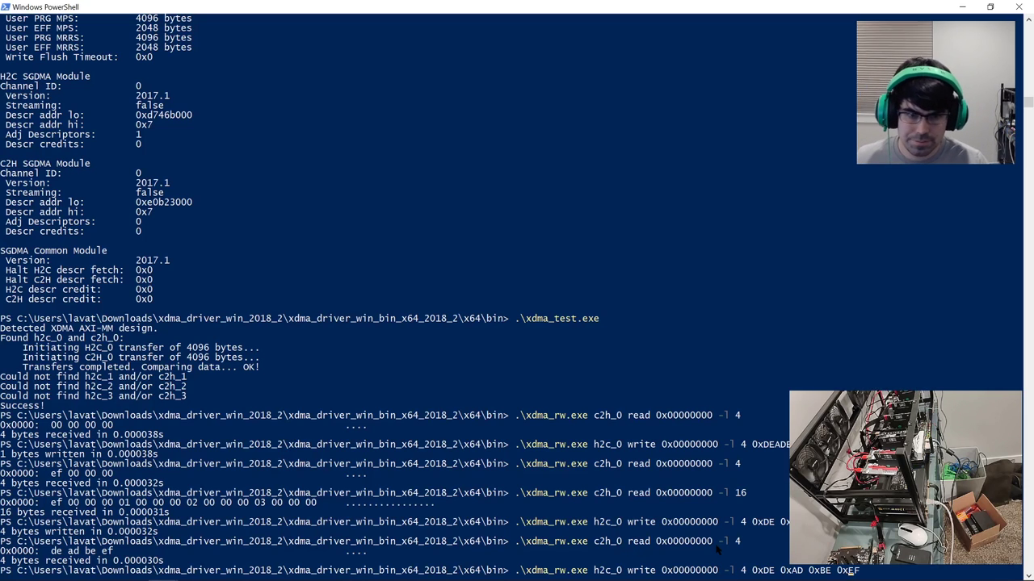
key("Left")
key("BackSpace")
key("BackSpace")
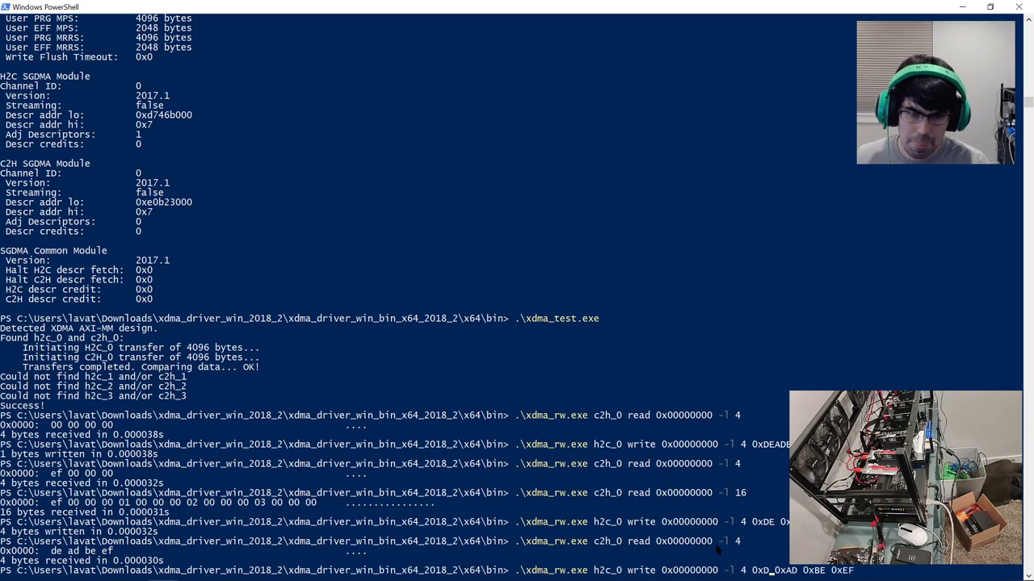
type("FF")
key("Right")
key("Right")
key("Right")
key("Right")
key("Right")
key("BackSpace")
key("BackSpace")
type("99")
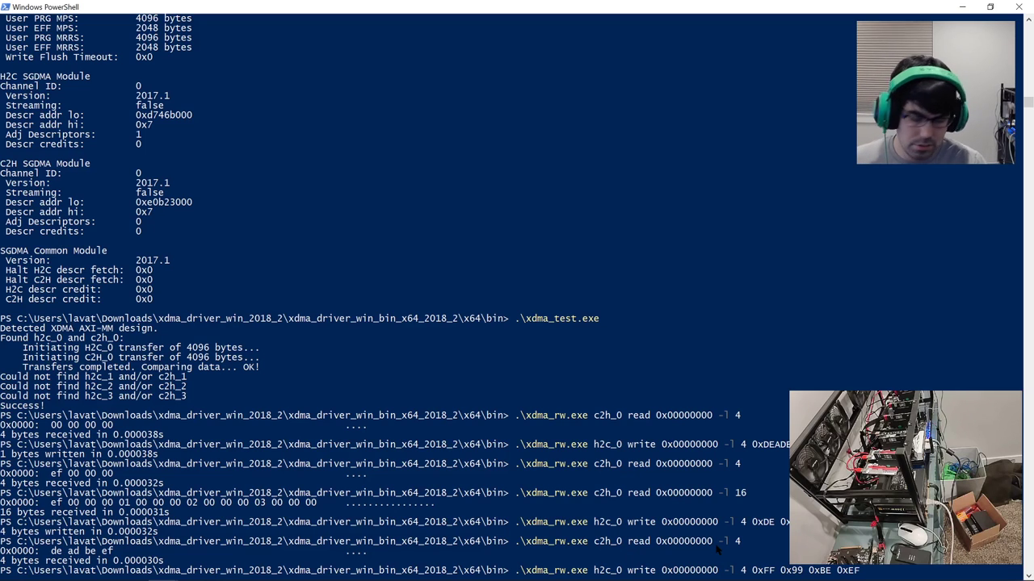
key("BackSpace")
key("BackSpace")
type("AA")
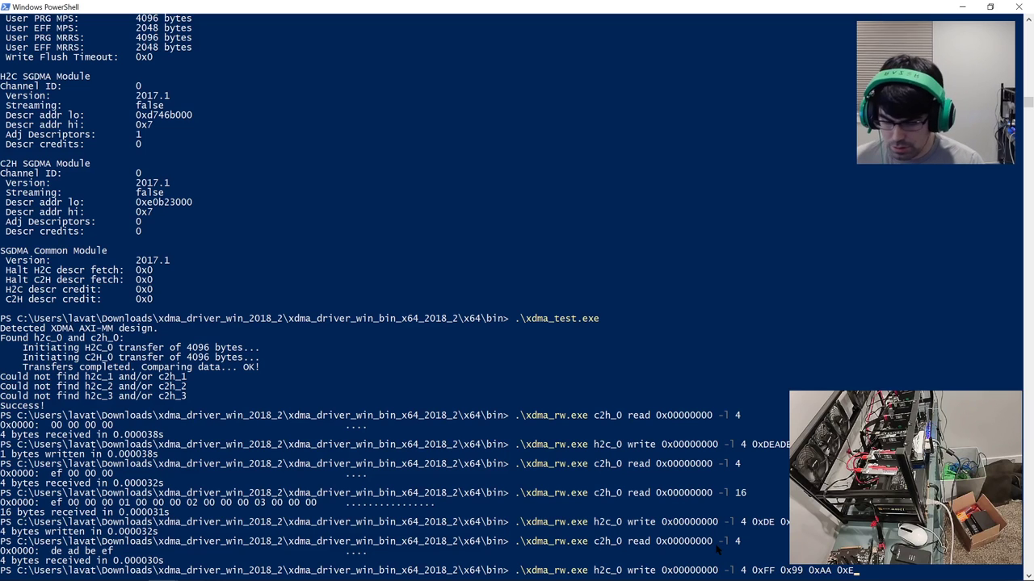
key("Return")
Step: Recall the h2c_0 write, change its address to 0x100000000 and compare it with the DDR4 offsets in Vivado's Address Editor
key("Up")
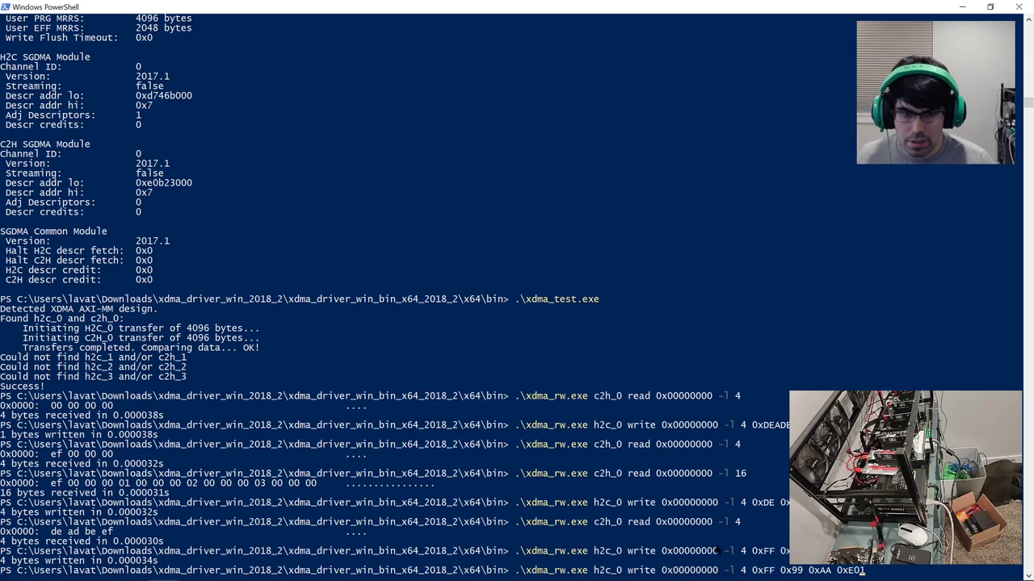
type("1")
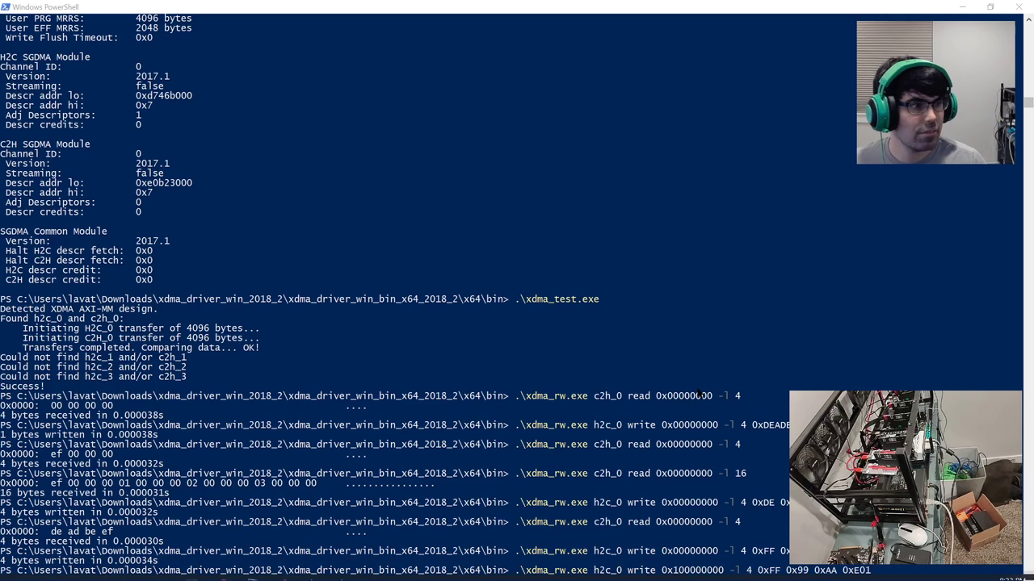
key("alt+Tab")
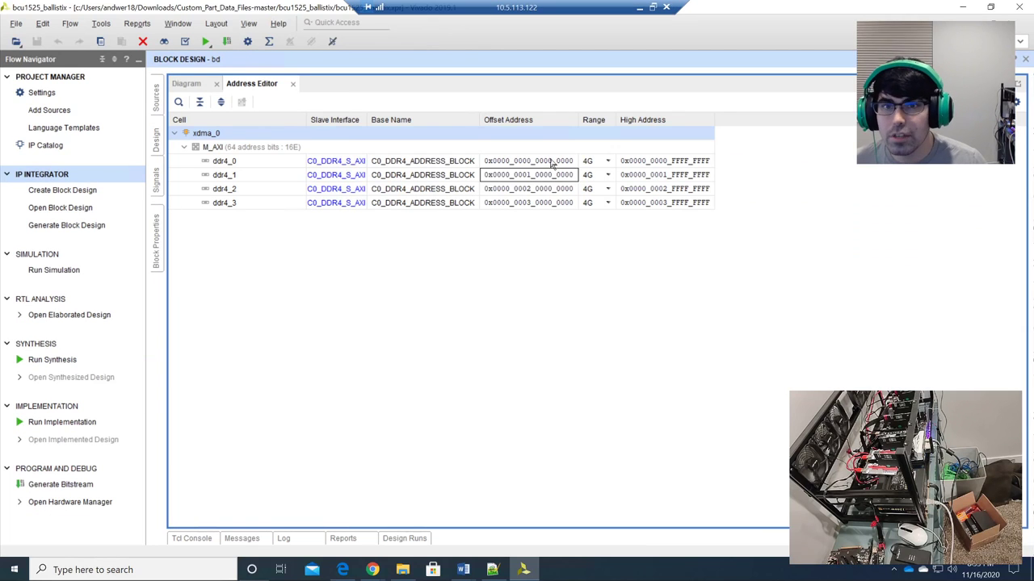
left_click(638, 7)
left_click(680, 571)
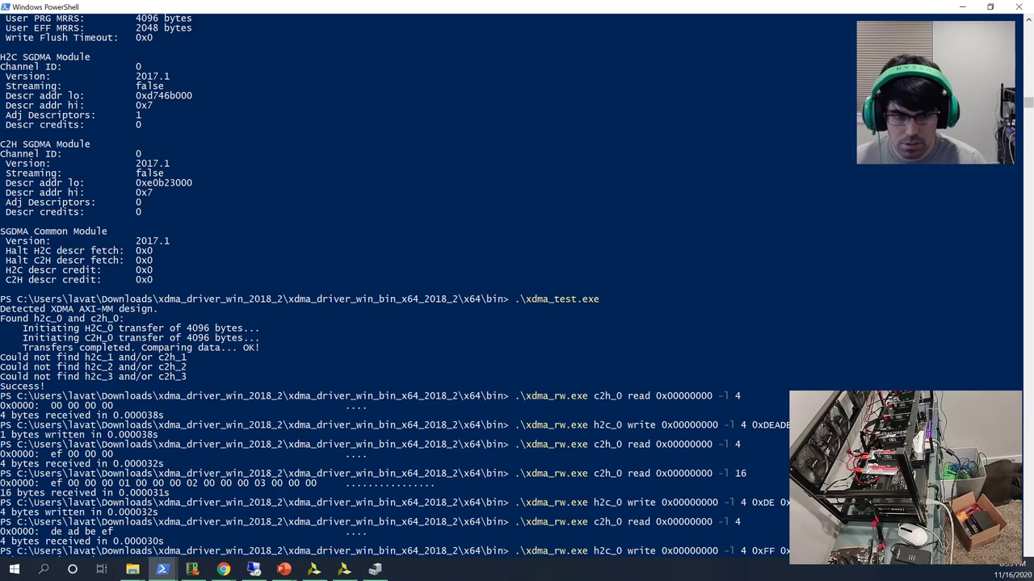
Step: Change the pending h2c_0 write address to 0x200000000 and run it with data 0xFF 0x99 0xAA 0xE01
key("ctrl+Left")
key("ctrl+Left")
key("ctrl+Left")
key("ctrl+Left")
key("ctrl+Left")
key("ctrl+Left")
key("ctrl+Left")
key("Right")
key("Right")
key("Right")
key("BackSpace")
type("2")
key("Return")
Step: Repeat the h2c_0 write to 0x200000000 with the last data value set to 0xE02, and again with 0xE03
left_click(782, 338)
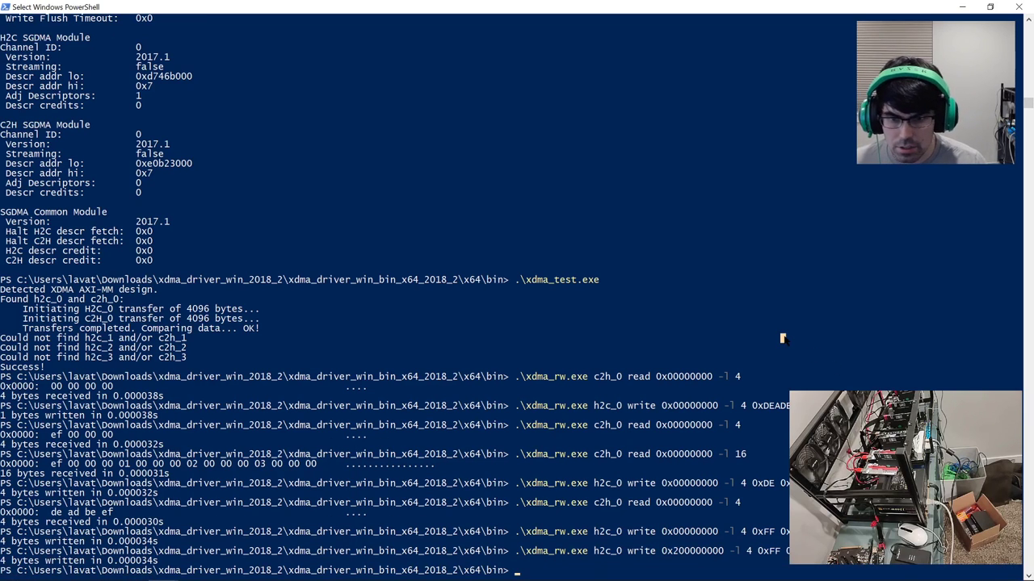
key("Escape")
key("Up")
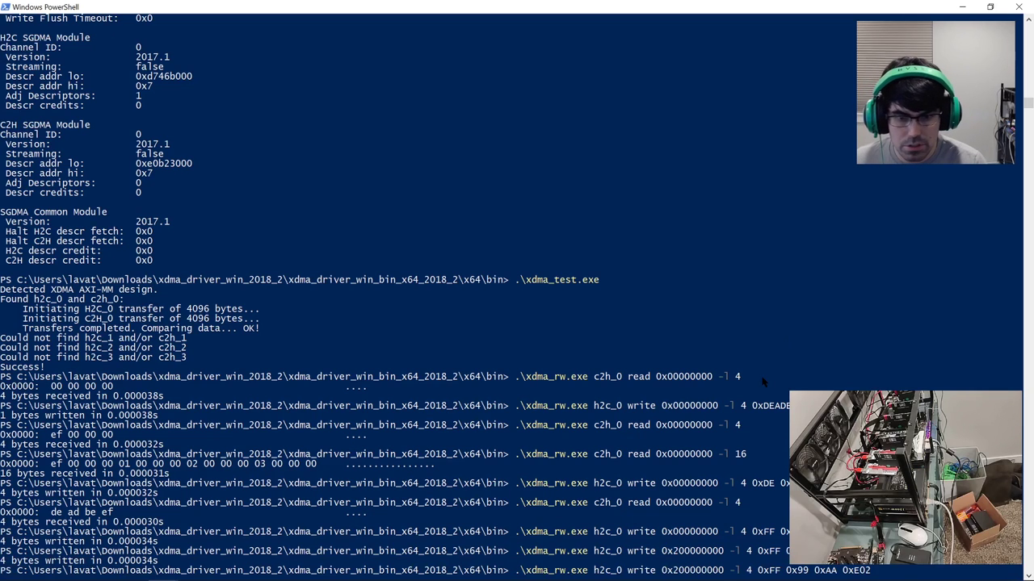
key("Return")
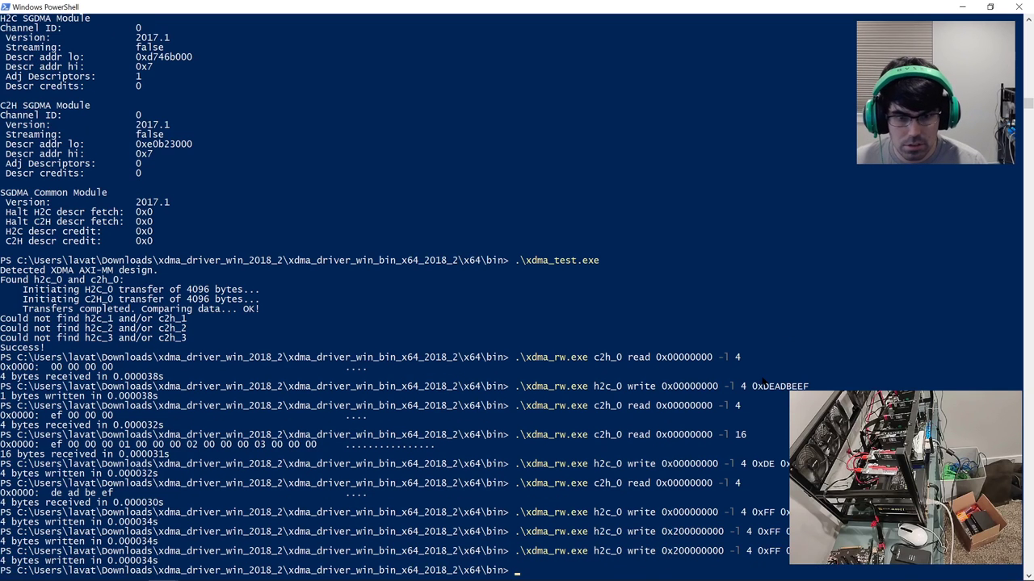
key("Up")
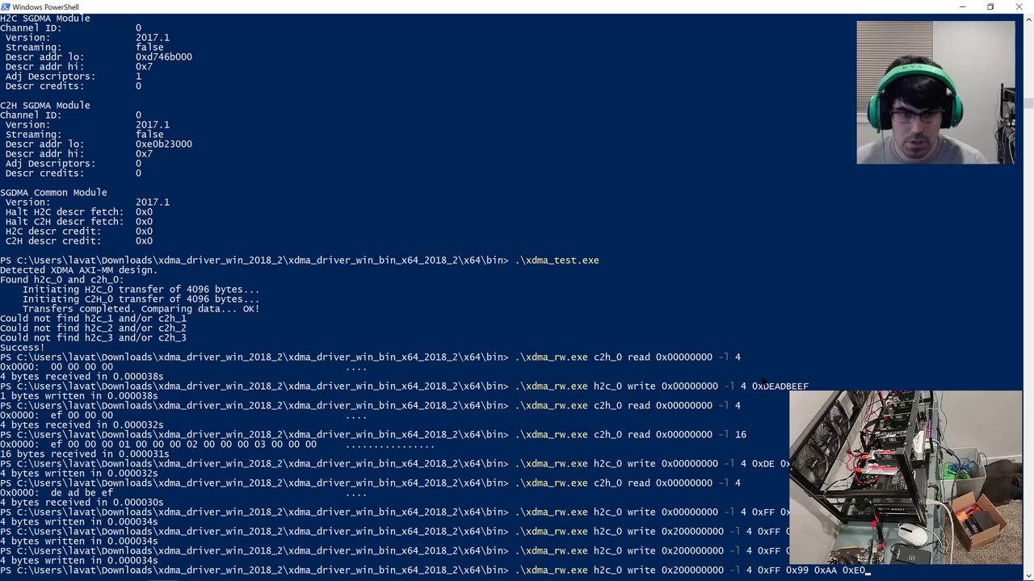
key("Return")
Step: Write 0xFF 0x99 0xAA 0xE02 to address 0x100000000 through h2c_0 with length 4
key("Up")
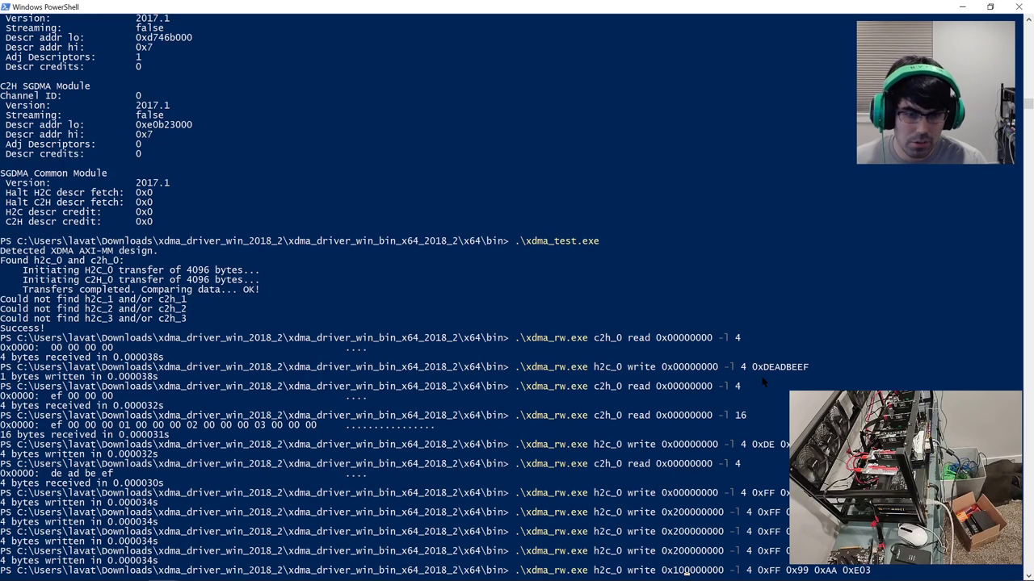
key("Right")
key("Right")
key("Right")
key("Right")
key("Right")
key("Right")
key("Right")
key("Right")
key("Right")
key("Right")
key("Right")
key("Right")
key("Right")
key("Right")
key("Right")
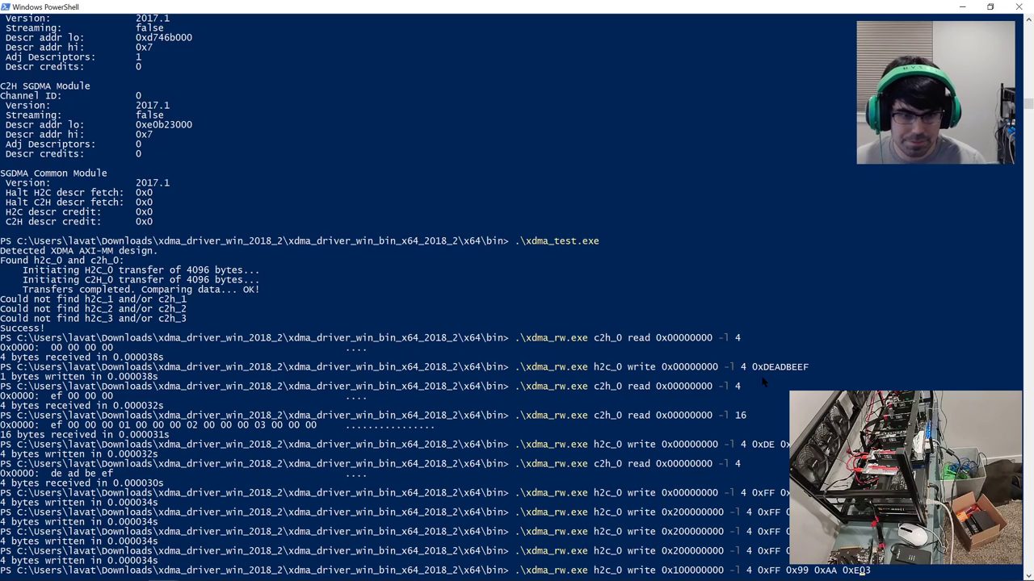
key("Return")
Step: Write 0xFF 0x99 0xAA 0xE04 to address 0x300000000 through h2c_0 with length 4
key("Up")
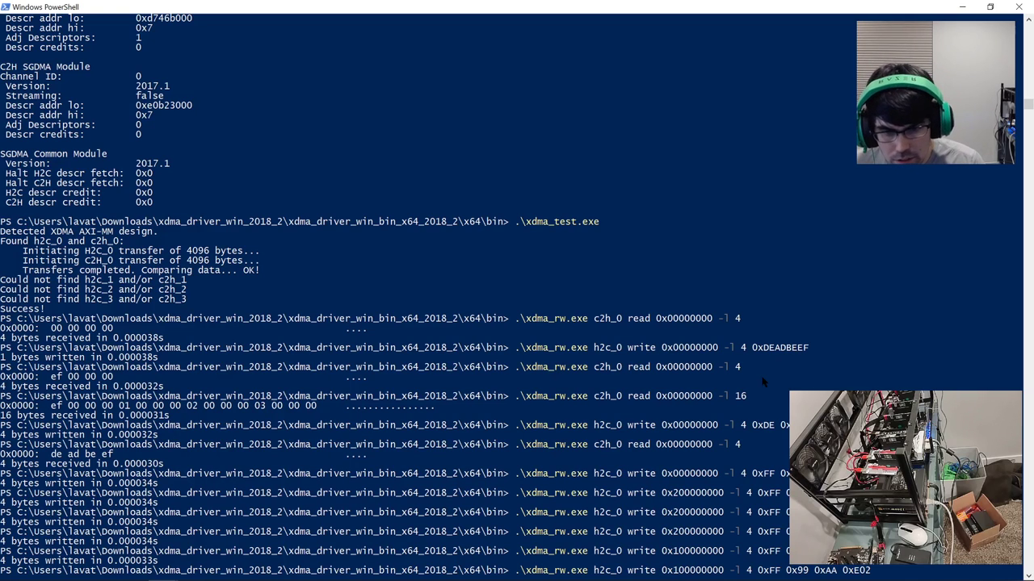
key("BackSpace")
type("3")
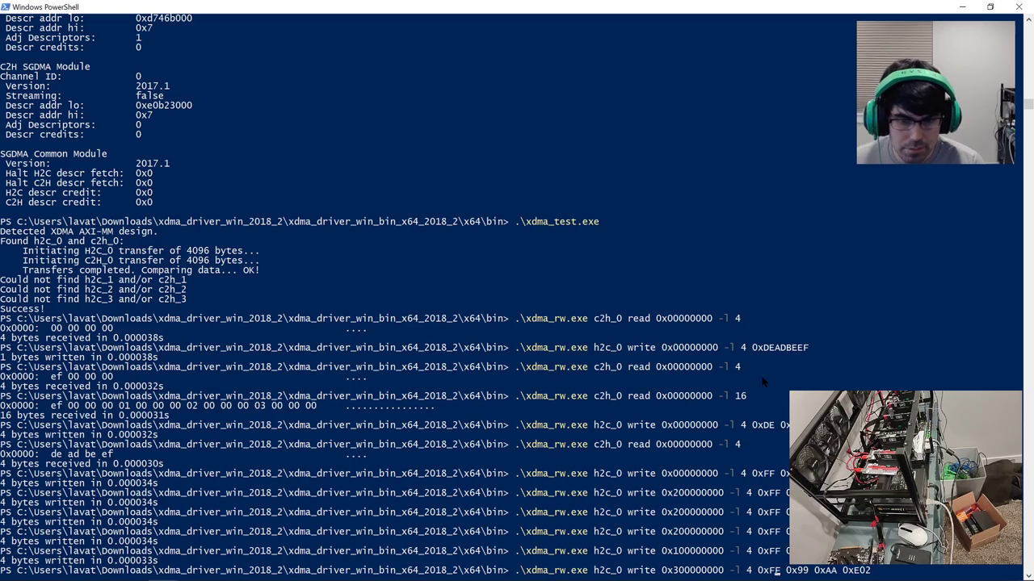
key("BackSpace")
type("4")
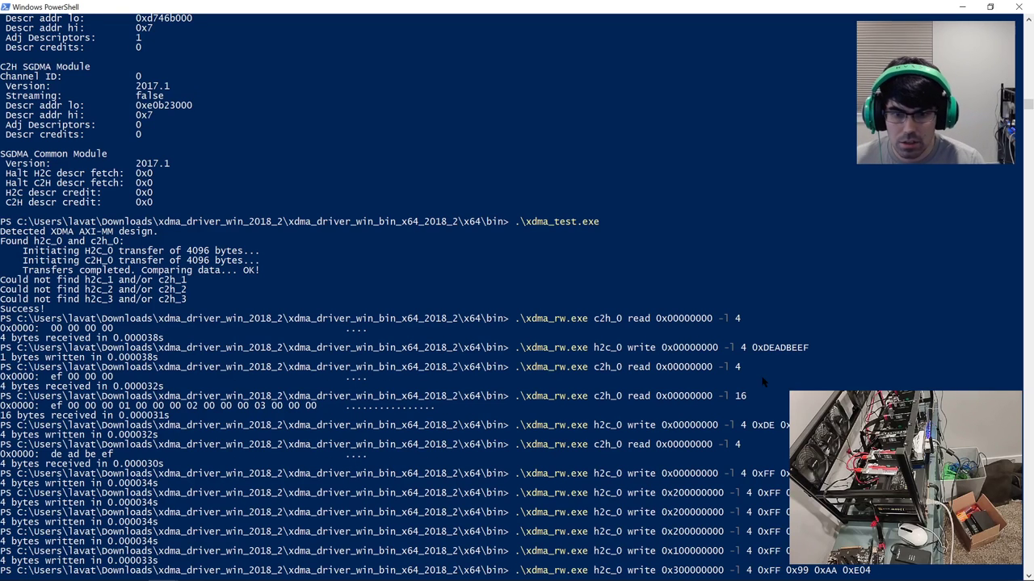
key("Return")
Step: Recall the 4-byte c2h_0 read at address 0x00000000 and run it to check the first DDR4 bank
key("Up")
key("Up")
key("Up")
key("Up")
key("Up")
key("Up")
key("Up")
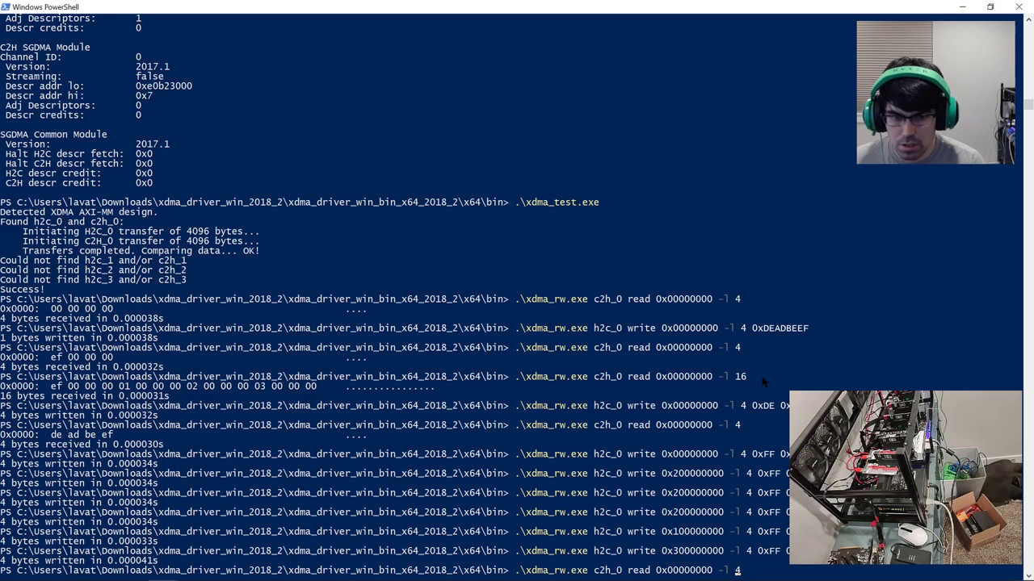
key("Return")
Step: Read 4 bytes from address 0x100000000 through c2h_0 to check the second DDR4 bank
key("Up")
key("Left")
key("Left")
key("Left")
key("Left")
key("Left")
key("Left")
key("Left")
key("Left")
key("Left")
key("Left")
key("Left")
key("Left")
key("Left")
type("1")
key("Return")
Step: Read 4 bytes from address 0x200000000 through c2h_0 to check the third DDR4 bank
key("Up")
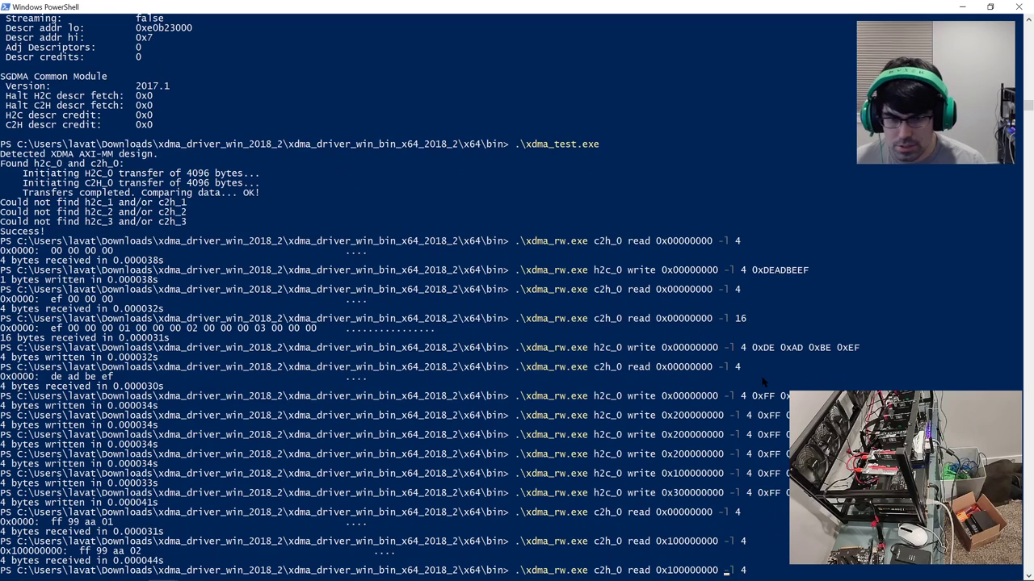
key("Left")
key("Left")
key("Left")
key("Left")
key("Left")
key("Left")
key("Left")
key("Left")
key("Left")
key("Left")
key("Left")
key("Left")
key("Left")
key("BackSpace")
type("2")
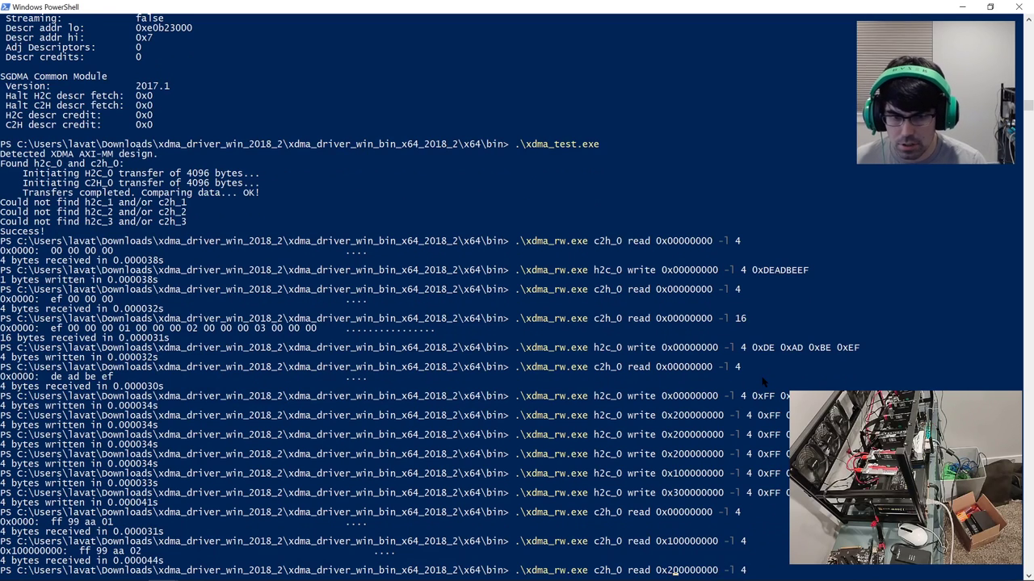
key("Return")
Step: Read 4 bytes from address 0x300000000 through c2h_0 to check the fourth DDR4 bank
key("Up")
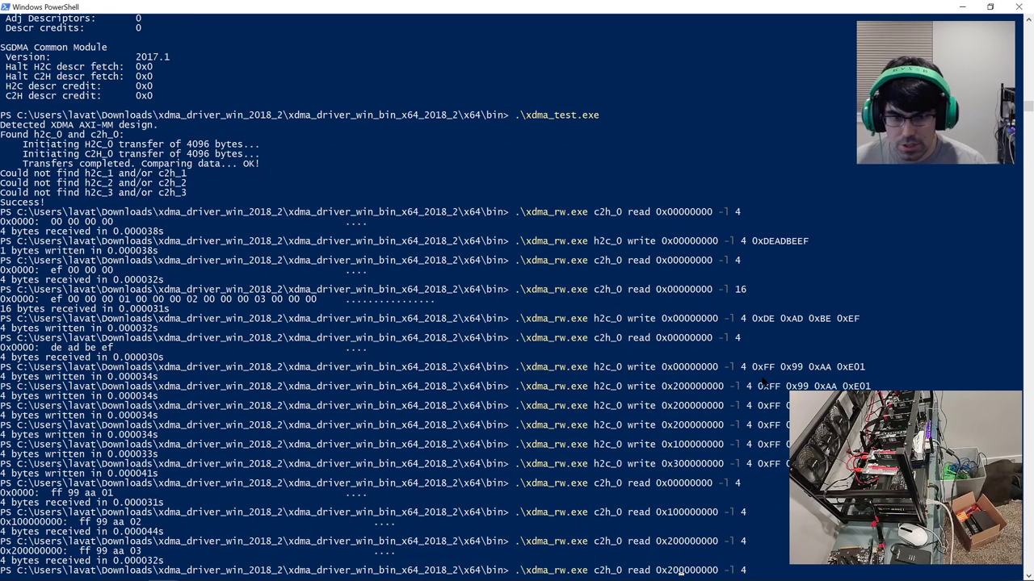
key("Left")
key("Left")
key("Left")
key("Left")
key("Left")
key("Left")
key("Left")
key("Left")
key("Left")
key("Left")
key("Left")
key("Left")
key("Left")
key("BackSpace")
type("3")
key("Return")
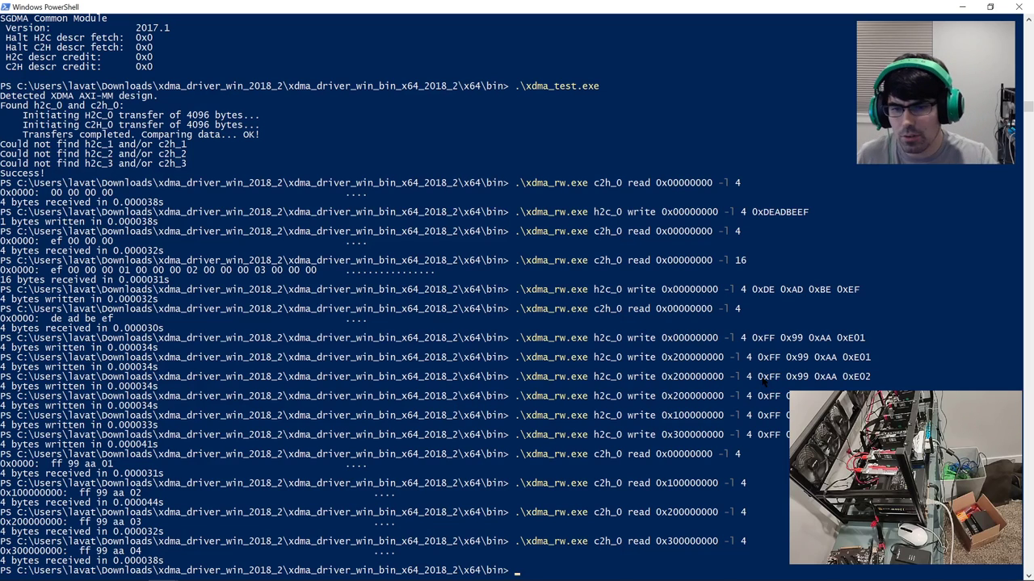
Step: Clear the recalled read command and list the contents of the driver's x64\bin folder with ls
key("Up")
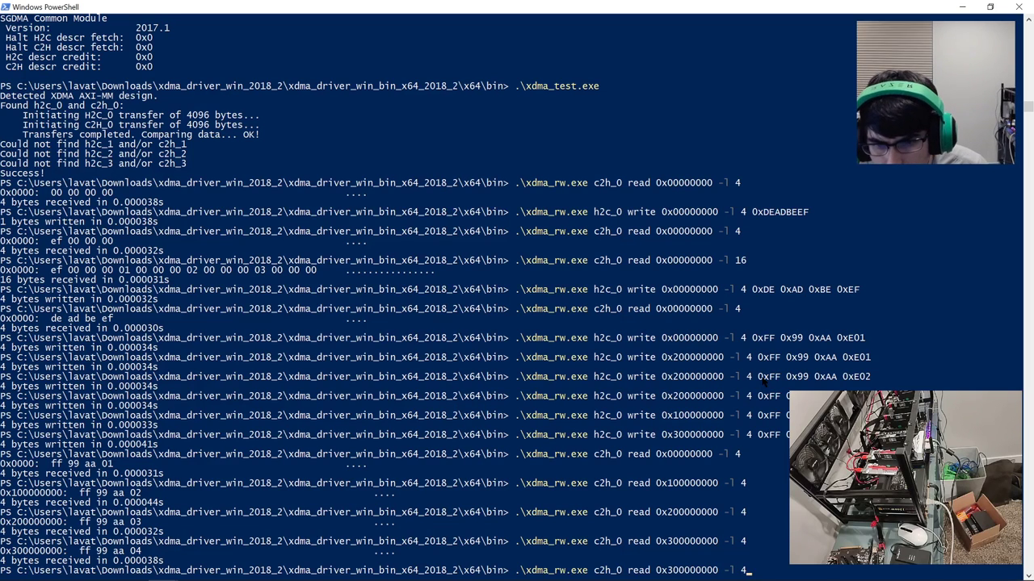
key("BackSpace")
key("BackSpace")
key("BackSpace")
key("BackSpace")
key("BackSpace")
key("BackSpace")
key("BackSpace")
key("BackSpace")
key("BackSpace")
key("BackSpace")
key("BackSpace")
key("BackSpace")
key("BackSpace")
key("BackSpace")
key("BackSpace")
key("BackSpace")
key("BackSpace")
key("BackSpace")
key("BackSpace")
key("BackSpace")
key("BackSpace")
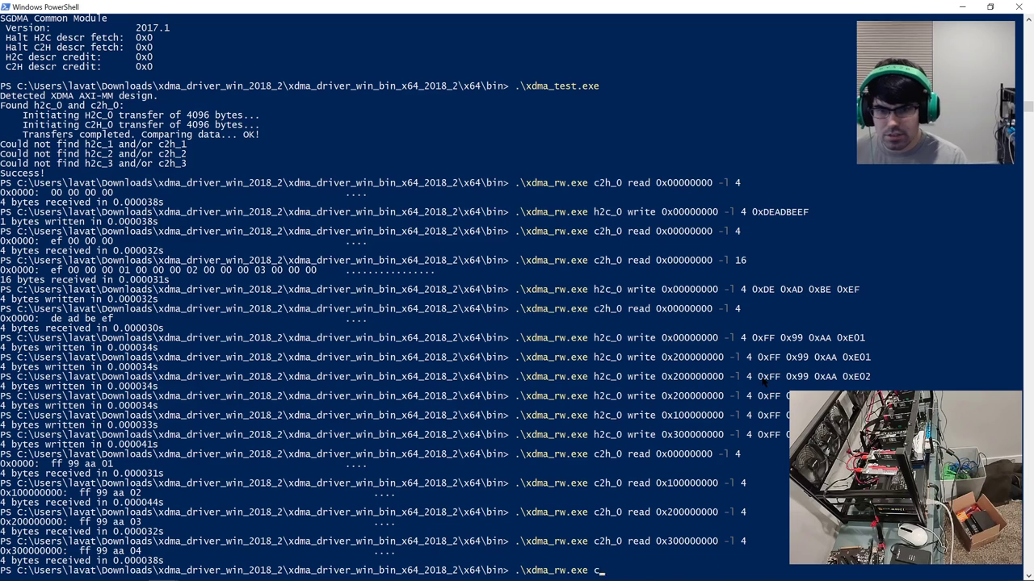
type("ls")
key("Return")
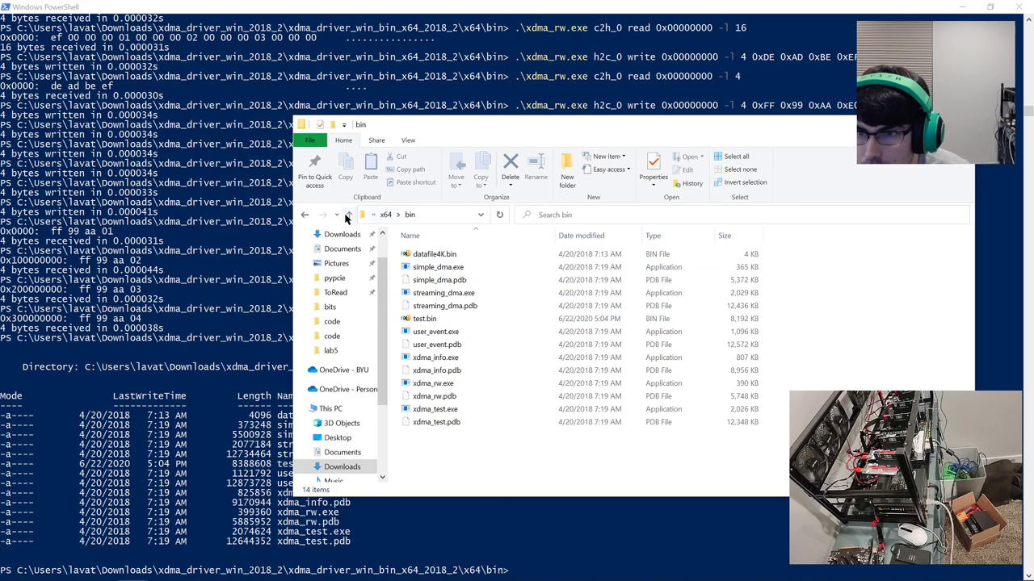
Step: Go back to the xdma_driver_win_2018_2 folder and open the XDMA Windows release notes in Notepad++
left_click(305, 215)
left_click(304, 215)
left_click(304, 215)
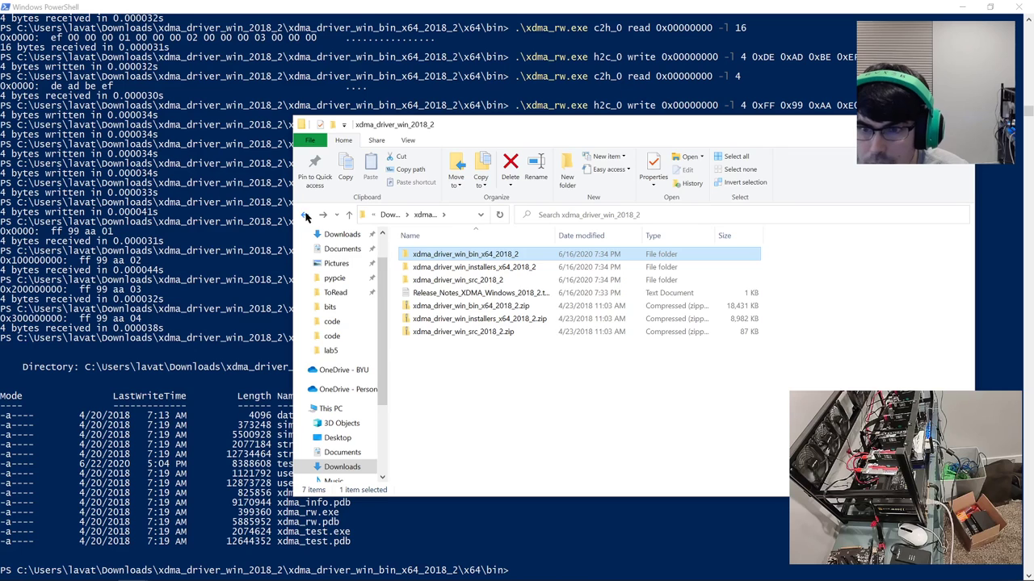
left_click(468, 294)
right_click(470, 294)
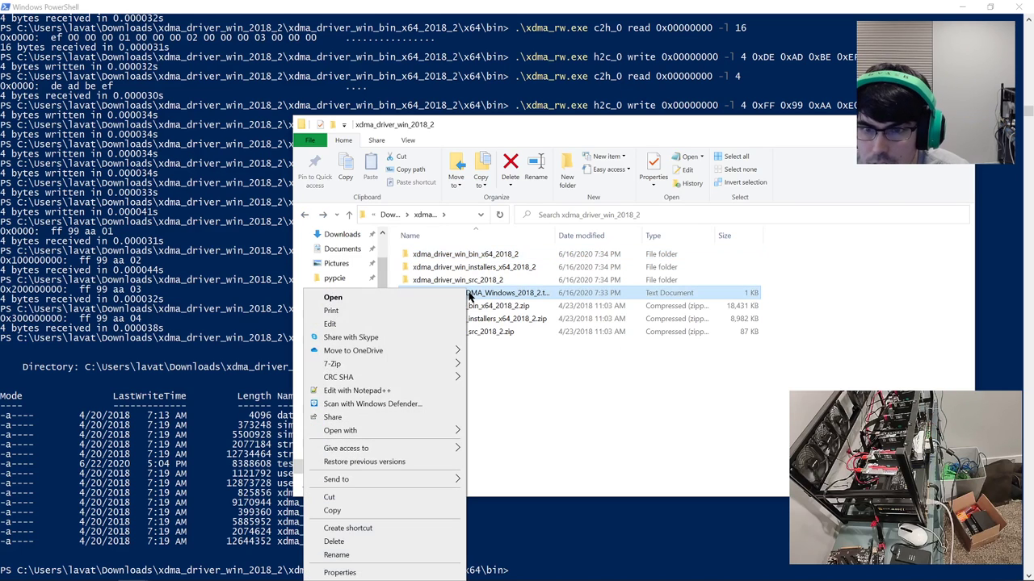
left_click(366, 390)
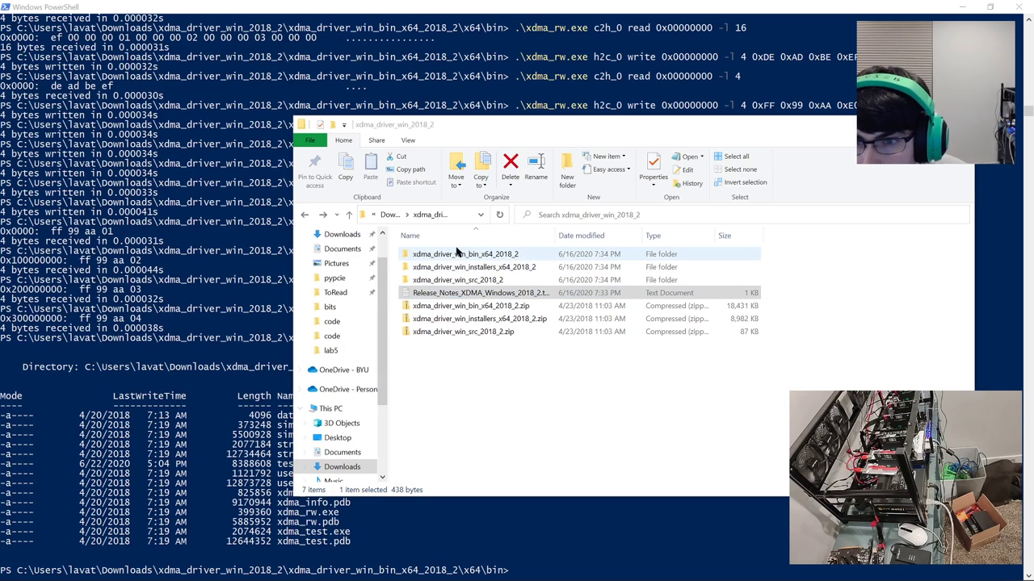
Step: Open the xdma_driver_win_src_2018_2 folder and open its README.md in a text editor
double_click(456, 280)
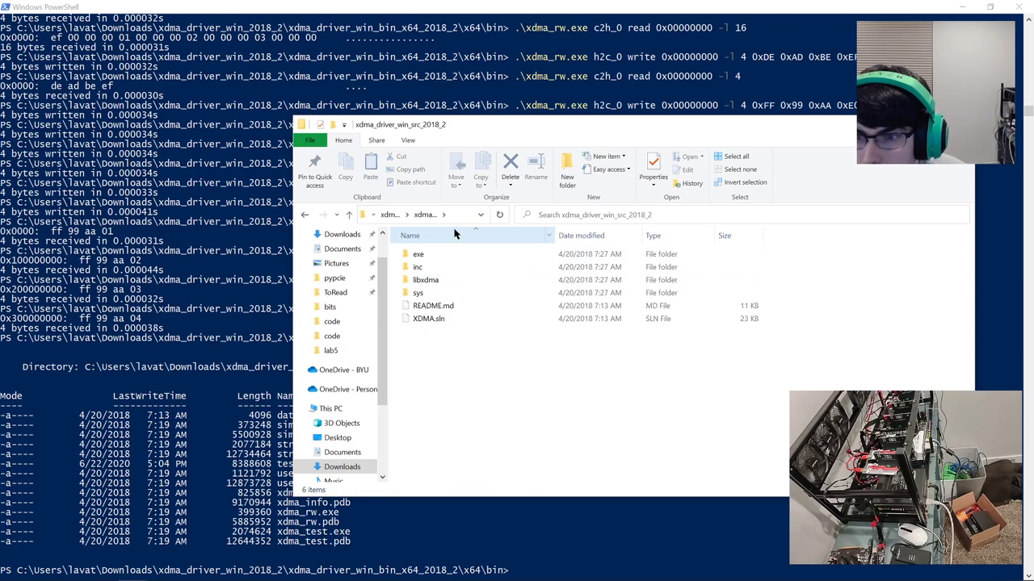
right_click(440, 305)
left_click(376, 365)
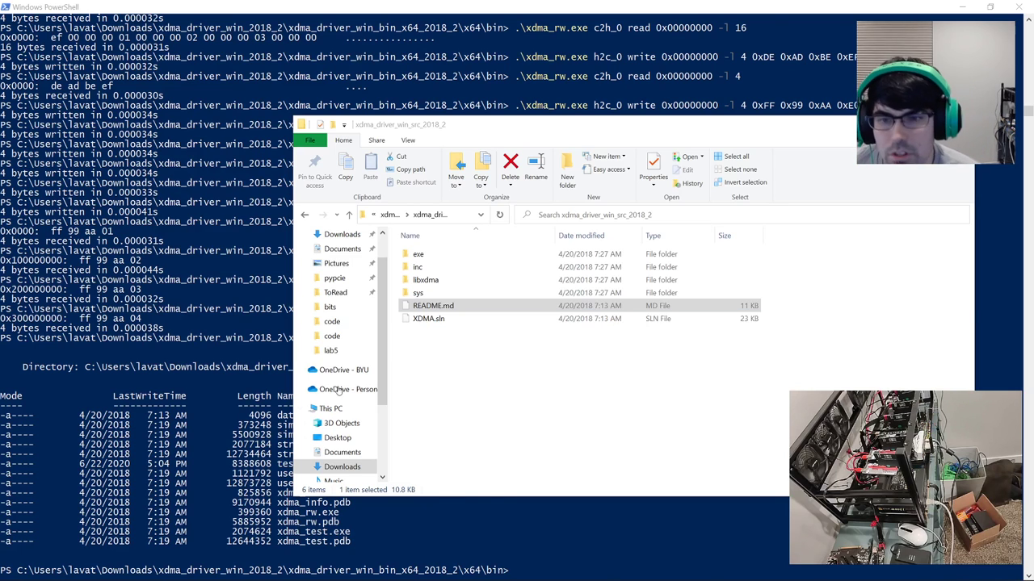
Step: Switch back to PowerShell and run simple_dma.exe in place of the recalled xdma_rw command
left_click(139, 527)
key("Up")
key("Up")
key("Up")
key("Up")
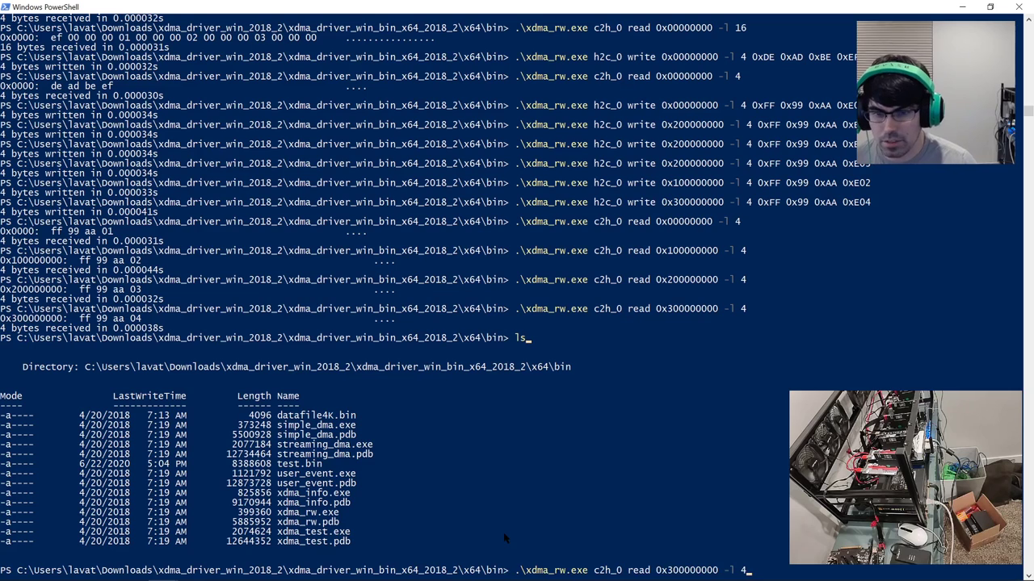
key("BackSpace")
key("BackSpace")
key("BackSpace")
key("BackSpace")
key("BackSpace")
key("BackSpace")
key("BackSpace")
key("BackSpace")
key("BackSpace")
key("BackSpace")
key("BackSpace")
key("BackSpace")
key("BackSpace")
key("BackSpace")
key("BackSpace")
key("BackSpace")
key("BackSpace")
key("BackSpace")
key("BackSpace")
key("BackSpace")
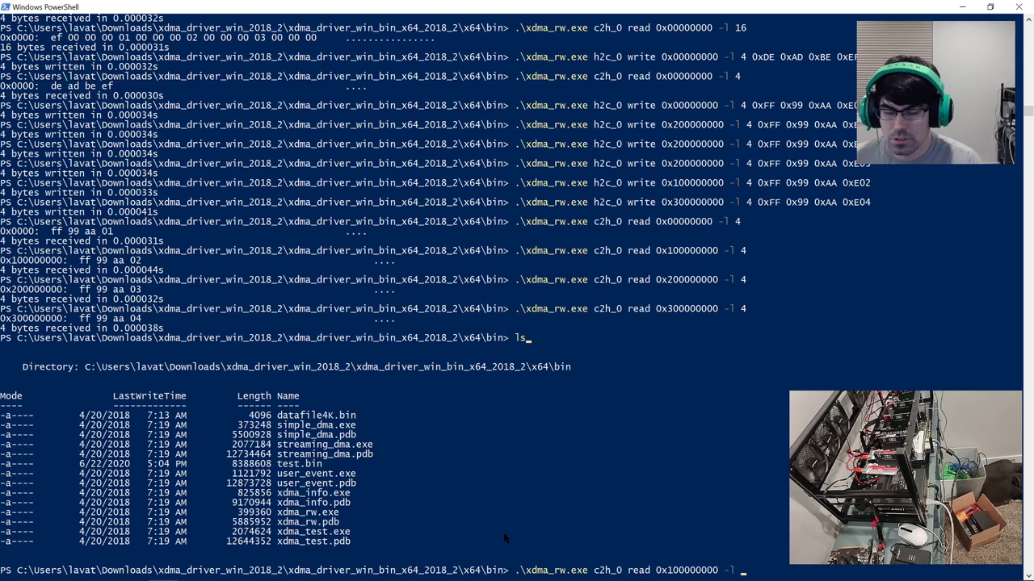
key("BackSpace")
key("BackSpace")
key("BackSpace")
key("BackSpace")
key("BackSpace")
key("BackSpace")
key("BackSpace")
key("BackSpace")
key("BackSpace")
key("BackSpace")
key("BackSpace")
key("BackSpace")
key("BackSpace")
key("BackSpace")
key("BackSpace")
type("simpl")
key("Tab")
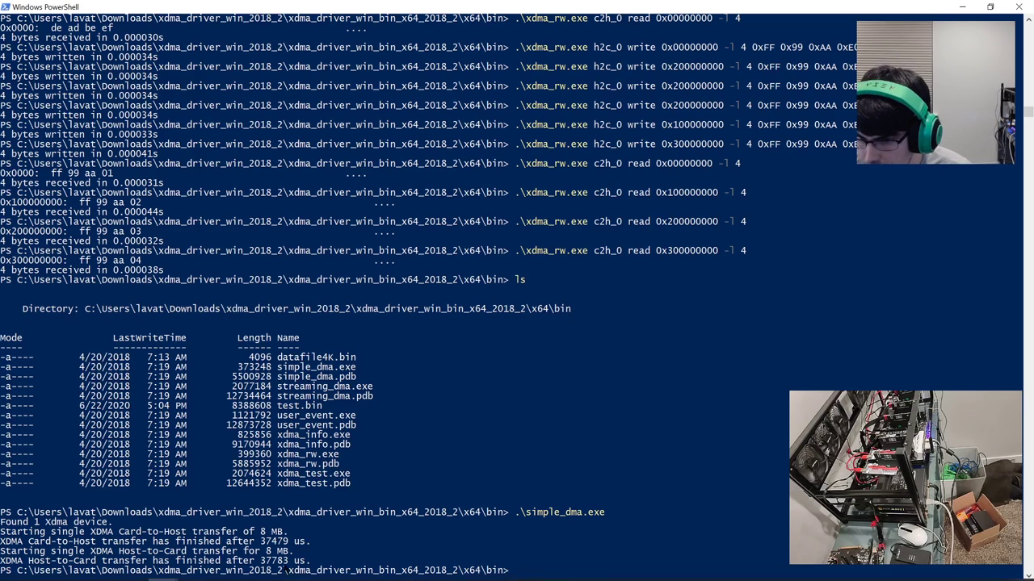
Step: Recall the last command, replace its program name with streaming_dma.exe and run it
key("Up")
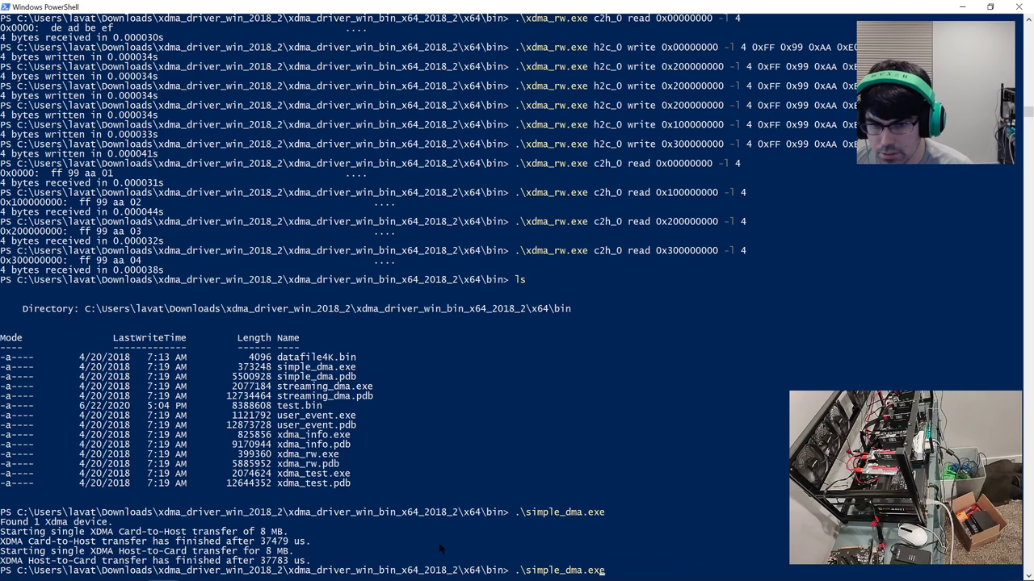
key("BackSpace")
key("BackSpace")
key("BackSpace")
key("BackSpace")
key("BackSpace")
key("BackSpace")
key("BackSpace")
key("BackSpace")
key("BackSpace")
key("BackSpace")
key("BackSpace")
key("BackSpace")
key("BackSpace")
key("BackSpace")
type("st")
key("Tab")
key("Return")
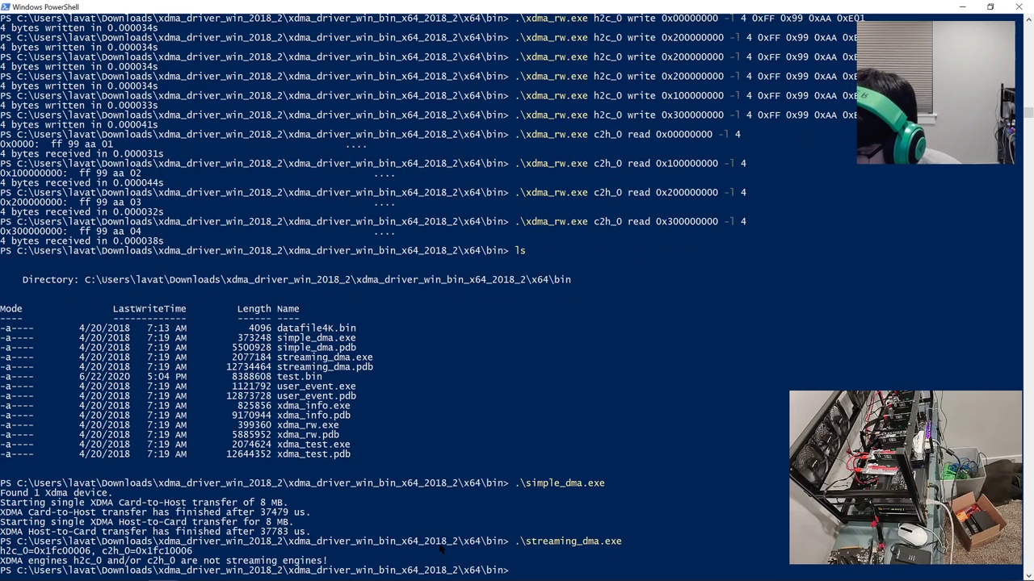
Step: Run simple_dma.exe again with the -h option to look for help text
key("Up")
key("Up")
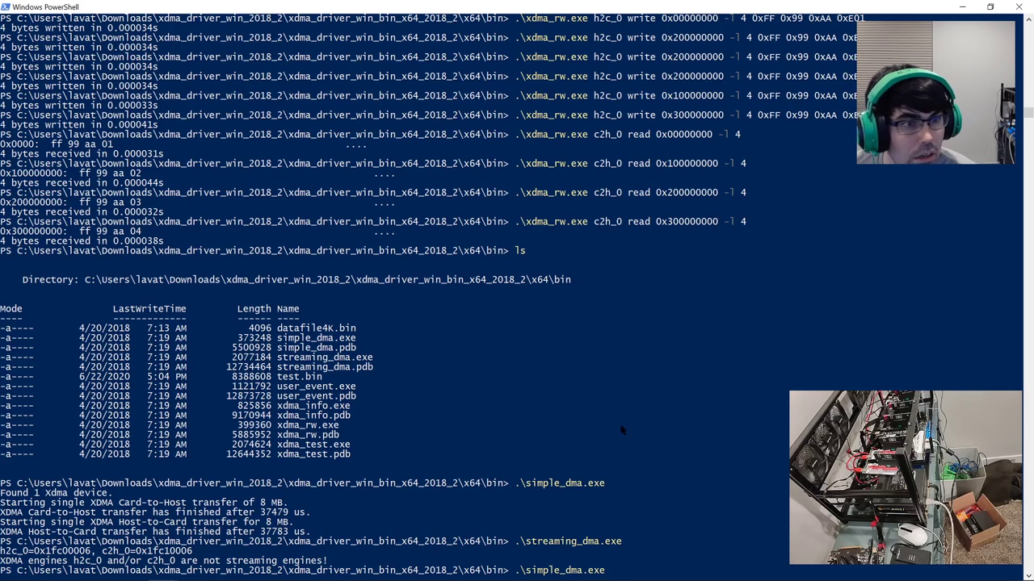
left_click(738, 445)
key("Escape")
type("-h")
key("Return")
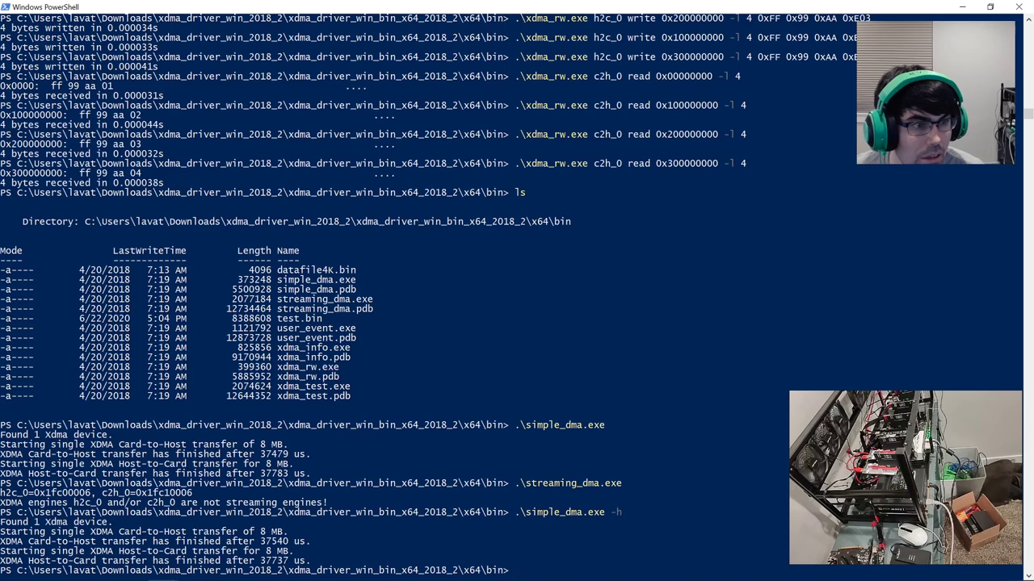
Step: Recall the 4-byte c2h_0 read of address 0x300000000 and run it with the verbose option -v
left_click_drag(583, 460, 555, 444)
key("Up")
key("Up")
key("Escape")
type("ls")
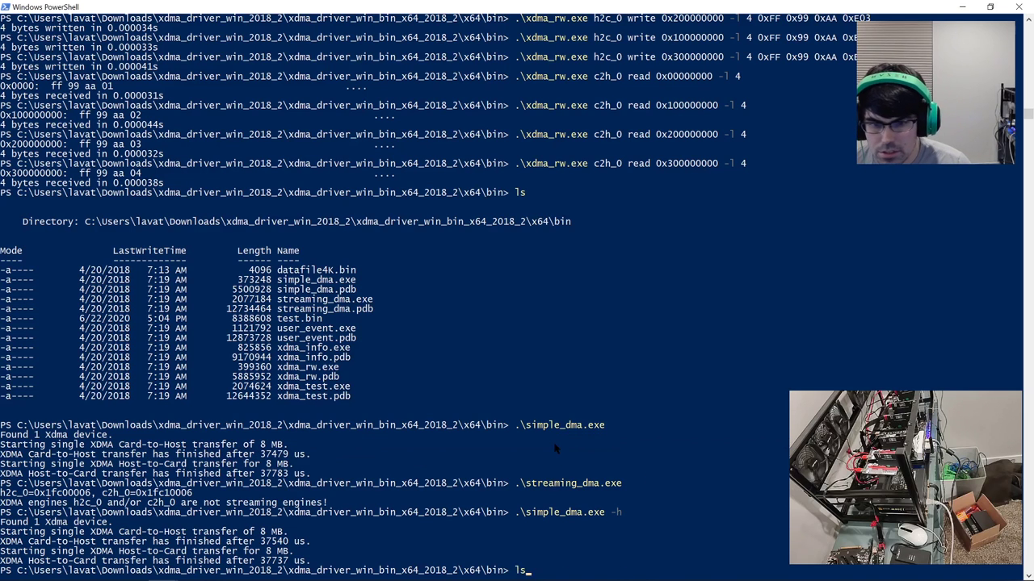
key("Up")
key("Up")
key("Up")
key("Up")
key("Up")
type("-v")
key("Return")
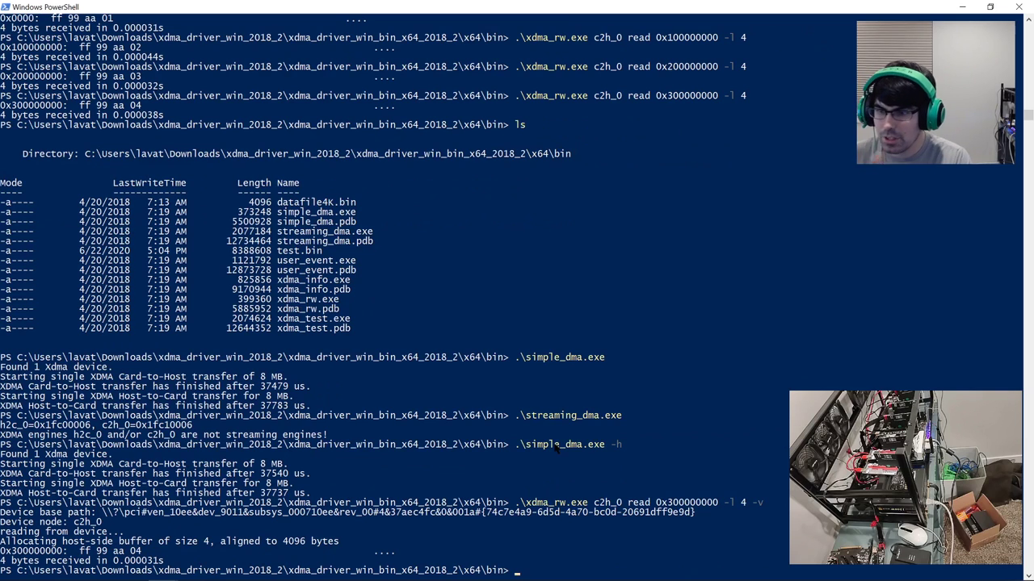
Step: Recall the verbose read command and remove its -v option and length value, keeping -l
key("Up")
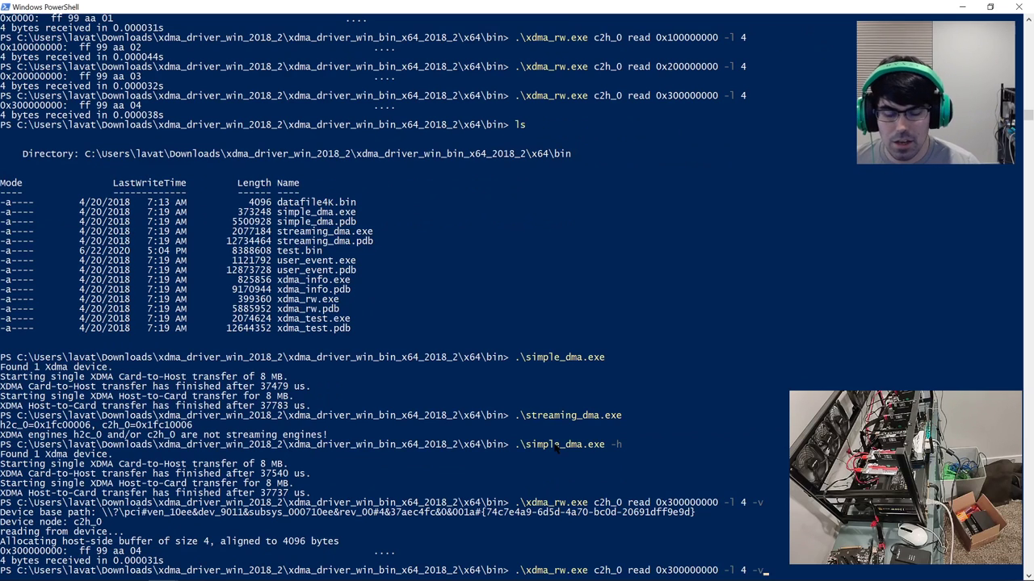
key("BackSpace")
key("BackSpace")
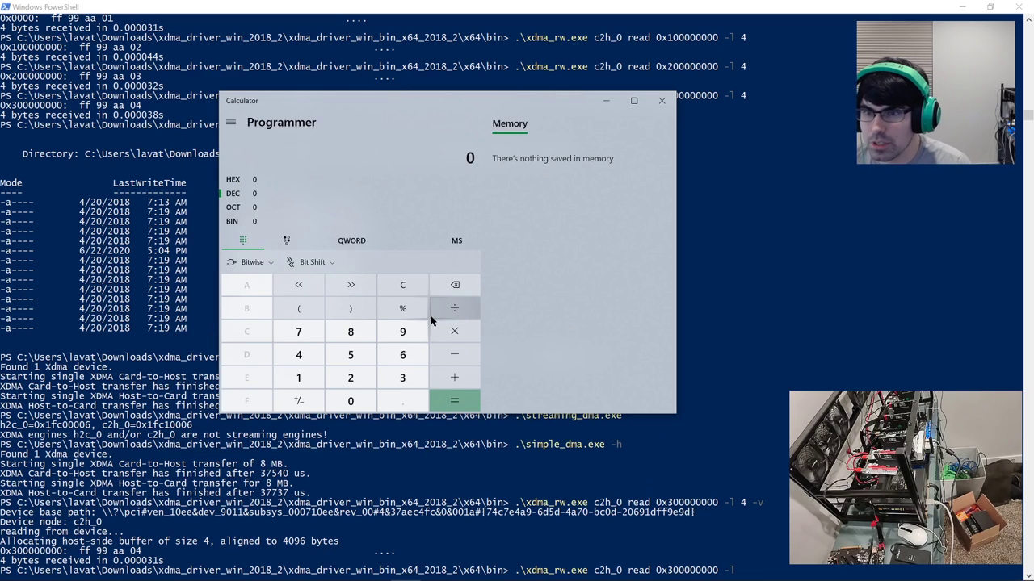
Step: Calculate 1024 × 1024 × 1024 in the Calculator's Programmer mode
left_click(298, 378)
left_click(350, 401)
left_click(349, 378)
left_click(298, 355)
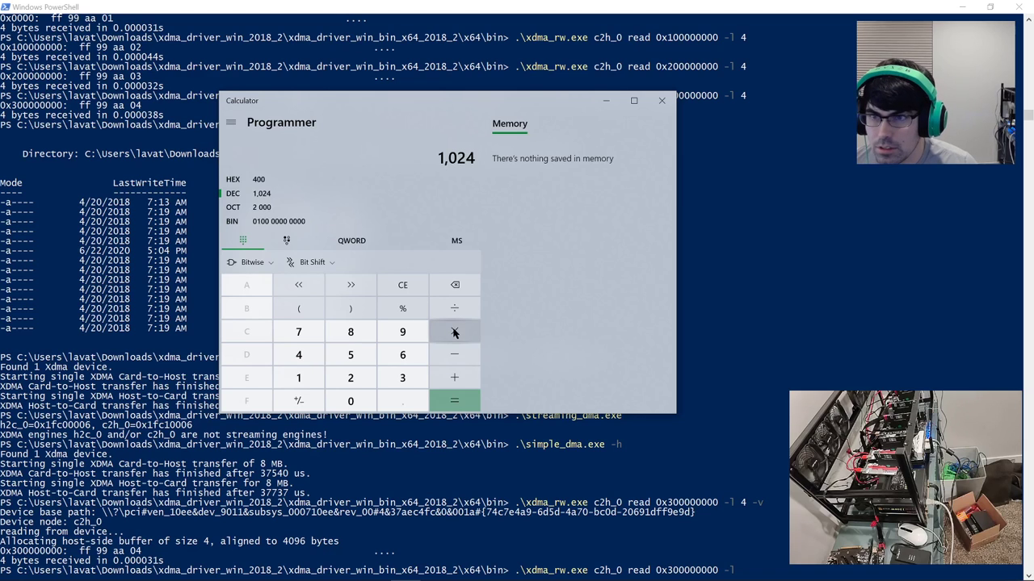
left_click(454, 332)
left_click(298, 379)
left_click(351, 400)
left_click(351, 378)
left_click(298, 355)
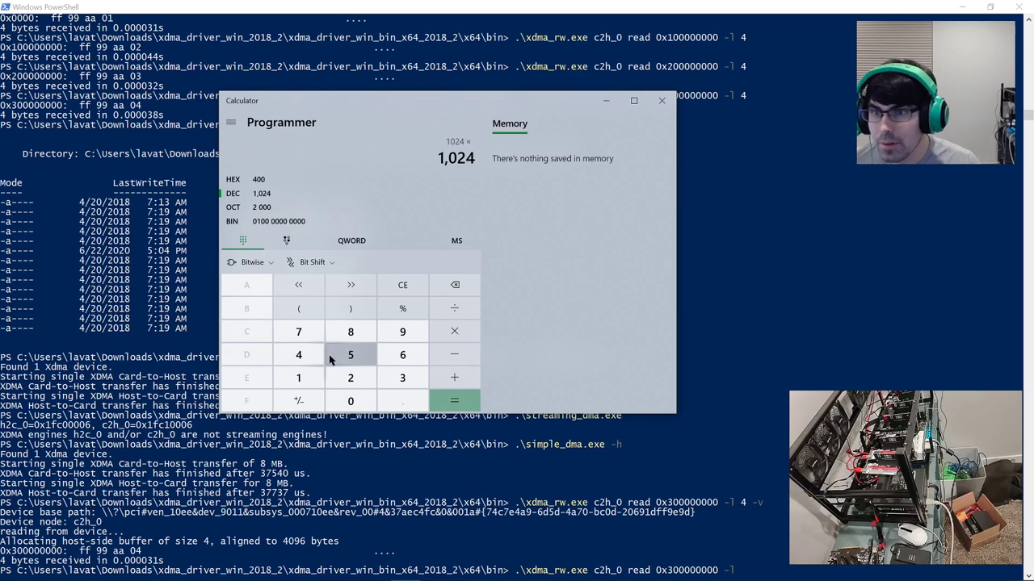
left_click(453, 333)
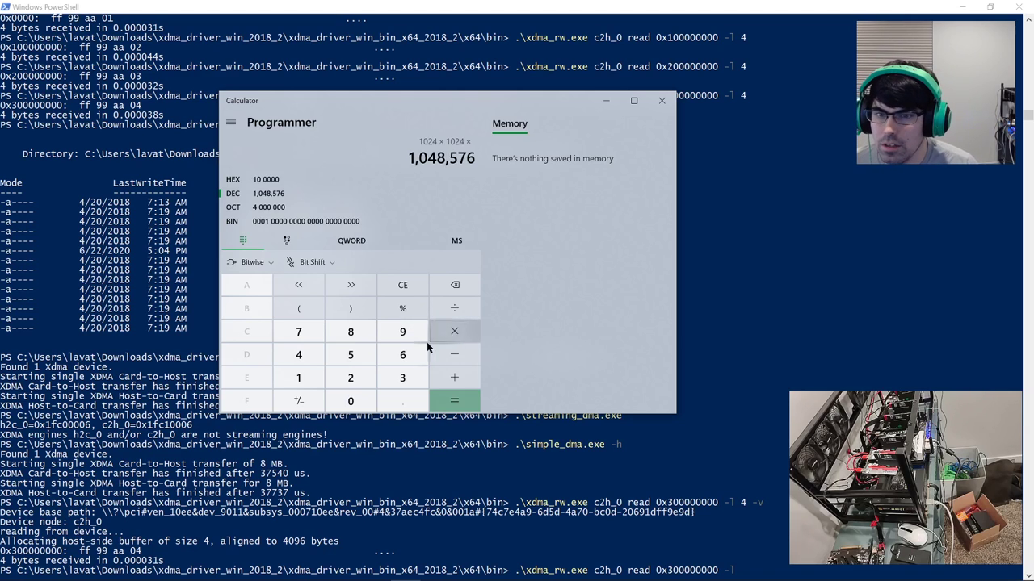
left_click(298, 378)
left_click(350, 401)
left_click(351, 378)
left_click(299, 356)
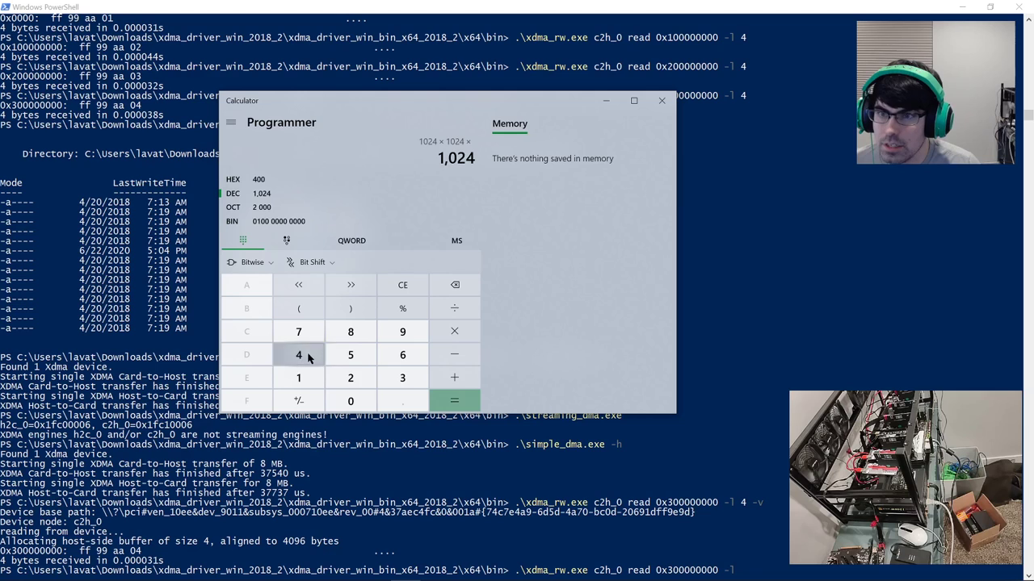
left_click(457, 399)
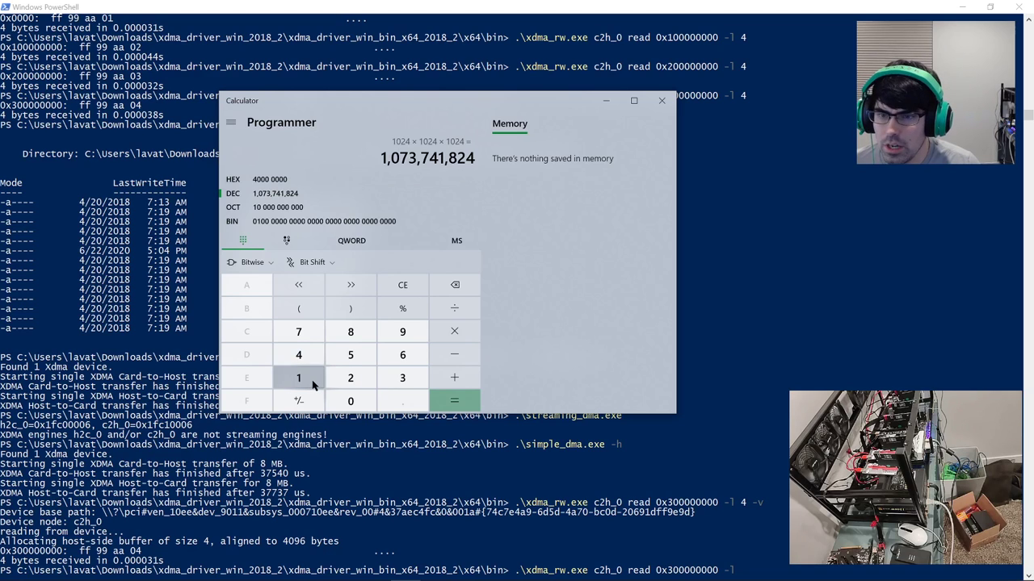
Step: Clear the entry and calculate 1024 × 1024 × 32 for the size in hexadecimal
left_click(402, 284)
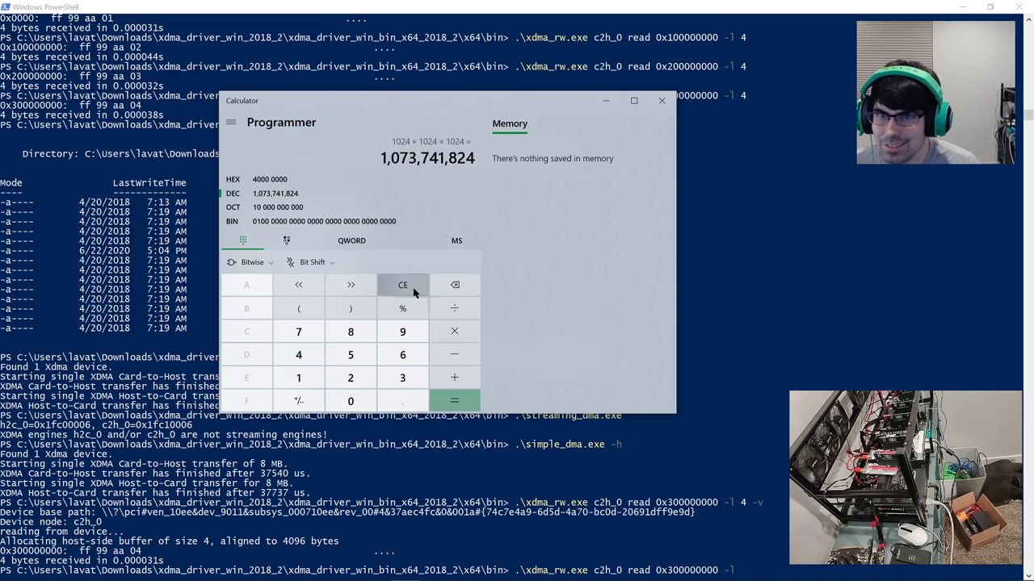
left_click(299, 378)
left_click(350, 399)
left_click(350, 377)
left_click(299, 355)
left_click(452, 331)
left_click(299, 378)
left_click(350, 401)
left_click(351, 378)
left_click(318, 363)
left_click(454, 331)
left_click(402, 378)
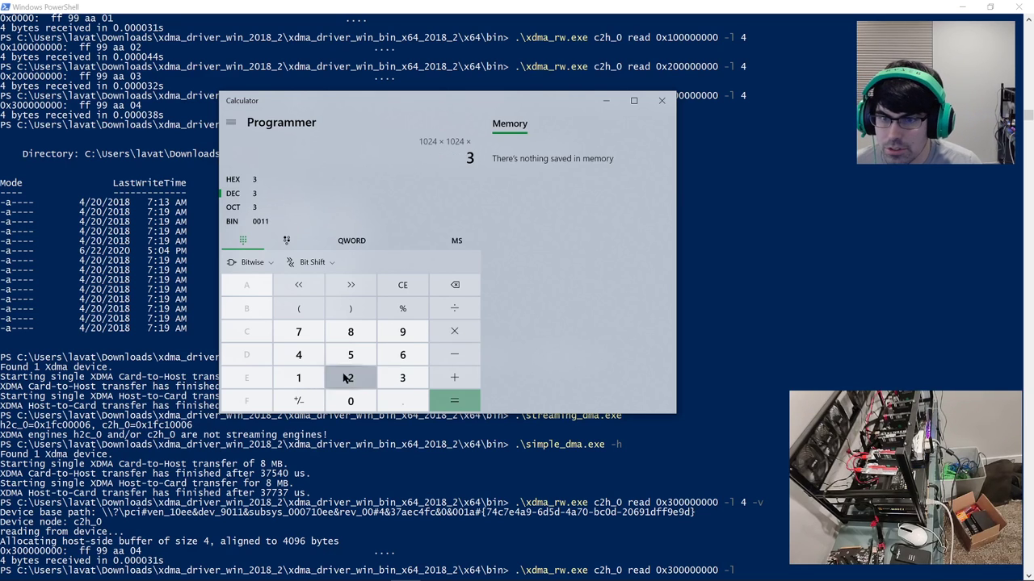
left_click(350, 378)
left_click(474, 404)
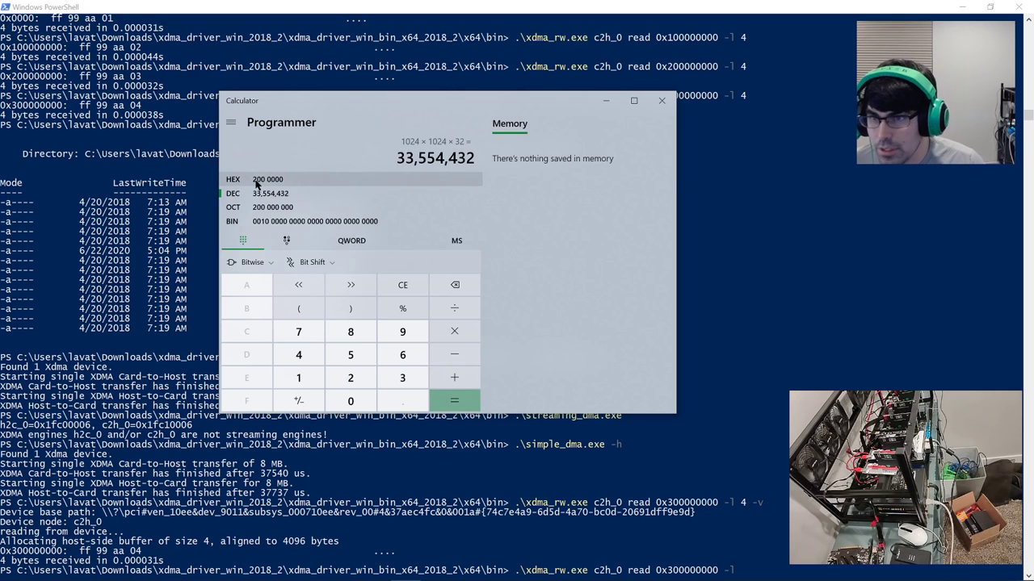
Step: Return to PowerShell and change the pending read command's address to 0x000000000
left_click(618, 496)
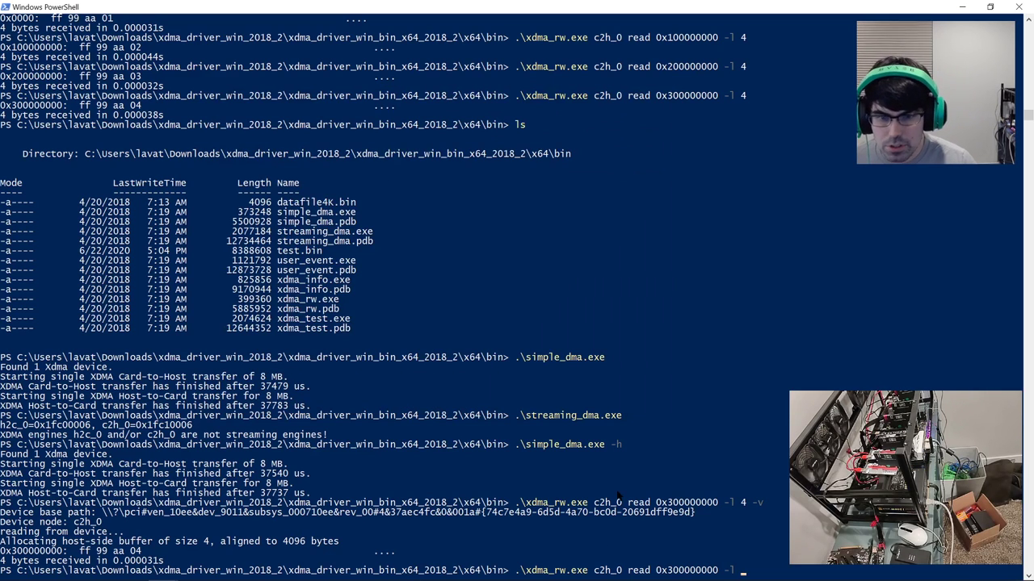
key("Left")
key("Left")
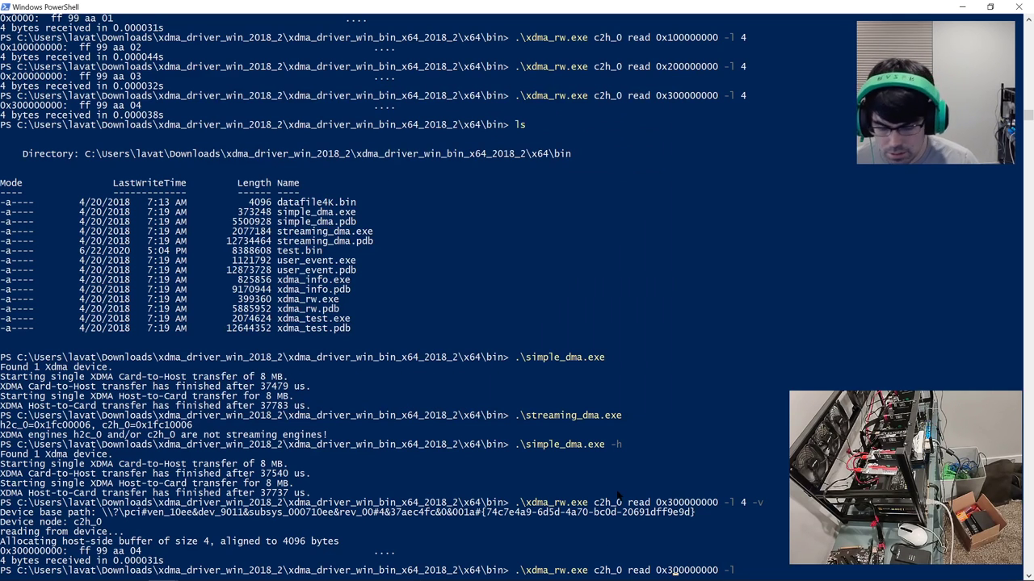
key("Delete")
type("0")
key("Right")
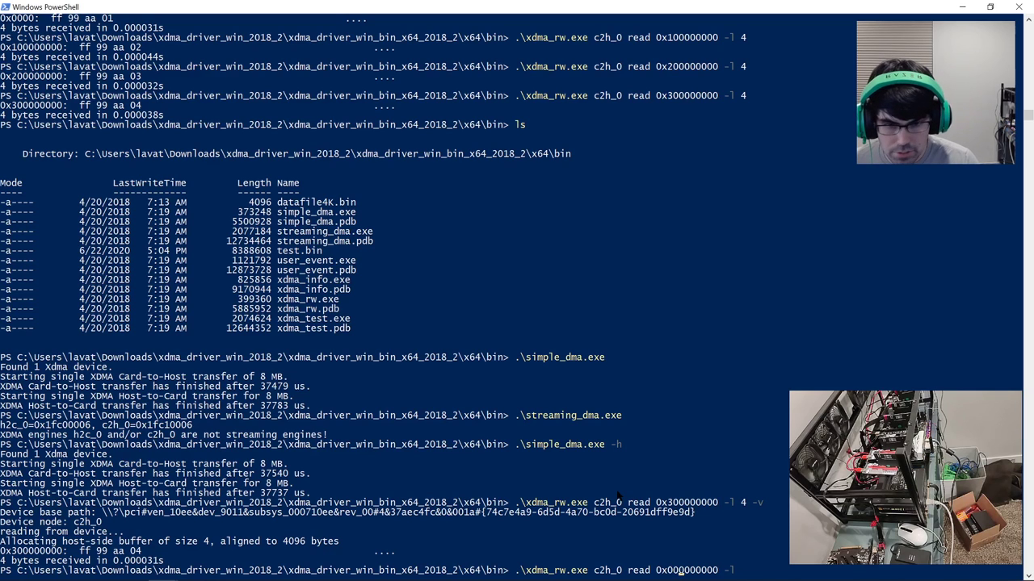
Step: Set the read length to 0x200000 after checking the Calculator, replacing a first entry of 0x400
type("0x400")
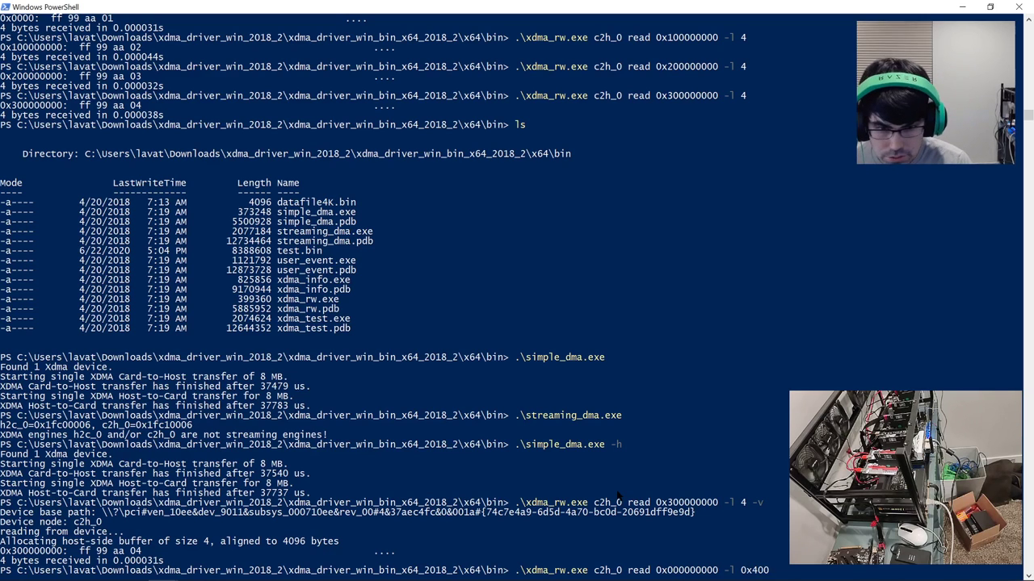
key("alt+Tab")
key("alt+Tab")
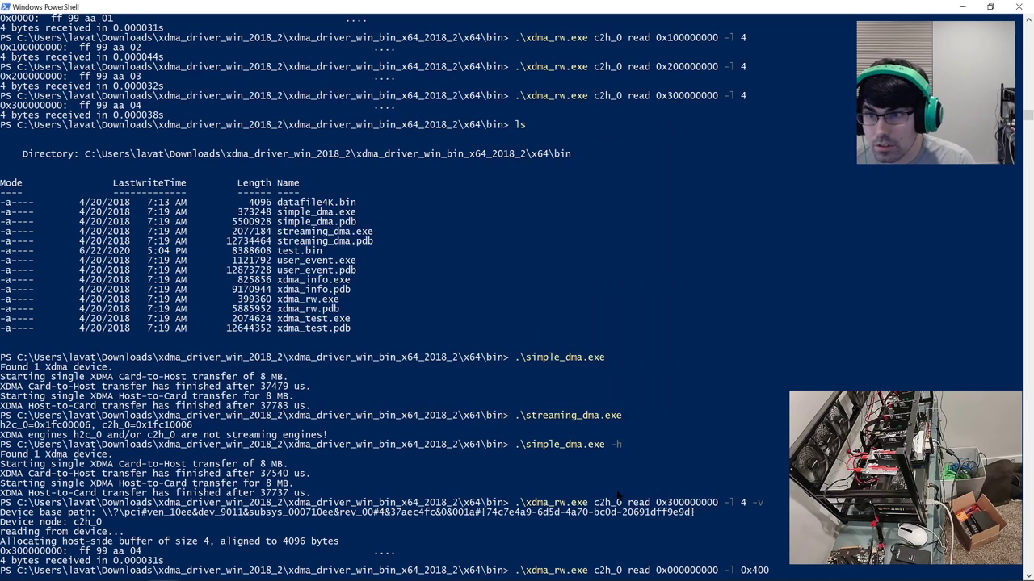
key("alt+Tab")
key("alt+Tab")
key("Left")
key("Left")
key("BackSpace")
type("20000")
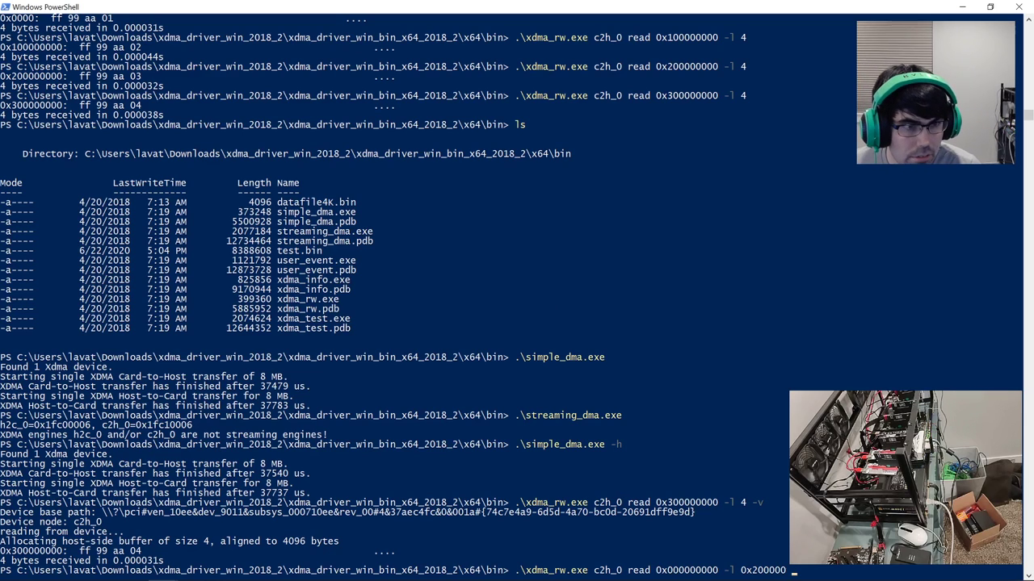
Step: Add -f output.txt and -v to the read command, run it and recall the same command
type("-f")
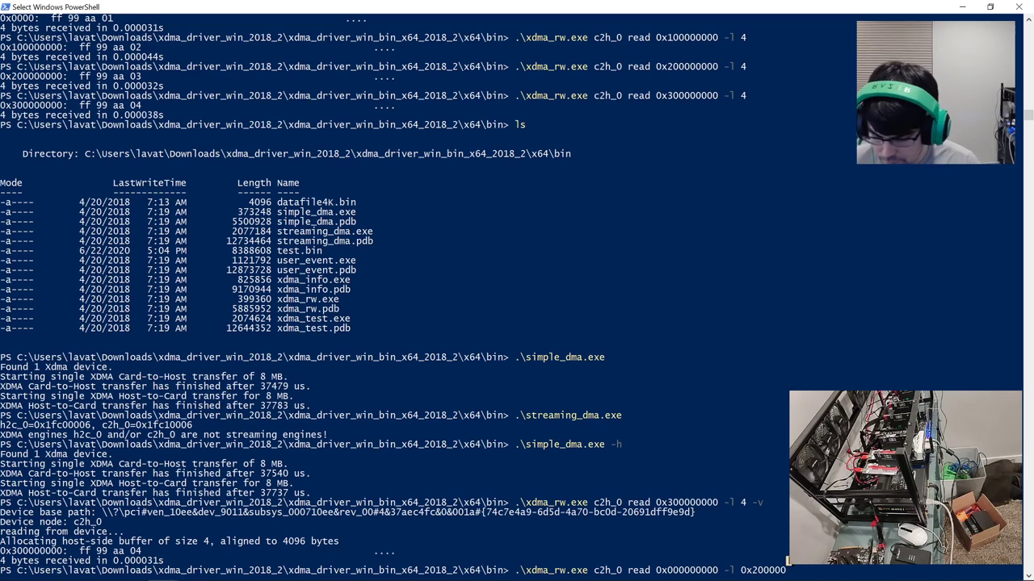
type(" output.txt")
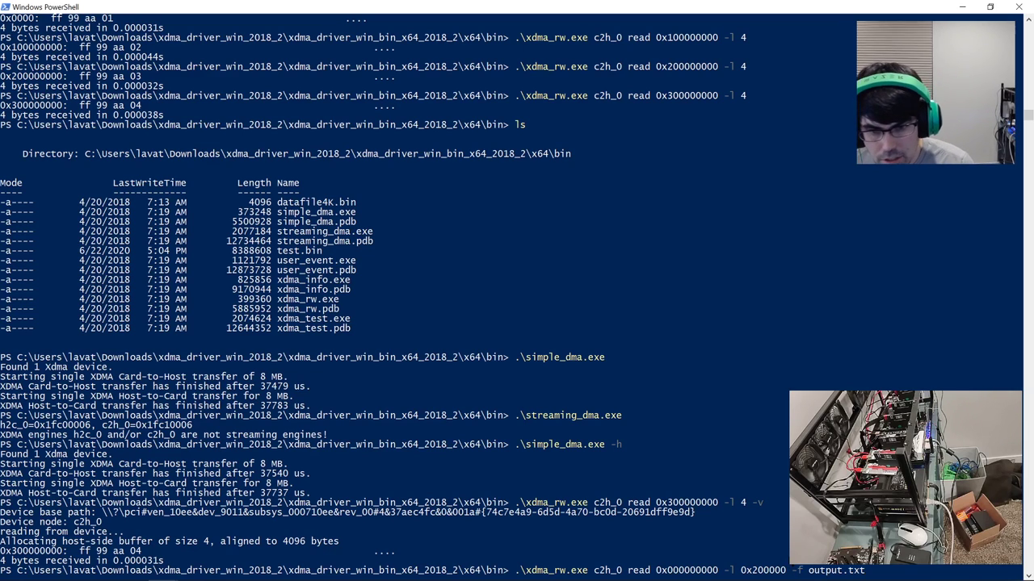
type(" -v")
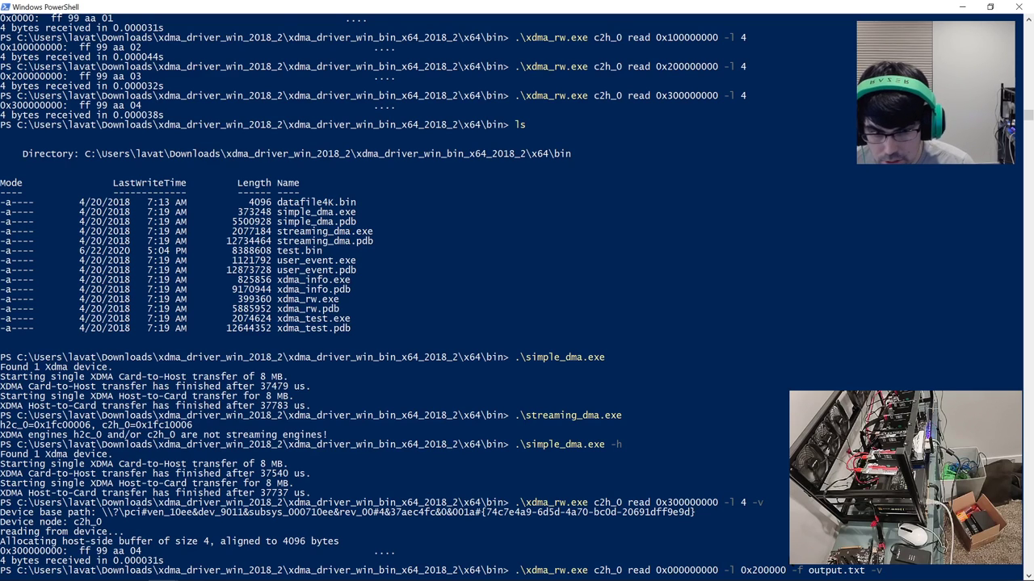
key("Return")
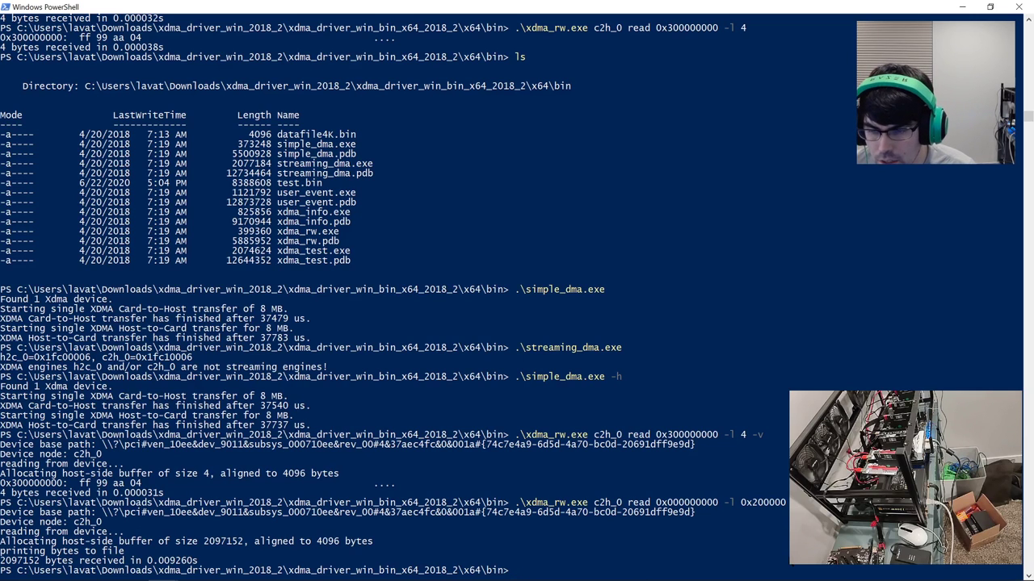
key("Up")
key("Up")
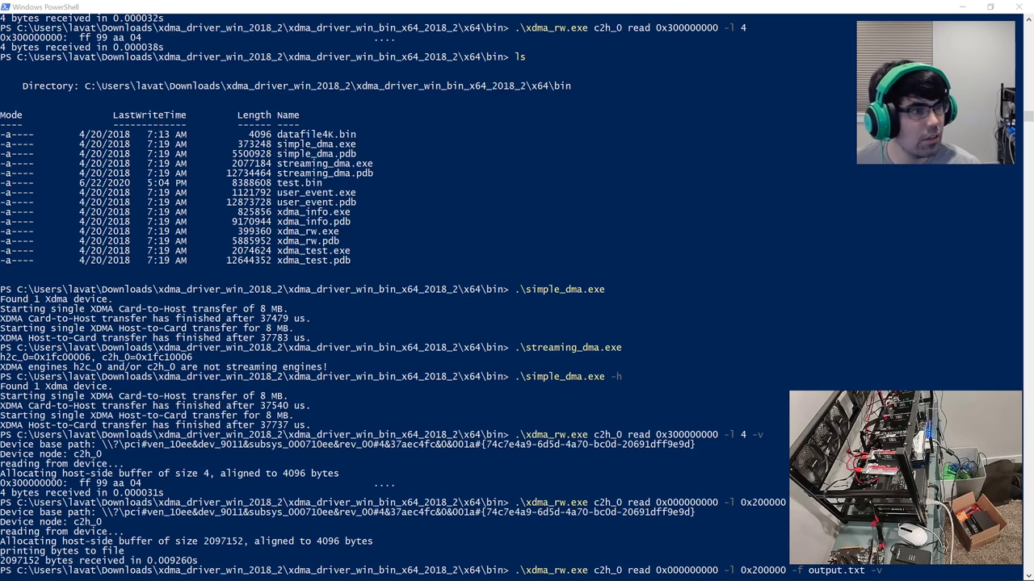
Step: Switch to File Explorer and go to the bin folder inside the driver binaries' x64 folder
mouse_move(133, 569)
left_click(74, 514)
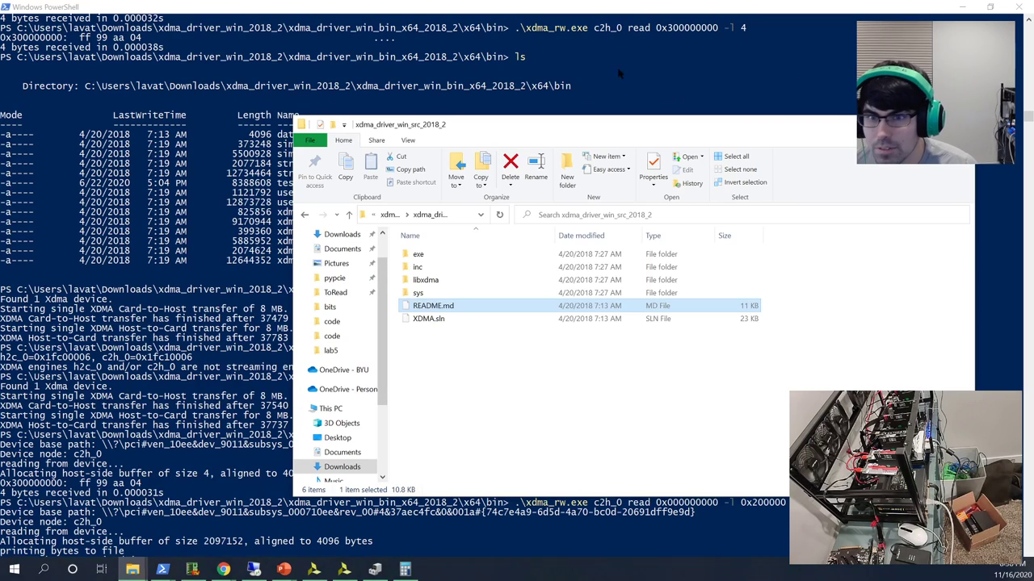
left_click(390, 215)
double_click(422, 255)
double_click(424, 255)
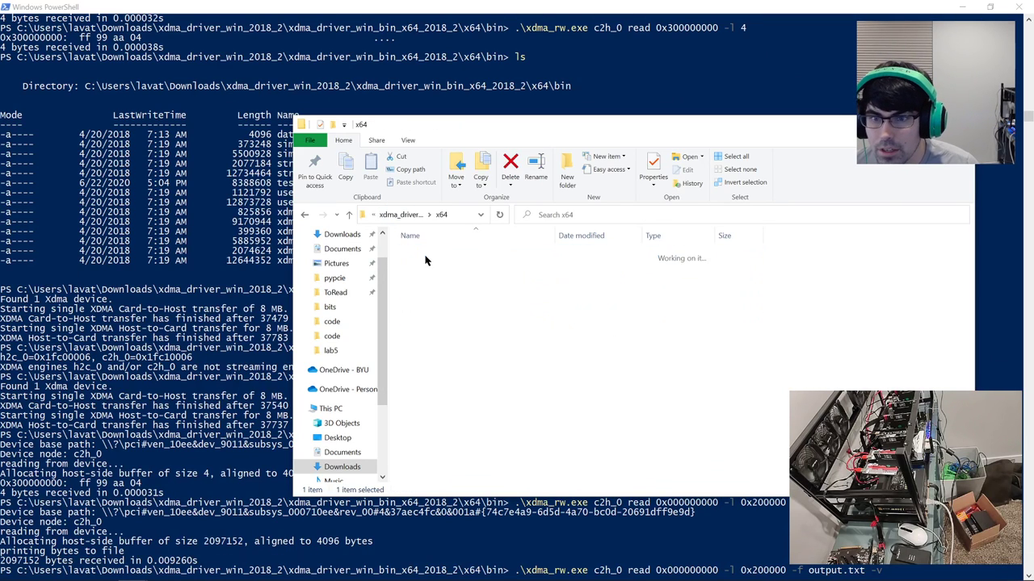
double_click(426, 256)
Step: Open output.txt in Notepad++ and maximize the window to examine the dumped memory
left_click(428, 267)
right_click(436, 269)
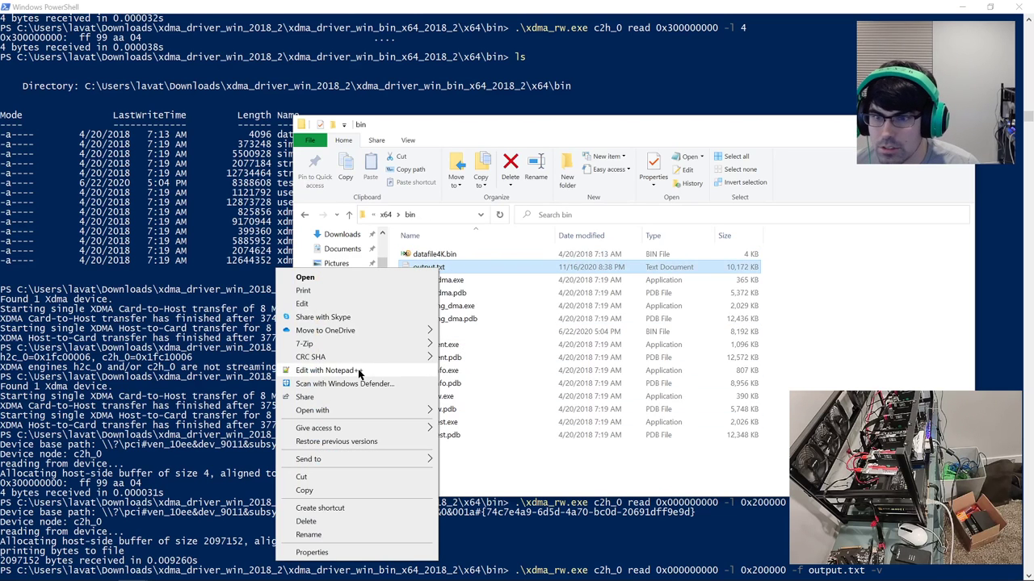
left_click(359, 371)
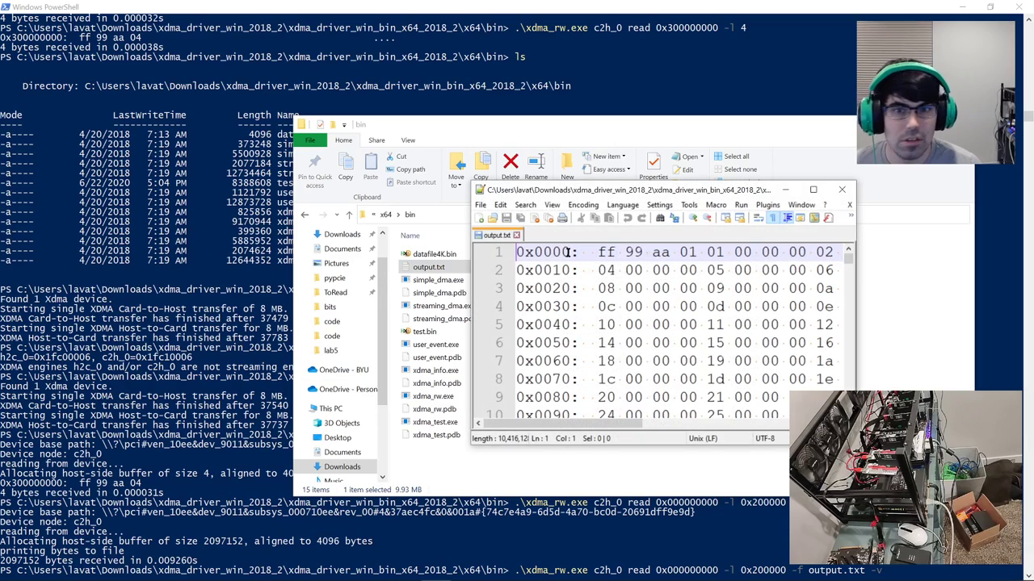
left_click(814, 190)
scroll(161, 71, "up", 1)
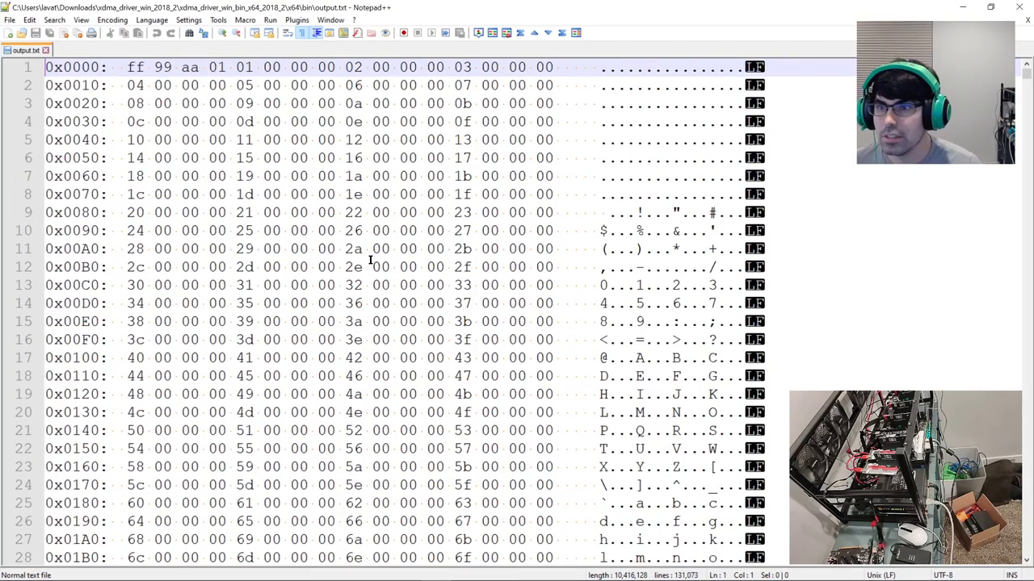
Step: Scroll through the memory dump in output.txt, return to its beginning and close Notepad++
scroll(332, 312, "down", 20)
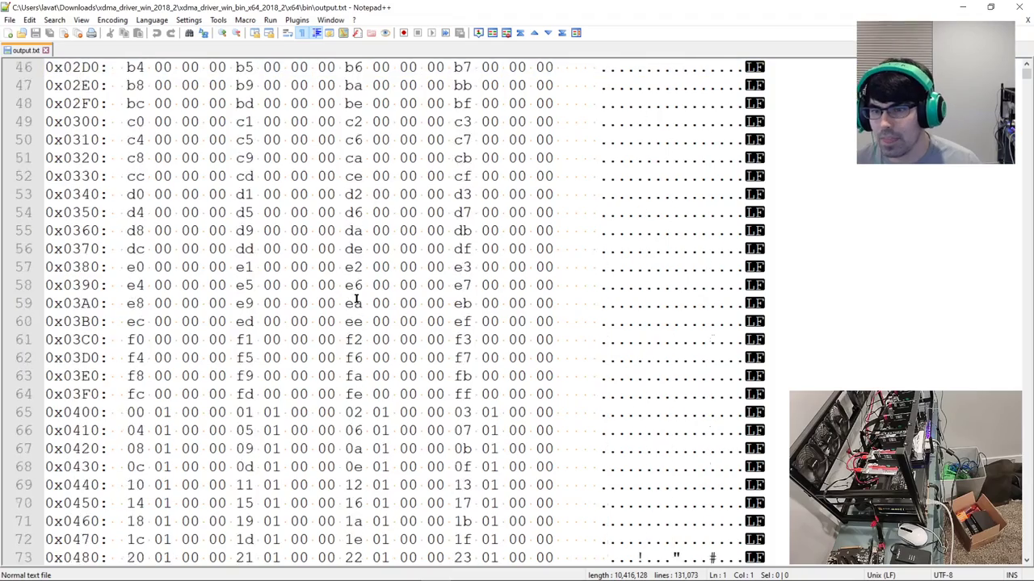
scroll(374, 325, "down", 20)
left_click_drag(1027, 75, 1016, 6)
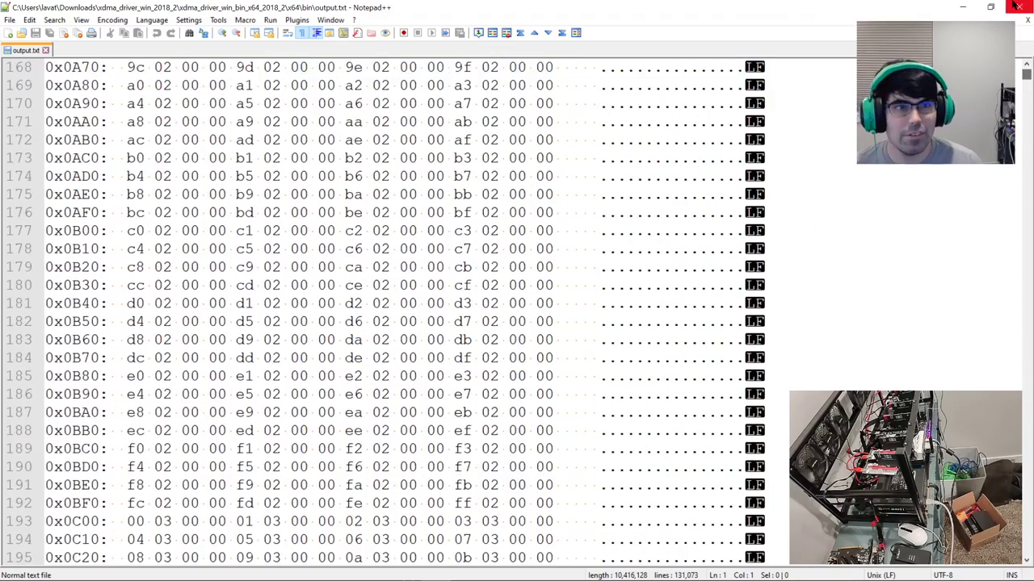
left_click(1016, 7)
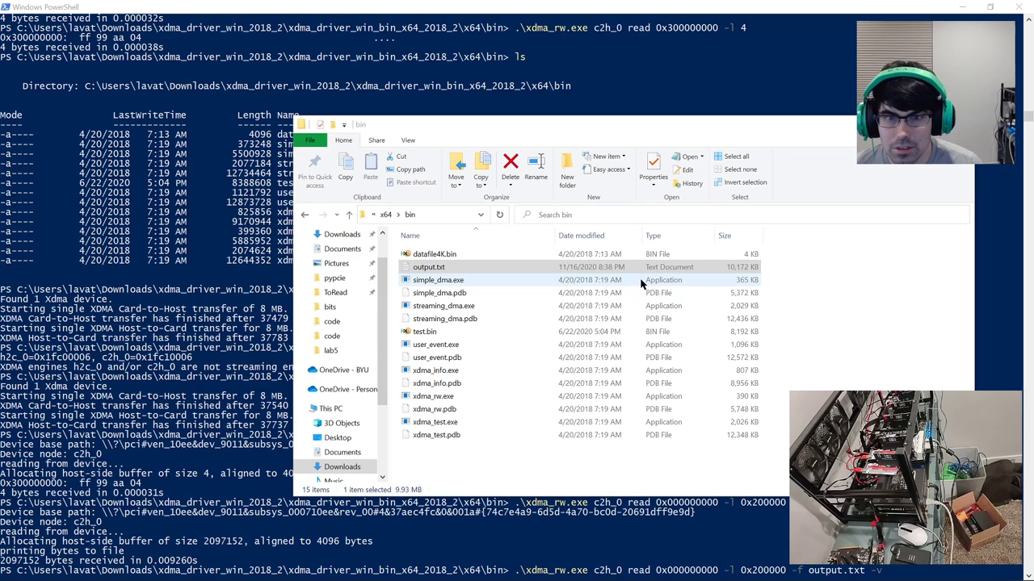
Step: Reopen output.txt in a maximized Notepad++ window, check the last dumped address at the end of the file and minimize it
left_click(749, 271)
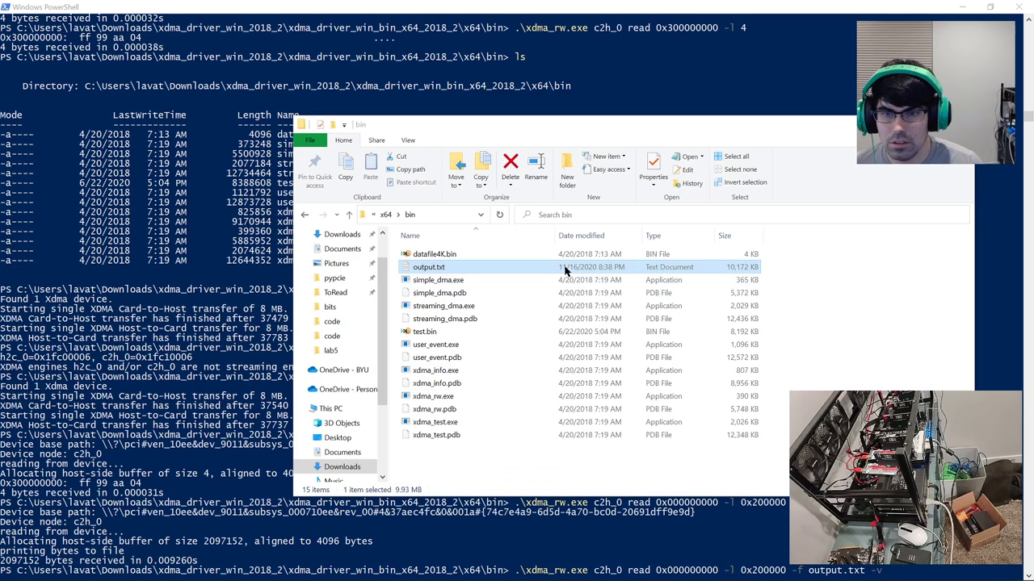
right_click(565, 272)
left_click(461, 371)
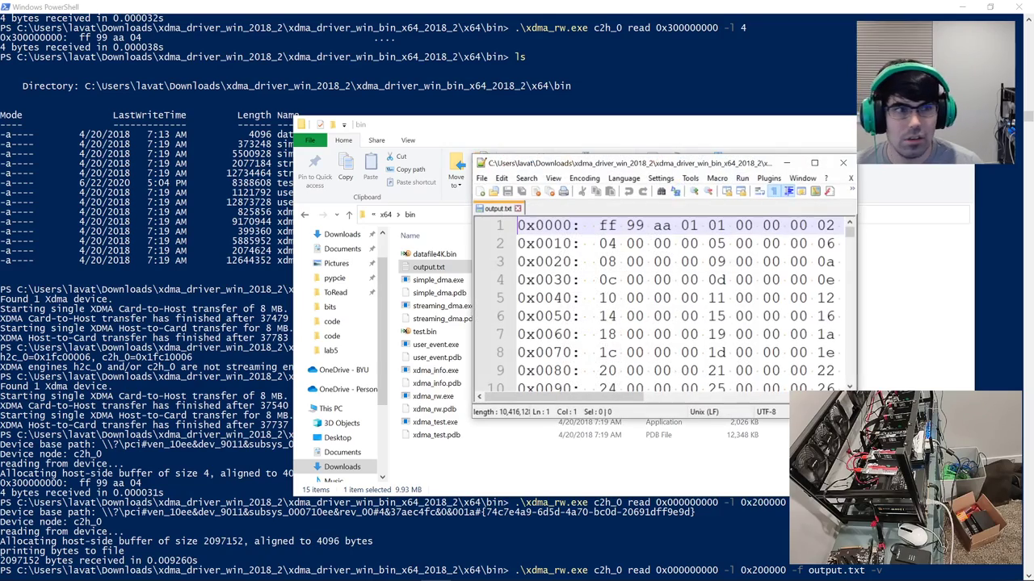
left_click(812, 163)
left_click_drag(1026, 72, 1011, 572)
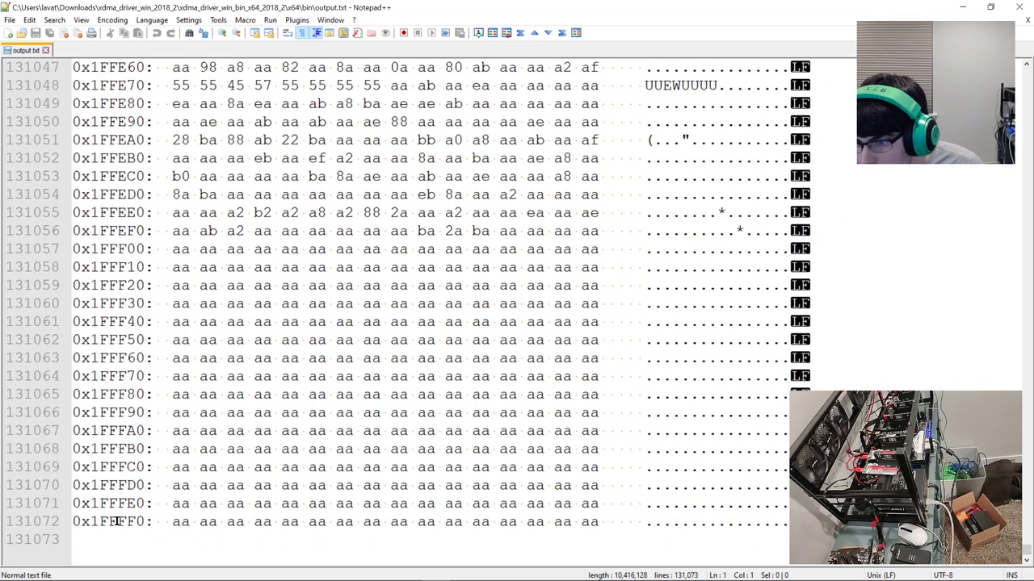
left_click_drag(108, 522, 146, 522)
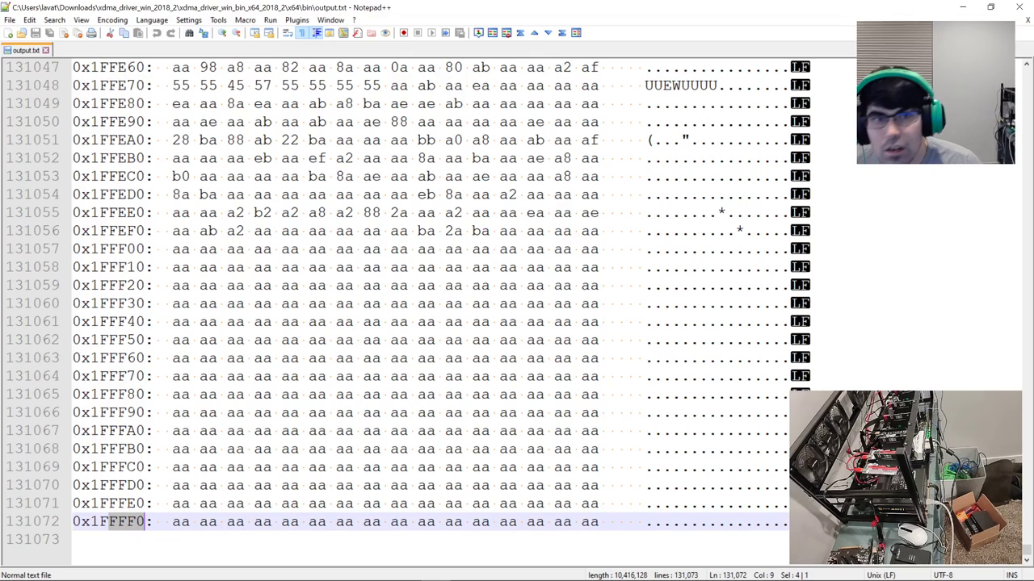
left_click(961, 7)
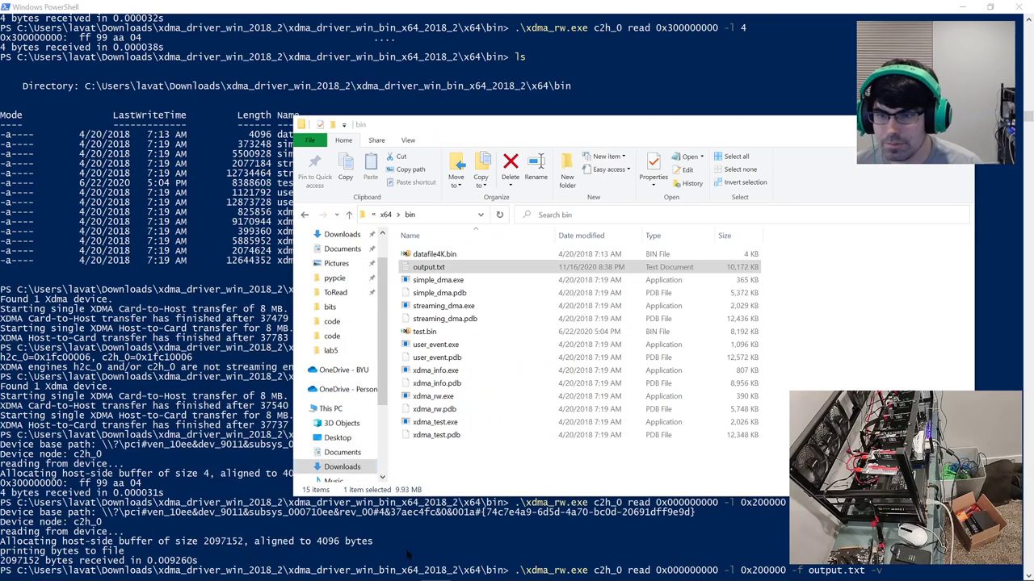
Step: Switch back to PowerShell and try the xdma_rw.exe read from 0x000000000 with its length set to 0x2000000
left_click(198, 553)
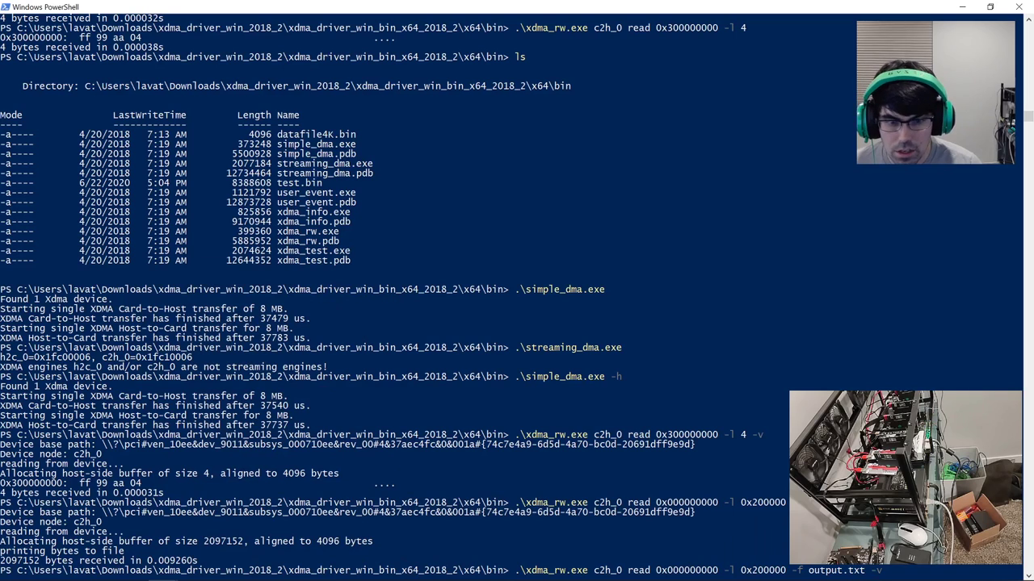
key("Left")
type("0")
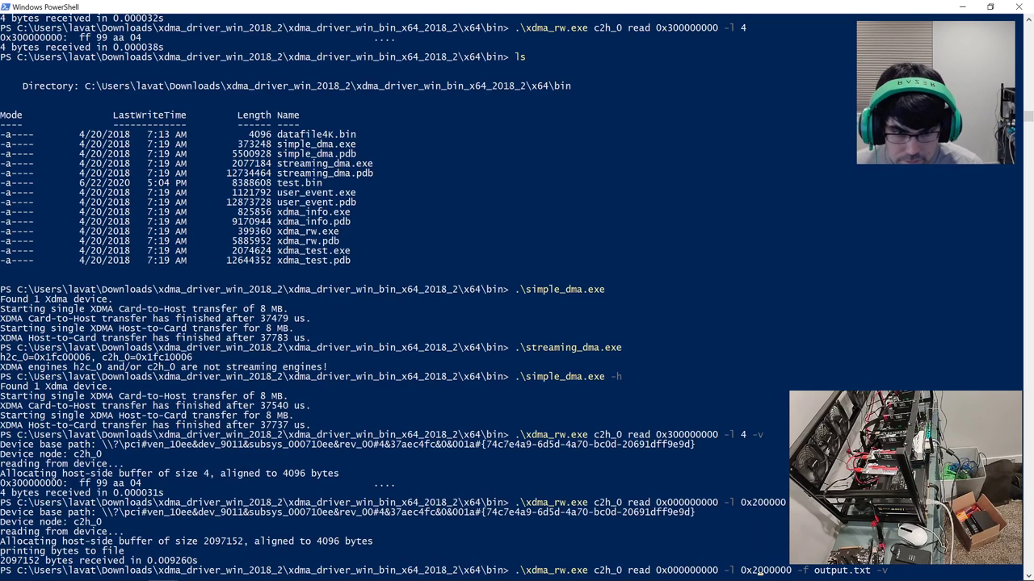
key("Left")
key("Left")
key("Left")
key("Left")
key("Left")
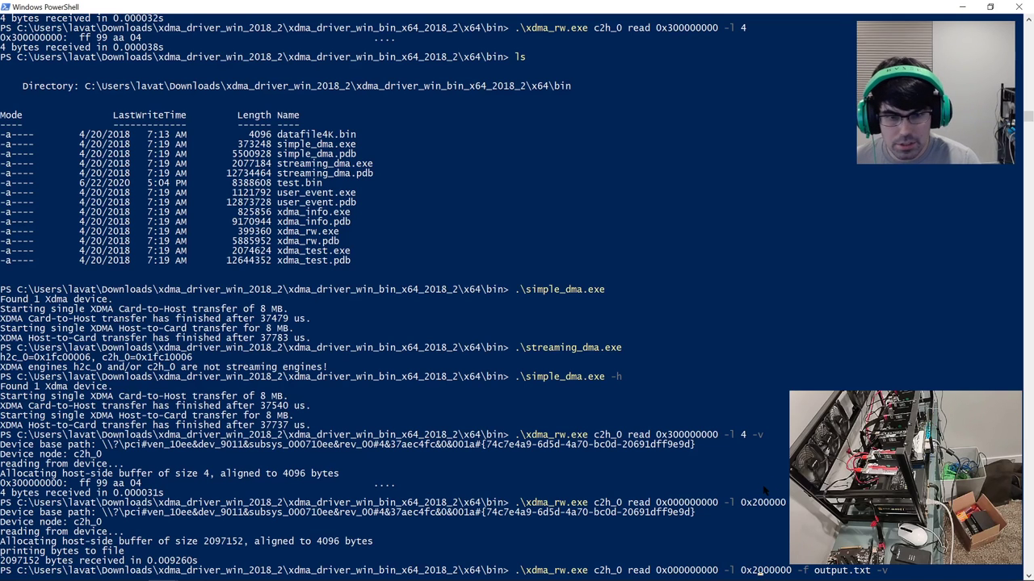
key("Return")
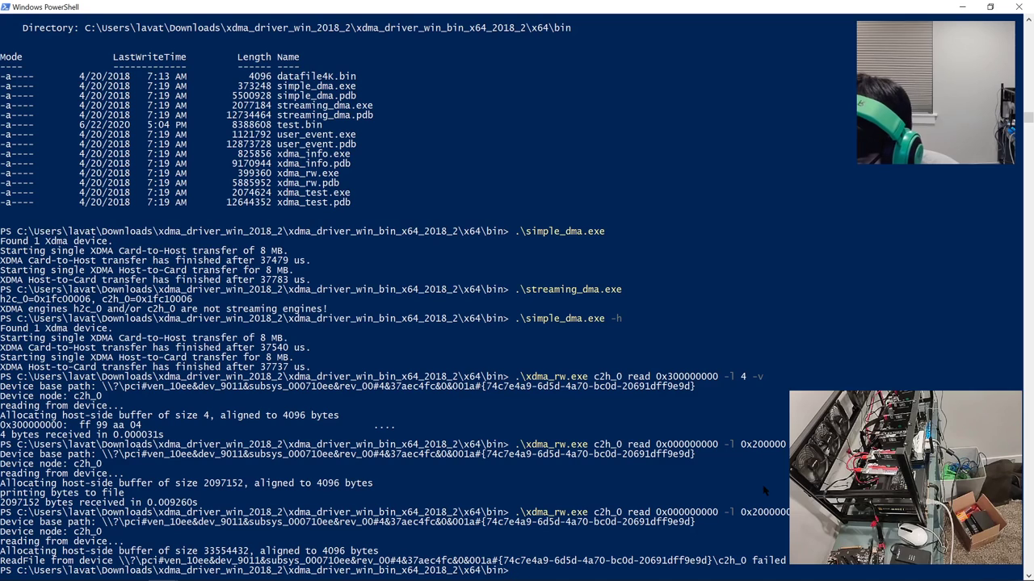
Step: Recall the read command, set its length back to 0x200000 and run it
key("Up")
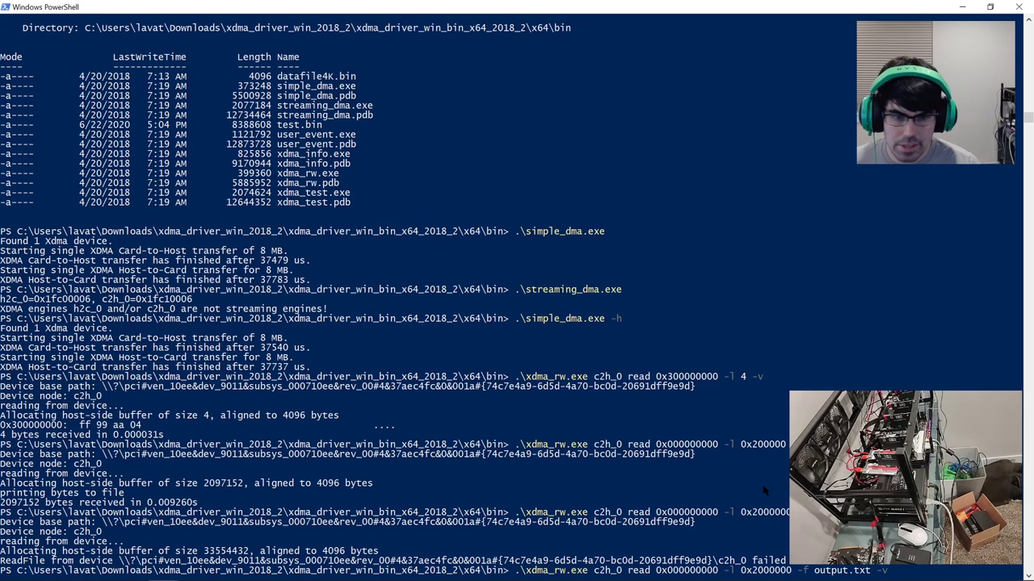
key("BackSpace")
key("Return")
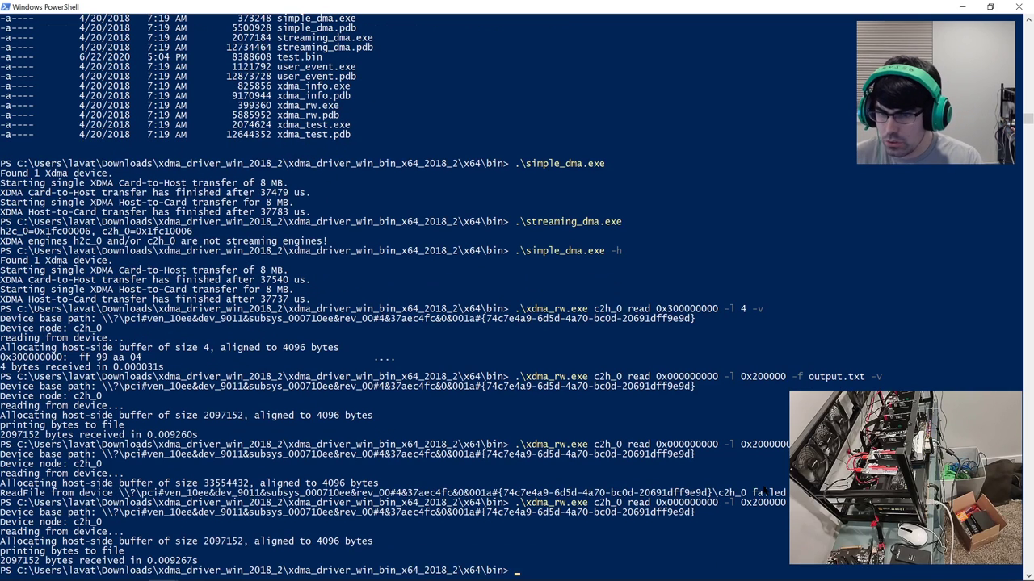
Step: Set the read length to 0x400000, run the command into output.txt and recall it again
key("Up")
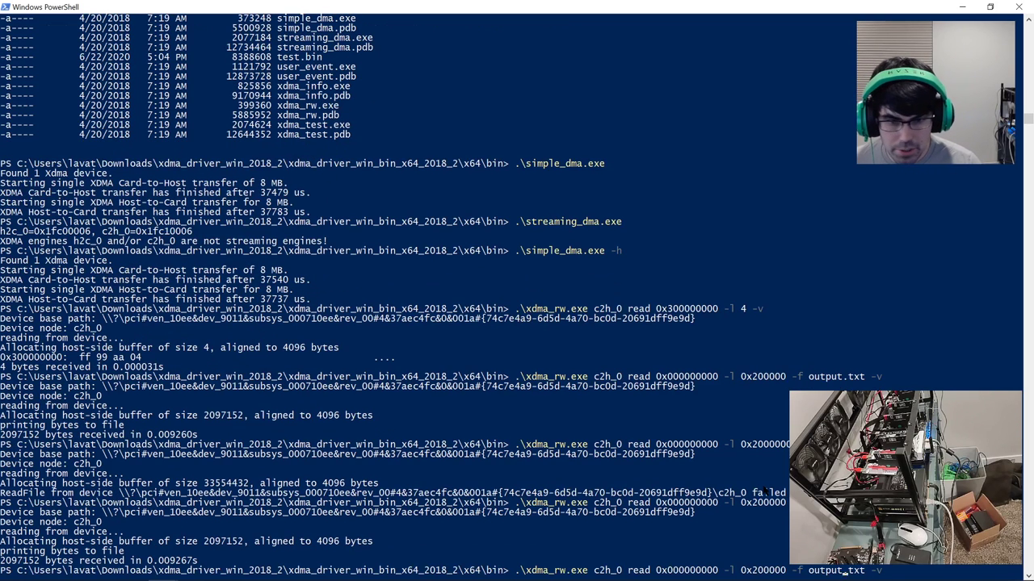
key("Delete")
type("4")
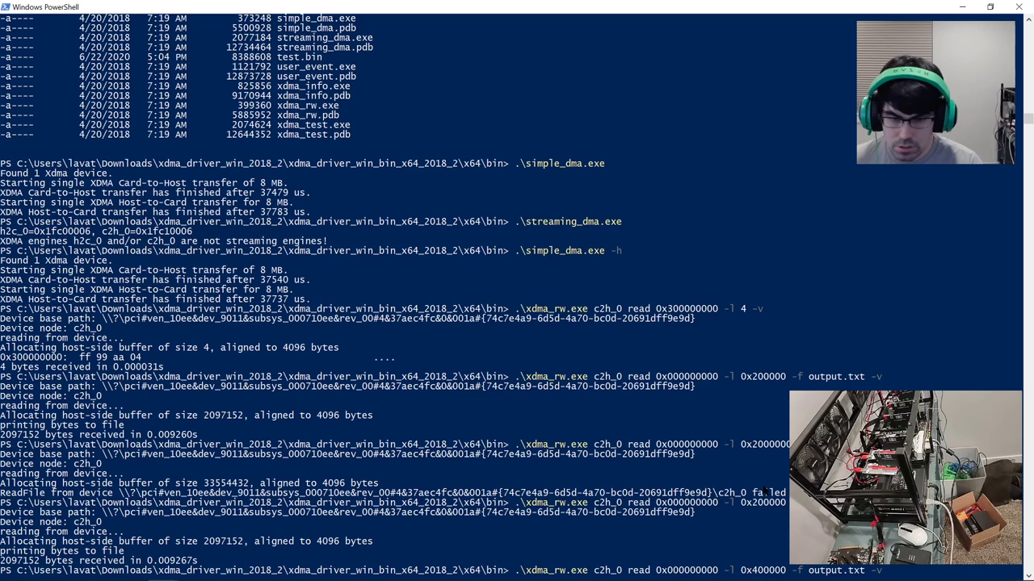
key("Return")
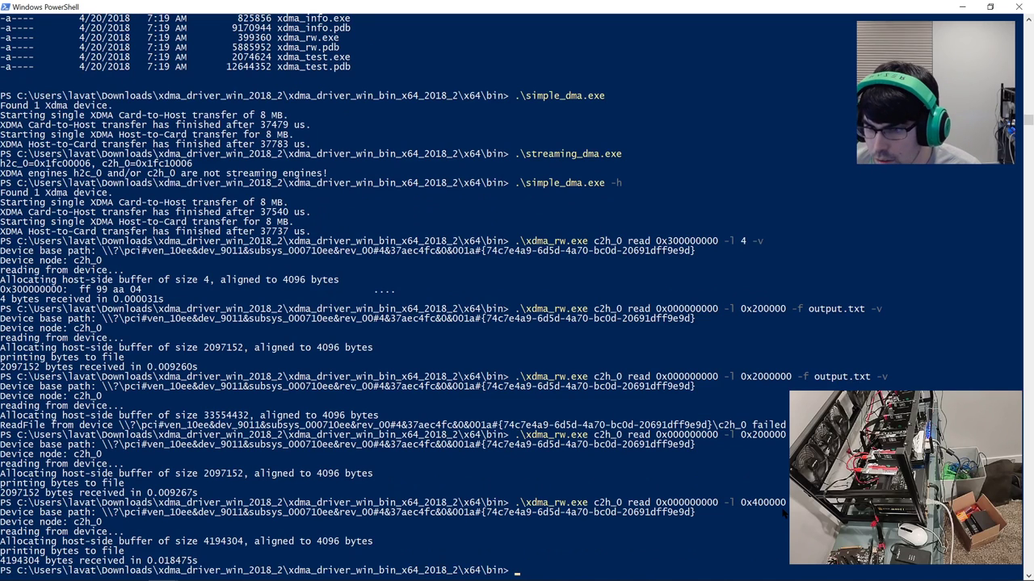
key("Up")
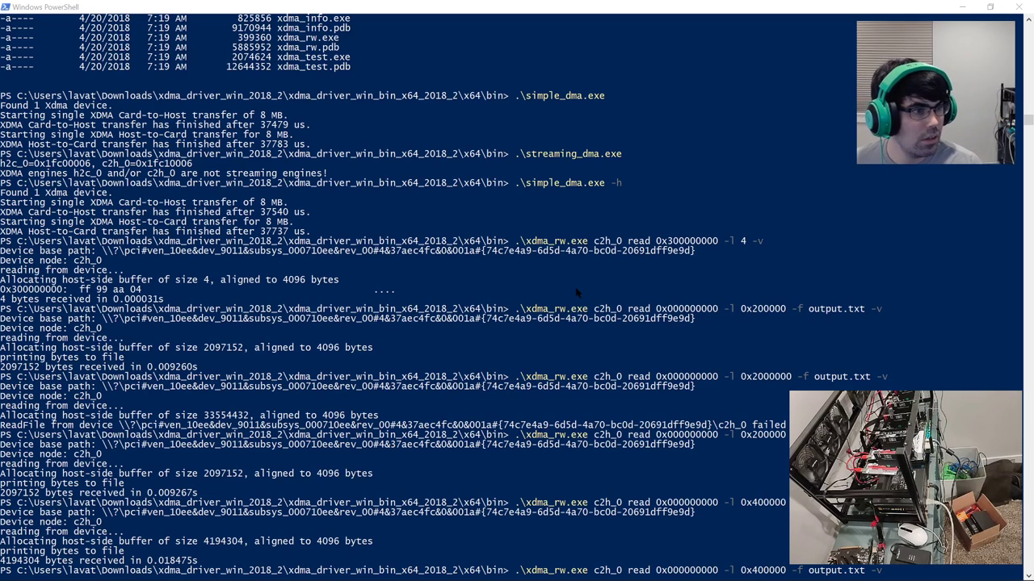
Step: Switch to Calculator and compute 1024 × 1024 × 8 in Programmer mode to get the hexadecimal length
key("alt+Tab")
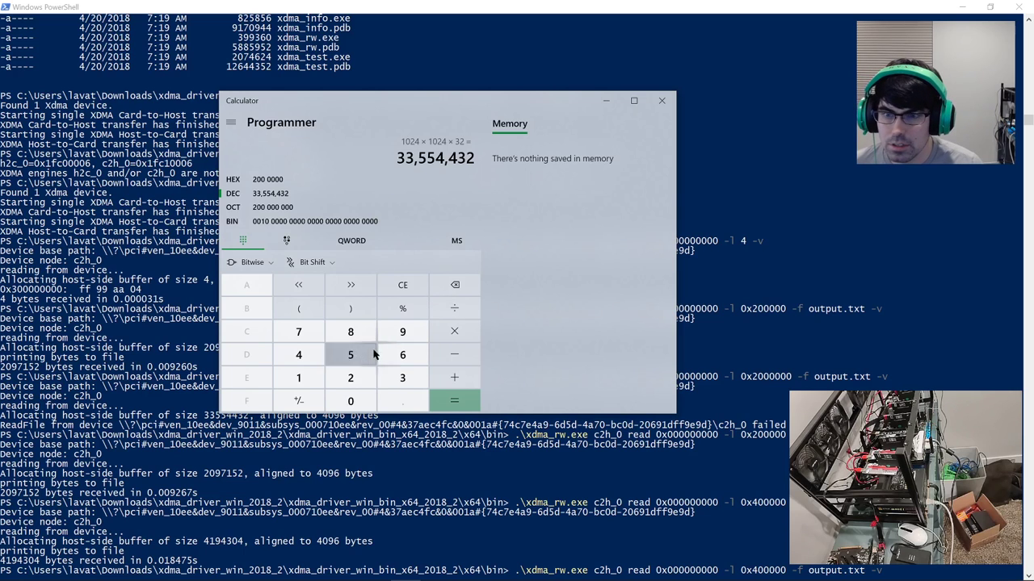
left_click(402, 287)
left_click(298, 380)
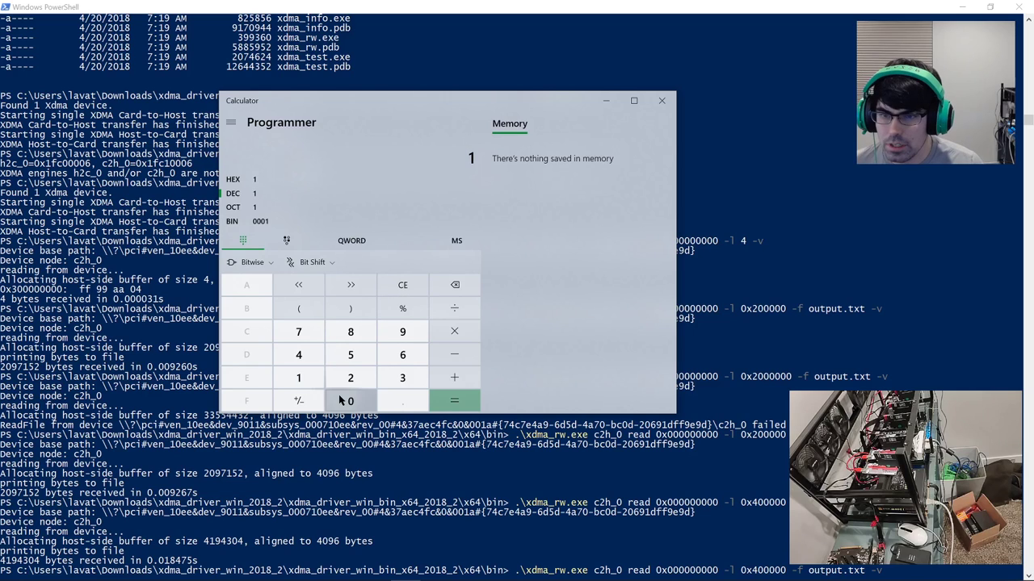
left_click(350, 401)
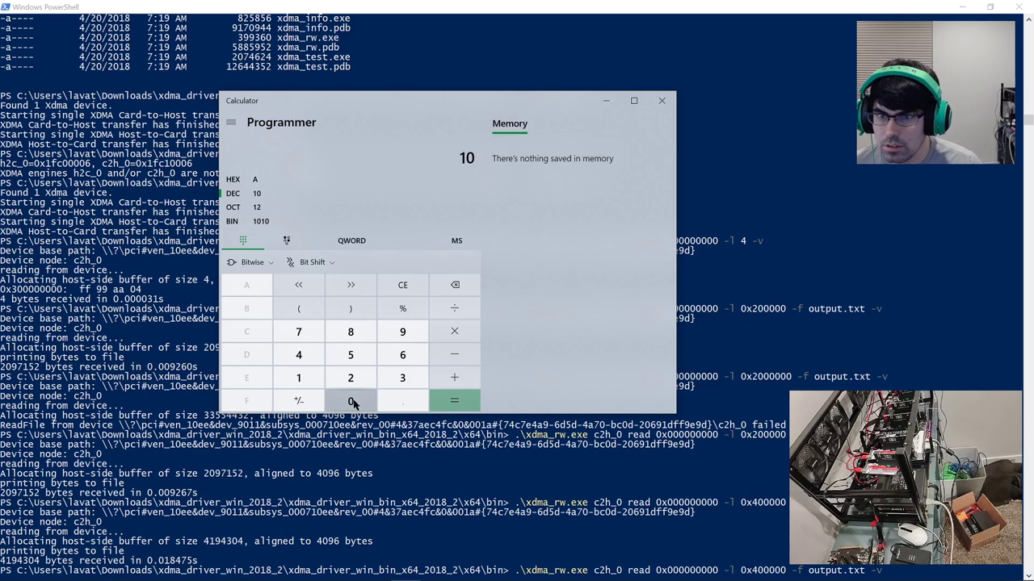
left_click(351, 378)
left_click(298, 356)
left_click(454, 331)
left_click(298, 378)
left_click(350, 401)
left_click(350, 378)
left_click(298, 355)
left_click(454, 331)
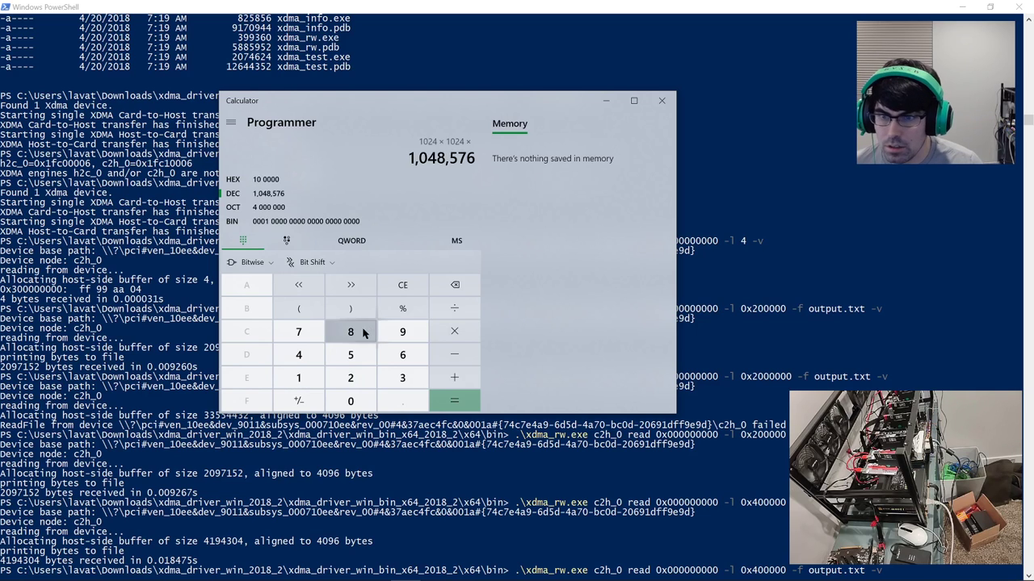
left_click(350, 332)
left_click(454, 401)
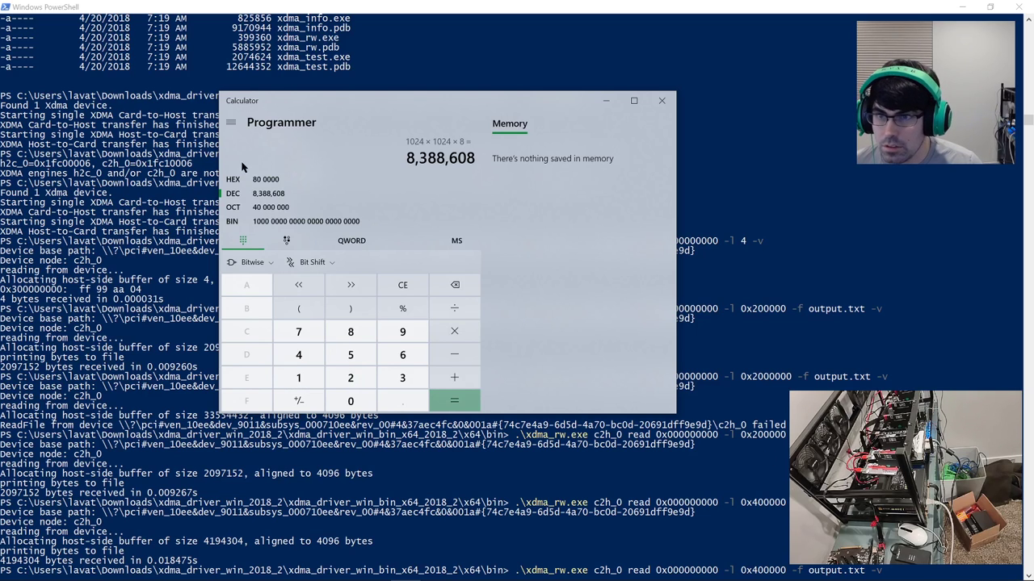
Step: Return to PowerShell, set the recalled command's read length to 0x800000 and run it into output.txt
key("alt+Tab")
key("Left")
key("Left")
key("Left")
key("Left")
key("Left")
key("Left")
key("Left")
key("Left")
key("Left")
key("Left")
key("Left")
key("Left")
key("Left")
key("Left")
key("Left")
key("Left")
key("Left")
key("Left")
key("Left")
key("Left")
key("BackSpace")
type("8")
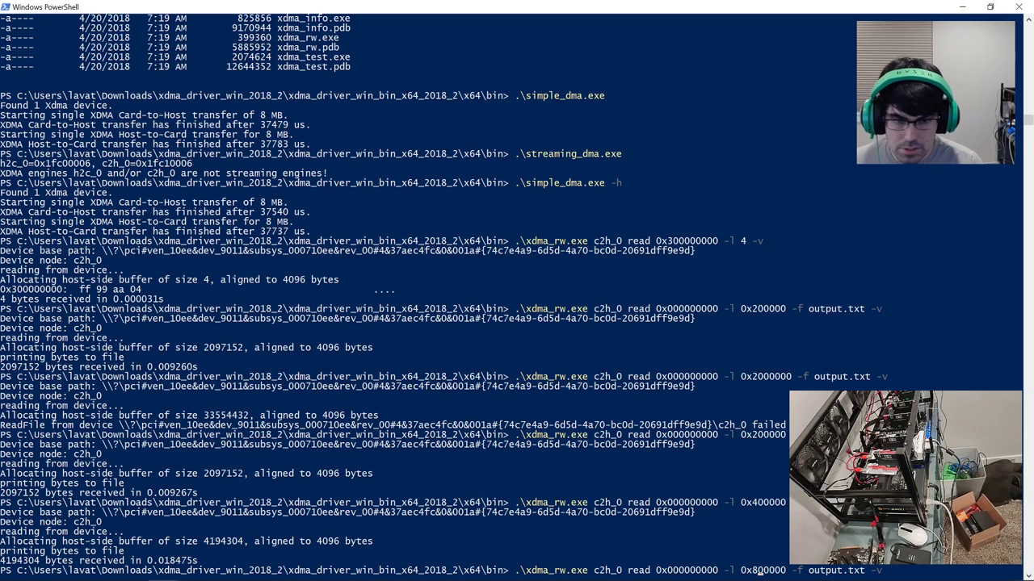
key("Return")
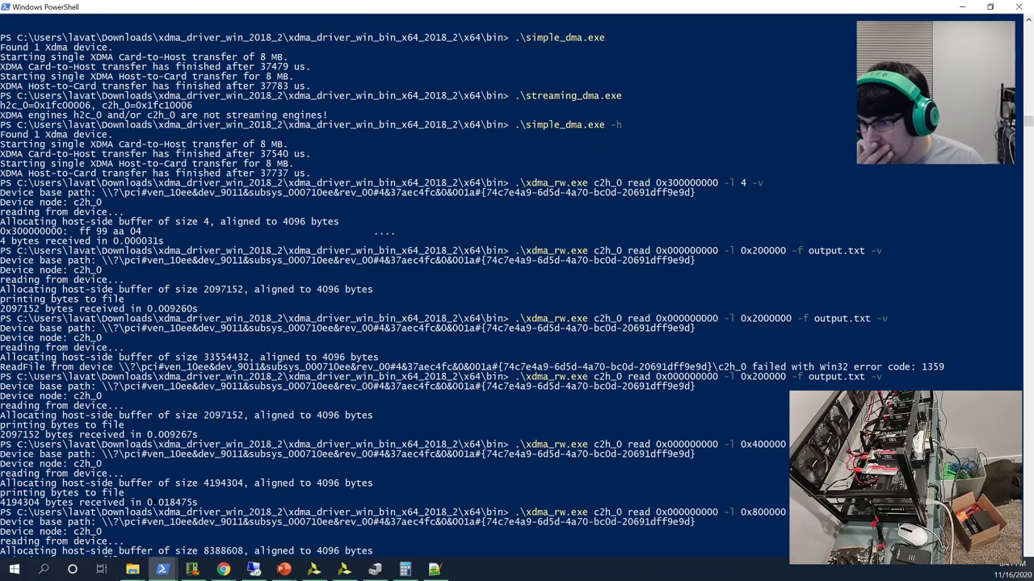
left_click(149, 474)
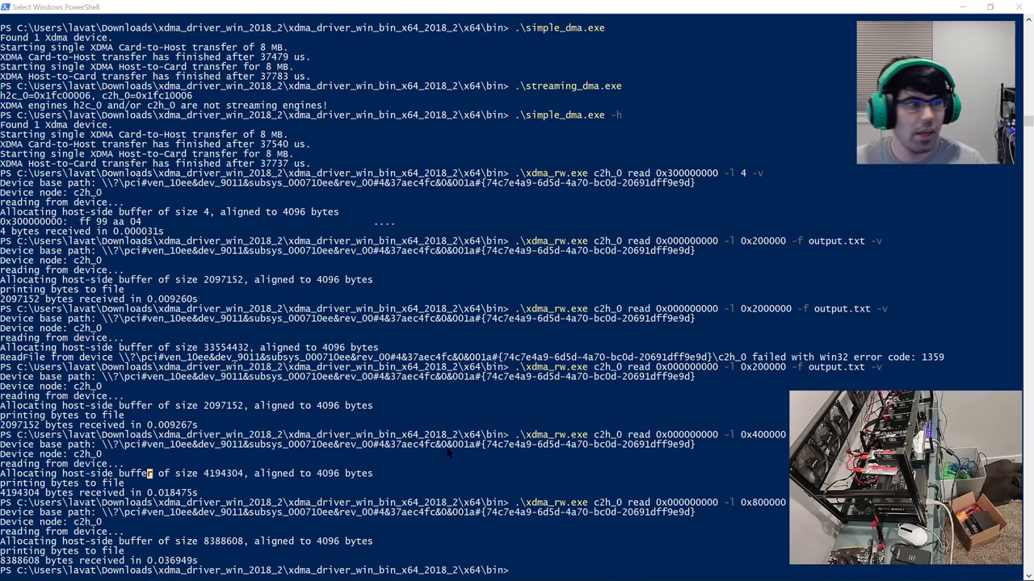
Step: Switch to Notepad++, reload the modified output.txt and examine the memory dump at the end of the file
key("alt+Tab")
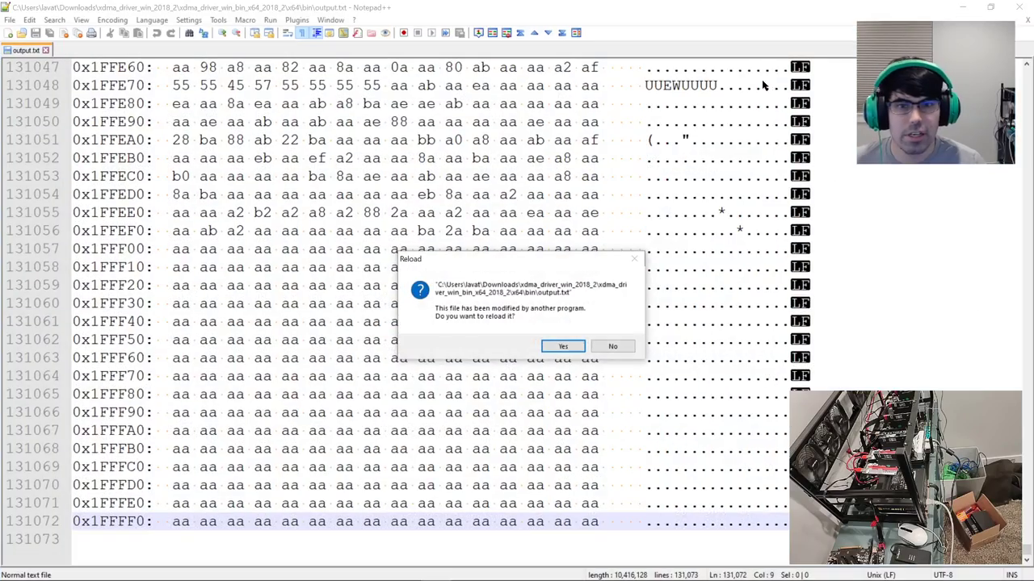
left_click(563, 347)
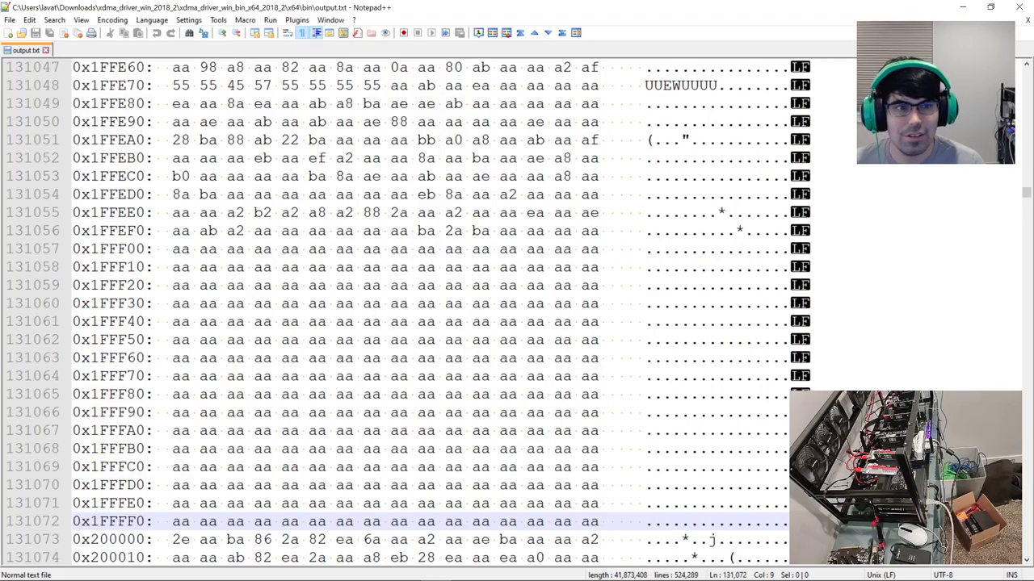
left_click_drag(1026, 203, 1025, 557)
scroll(667, 323, "up", 20)
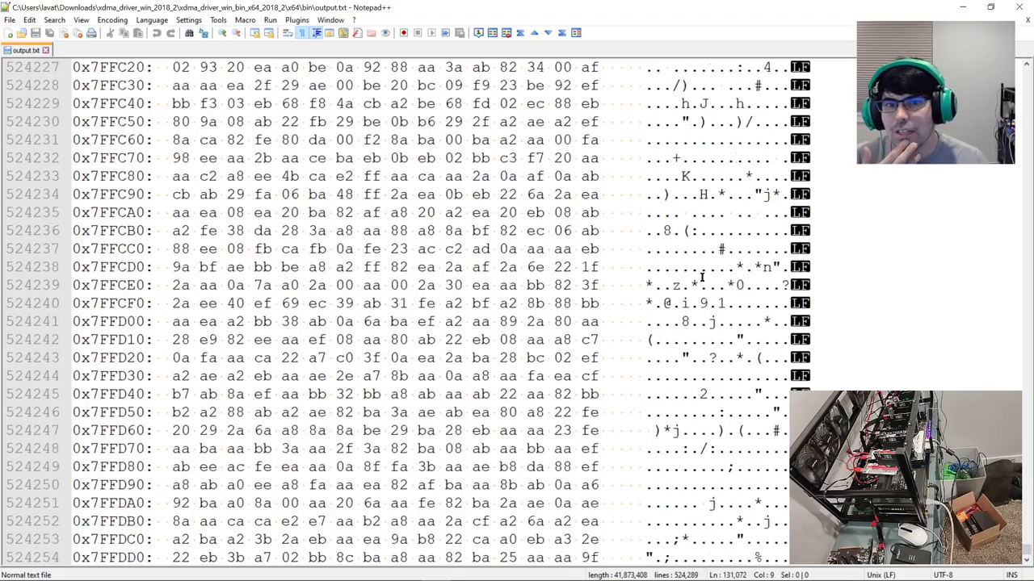
scroll(814, 316, "down", 20)
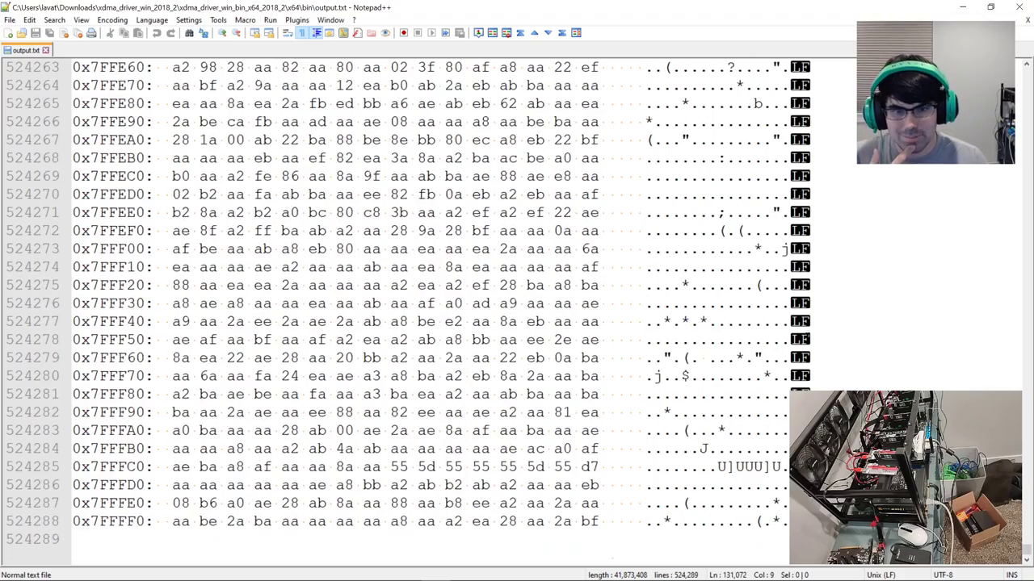
Step: Put away the output.txt, PowerShell and Calculator windows to return to the presentation's Windows Software slide
left_click(966, 5)
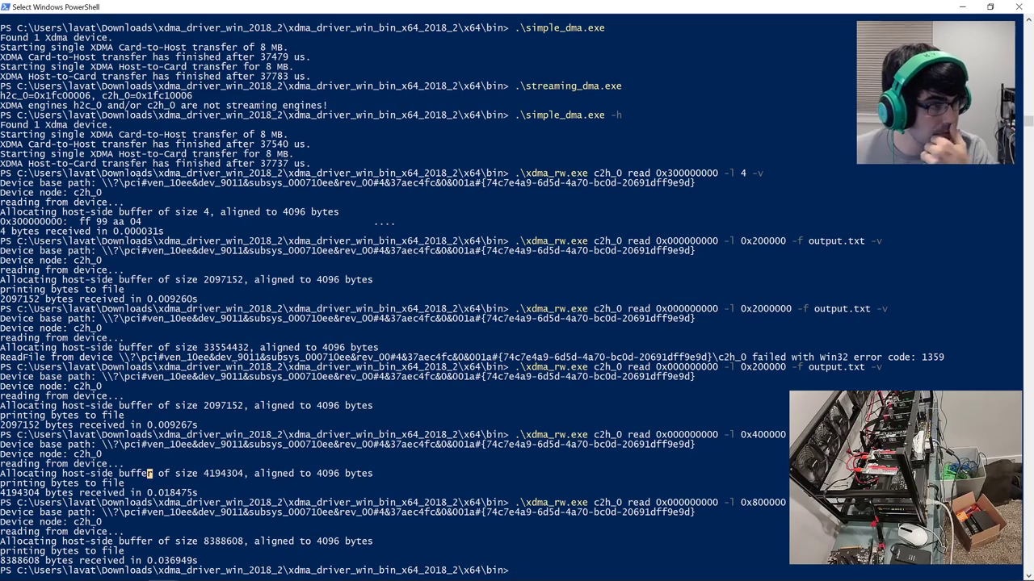
scroll(622, 413, "down", 4)
scroll(484, 460, "up", 4)
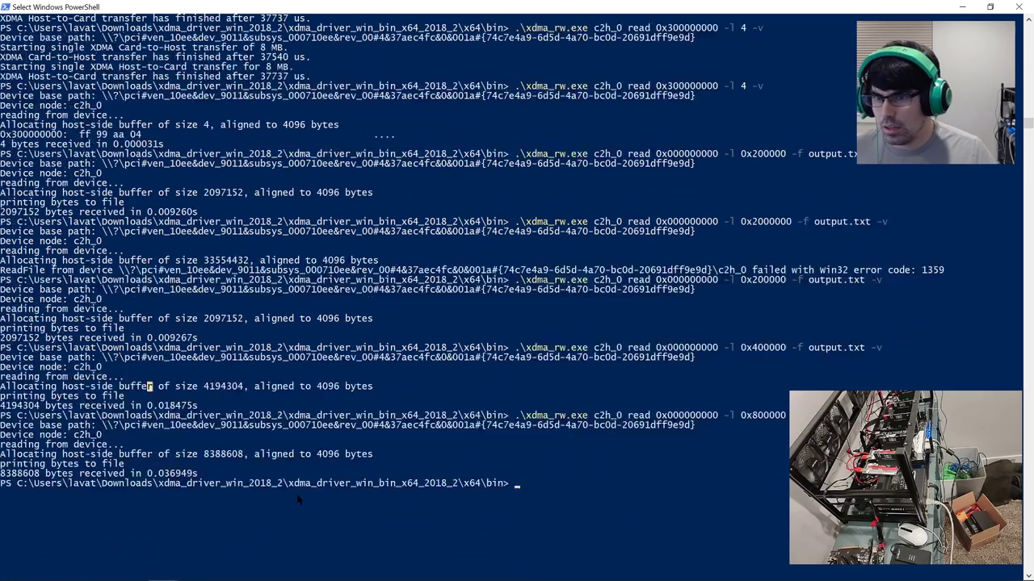
scroll(347, 501, "down", 2)
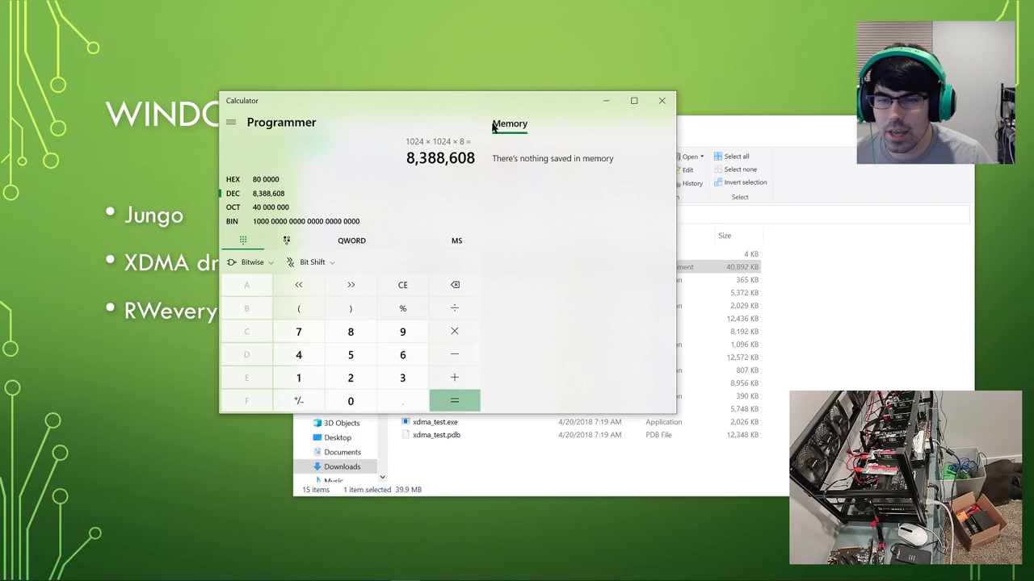
left_click(605, 100)
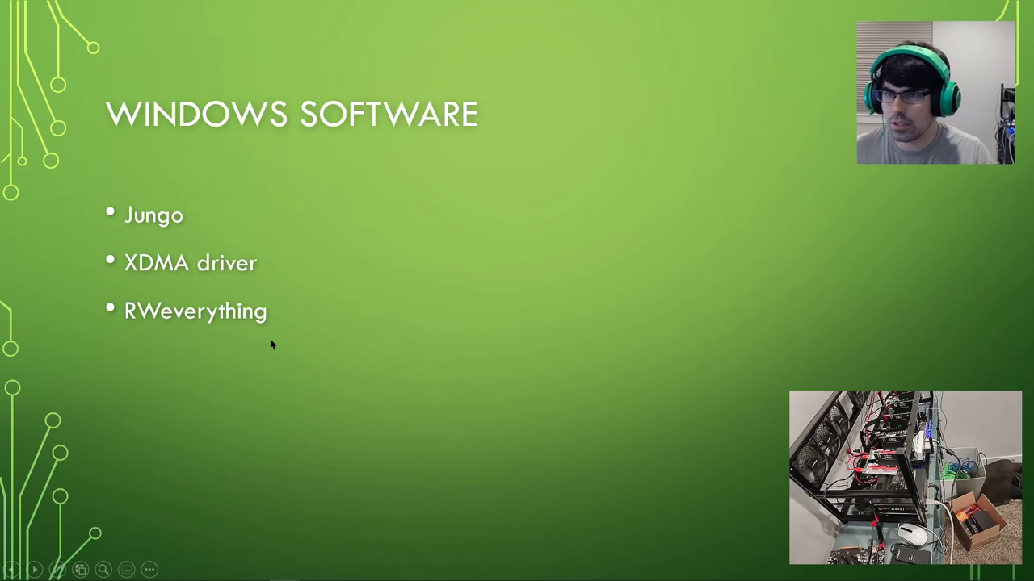
left_click(216, 308)
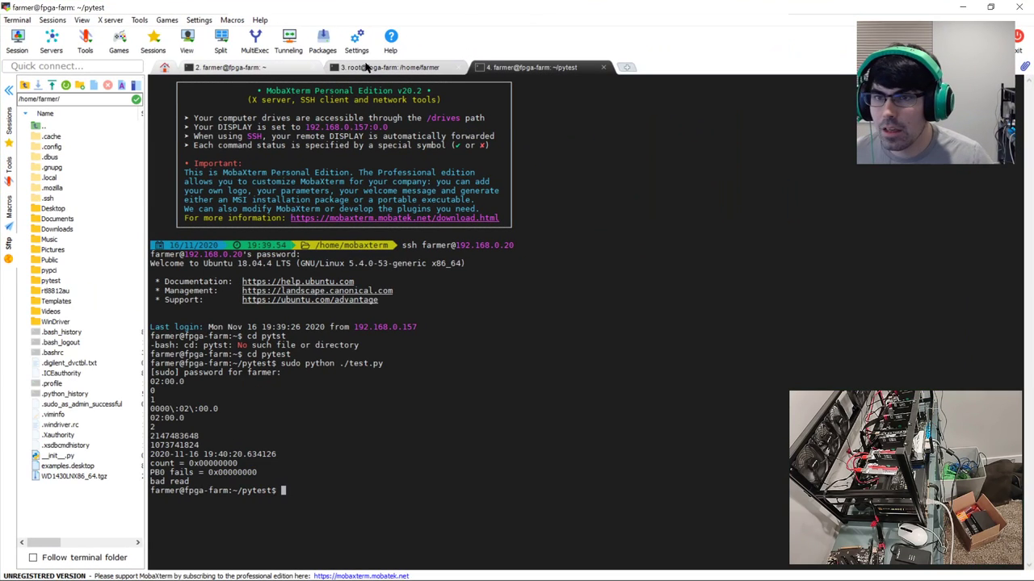
Step: Run lspci in MobaXterm's root@fpga-farm session and highlight the Xilinx memory controller's line in the device list
left_click(370, 68)
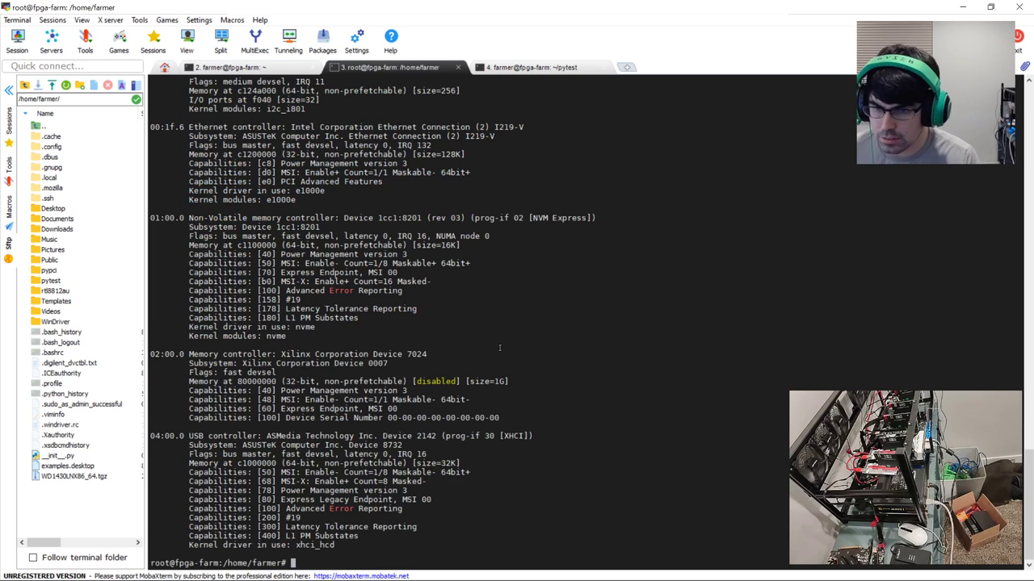
type("lspci")
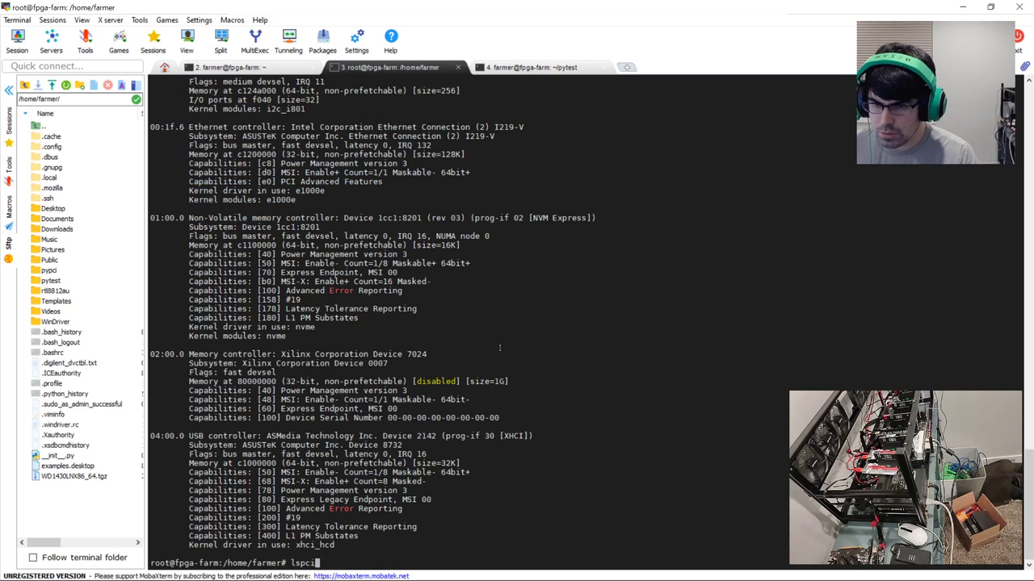
key("Return")
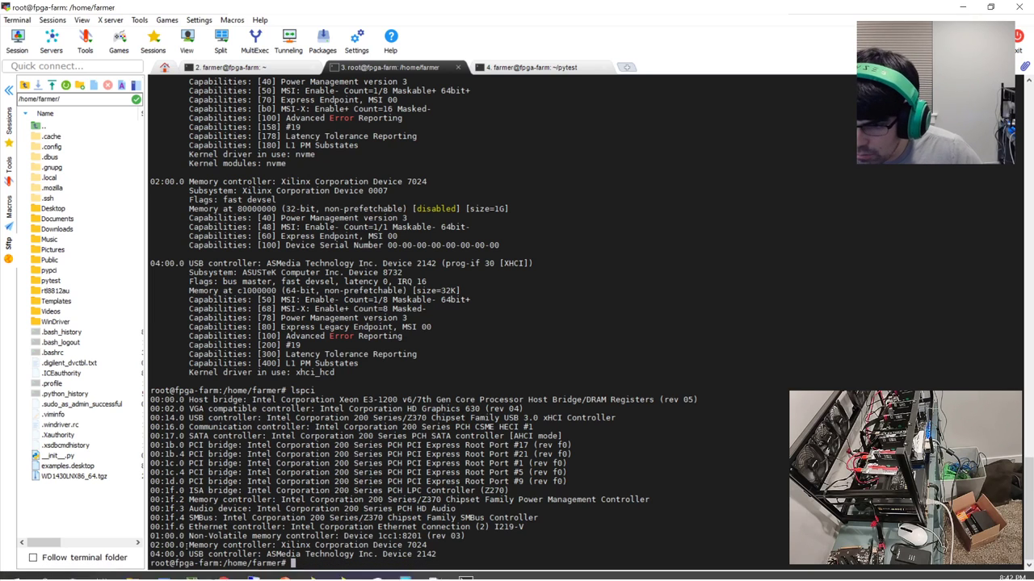
left_click_drag(152, 546, 454, 546)
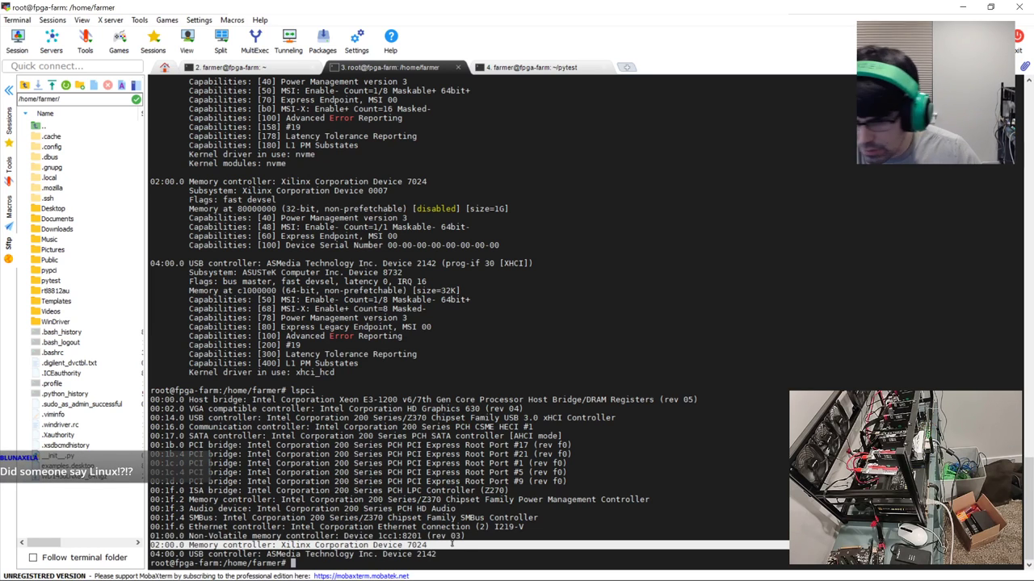
left_click(400, 564)
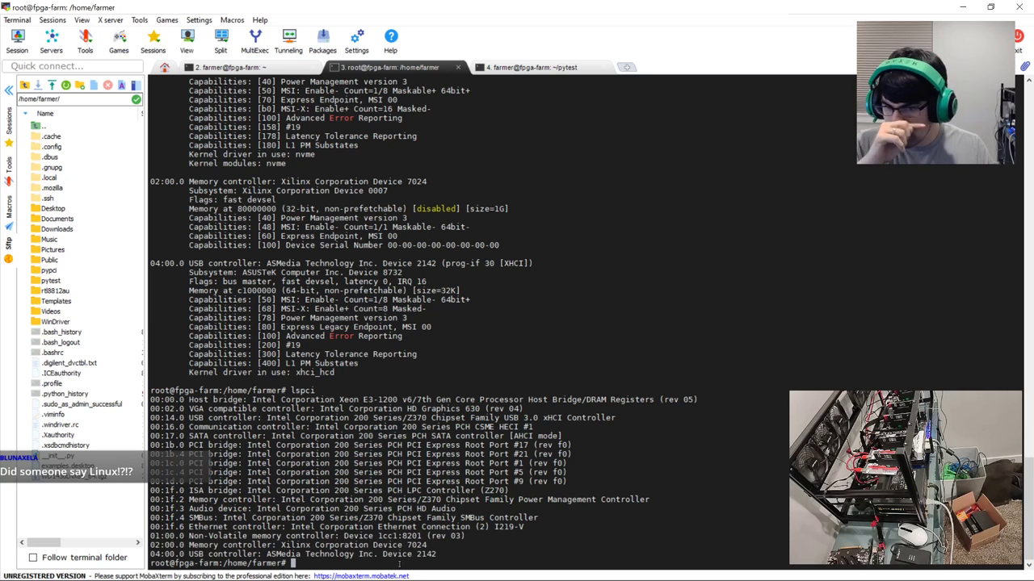
Step: Display the PCI devices as a tree with lspci -t and highlight the branch on bus 02
type("lspci")
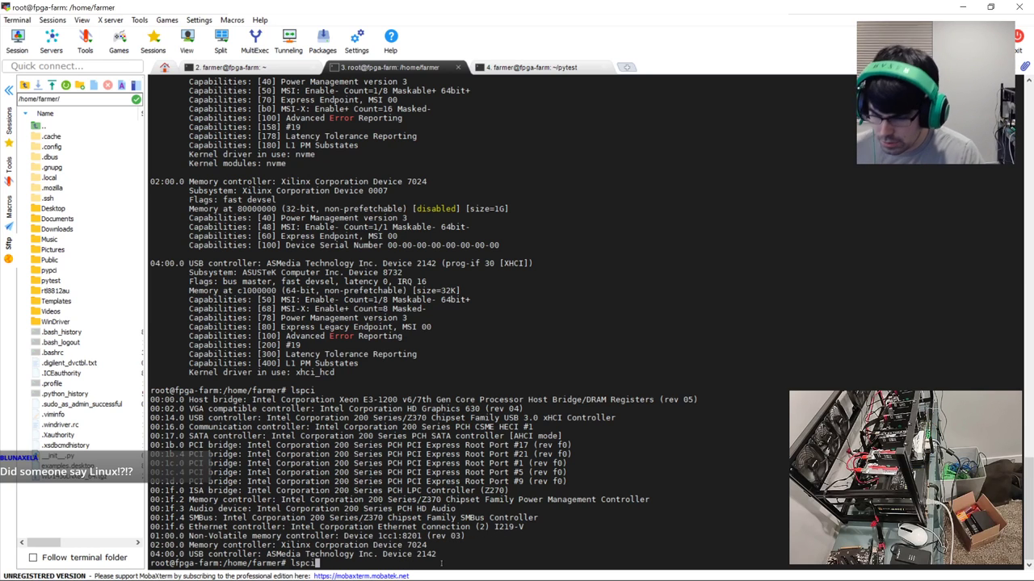
type(" -t")
key("Return")
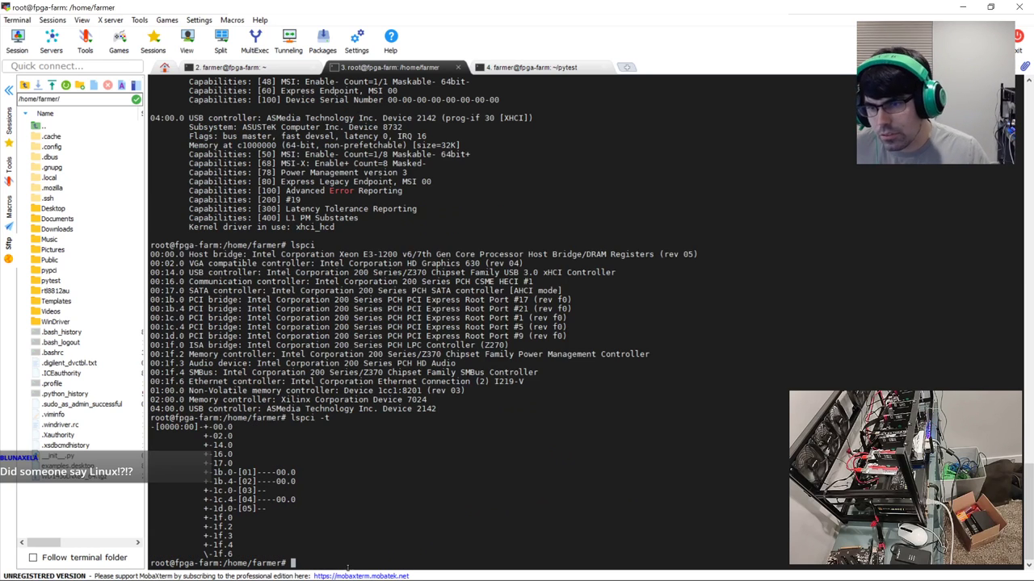
left_click_drag(242, 481, 304, 482)
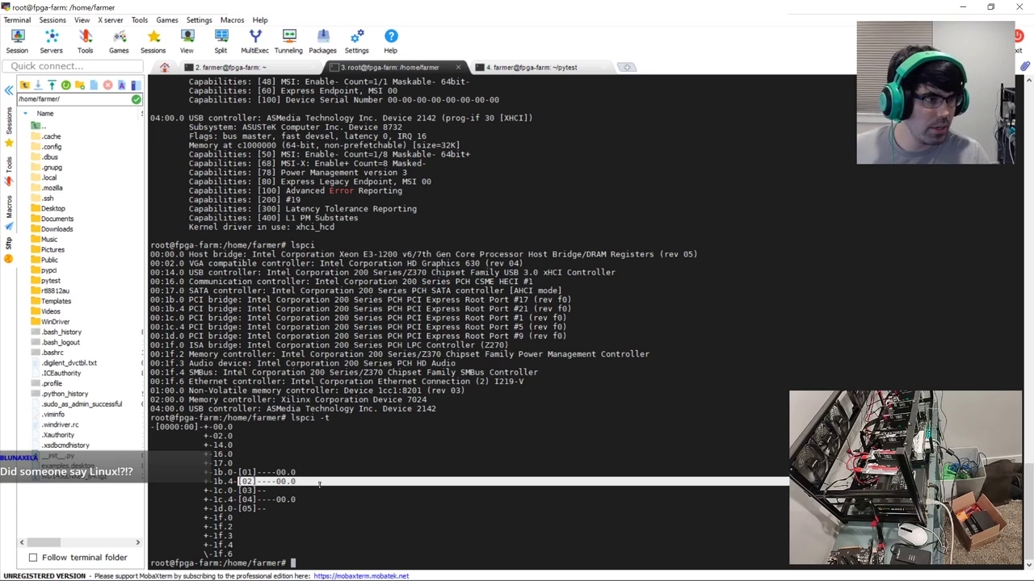
left_click(264, 481)
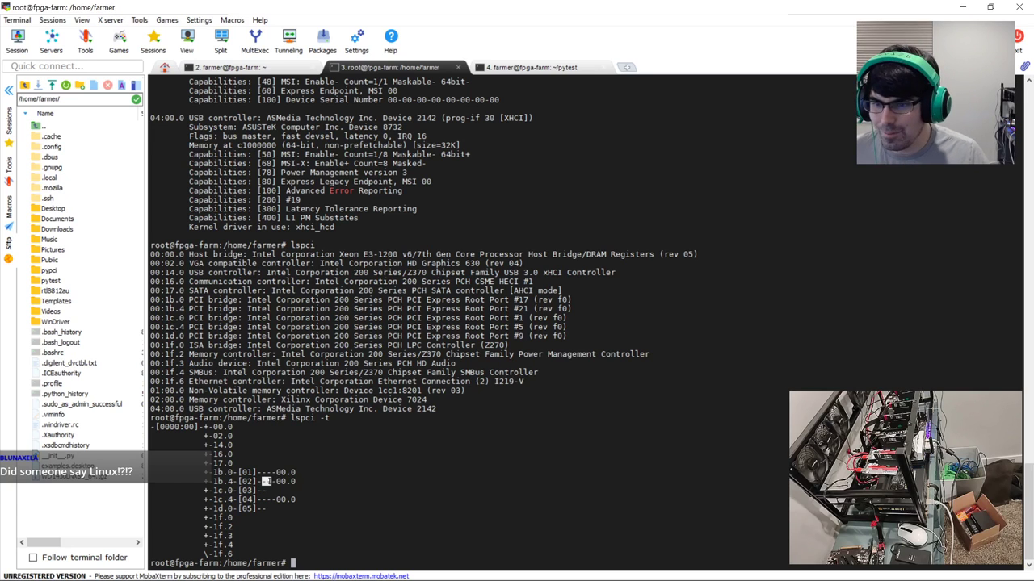
double_click(264, 481)
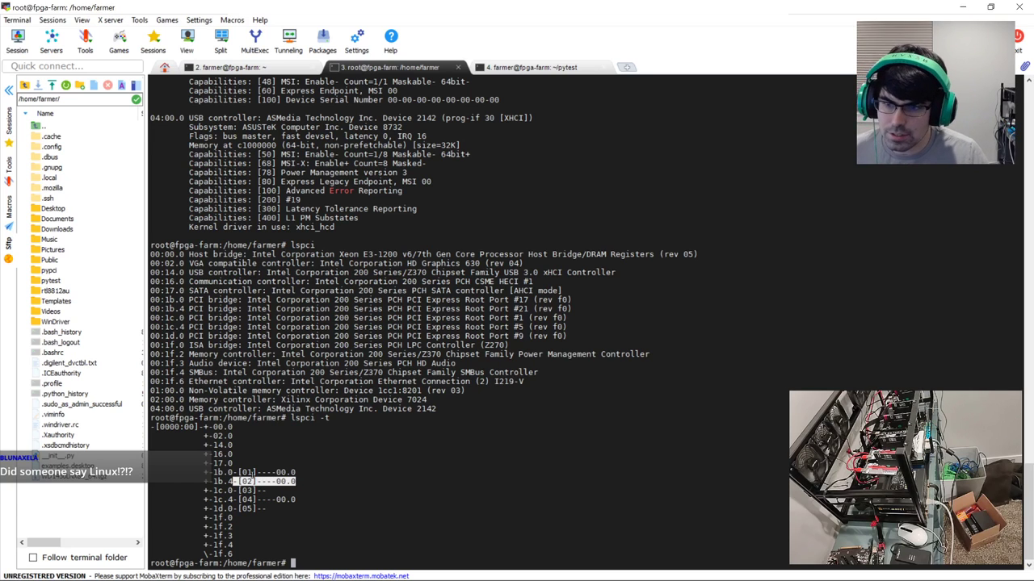
Step: List the PCI devices with lspci -v and highlight the Xilinx device's memory address, size and capabilities
key("Up")
key("BackSpace")
type("v")
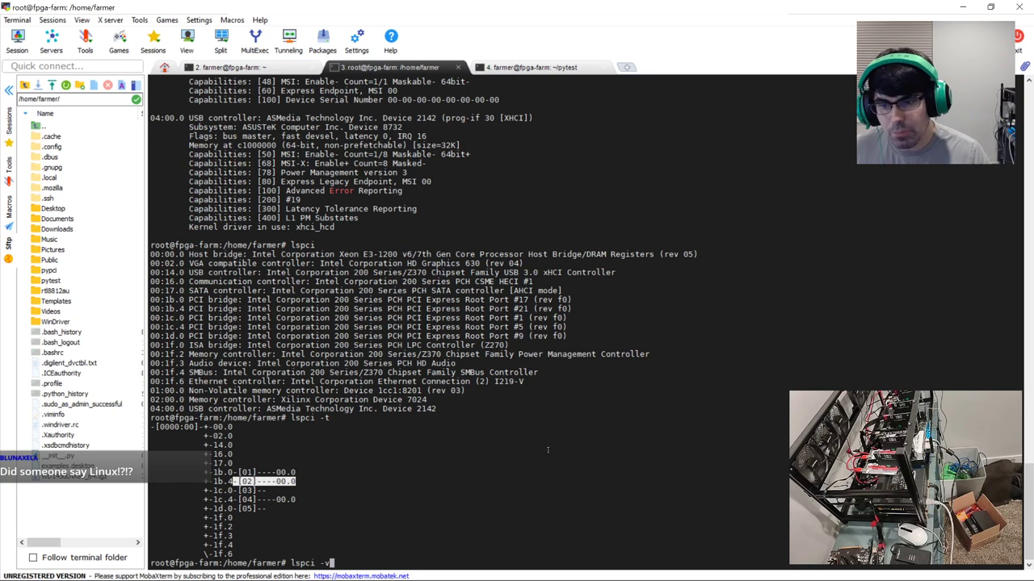
key("Return")
left_click_drag(277, 353, 432, 355)
double_click(369, 382)
left_click_drag(237, 381, 281, 382)
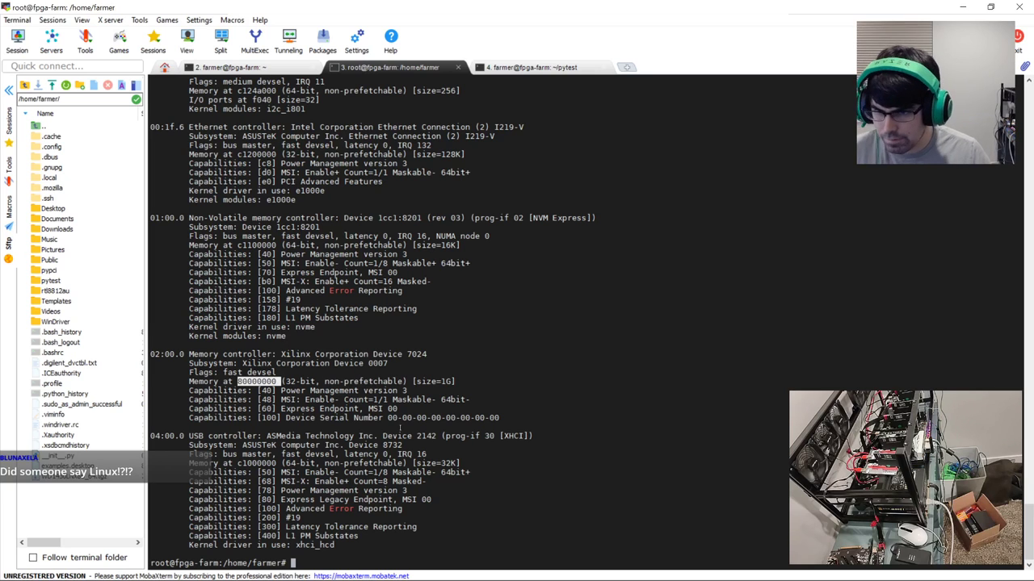
left_click_drag(436, 381, 455, 381)
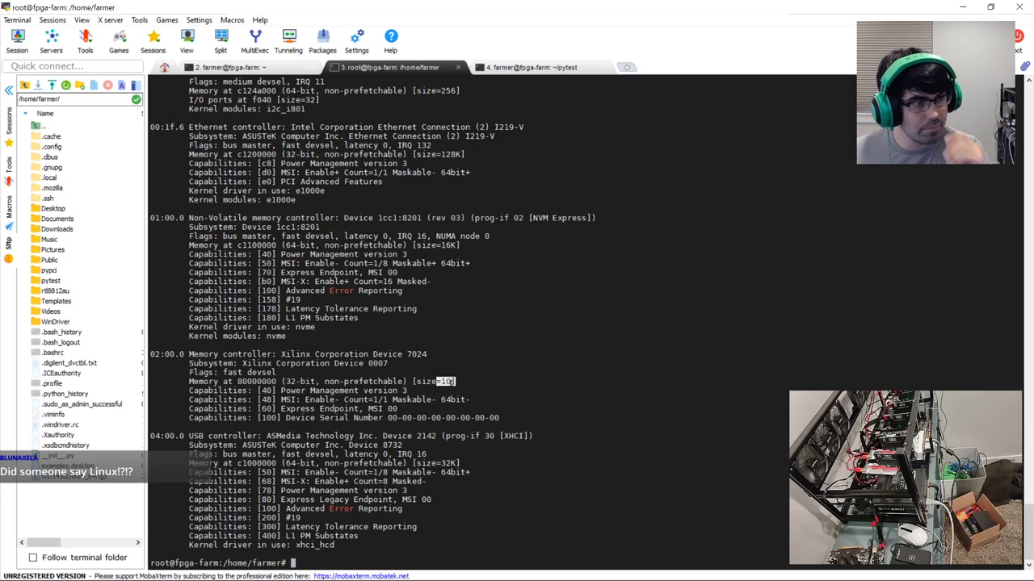
left_click(477, 421)
left_click_drag(517, 415, 151, 392)
left_click(359, 505)
Step: Run lspci -vv and examine the detailed capabilities and link status of the Xilinx endpoint
key("Up")
type("v")
key("Return")
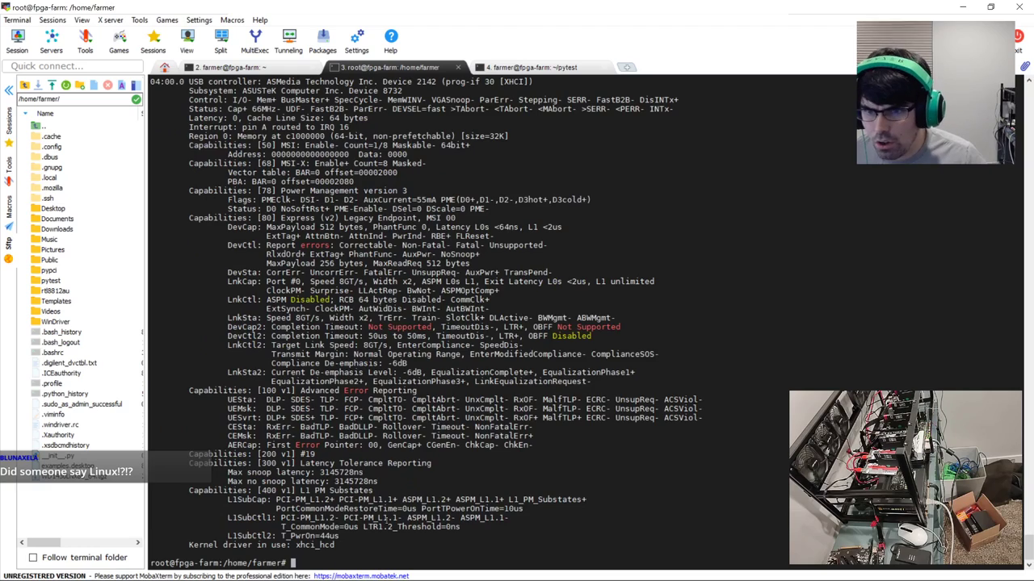
scroll(422, 300, "up", 7)
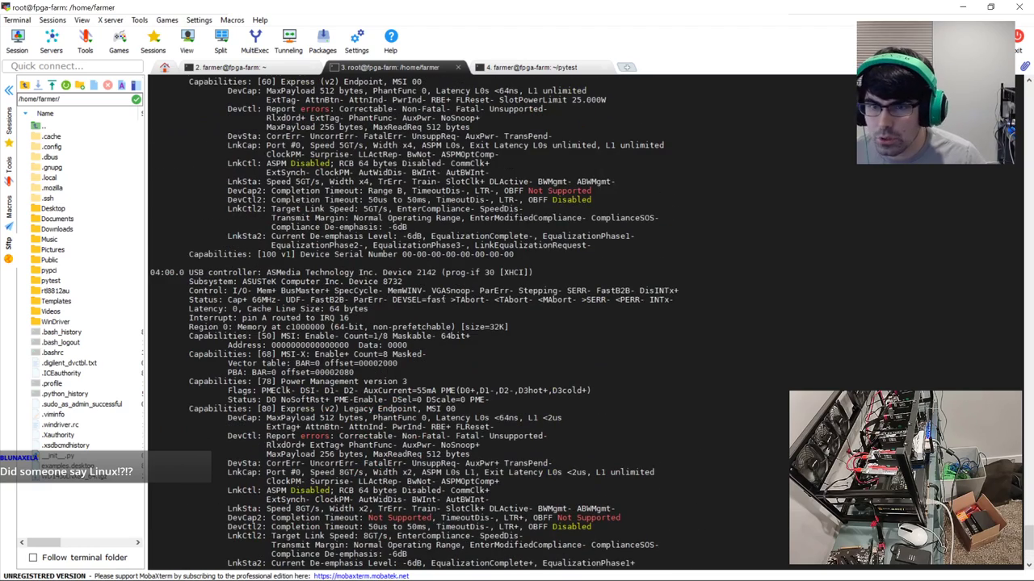
scroll(586, 376, "down", 7)
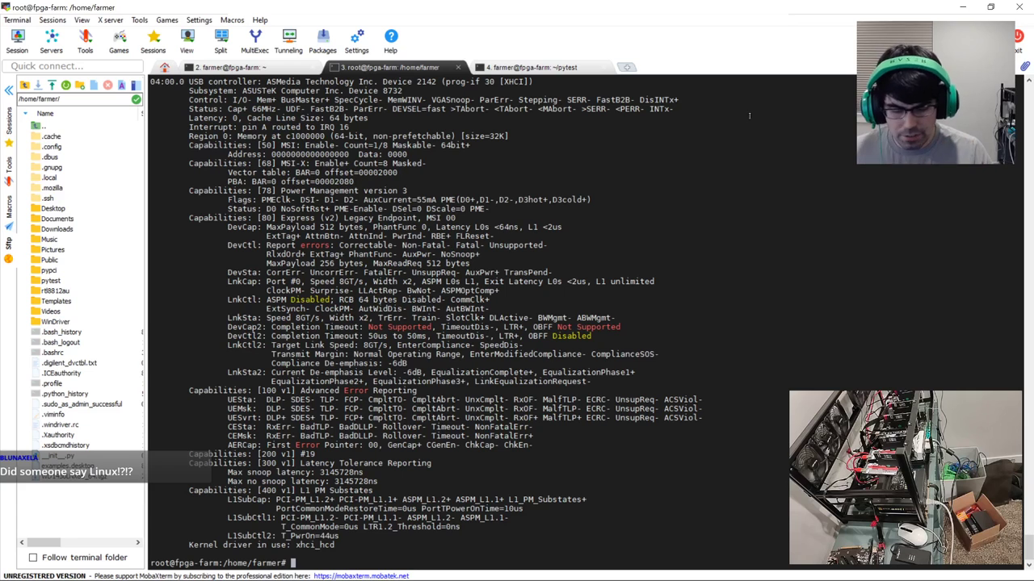
Step: Remove the Xilinx device from the PCI bus with echo 1 > /sys/bus/pci/devices/0000\:02\:00.0/remove
type("echo 1 > /sys/bus/pci/devices/0000\\:05\\:00.0/remove")
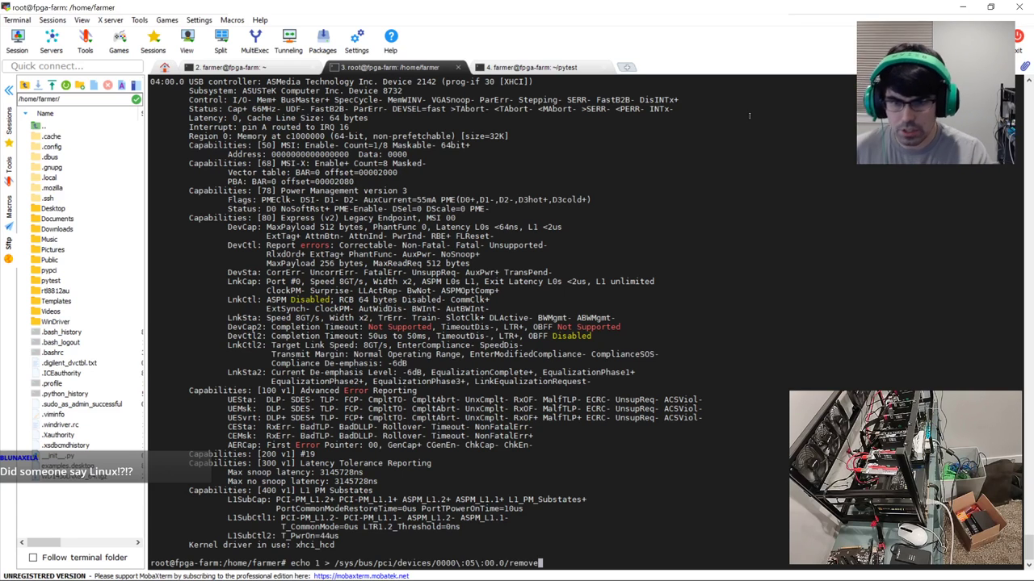
key("Left")
key("Left")
key("Left")
key("Left")
key("Left")
key("Left")
key("Left")
key("Left")
key("Left")
key("Left")
key("Left")
key("Left")
key("Left")
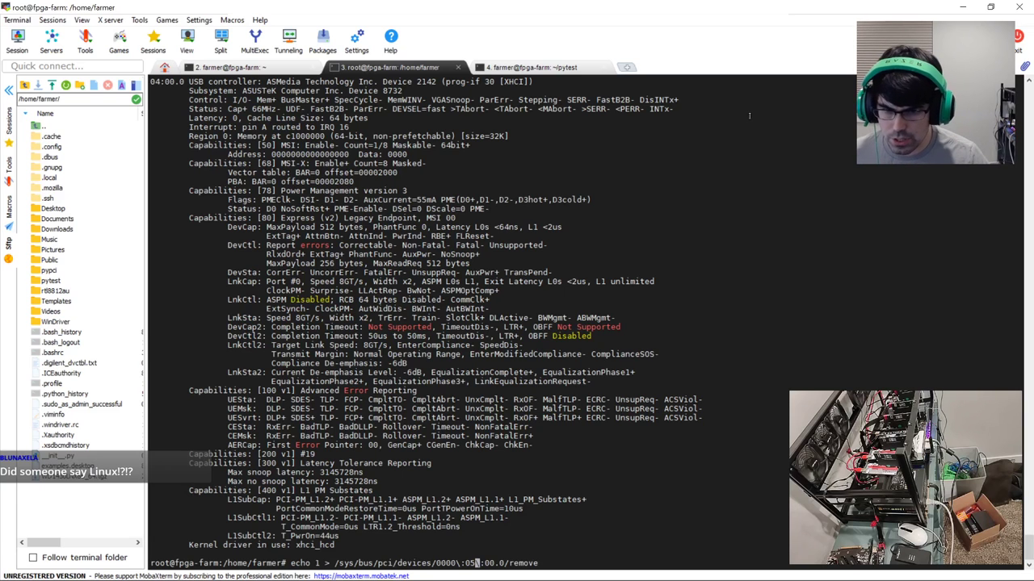
key("Return")
Step: Rescan the PCI bus with echo 1 > /sys/bus/pci/rescan
key("Up")
key("Up")
key("Up")
key("Up")
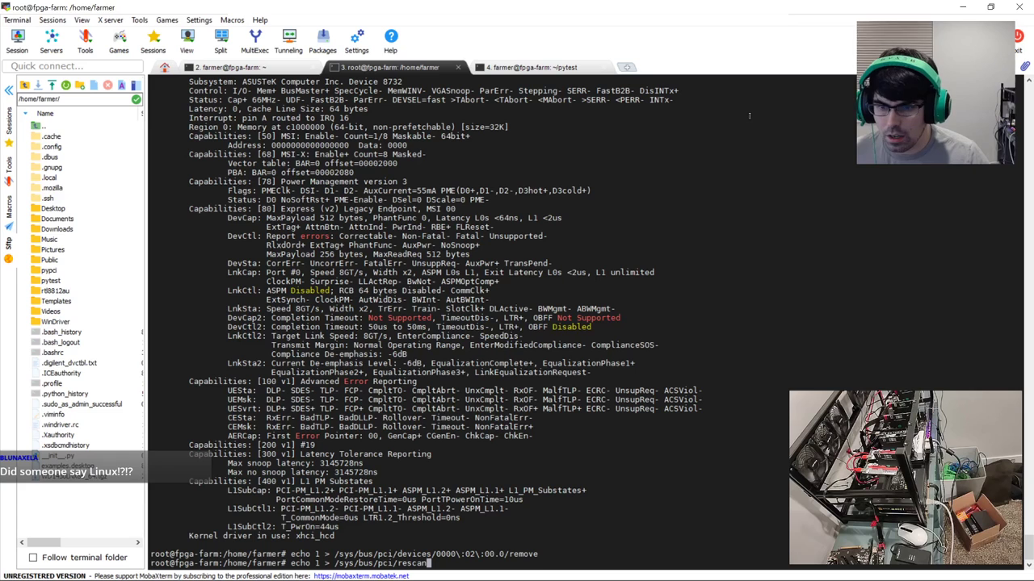
key("Return")
Step: Rerun lspci -v to check the Xilinx device's entry after the bus rescan
type("lspci")
key("BackSpace")
key("BackSpace")
key("BackSpace")
key("BackSpace")
key("BackSpace")
key("Up")
key("Up")
key("Up")
key("Return")
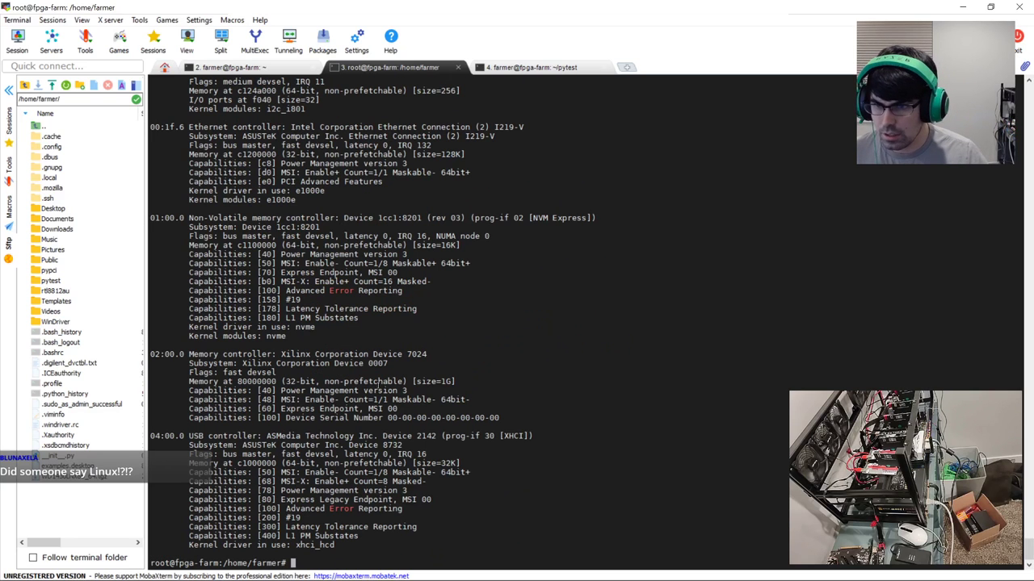
Step: Enable the Xilinx device with echo 1 > /sys/bus/pci/devices/0000\:02\:00.0/enable
key("Up")
key("Up")
key("Up")
key("Down")
key("Down")
key("Up")
key("BackSpace")
key("BackSpace")
key("BackSpace")
key("BackSpace")
key("BackSpace")
key("BackSpace")
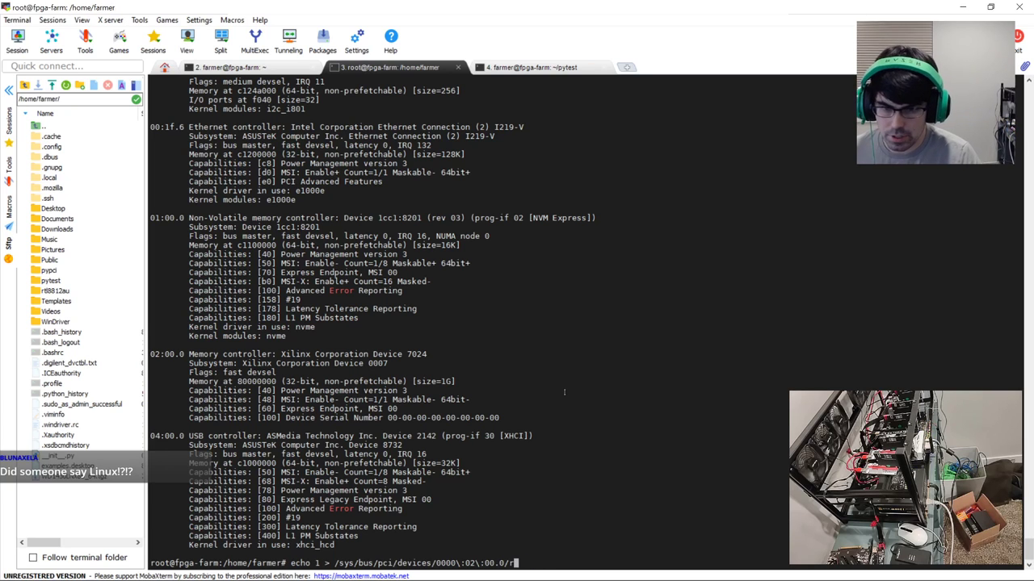
type("enable")
key("Return")
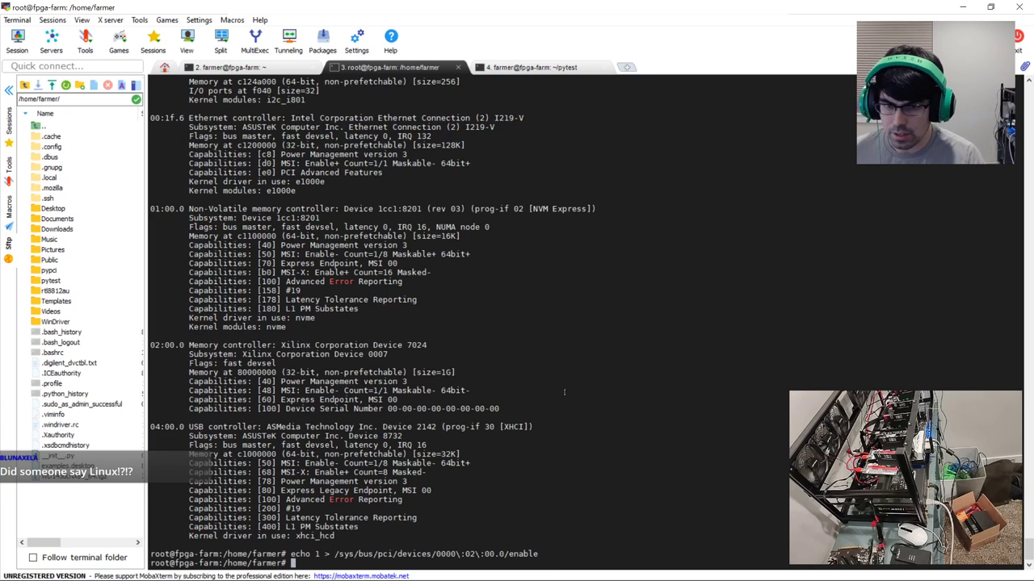
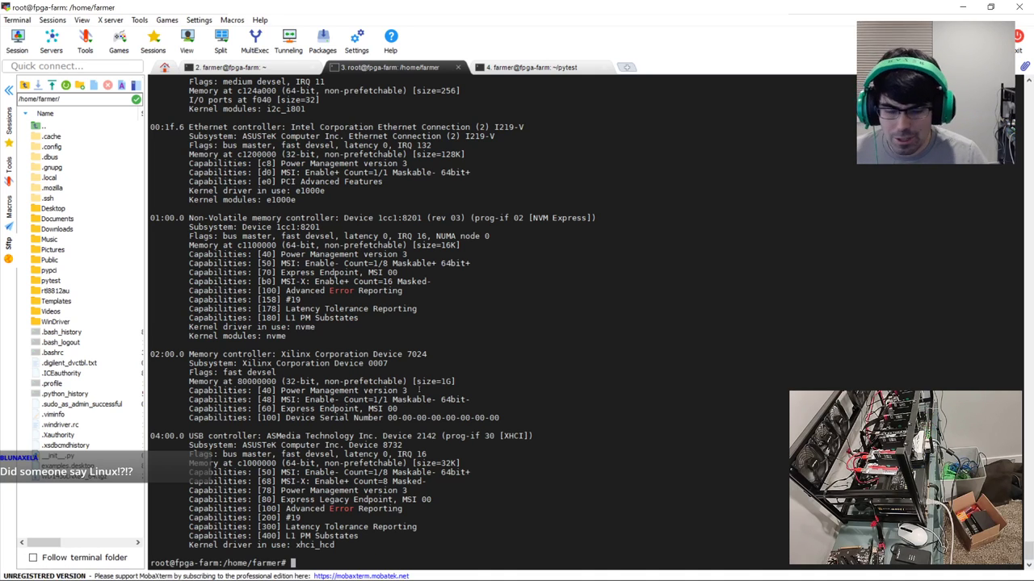
Step: In the farmer@fpga-farm pytest session, open test.py from the remote pytest folder in Visual Studio Code
left_click(533, 67)
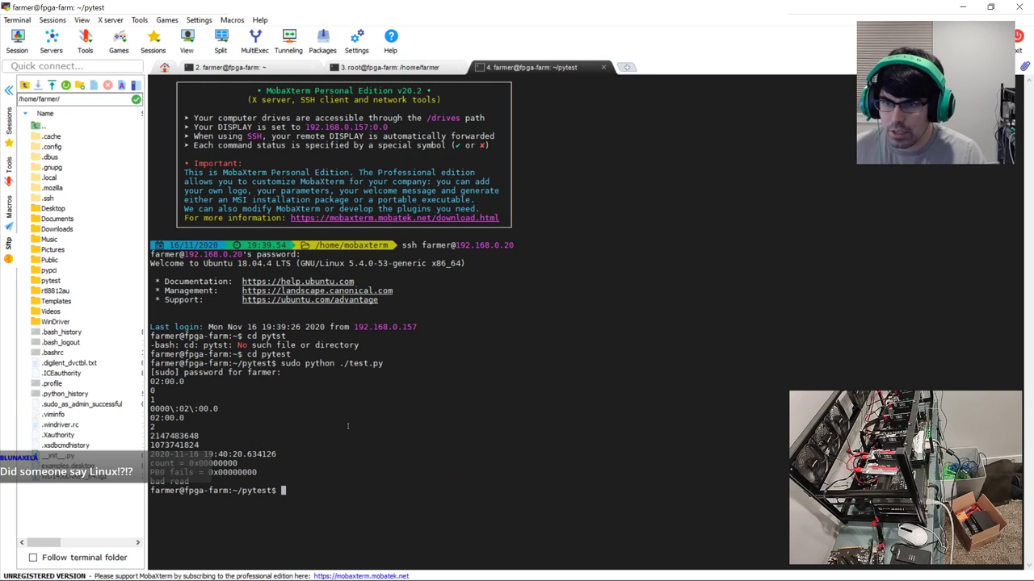
double_click(50, 281)
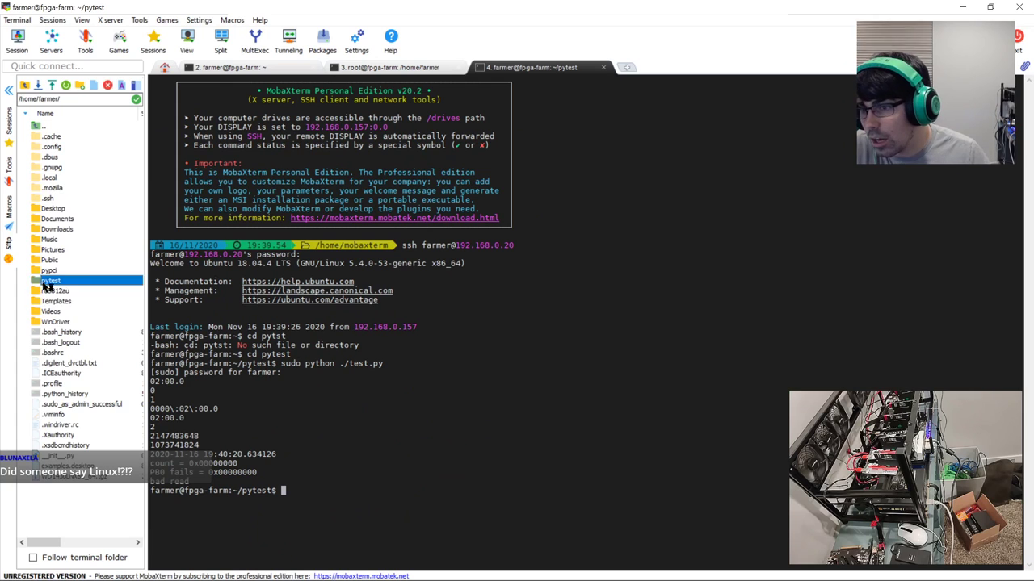
right_click(53, 178)
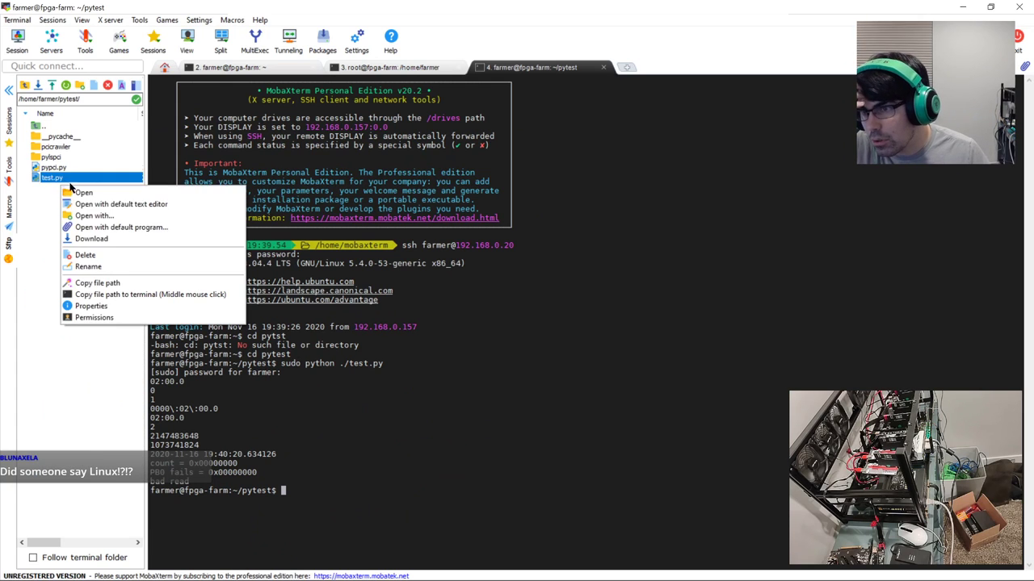
left_click(97, 211)
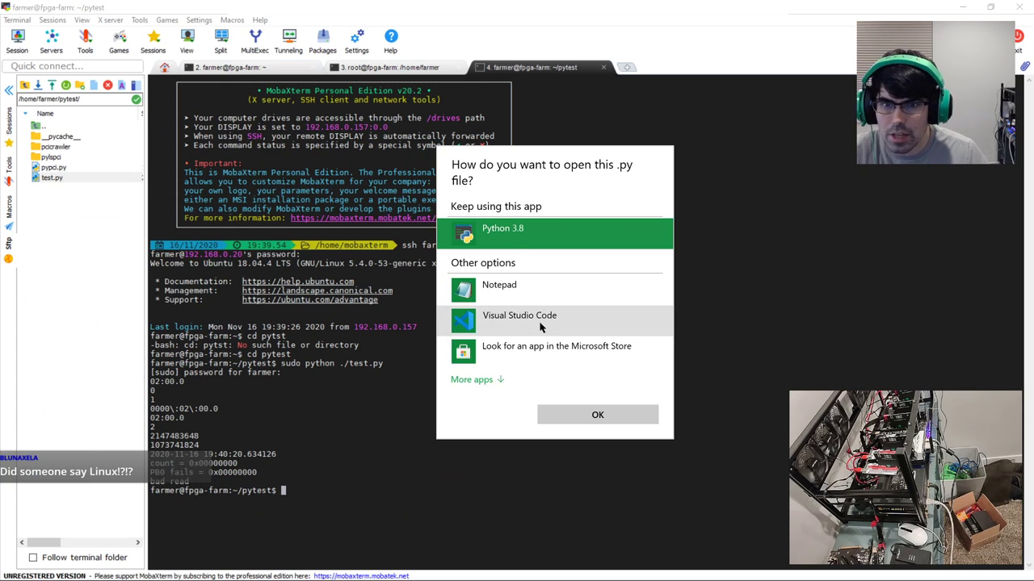
double_click(566, 328)
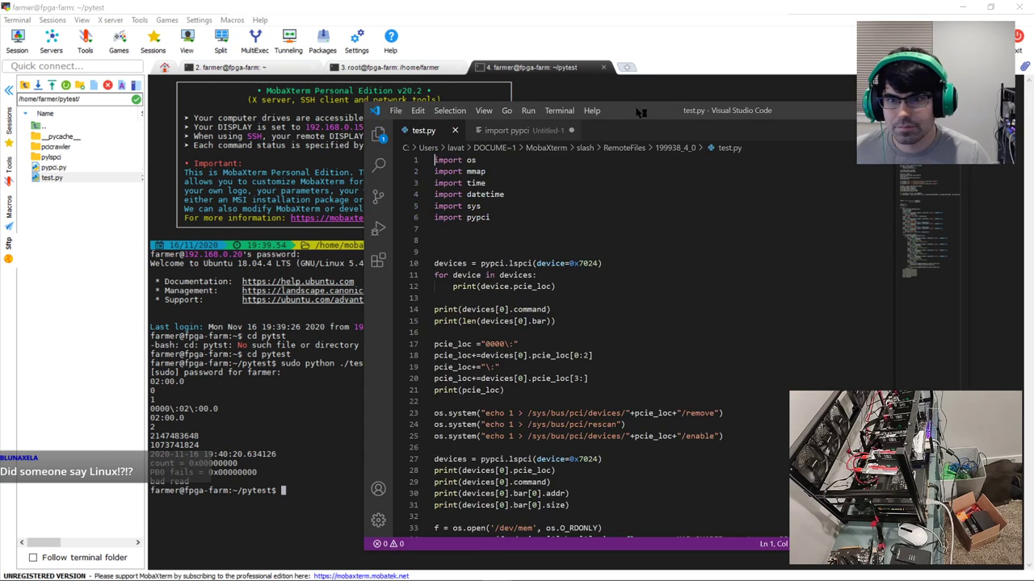
Step: Leave the slide show and arrange the Visual Studio Code and MobaXterm windows side by side
key("super+Right")
key("Escape")
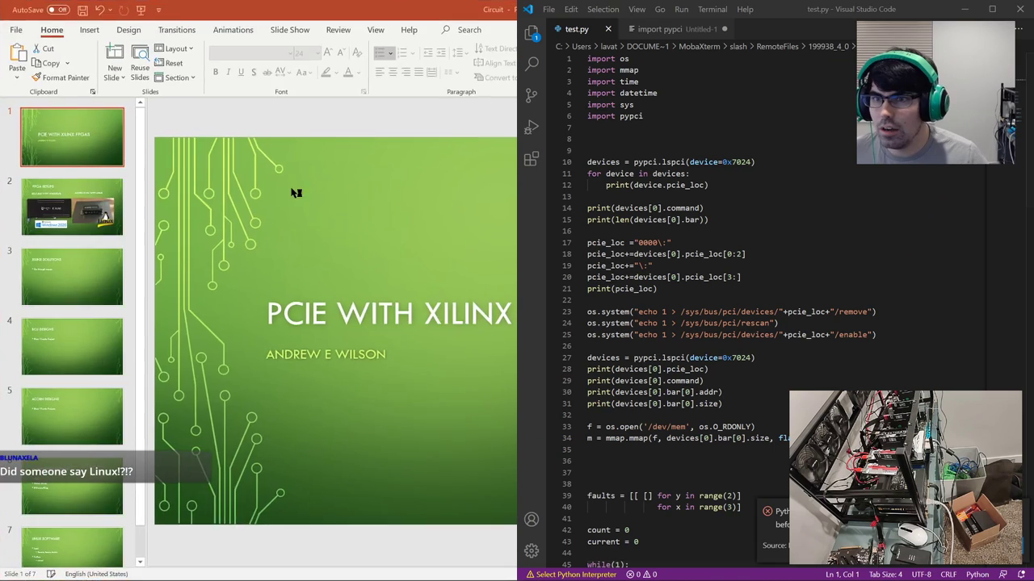
key("alt+Tab")
left_click(317, 515)
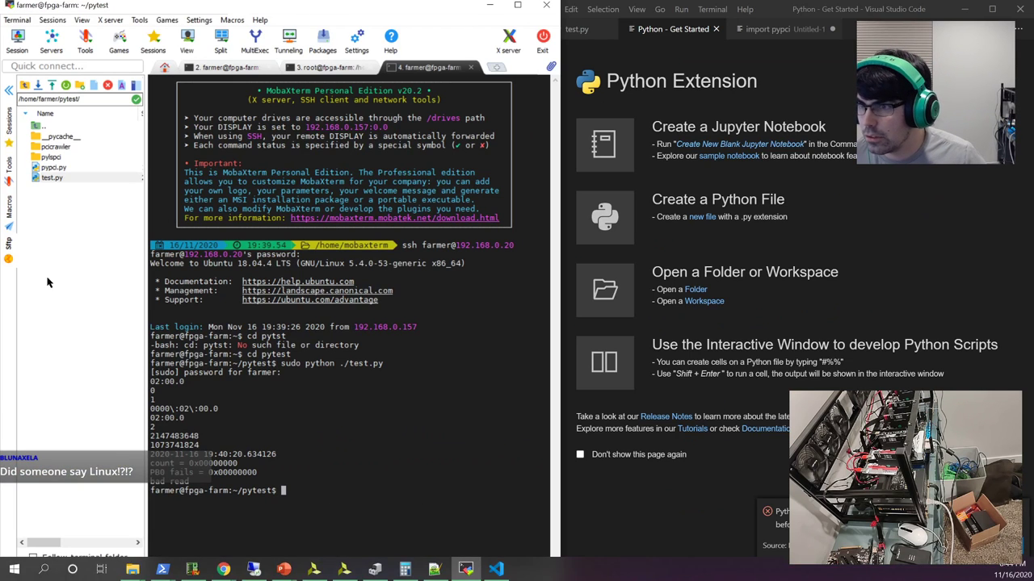
Step: Fit MobaXterm beside Visual Studio Code with its file sidebar collapsed, and clear the terminal
left_click(8, 90)
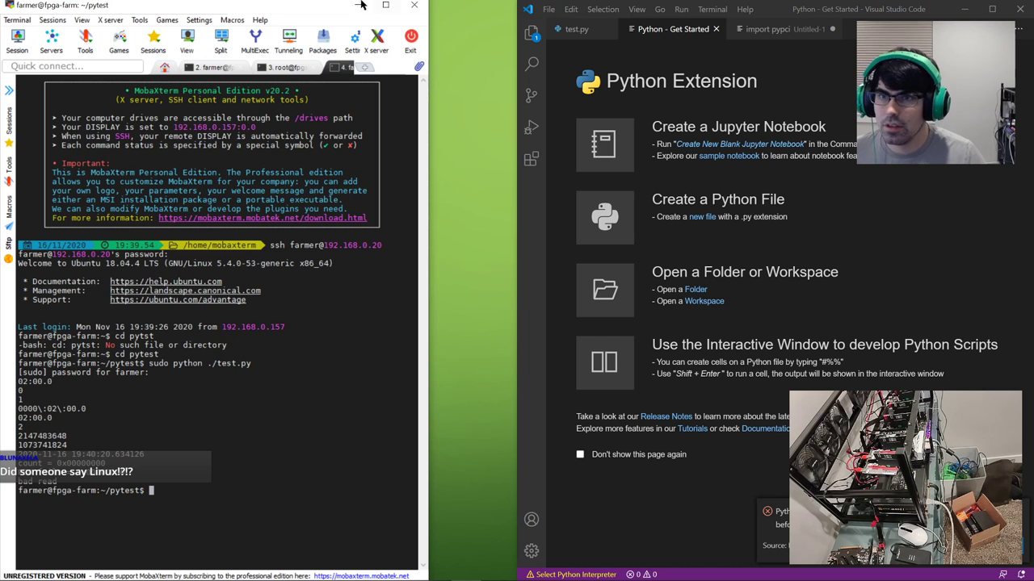
key("super+Left")
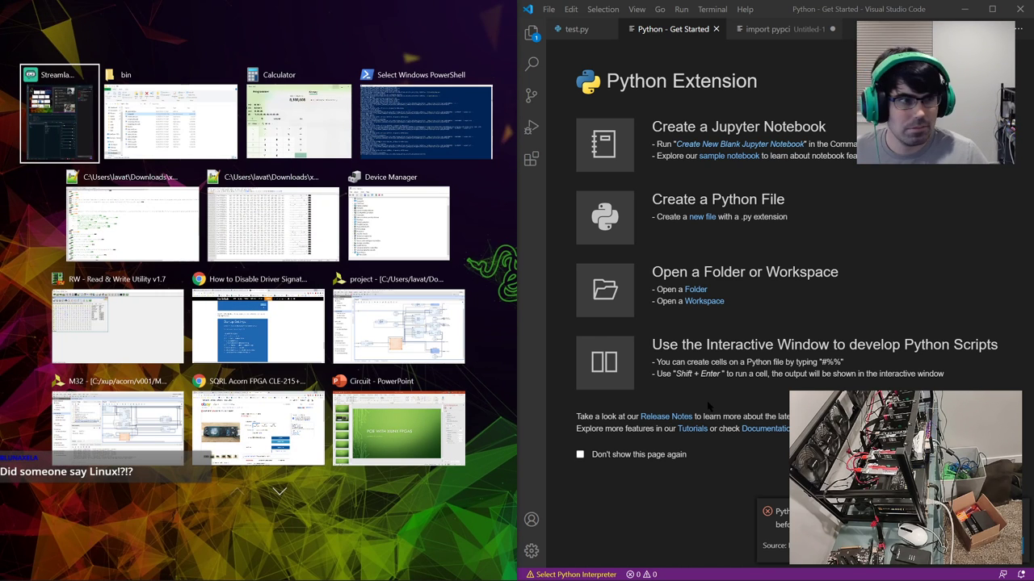
left_click(436, 452)
key("alt+Tab")
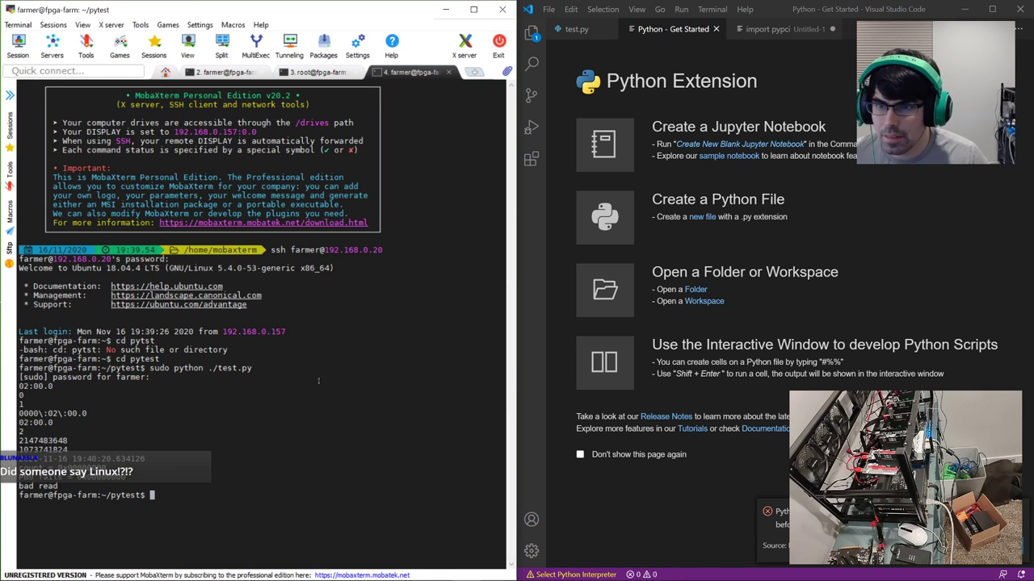
key("ctrl+l")
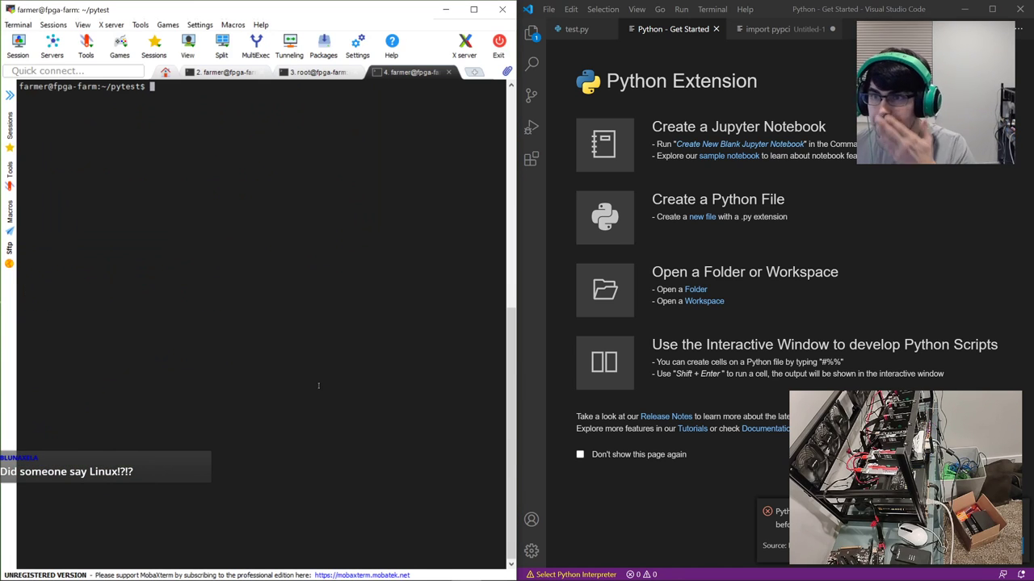
Step: Review test.py from the pypci device lookup through the mmap setup and read loop to the fault-count prints
left_click(582, 29)
scroll(730, 323, "down", 3)
scroll(719, 275, "up", 3)
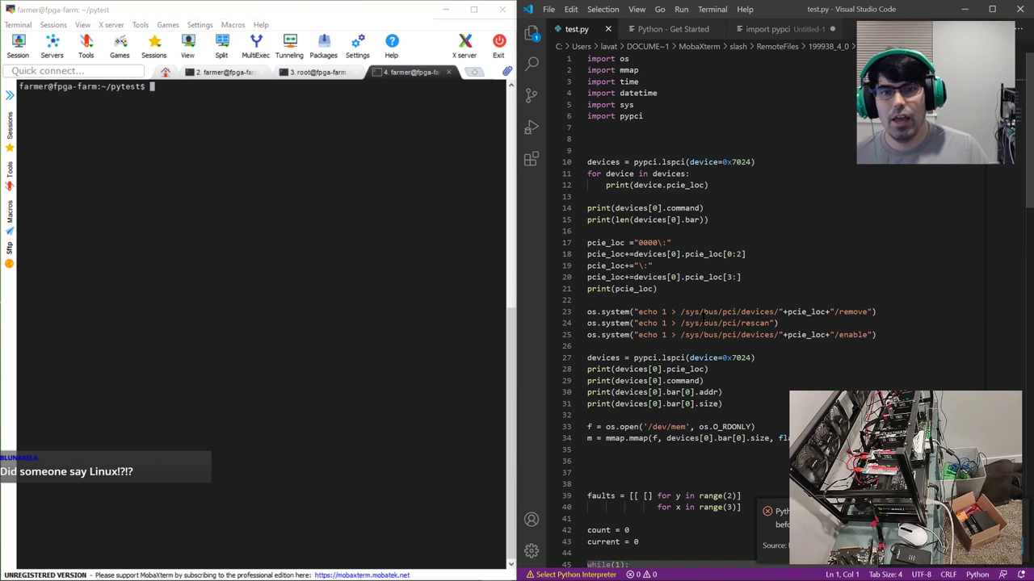
double_click(645, 161)
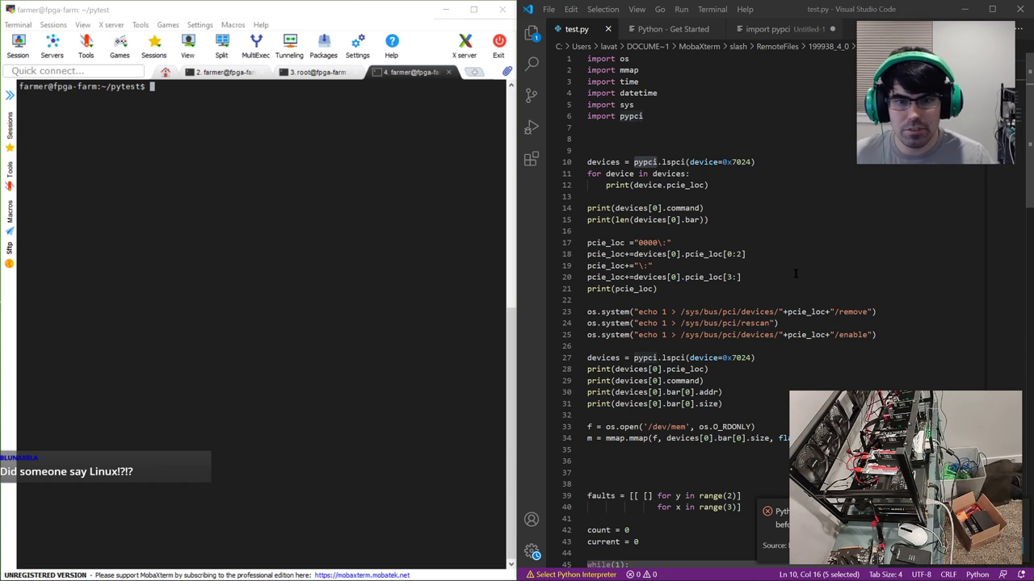
scroll(798, 315, "down", 4)
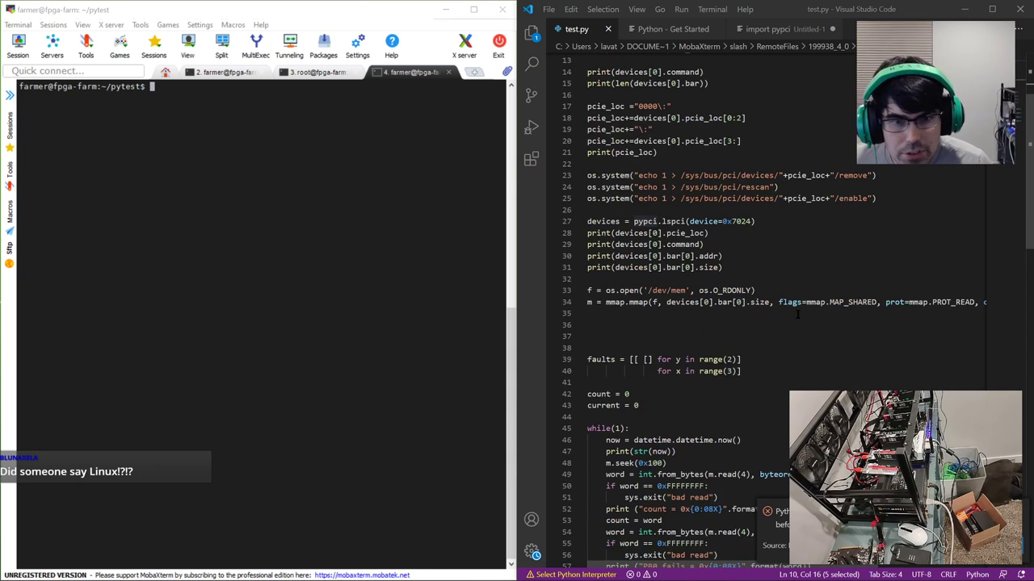
left_click_drag(611, 302, 657, 302)
scroll(638, 281, "down", 5)
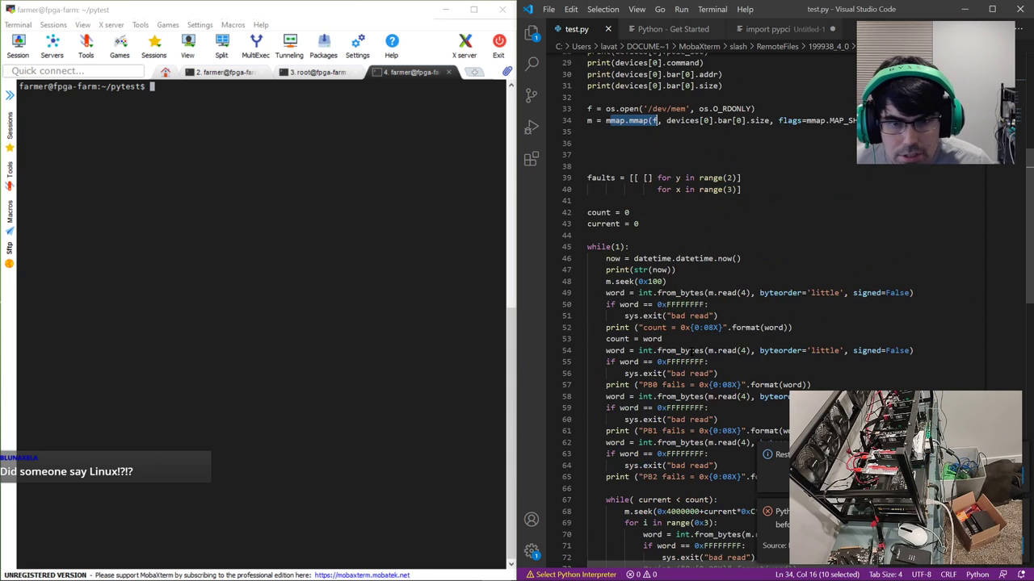
left_click_drag(605, 281, 681, 292)
scroll(680, 311, "down", 5)
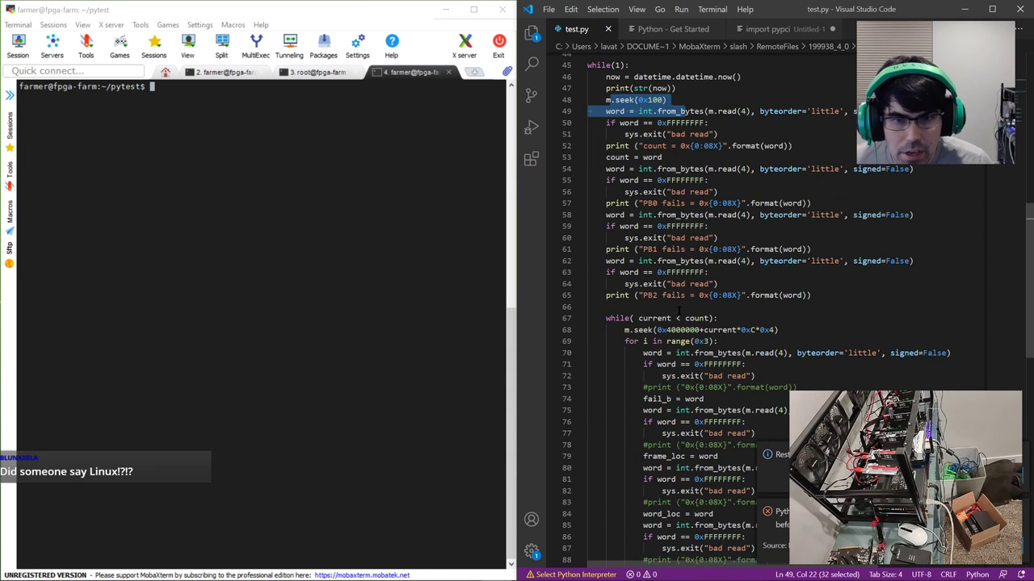
scroll(727, 323, "down", 8)
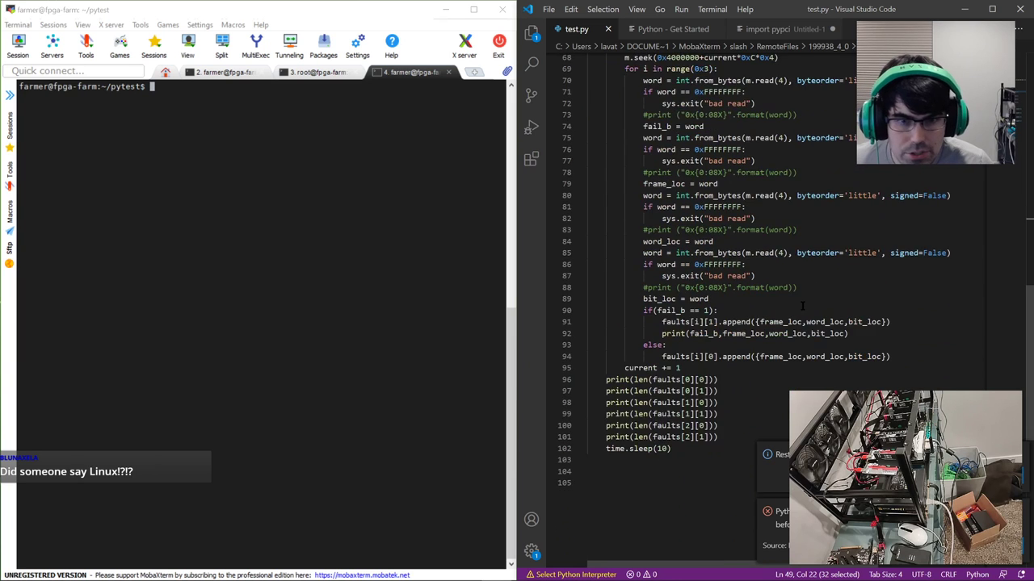
scroll(805, 300, "up", 13)
scroll(806, 300, "up", 9)
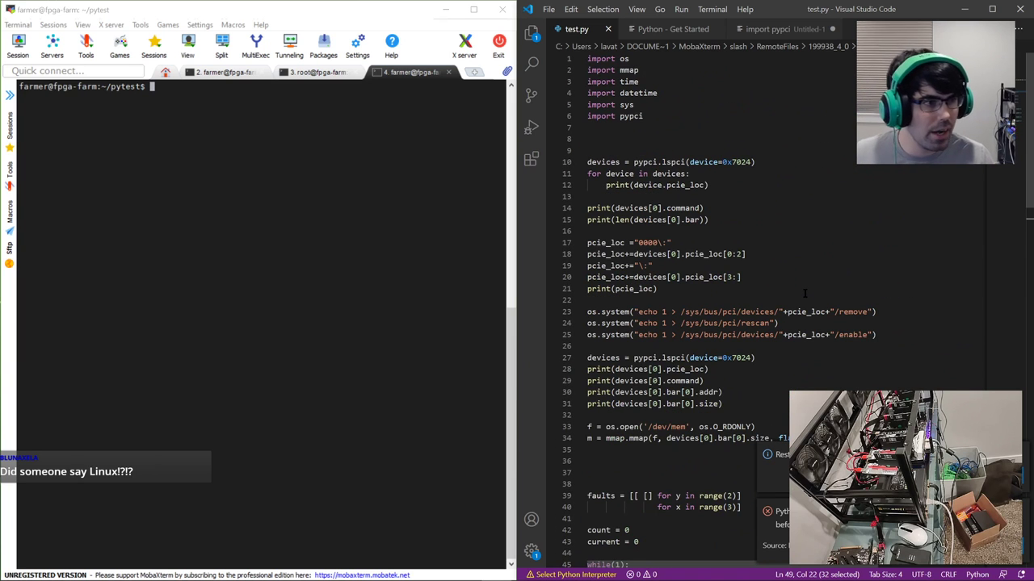
Step: Start an interactive Python session in the pytest terminal and import pypci
left_click(155, 224)
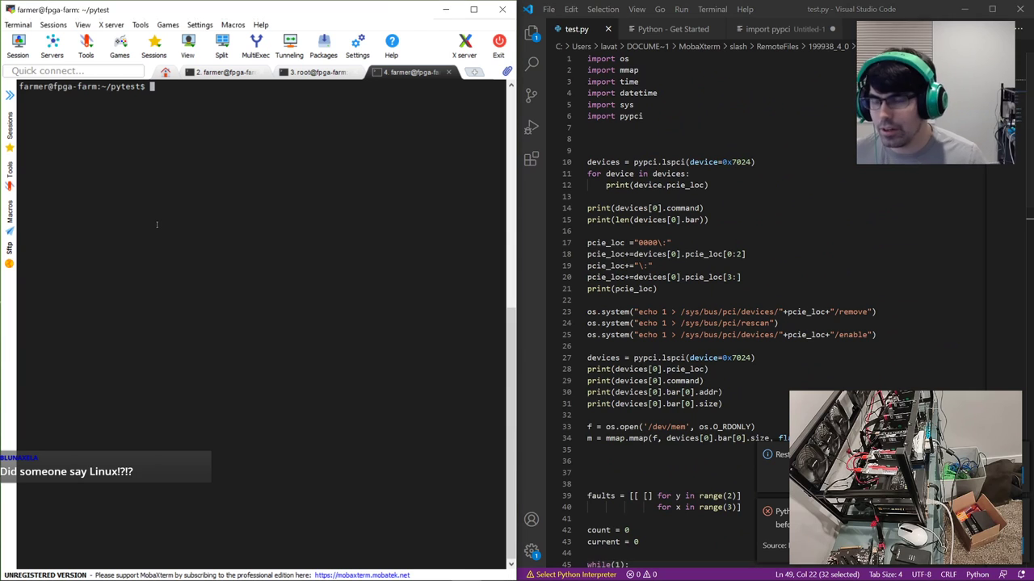
type("python")
key("Return")
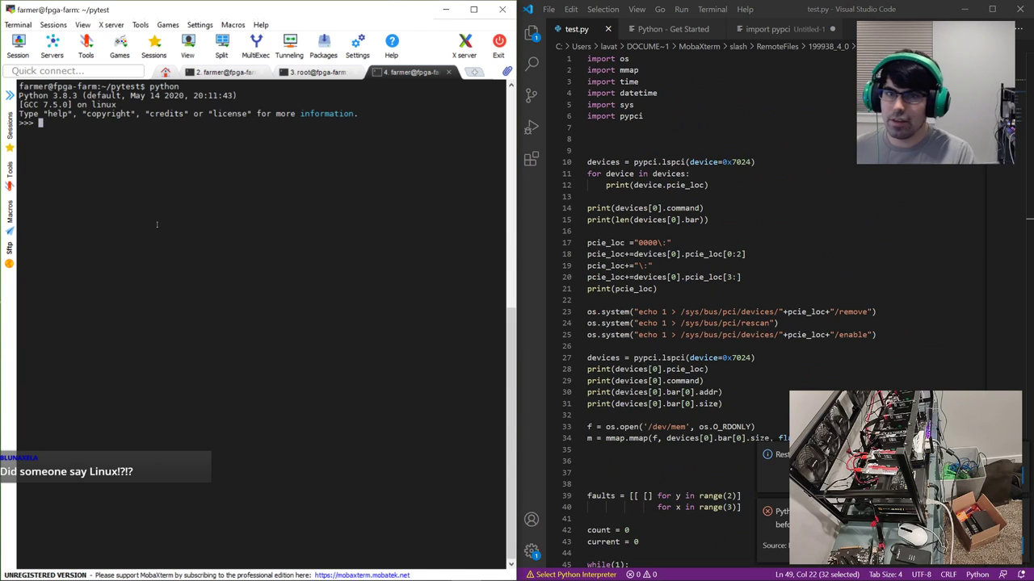
type("import p")
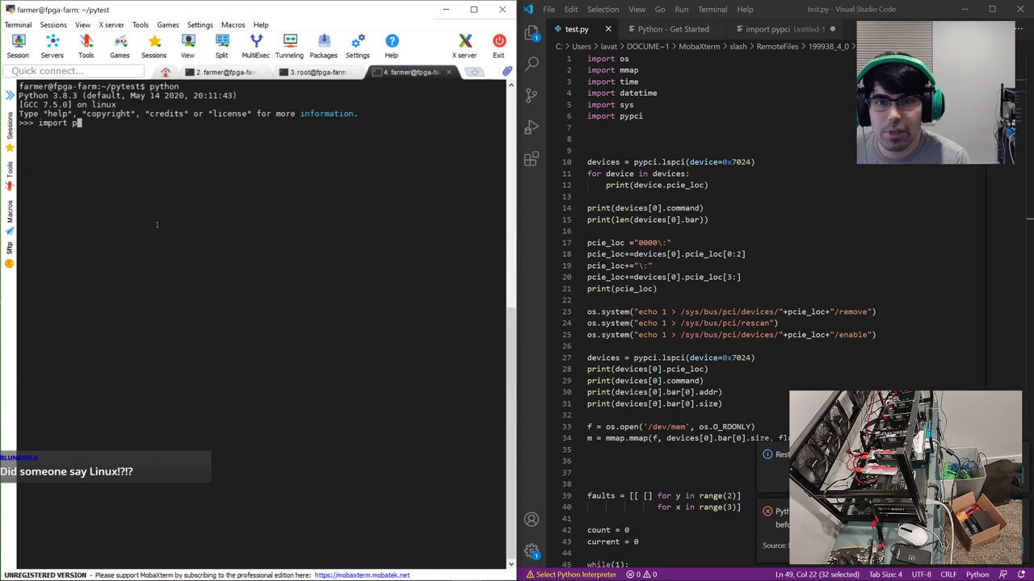
type("ypci")
key("Return")
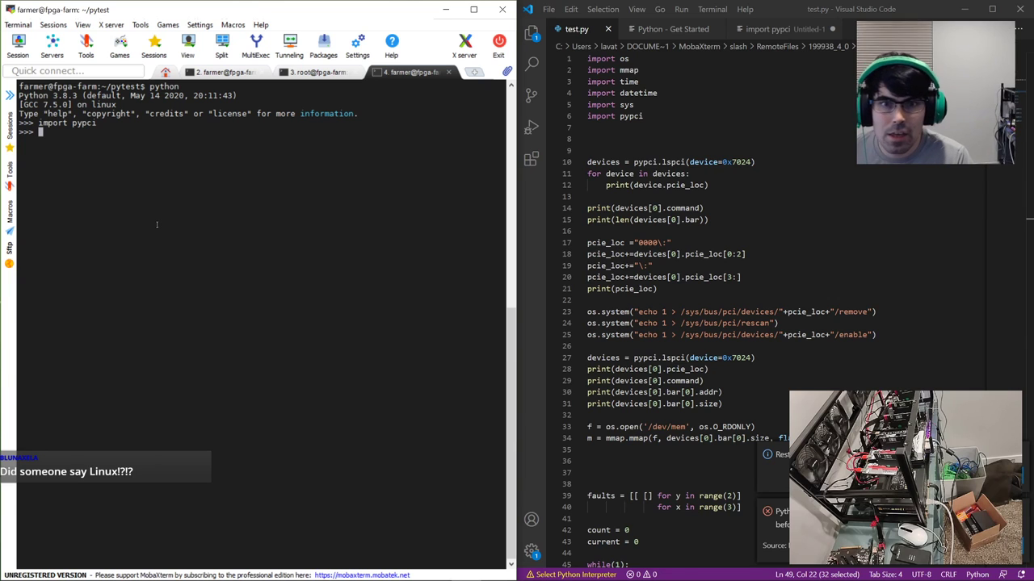
Step: List all PCI devices with pypci.lspci()
type("pyp")
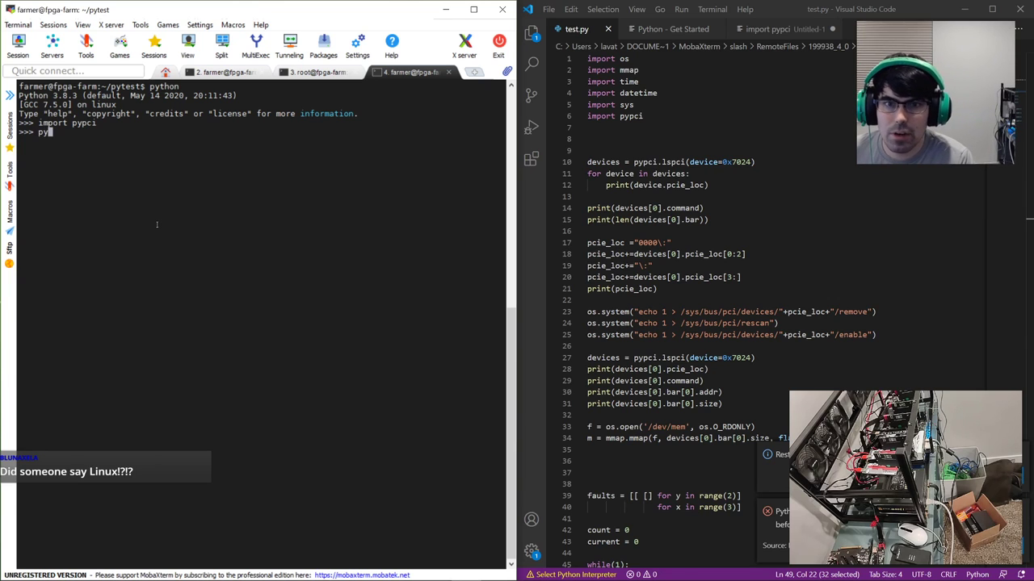
type("ci.l")
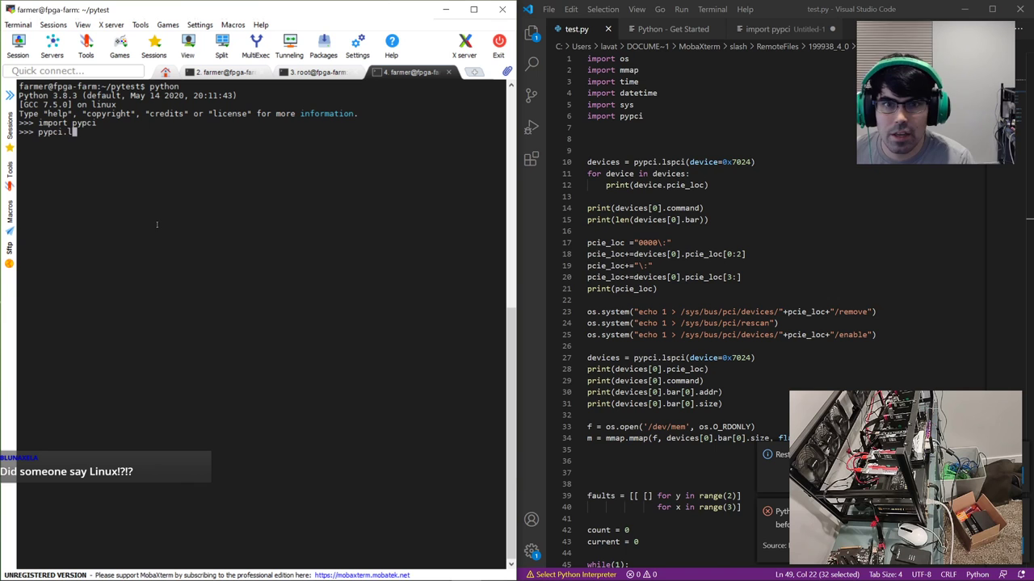
type("spci()")
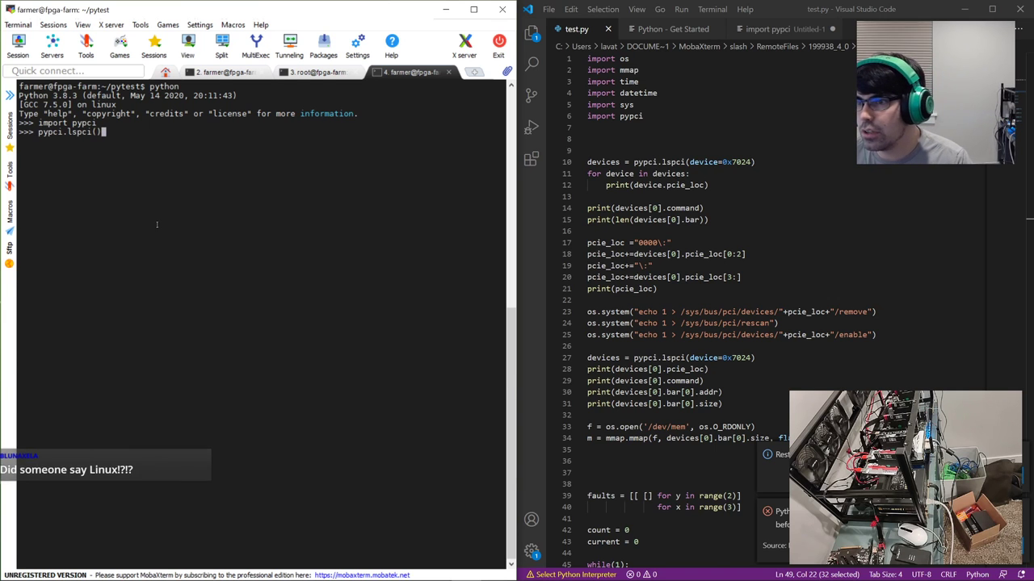
key("Return")
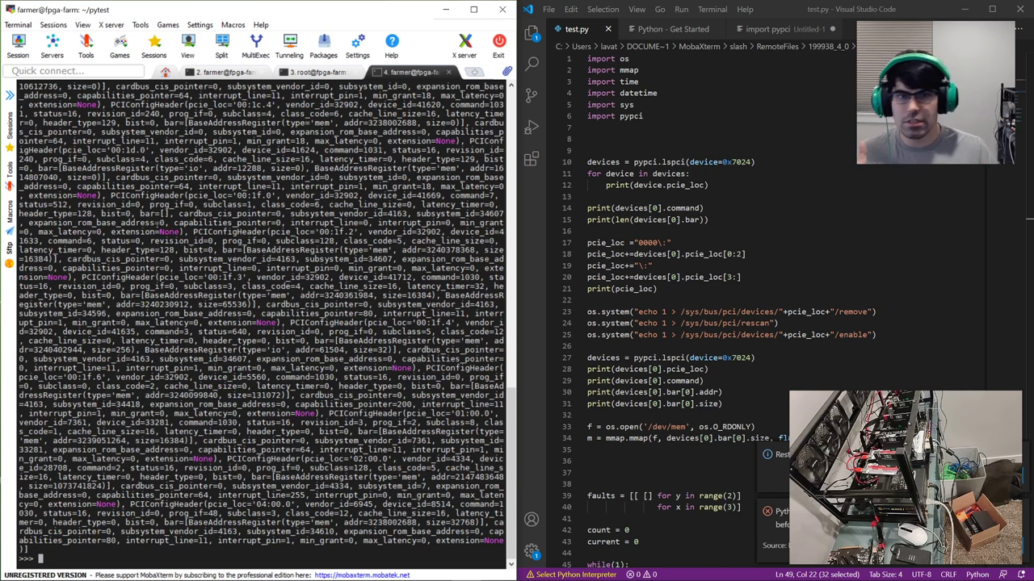
Step: Query only the Xilinx FPGA with pypci.lspci(device=0x7024)
key("Up")
key("BackSpace")
type("device=")
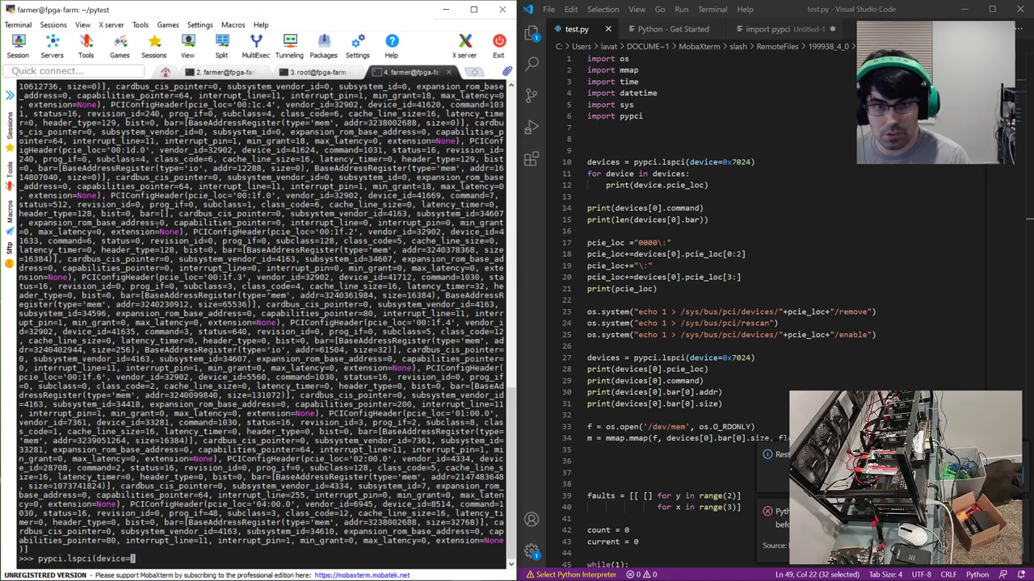
type("0x")
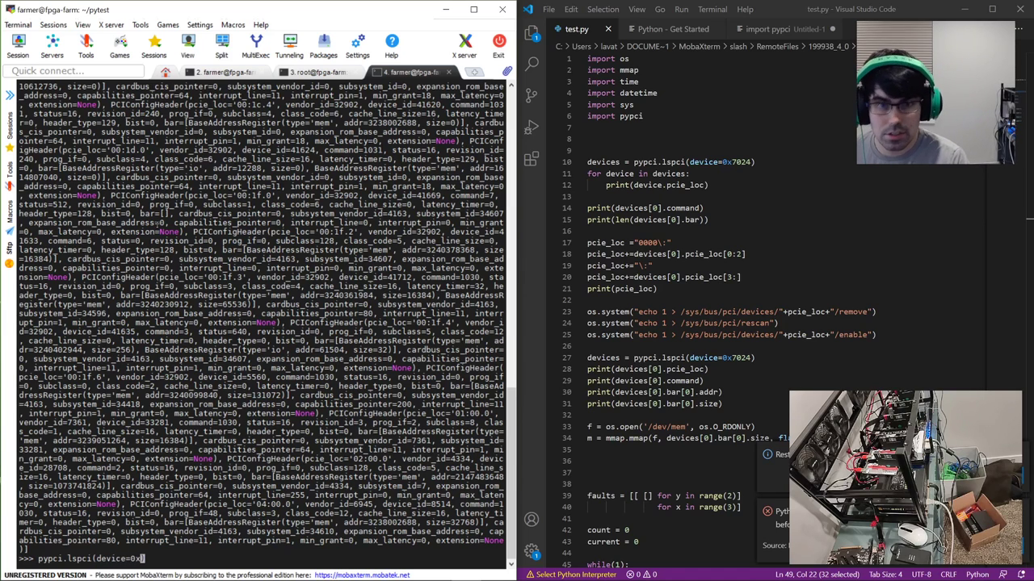
type("7024)")
key("Return")
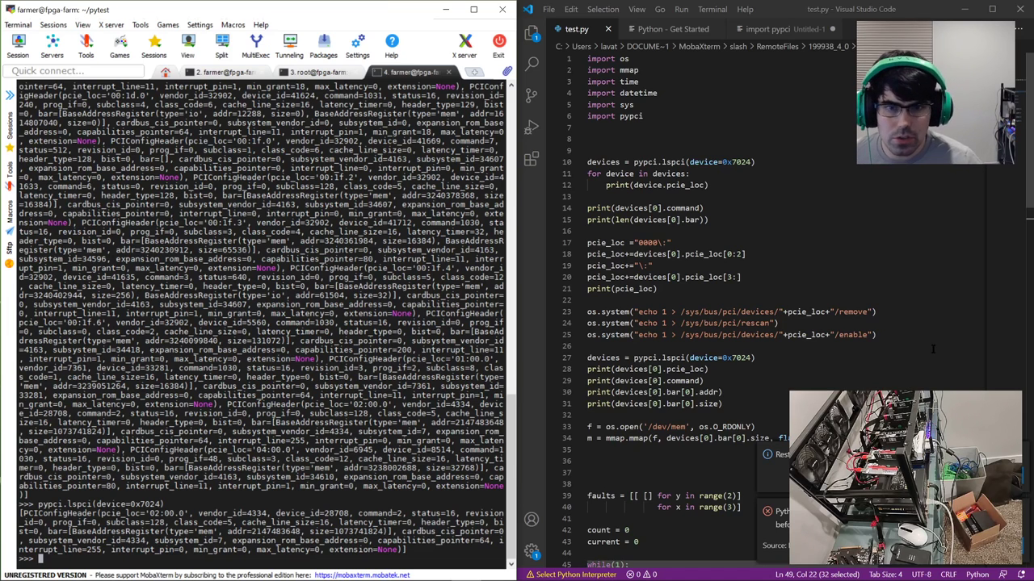
Step: Examine the pcie_loc slices and the os.system remove, rescan and enable lines in test.py
left_click_drag(877, 335, 546, 319)
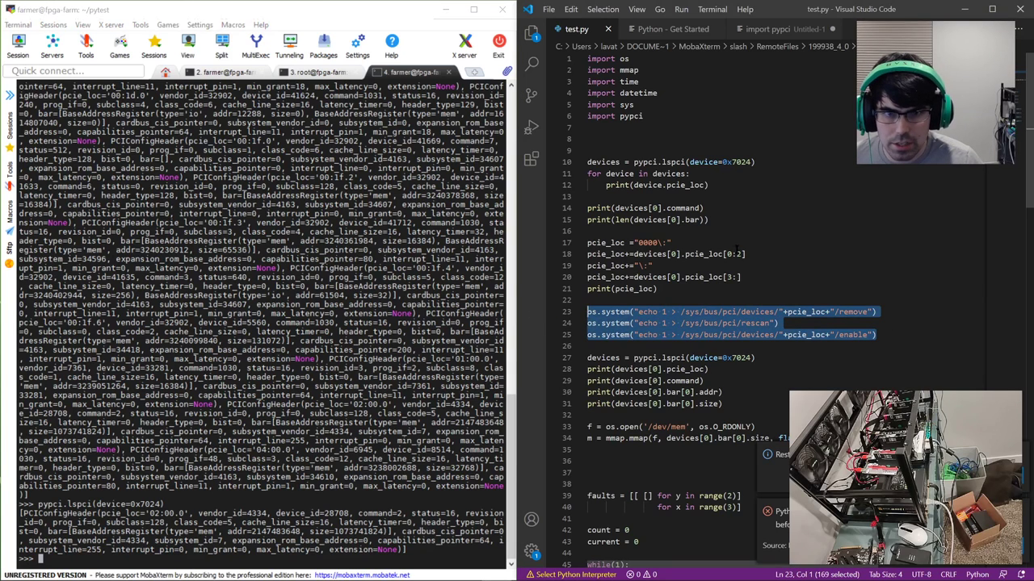
left_click_drag(685, 254, 723, 277)
left_click_drag(877, 334, 561, 317)
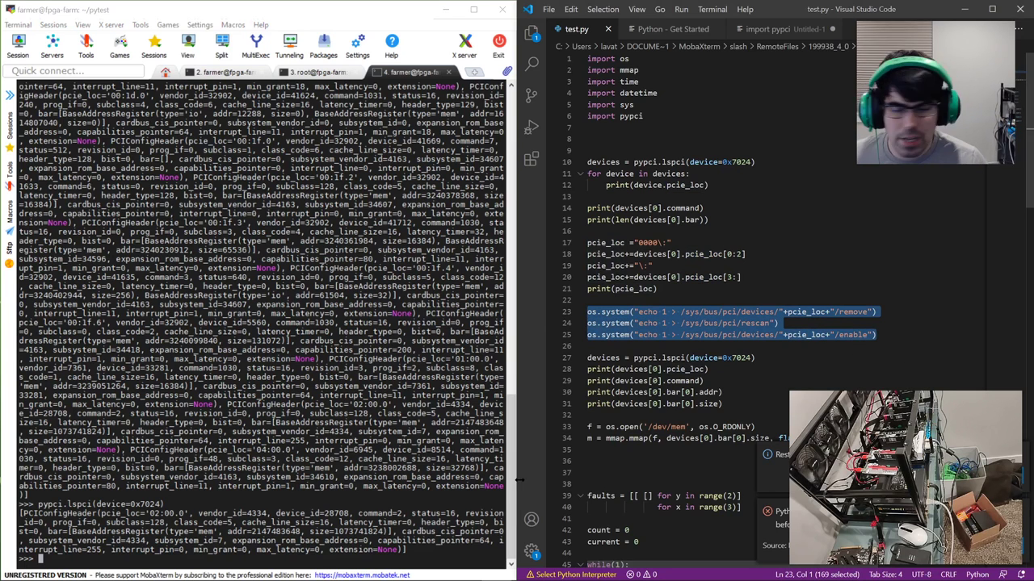
Step: Assign the filtered lookup in the Python session with dev = pypci.lspci(device=0x7024) and print dev
left_click(130, 555)
key("Up")
key("Left")
key("Left")
key("Left")
key("Left")
key("Left")
key("Left")
key("Left")
key("Left")
key("Left")
key("Left")
key("Left")
key("Left")
key("Left")
key("Left")
key("Left")
key("Left")
key("Left")
key("Left")
key("Left")
key("Left")
key("Left")
key("Left")
key("Left")
key("Left")
key("Left")
key("Left")
type("dev =")
key("Return")
type("dev")
key("Return")
Step: Try to read the base address registers with dev.bar
type("dev.")
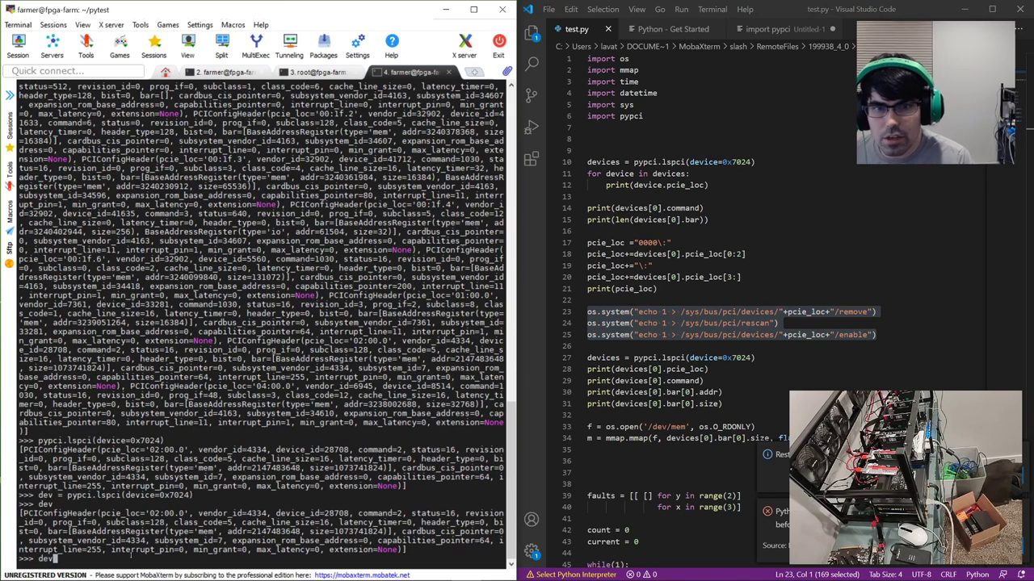
type("bar")
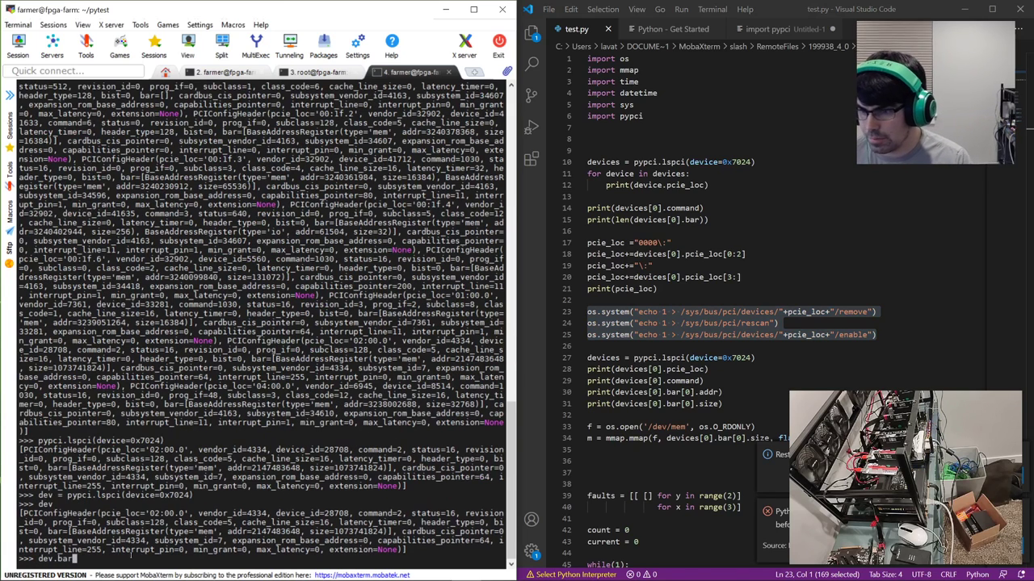
key("Return")
Step: Print the first device's base address registers with dev[0].bar
key("Up")
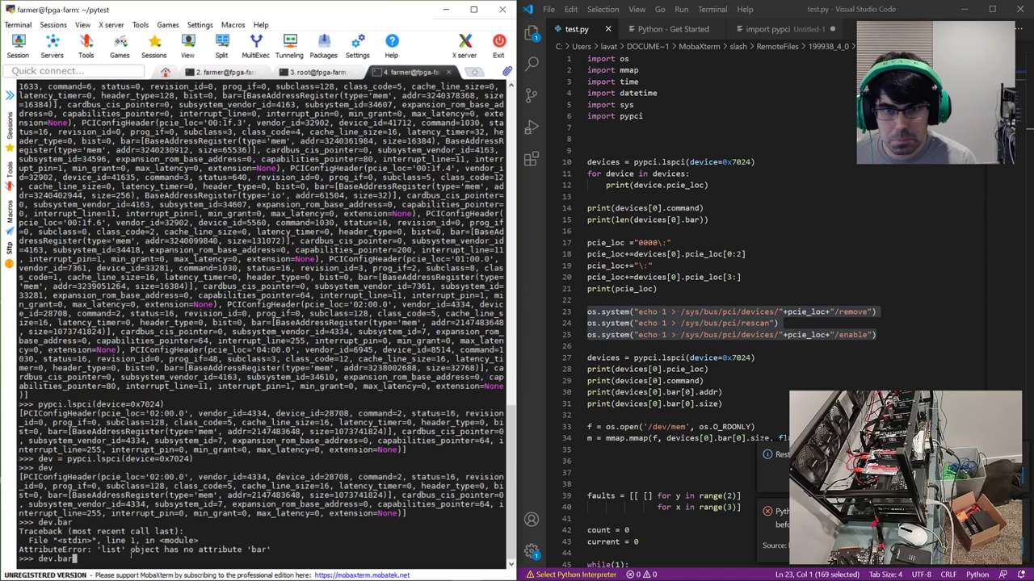
key("BackSpace")
key("BackSpace")
key("BackSpace")
key("BackSpace")
type("[0].bar")
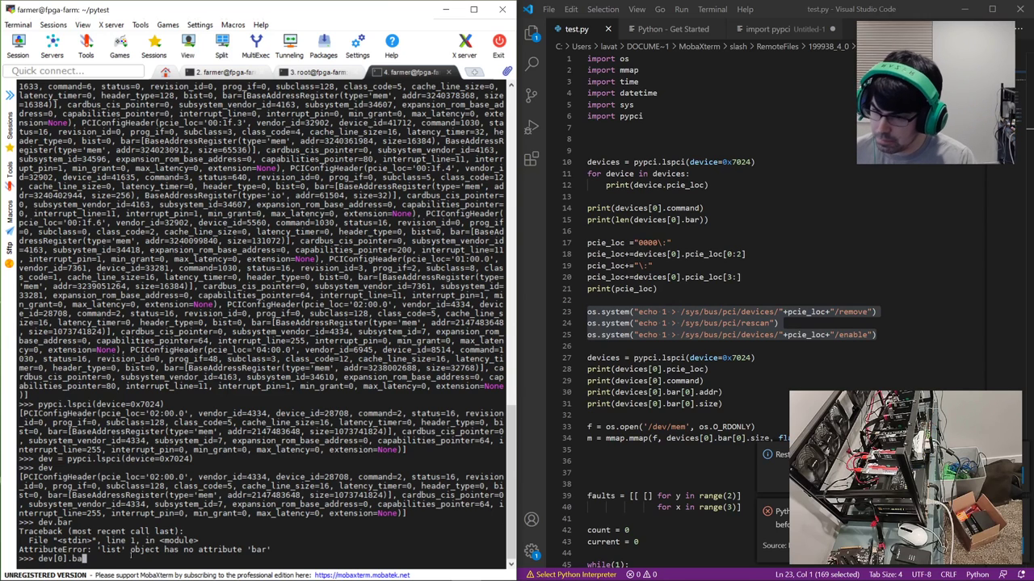
key("Return")
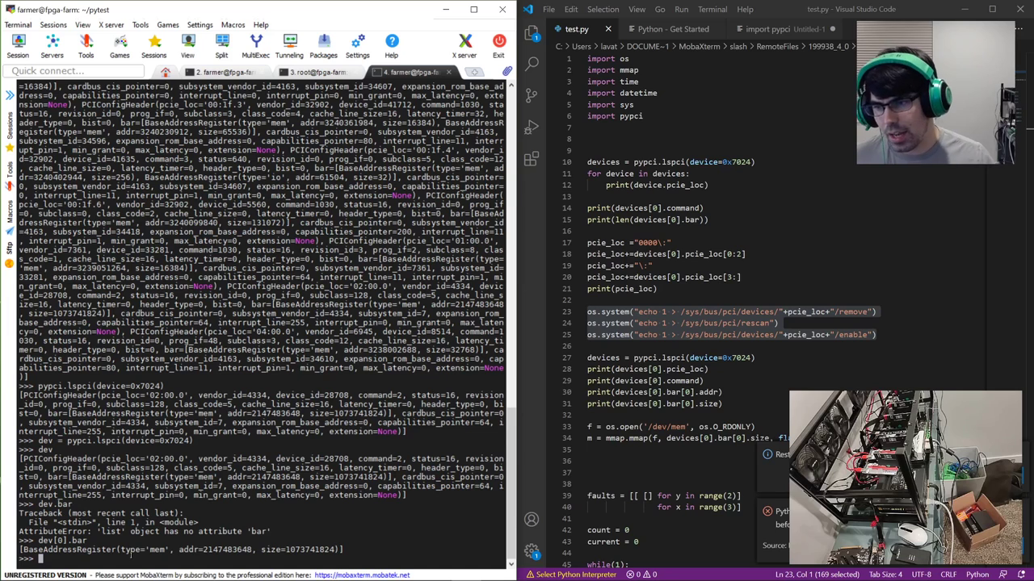
Step: Print the address of the first device's first base address register with dev[0].bar[0].addr
key("Up")
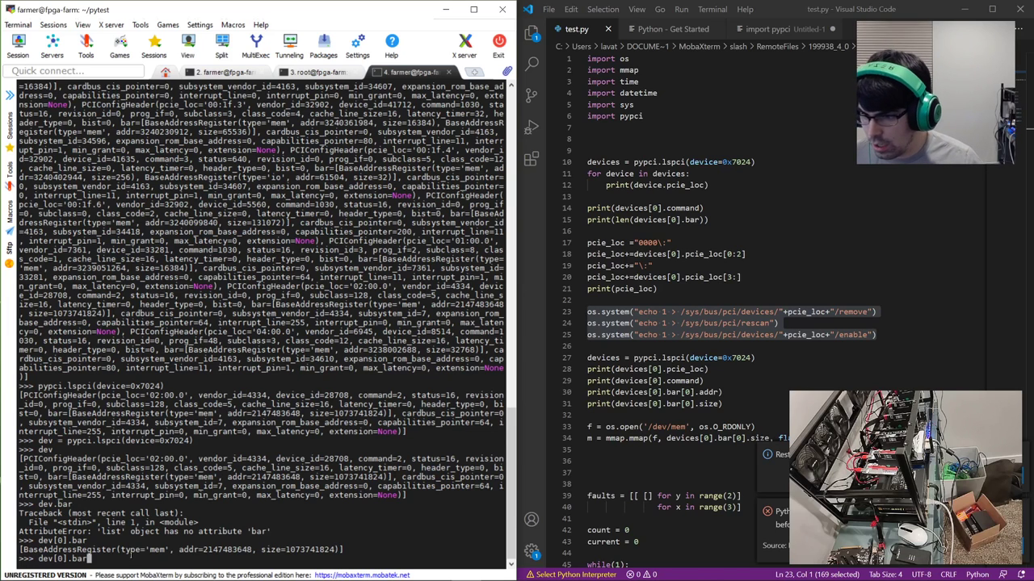
type(".")
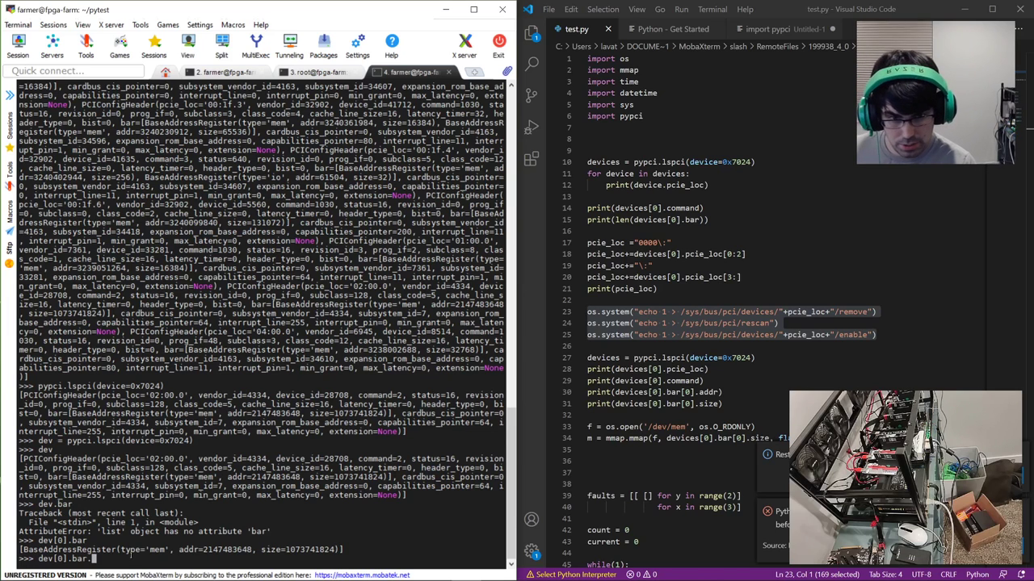
key("BackSpace")
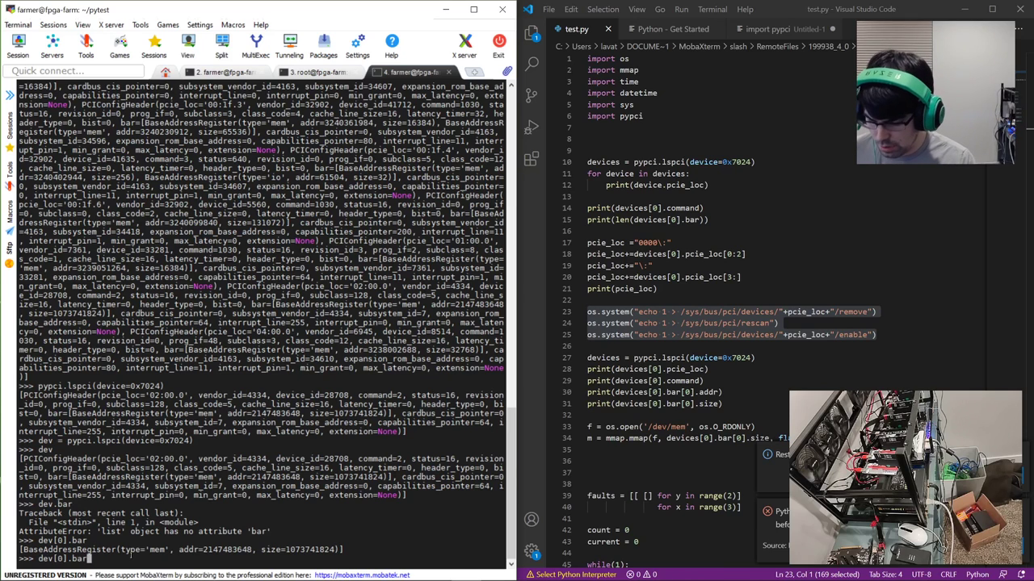
type("[0]")
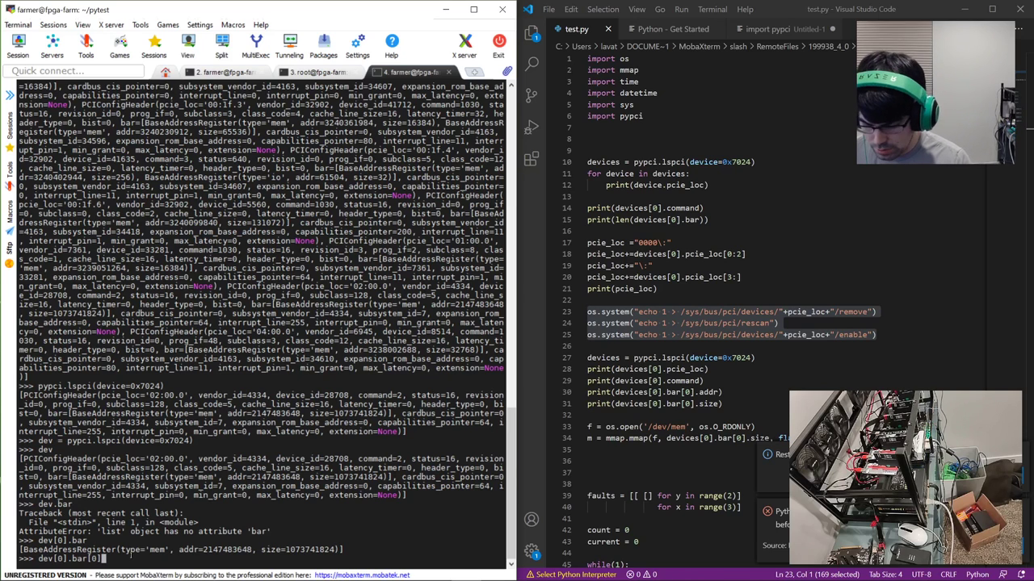
type(".")
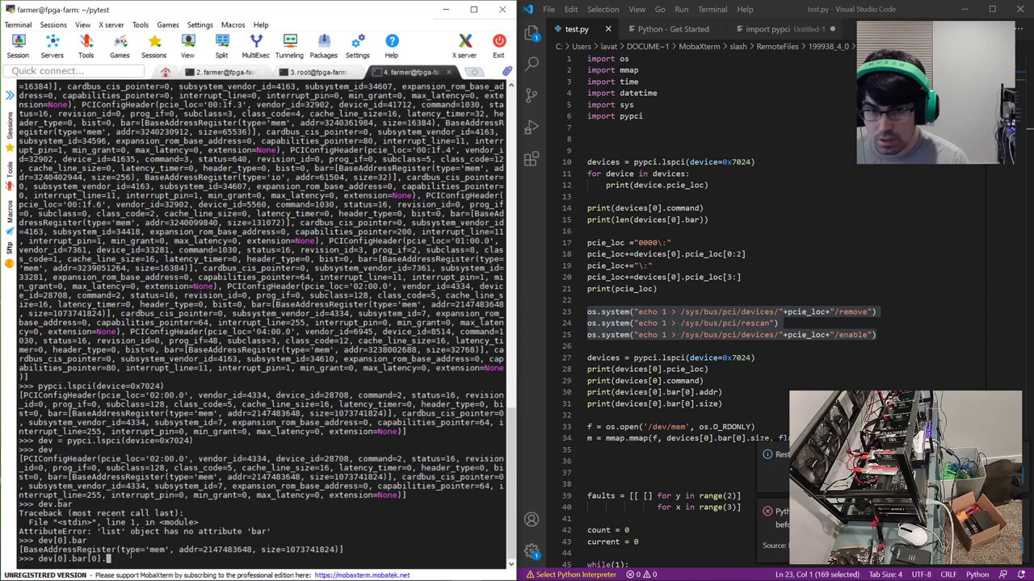
type("addr")
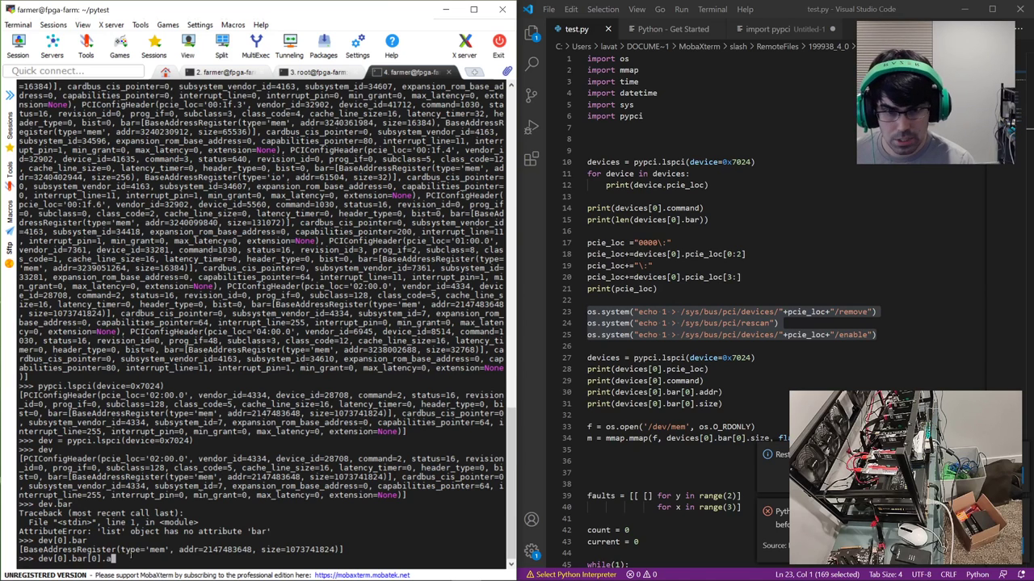
key("Return")
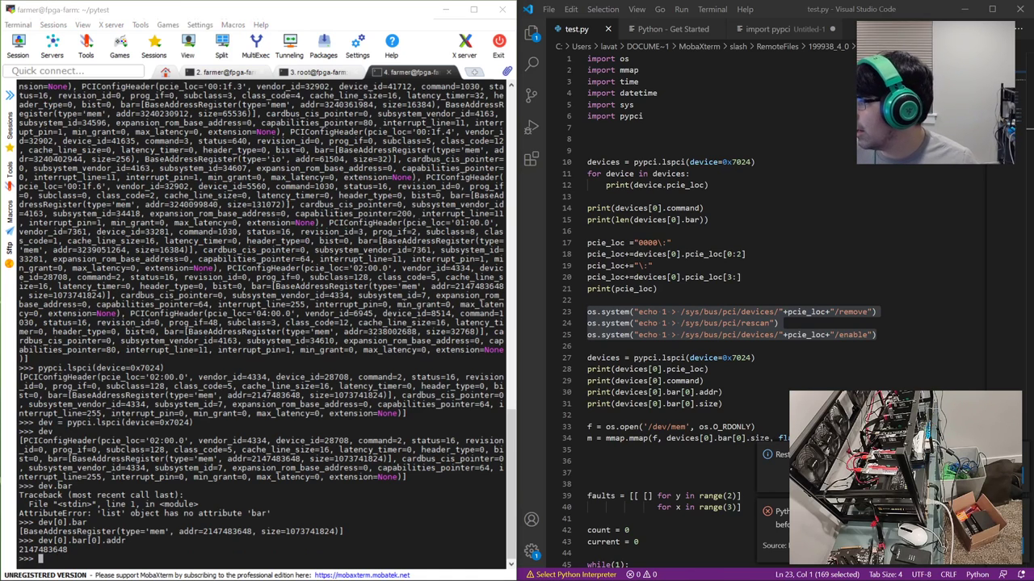
Step: Print that register's address in hexadecimal with hex(dev[0].bar[0].addr)
key("alt+Tab")
type("hex")
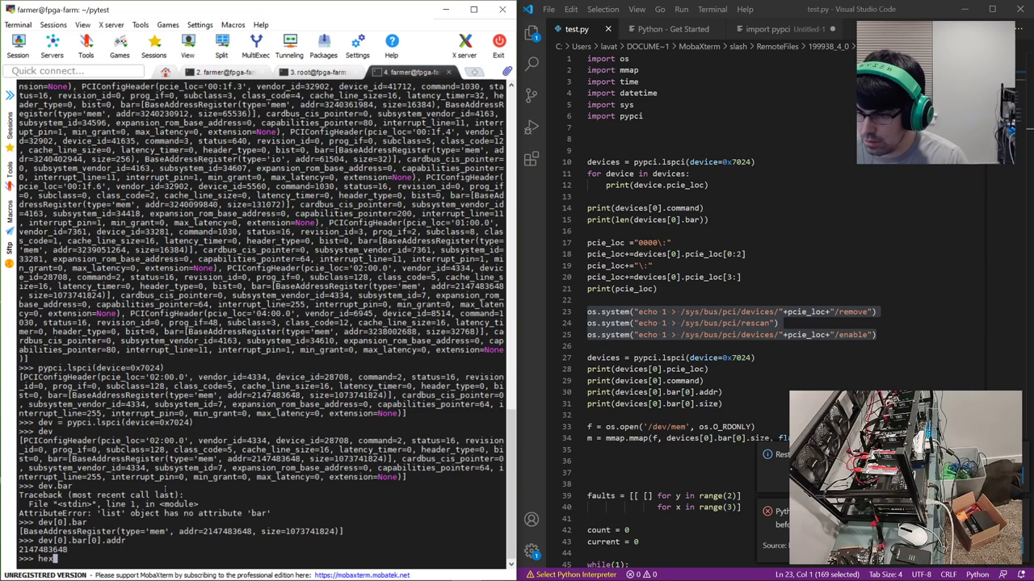
key("Up")
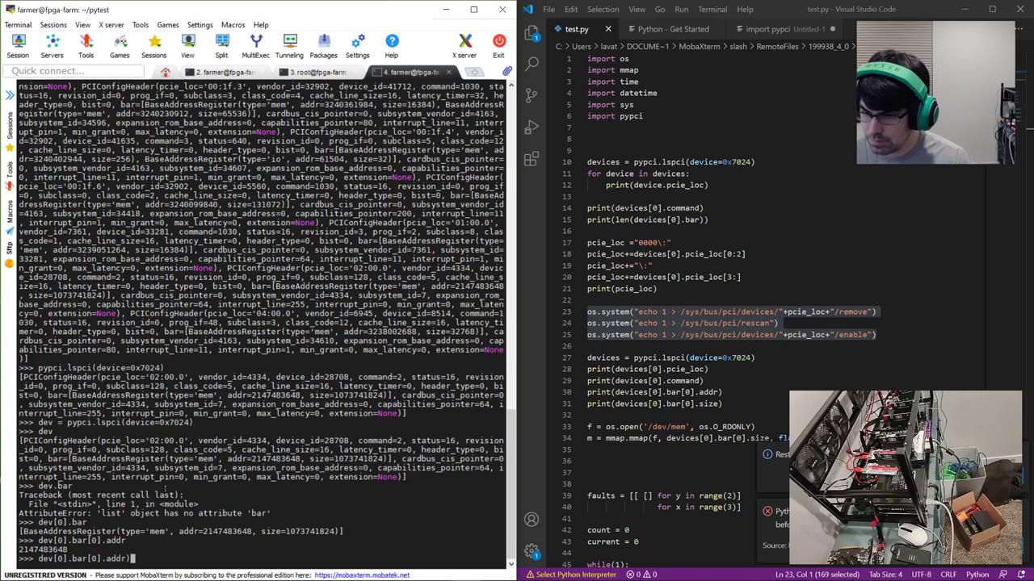
key("ctrl+Left")
key("ctrl+Left")
key("ctrl+Left")
type("hex(")
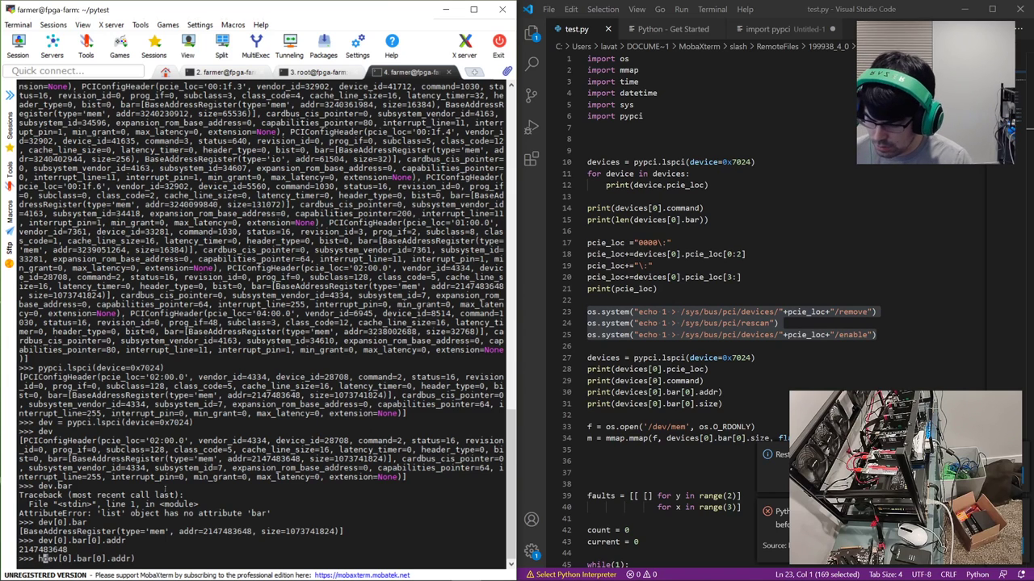
key("End")
type(")")
key("Return")
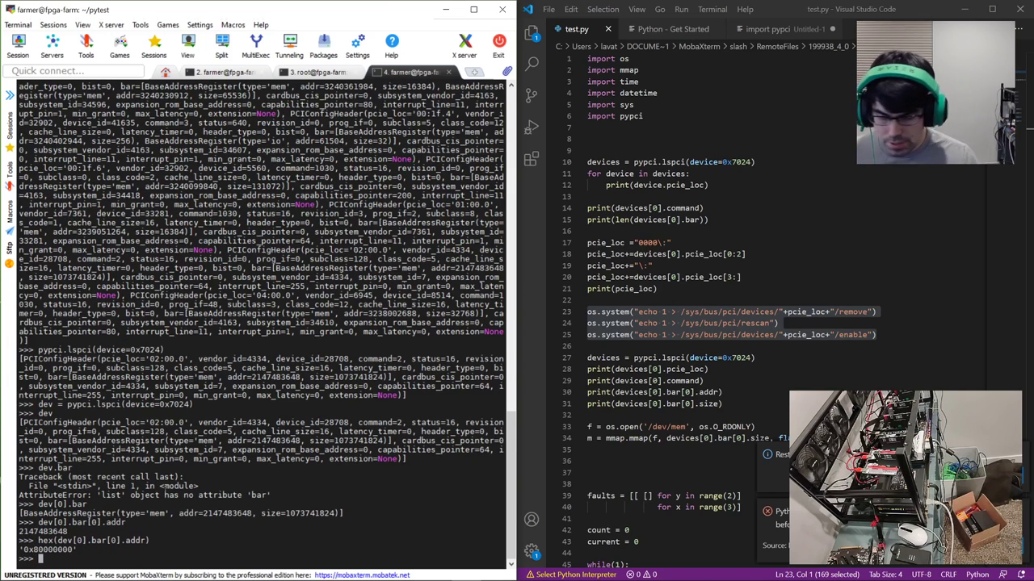
Step: Print the same register's size in hexadecimal with hex(dev[0].bar[0].size)
key("Up")
key("Left")
key("Left")
key("Left")
key("Left")
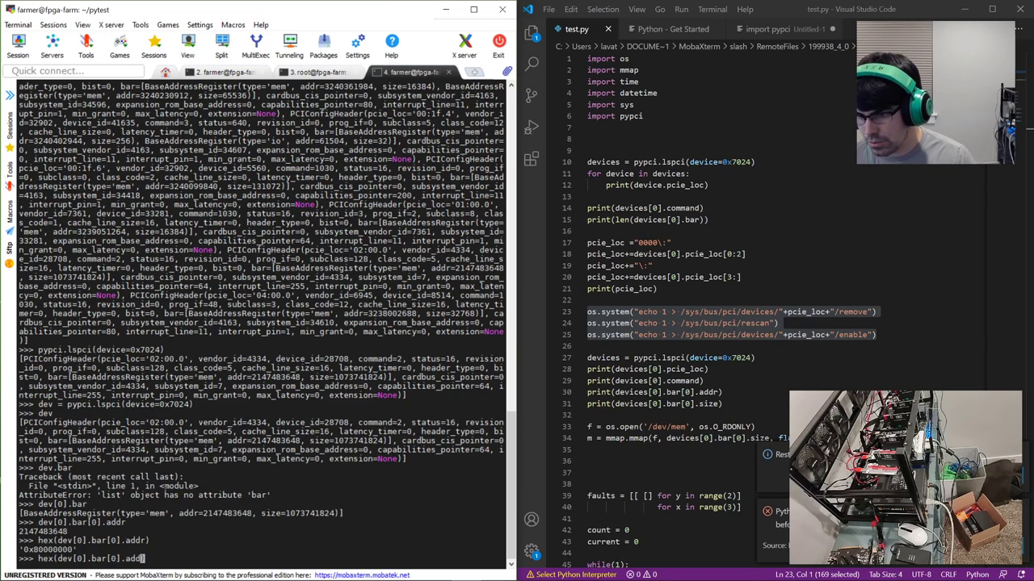
key("BackSpace")
type("size")
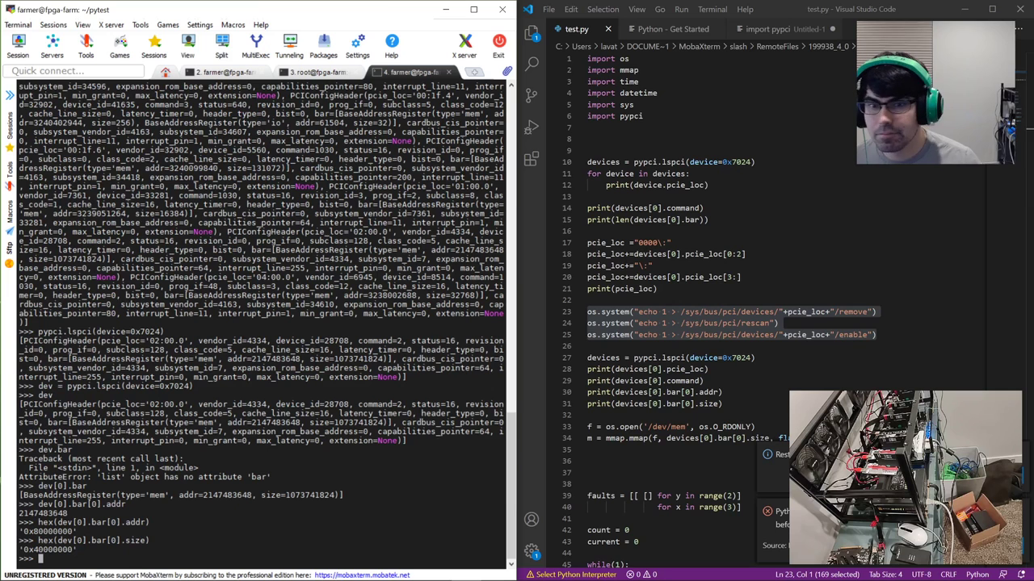
scroll(773, 331, "down", 3)
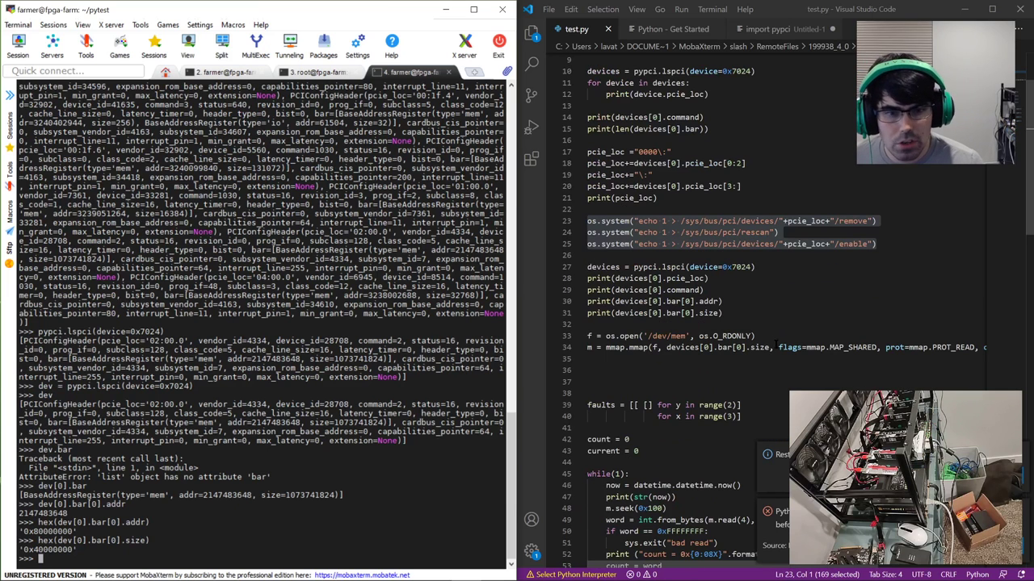
scroll(773, 331, "down", 3)
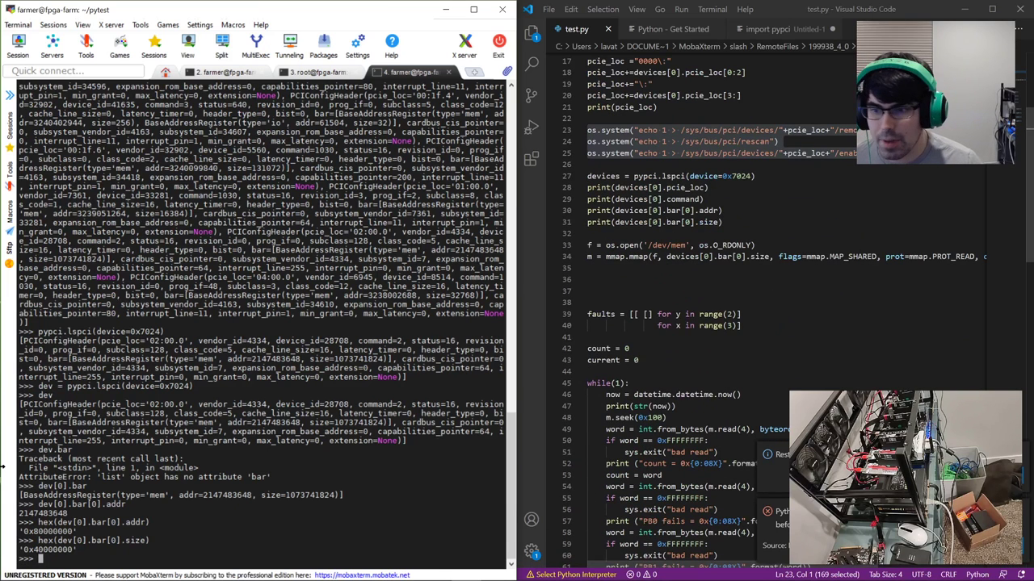
type("m =")
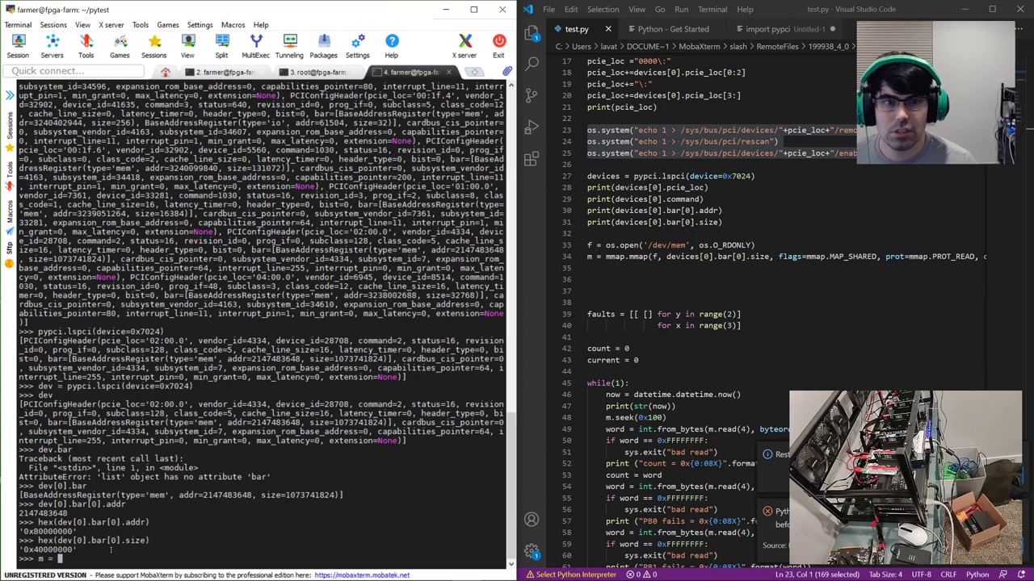
scroll(827, 327, "up", 5)
key("BackSpace")
key("BackSpace")
key("BackSpace")
key("BackSpace")
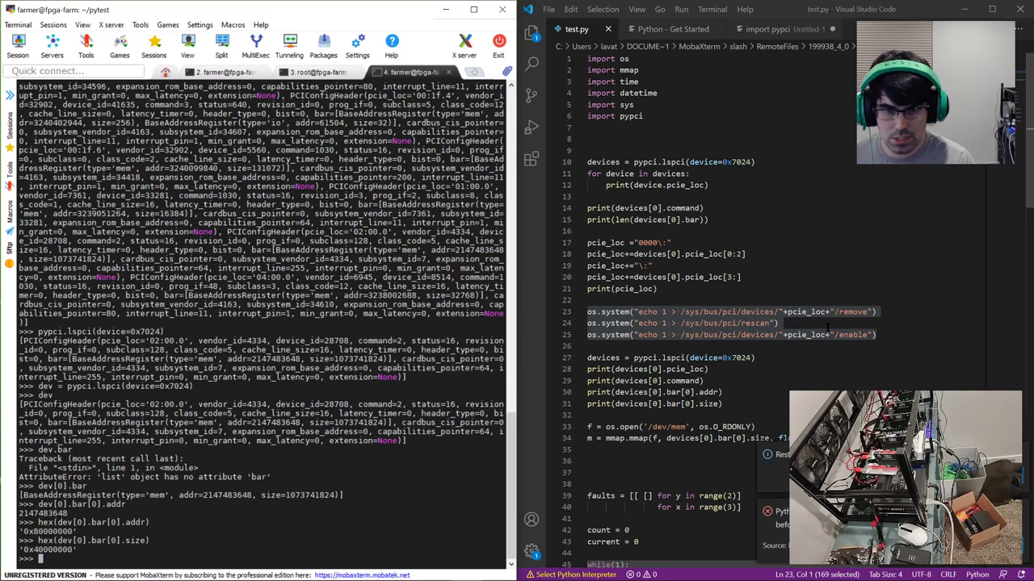
Step: Import the os and mmap modules in the Python session
type("import os")
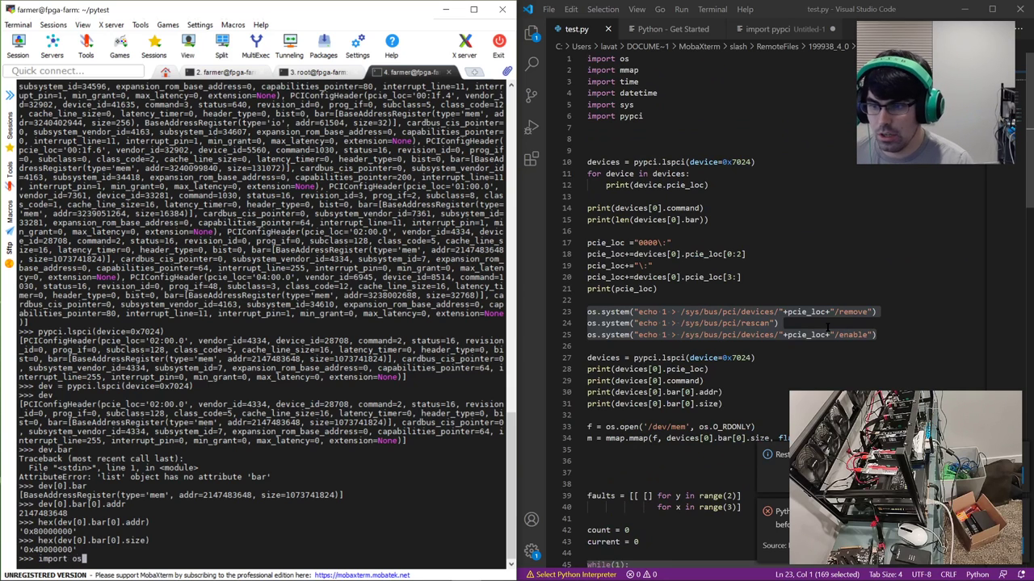
key("Return")
type("impor")
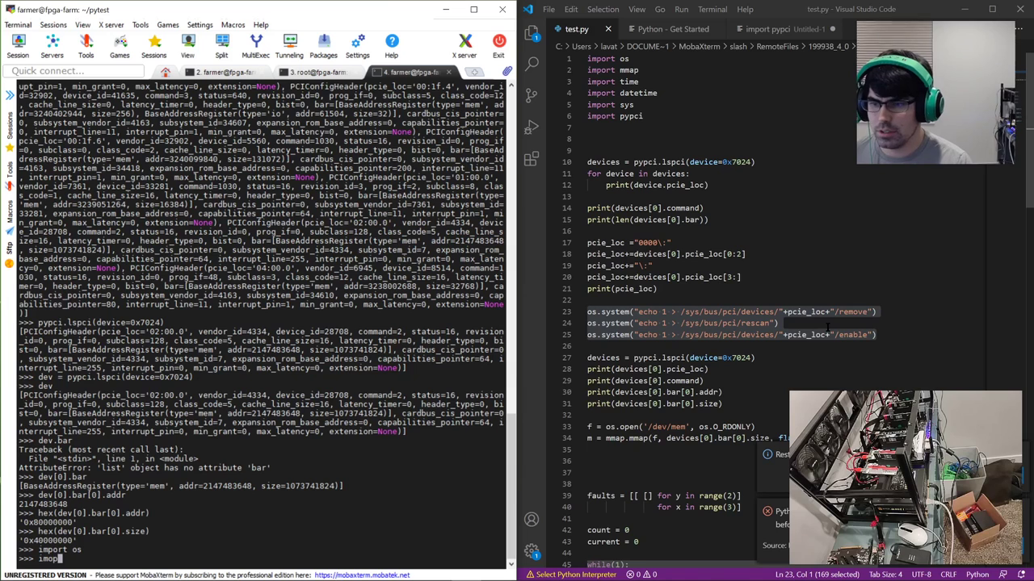
type("t mmap")
key("Return")
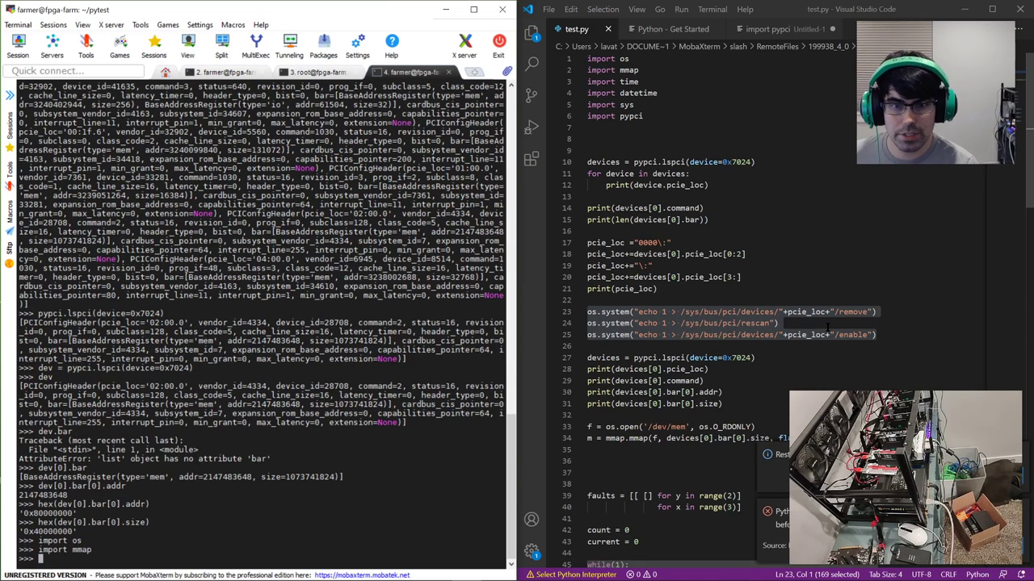
Step: Try to open the memory device read-only in the Python session with f = os.open('/dev/mem',os.O_RDONLY)
scroll(677, 371, "down", 2)
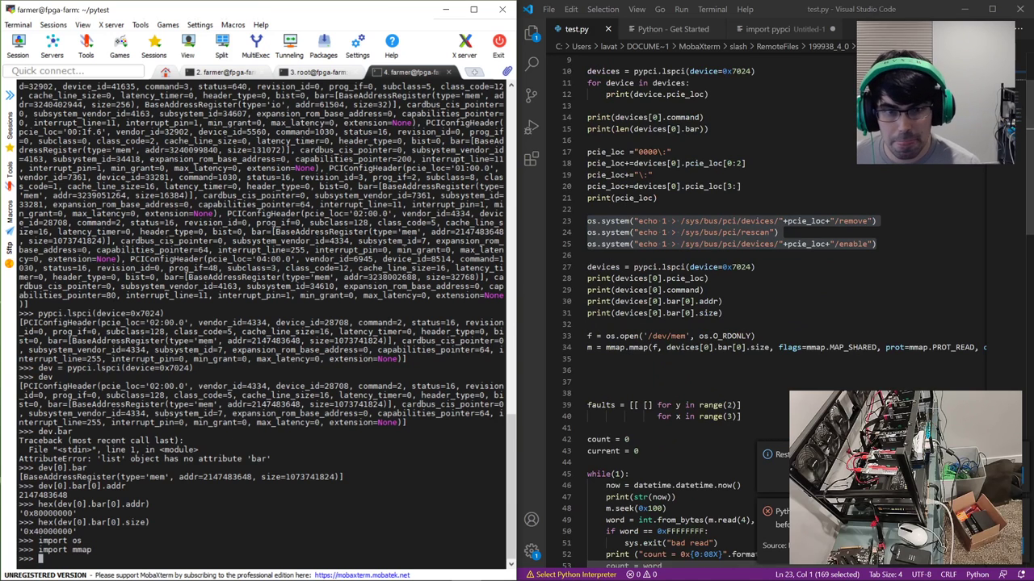
left_click(677, 371)
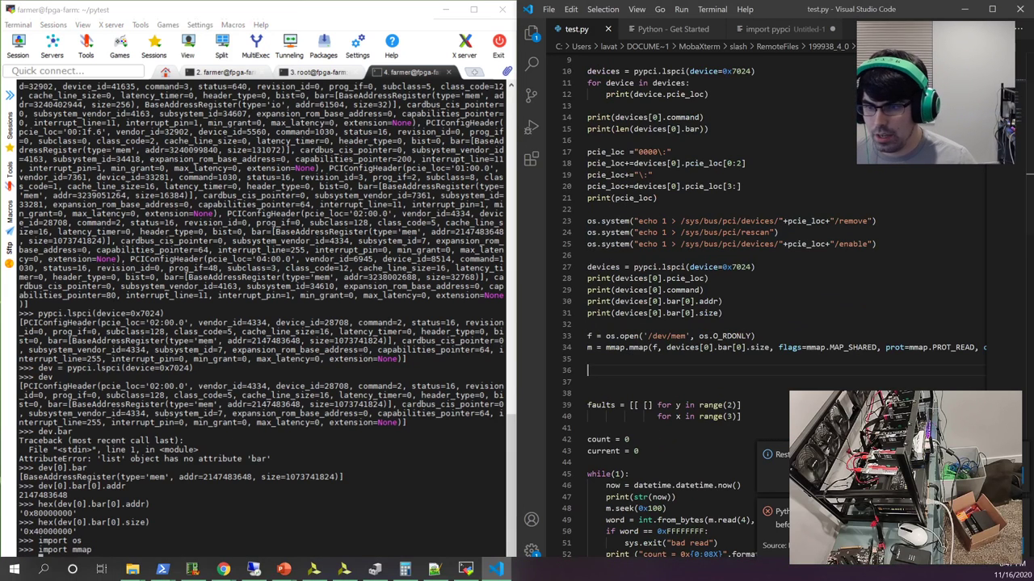
left_click(360, 448)
type("f = ")
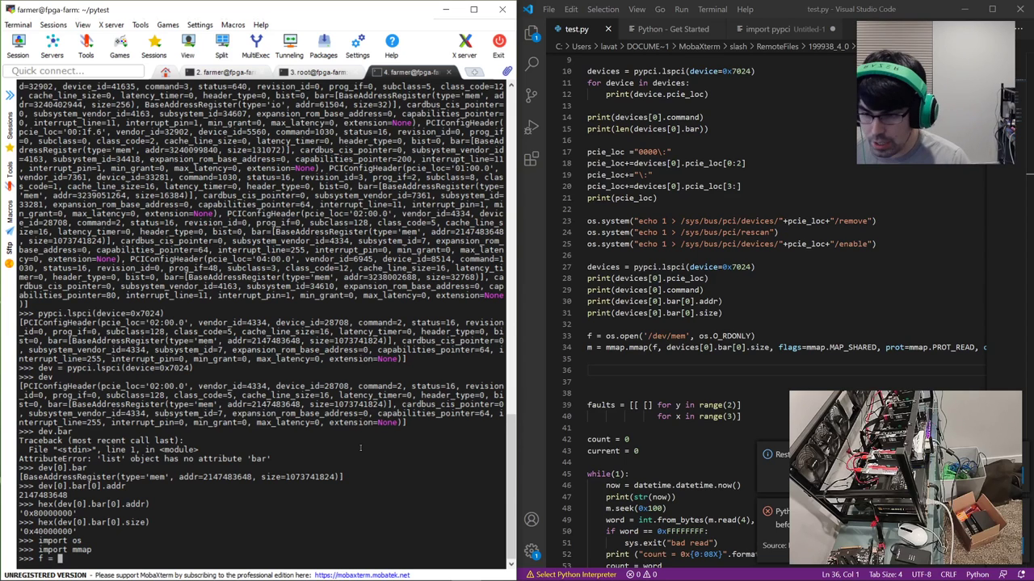
type("os.open")
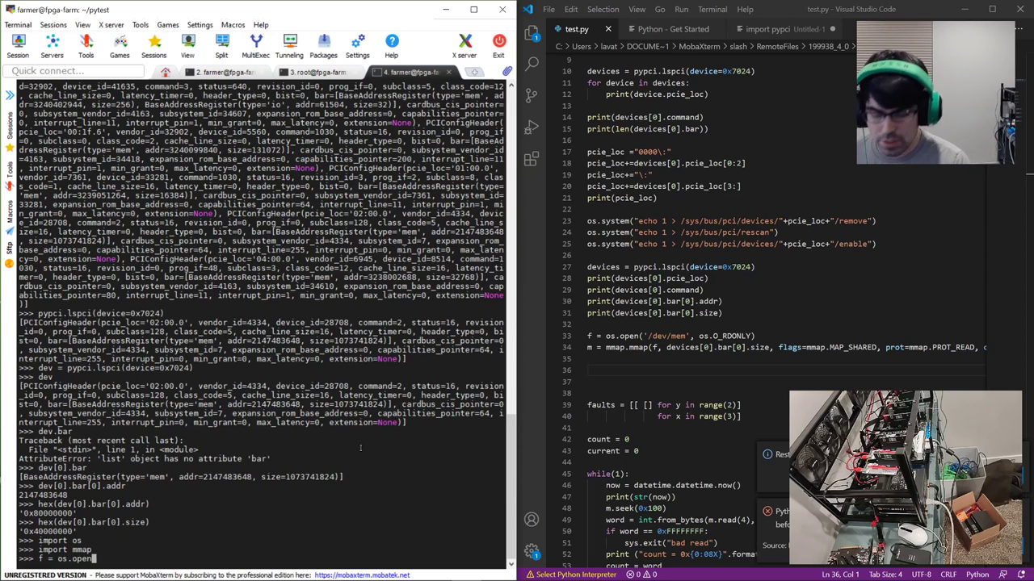
type("('dev.")
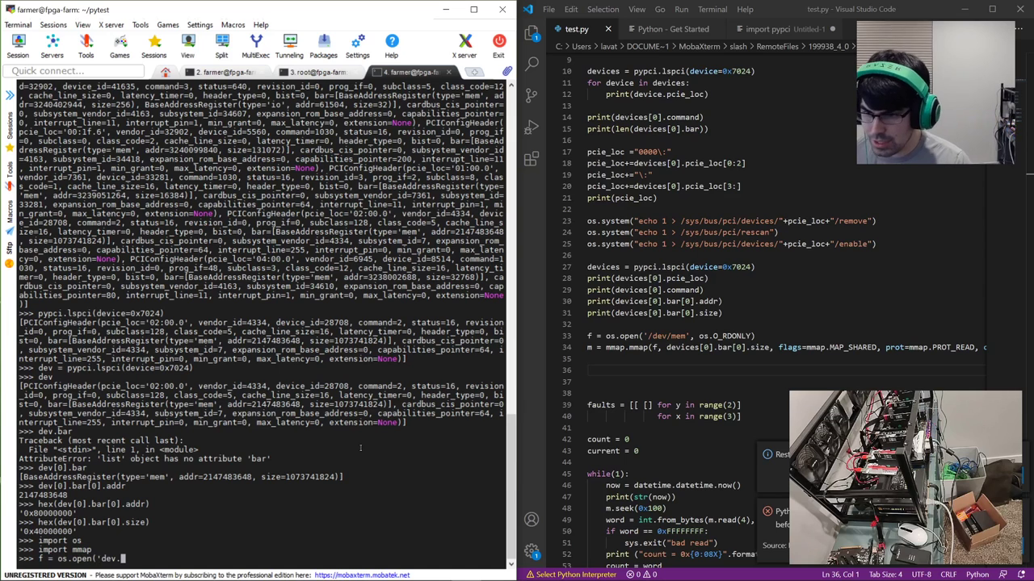
key("BackSpace")
key("BackSpace")
key("BackSpace")
key("BackSpace")
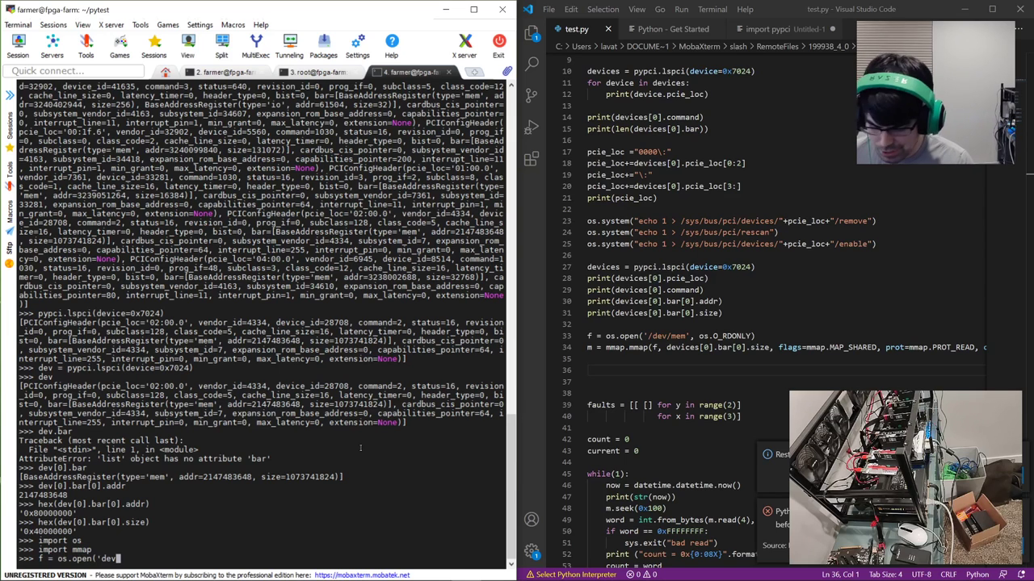
type("/dev/mem")
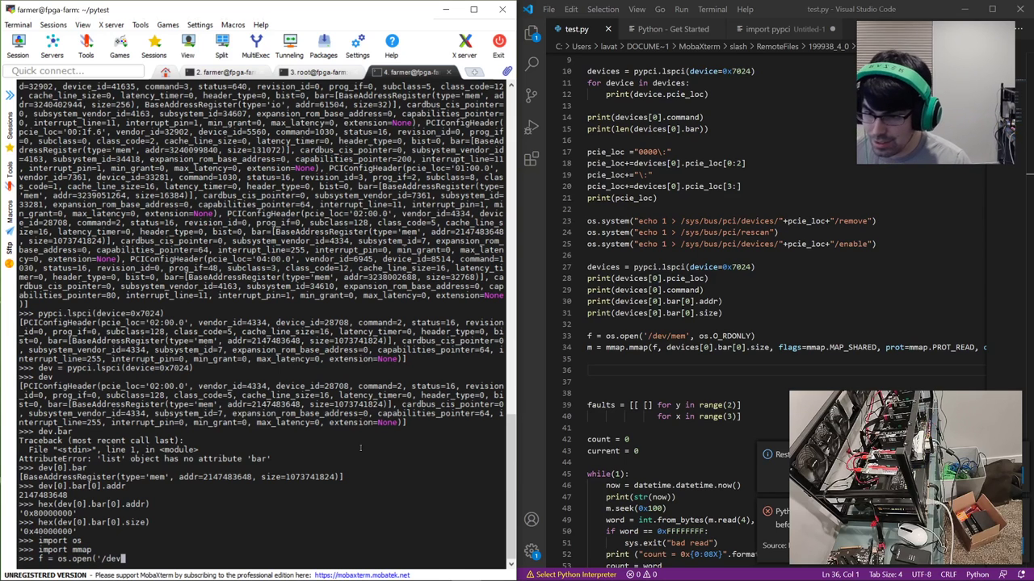
type("',")
type("os.")
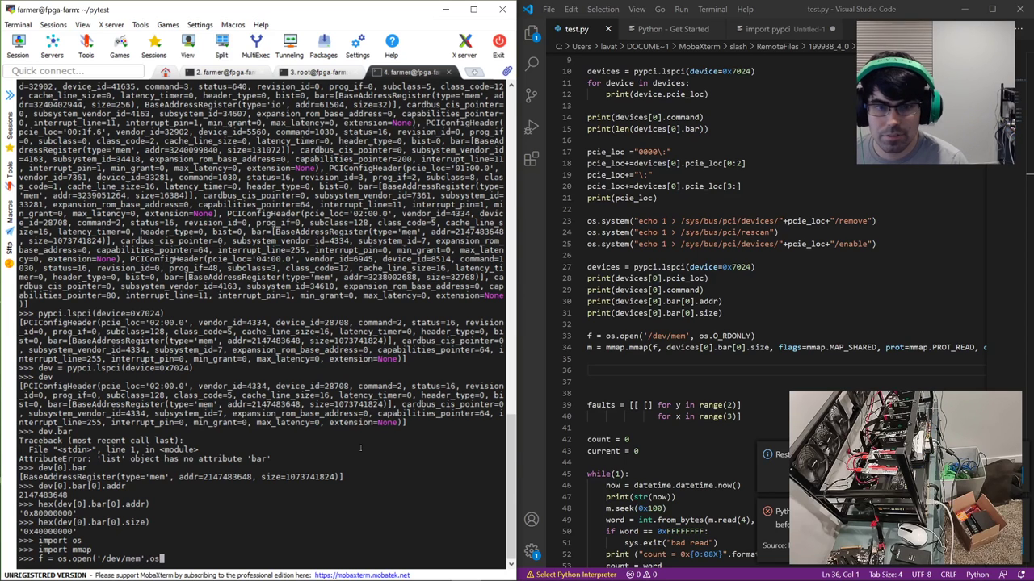
type(")")
key("BackSpace")
type("O")
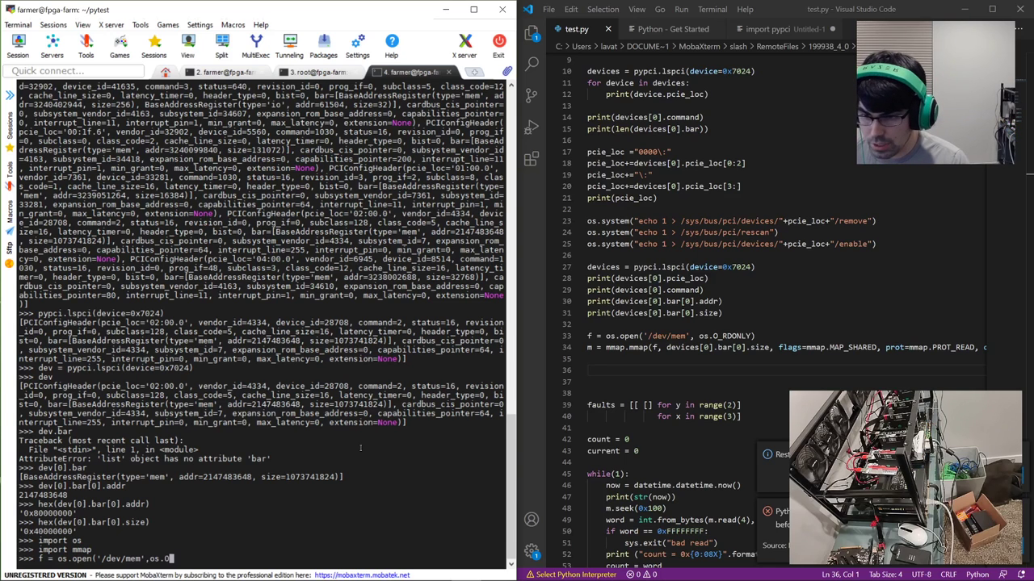
type("_RDONLY")
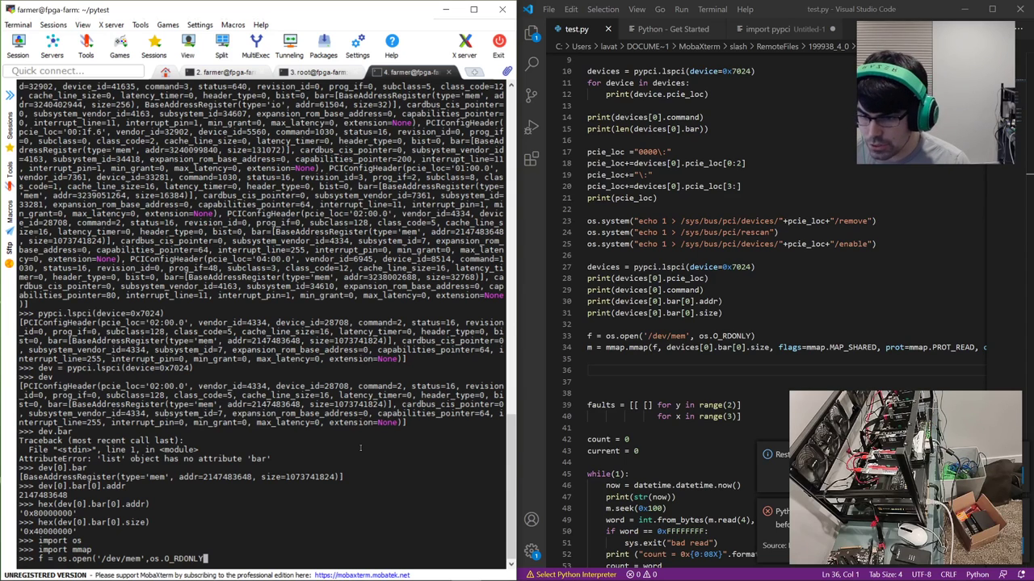
type(")")
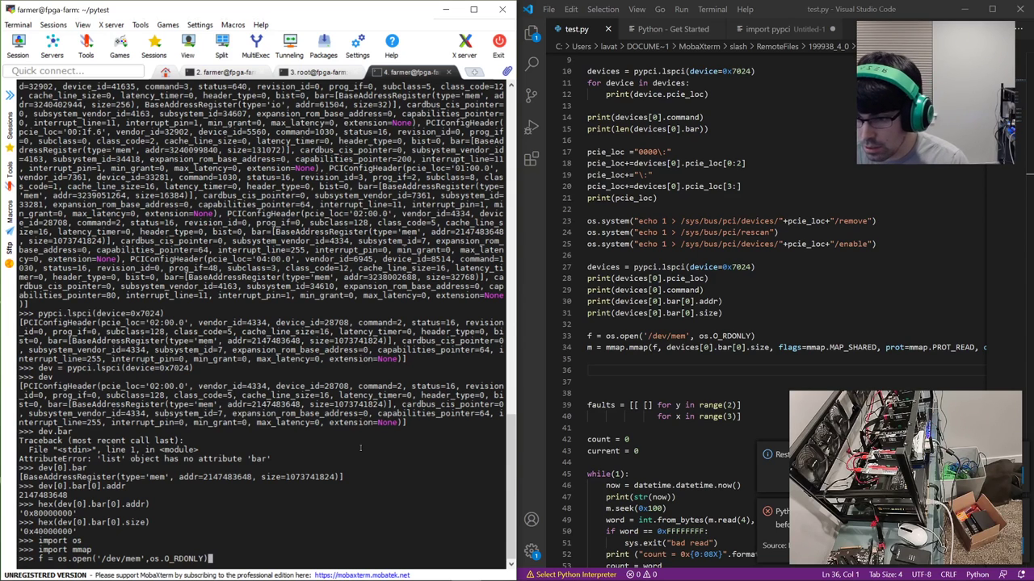
key("Return")
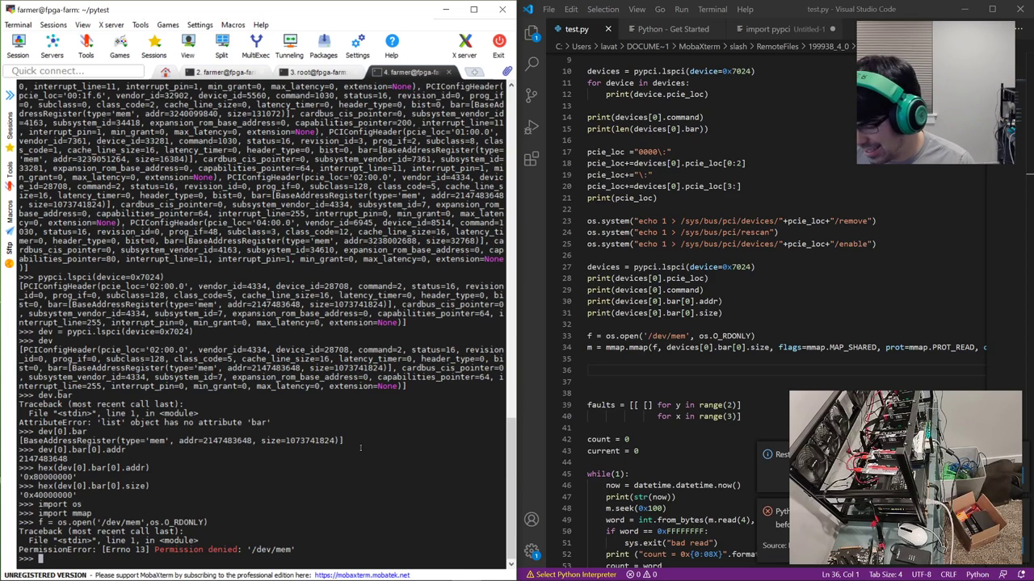
Step: Exit the Python session and start a new one as root with sudo python, entering the account password
type("exit()")
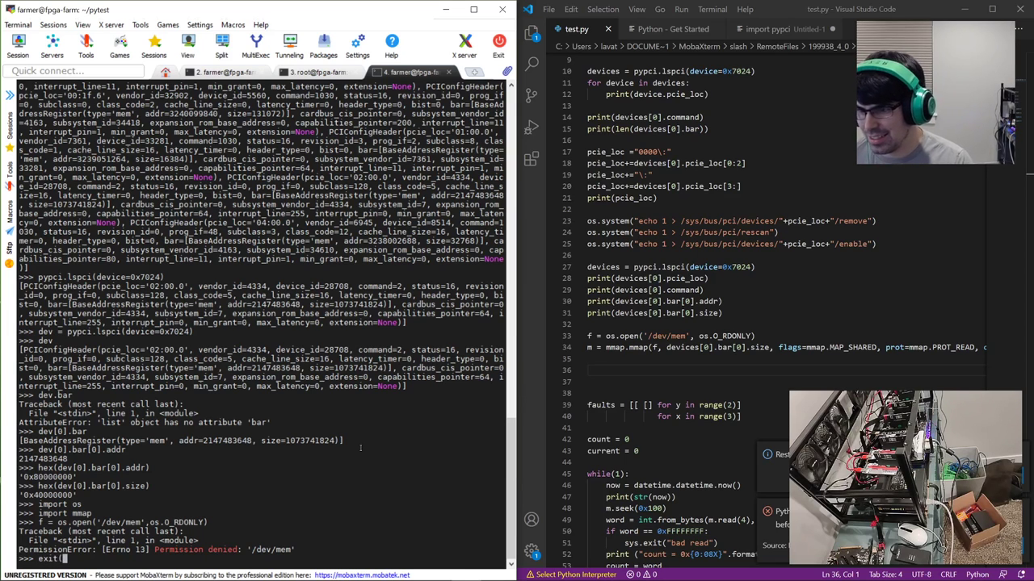
key("Return")
type("sudo python")
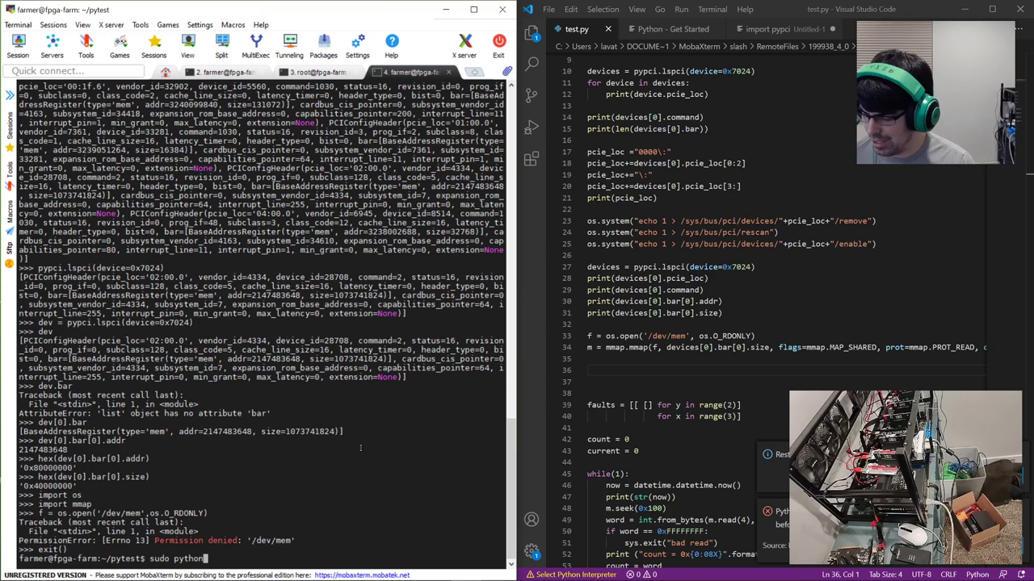
key("Return")
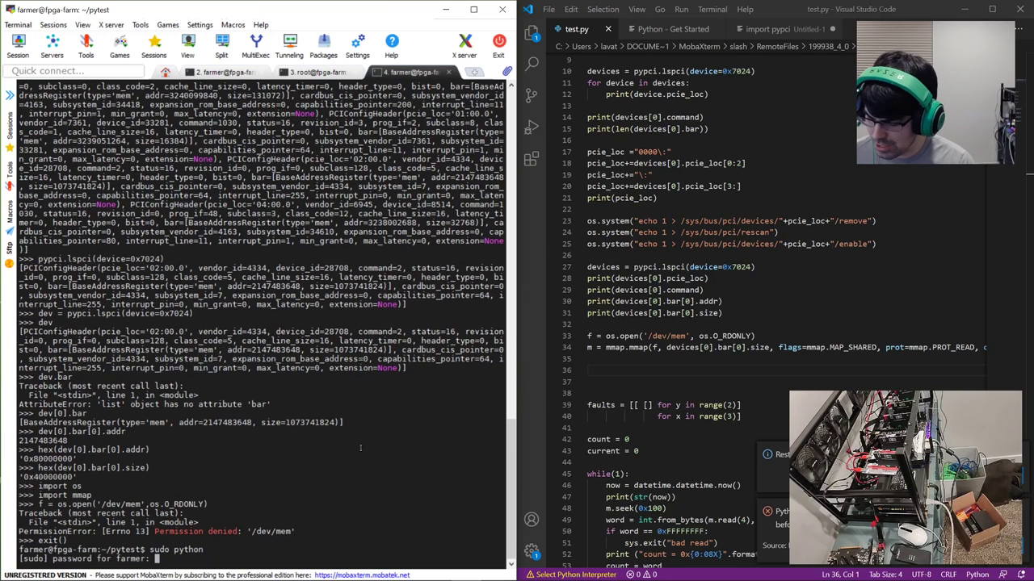
key("Return")
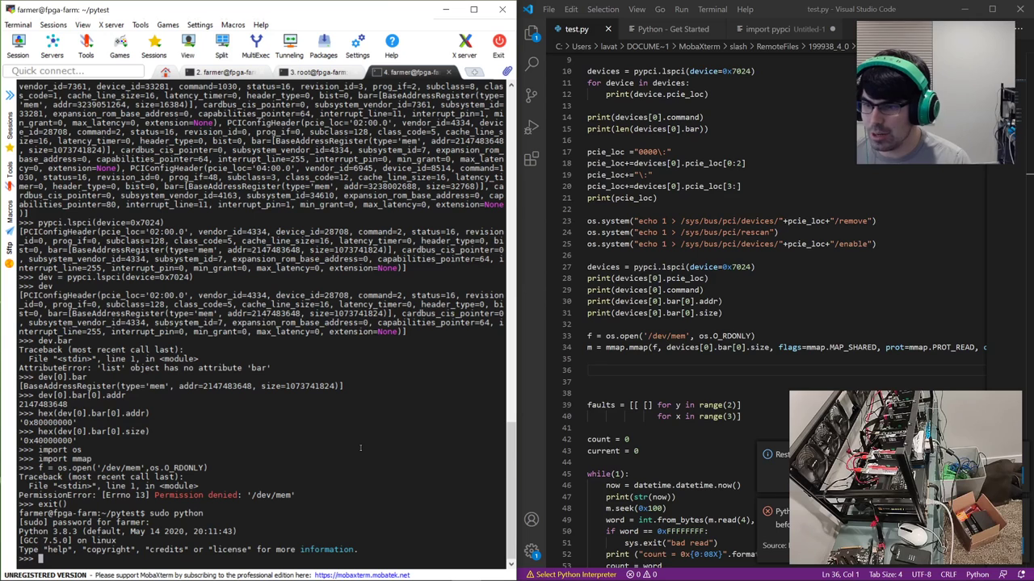
Step: Import the os module in the root Python session
type("import ox")
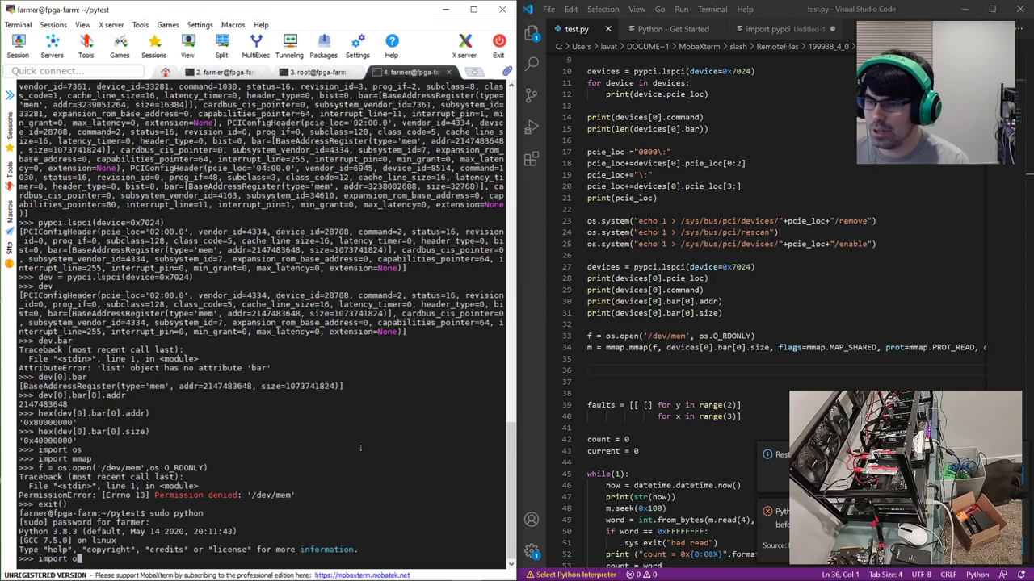
key("Return")
key("Up")
key("BackSpace")
type("s")
key("Return")
Step: Import the mmap module in the root Python session
type("import emem")
key("BackSpace")
key("BackSpace")
key("BackSpace")
key("BackSpace")
type("mem")
key("Return")
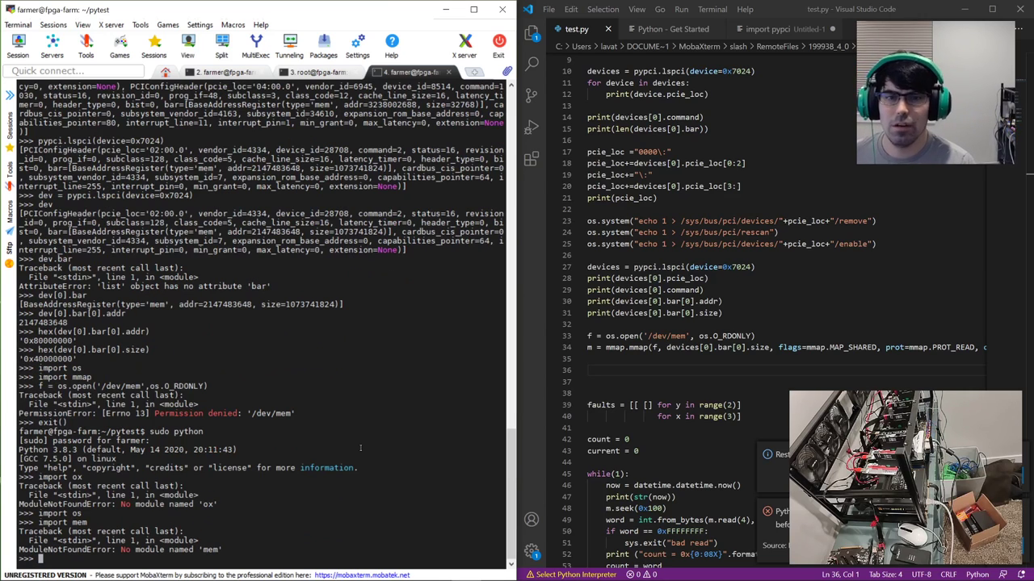
key("Up")
key("BackSpace")
key("BackSpace")
key("BackSpace")
type("mmap")
key("Return")
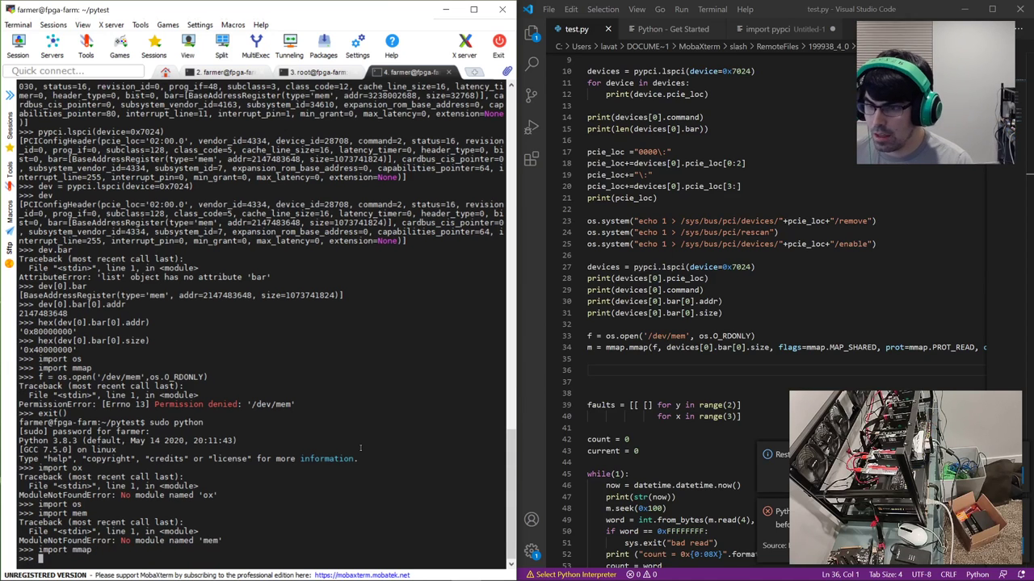
Step: Open the memory device read-only in the root session with f = os.open('/dev/mem',os.O_RDONLY)
type("f = os")
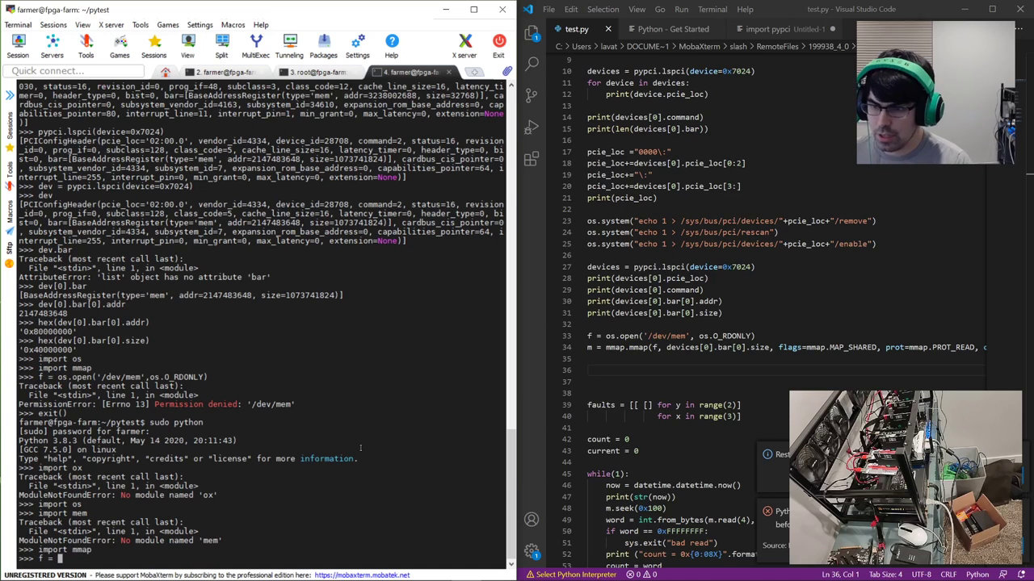
key("Up")
key("Up")
key("Up")
key("Up")
key("Up")
key("Up")
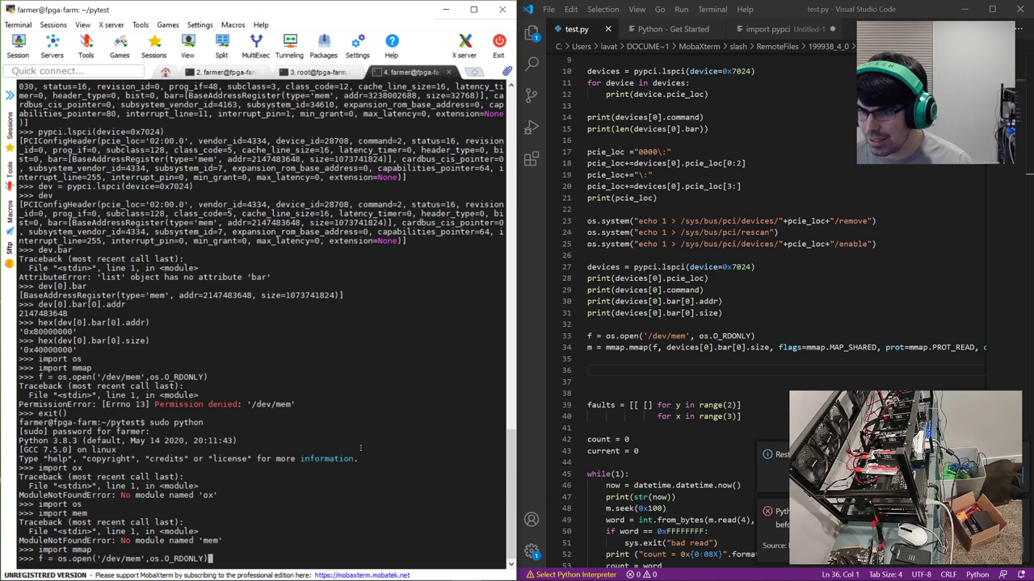
key("Return")
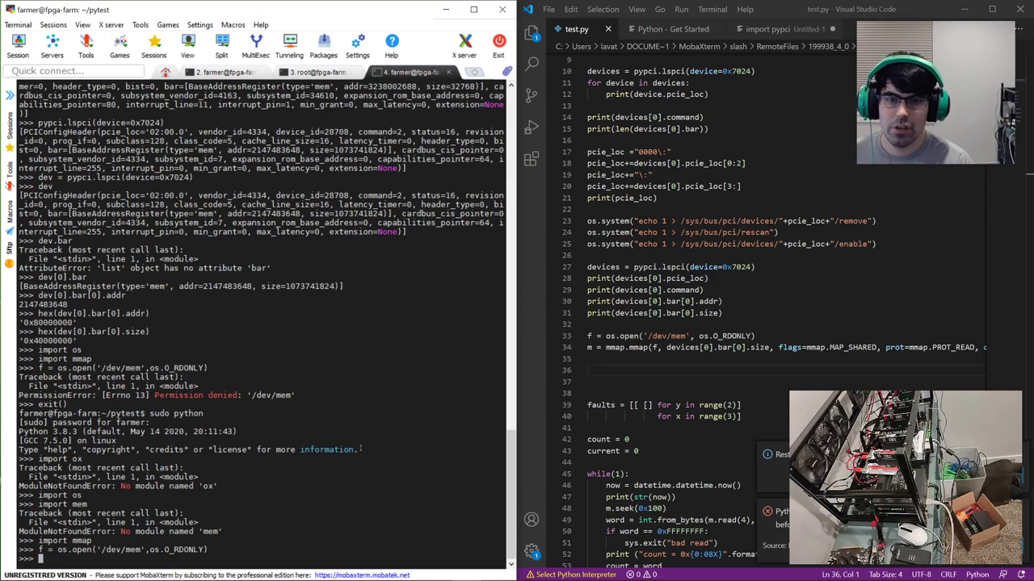
Step: Try to map the device memory with m = mmap.mmap(f,0x100, flags=mmap.MAP_SHARED, prot=mmap.PROT_READ,0x80000000)
type("m = mma")
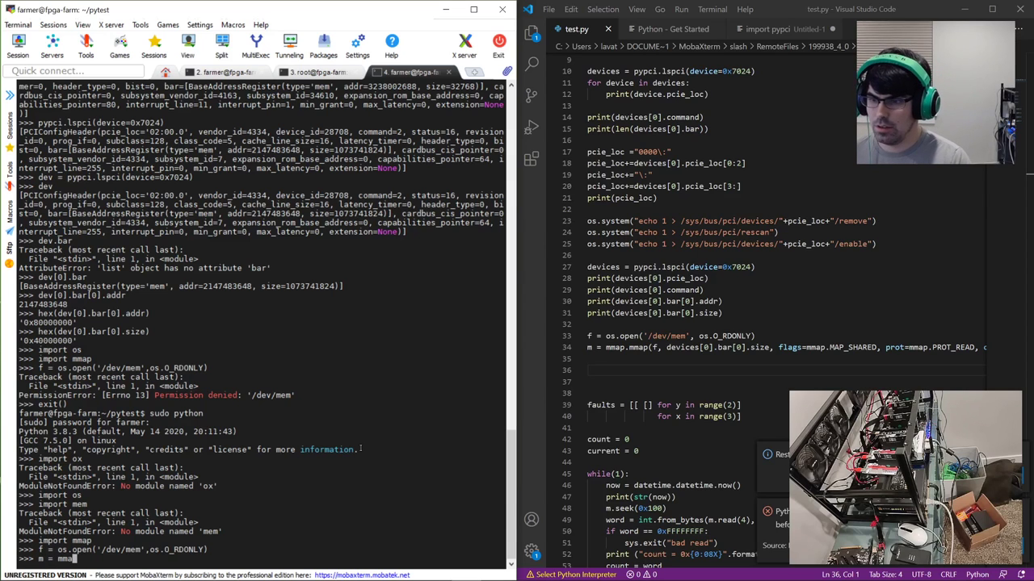
type("p.mmap(")
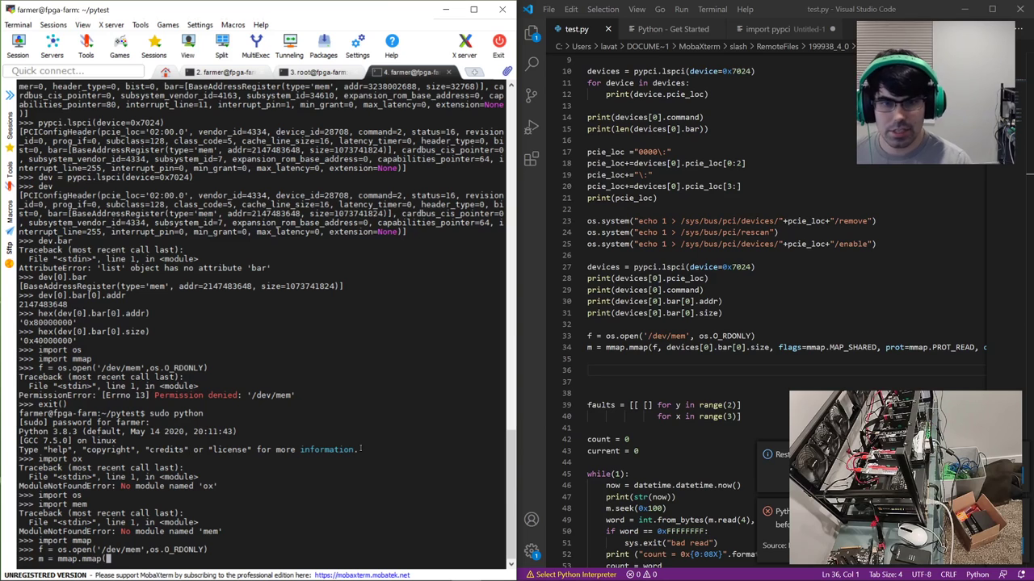
type("f,")
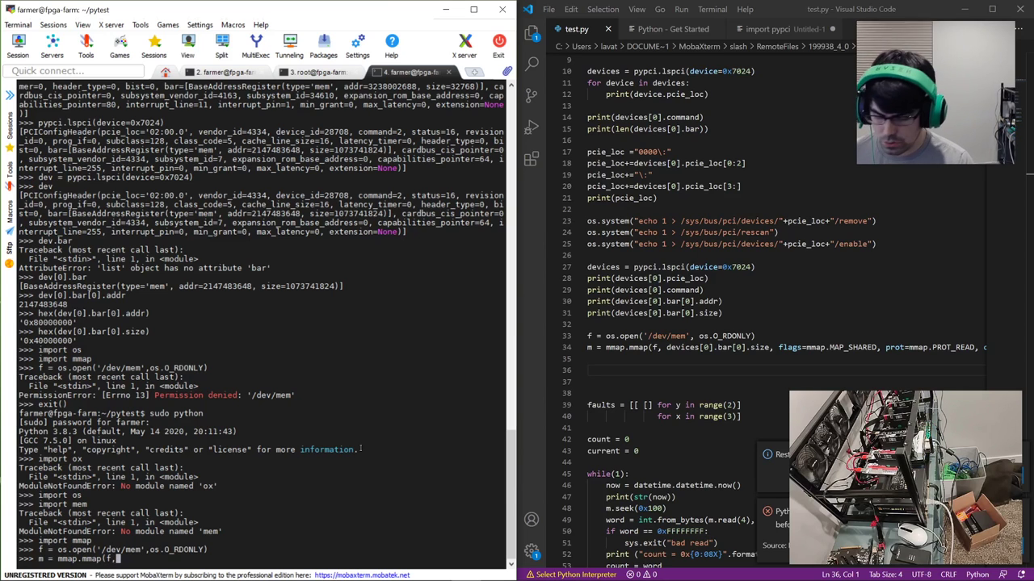
type("0x100")
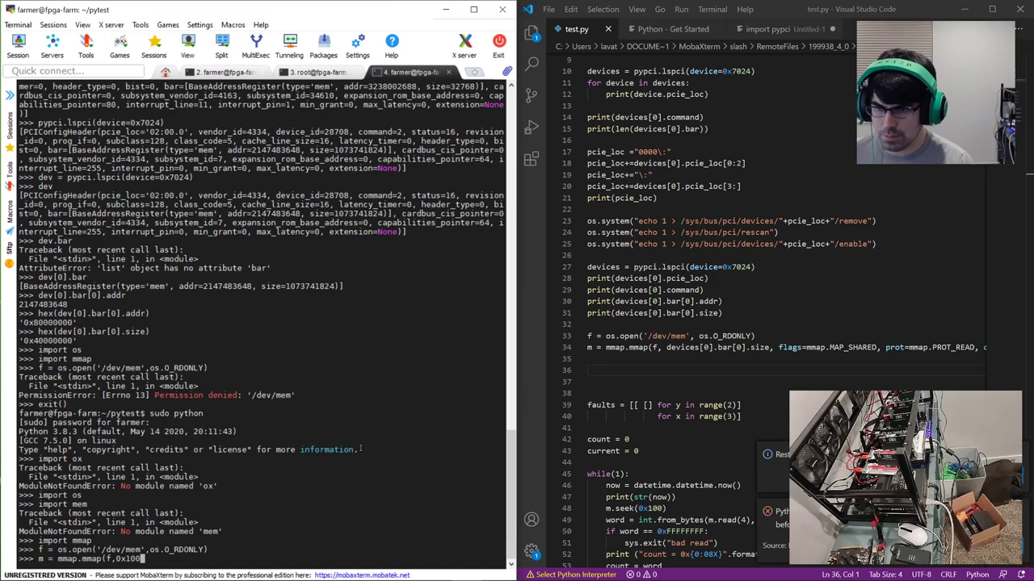
type(", fla")
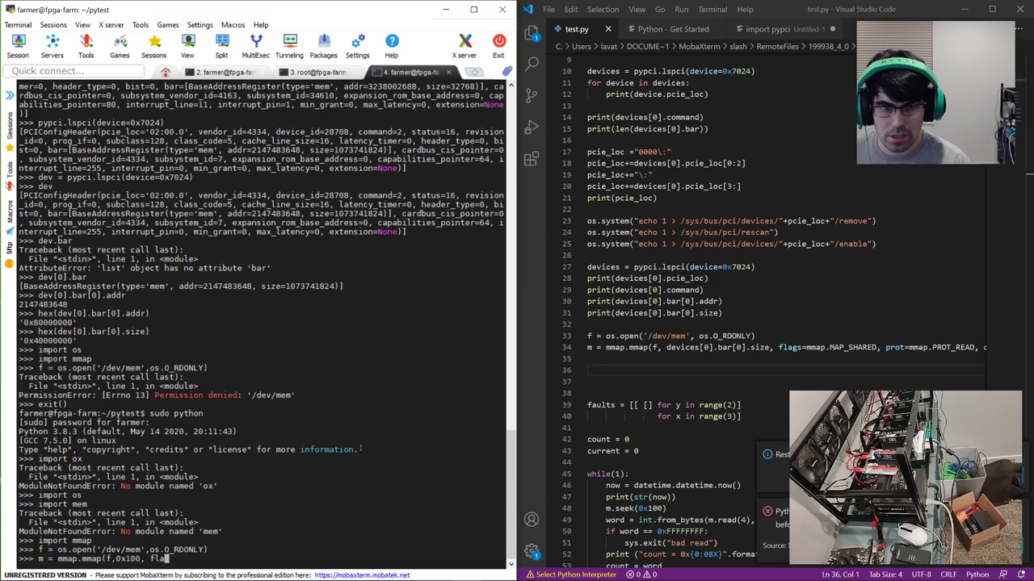
type("gs=mma")
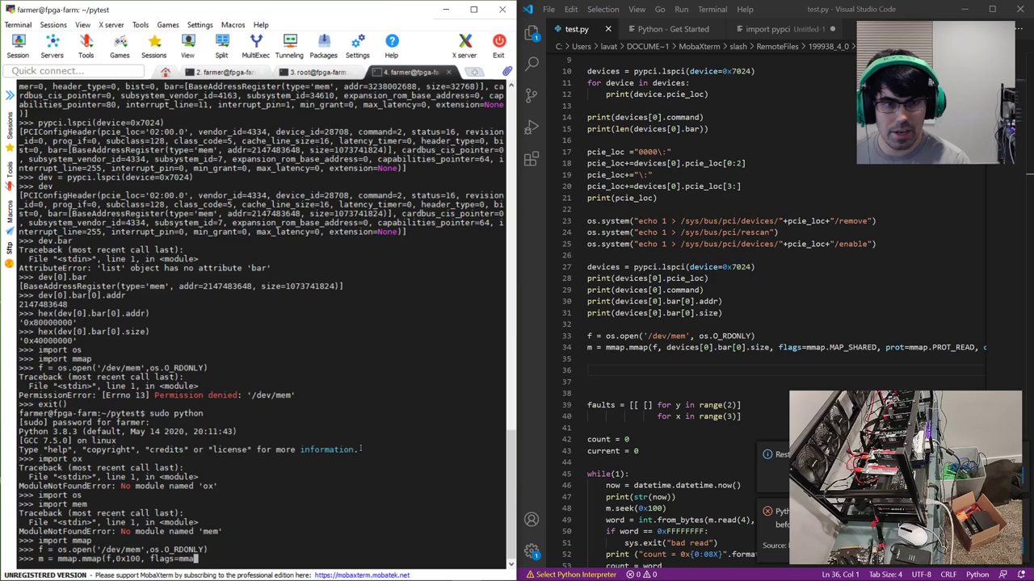
type("p.MAP_SHARED")
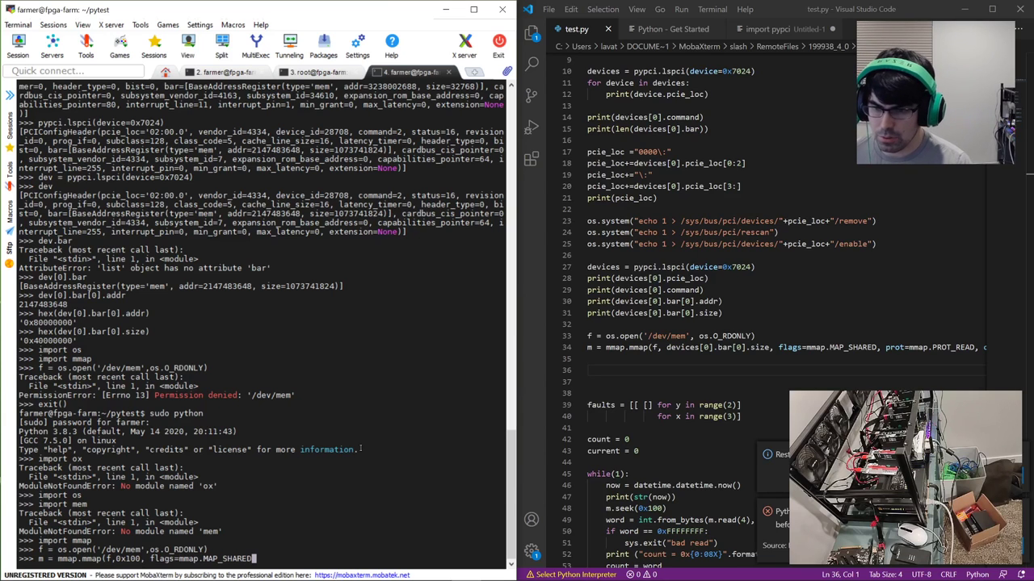
type(", ")
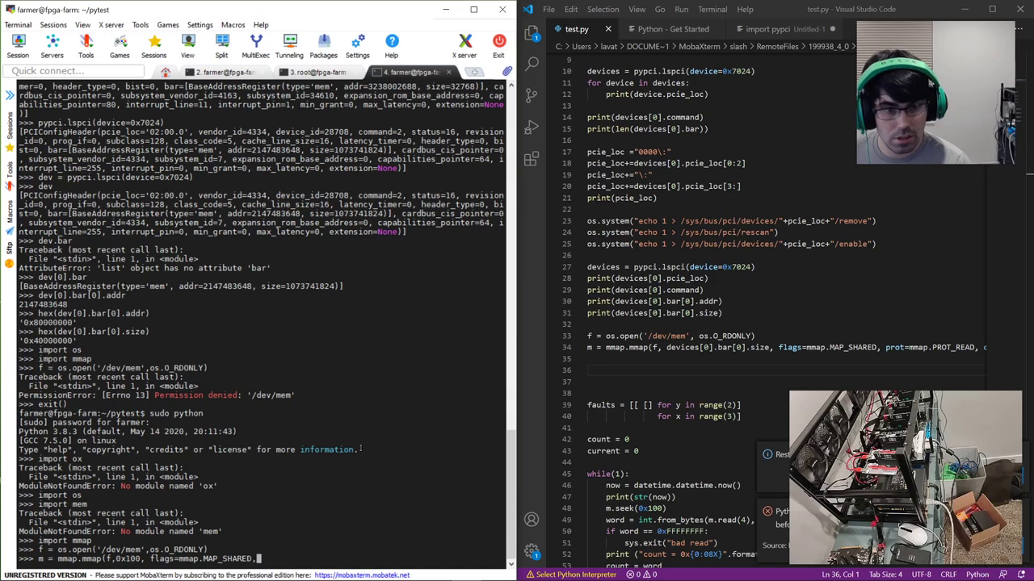
type("prot")
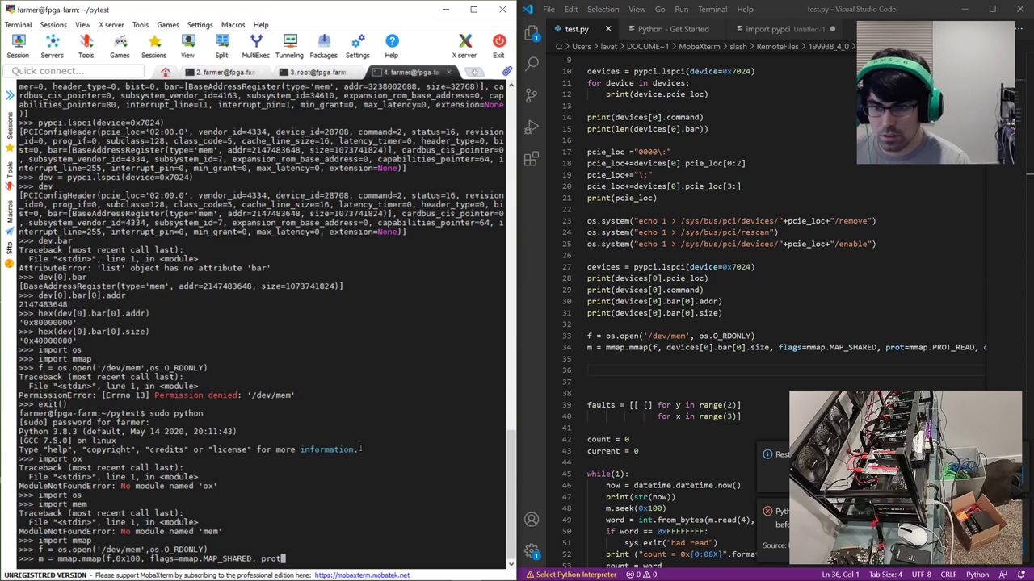
type("=")
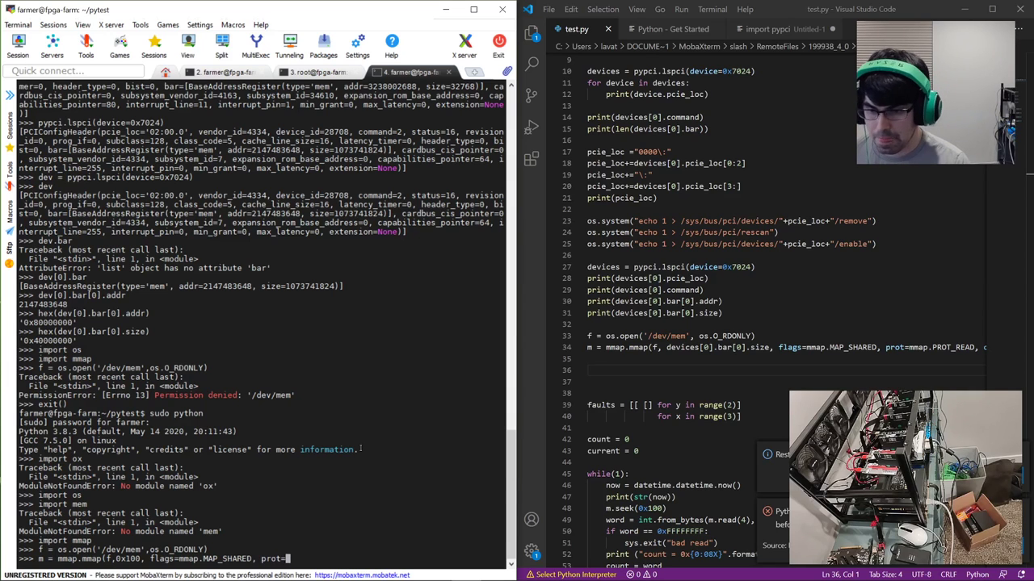
type("mmap.")
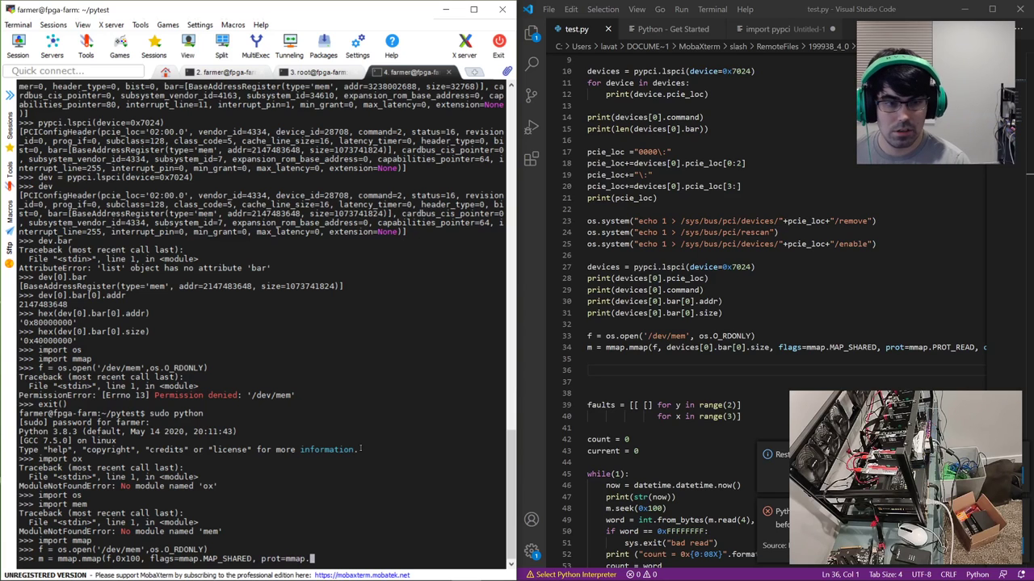
type("PROT_")
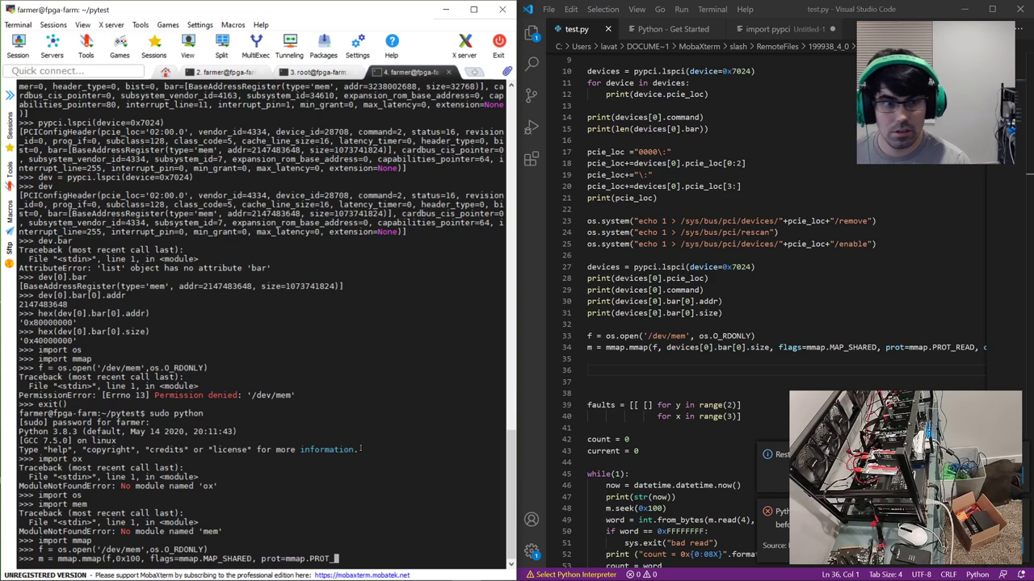
type("READ,")
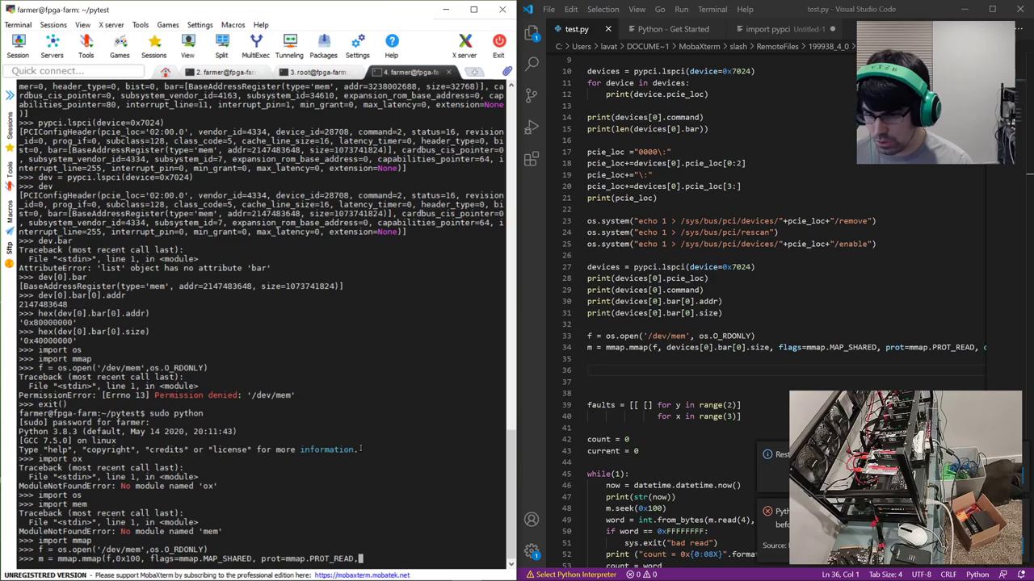
left_click_drag(751, 336, 981, 349)
left_click(845, 360)
left_click(336, 423)
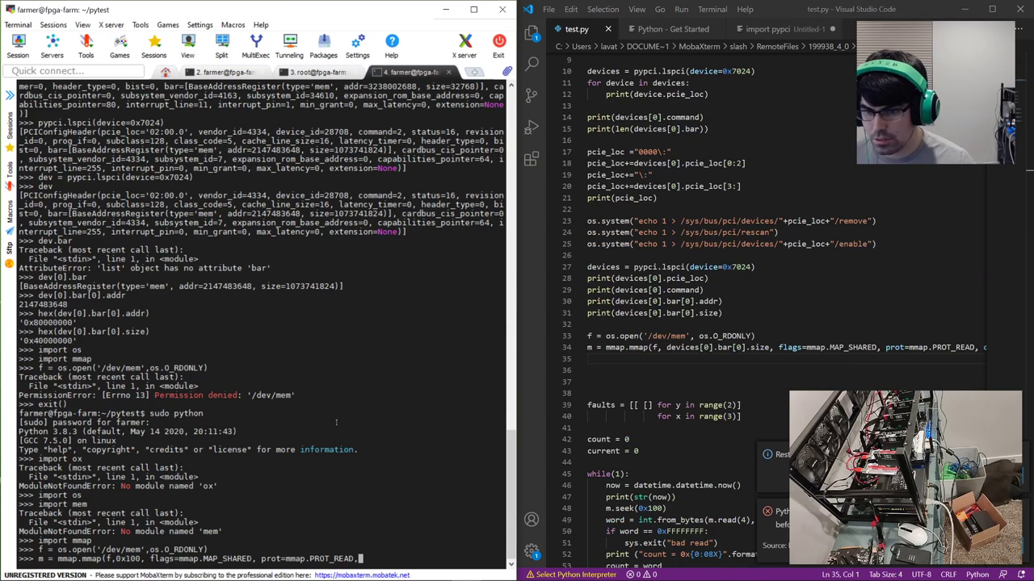
type("0x8000")
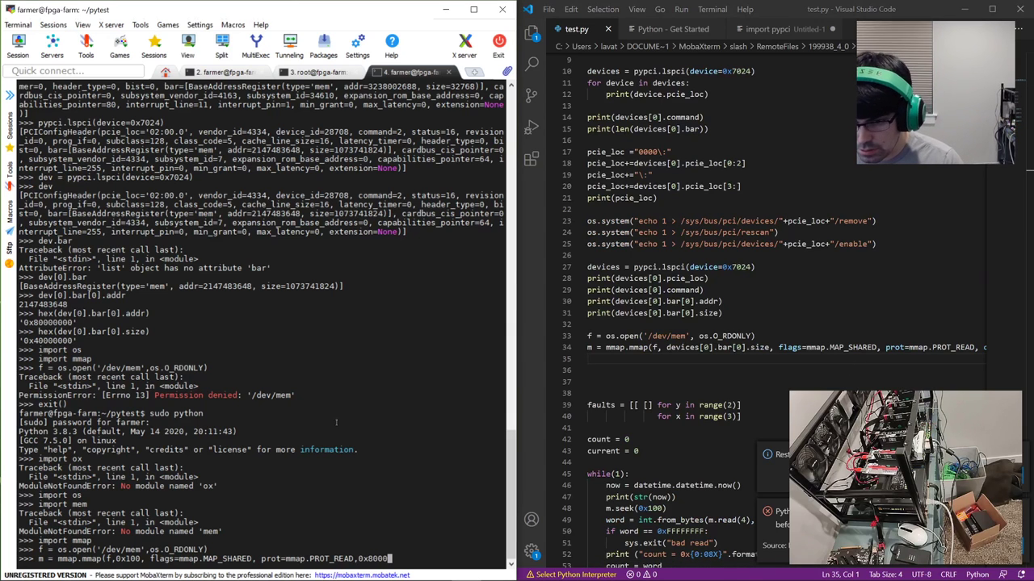
type("0000)")
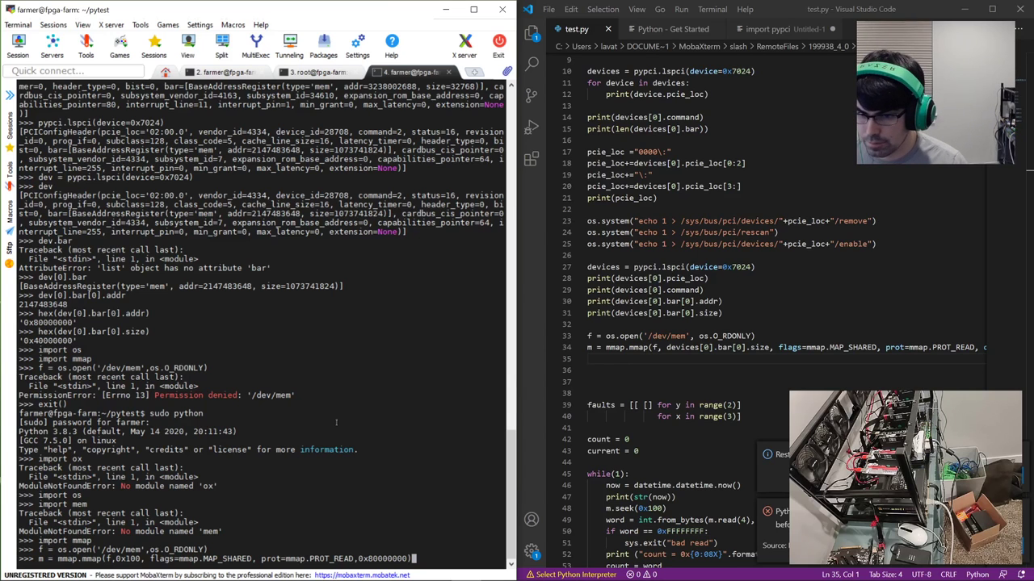
key("Return")
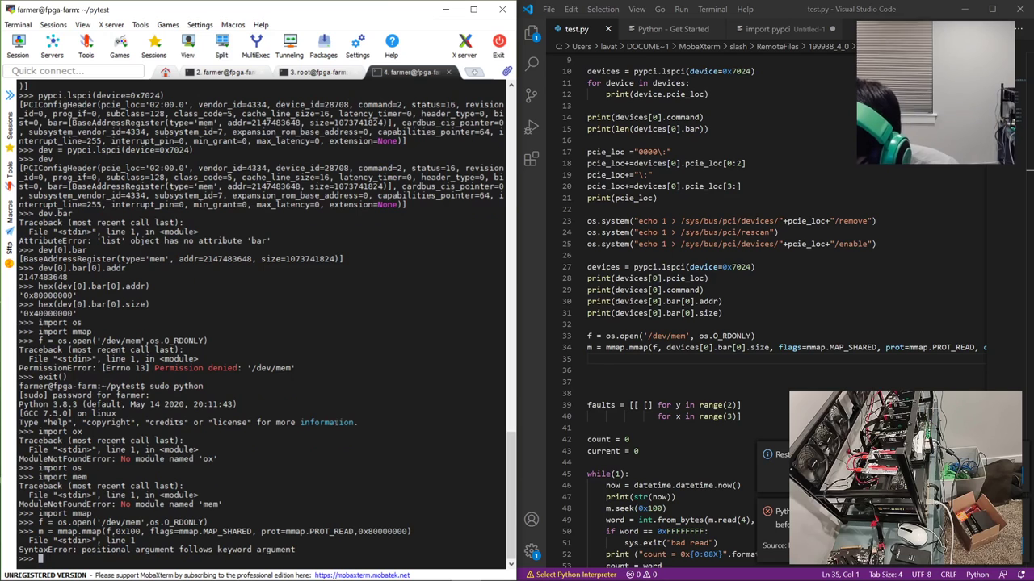
Step: Check the mmap call in test.py and rerun the mapping command with the address passed as offset=0x80000000
left_click_drag(741, 336, 997, 353)
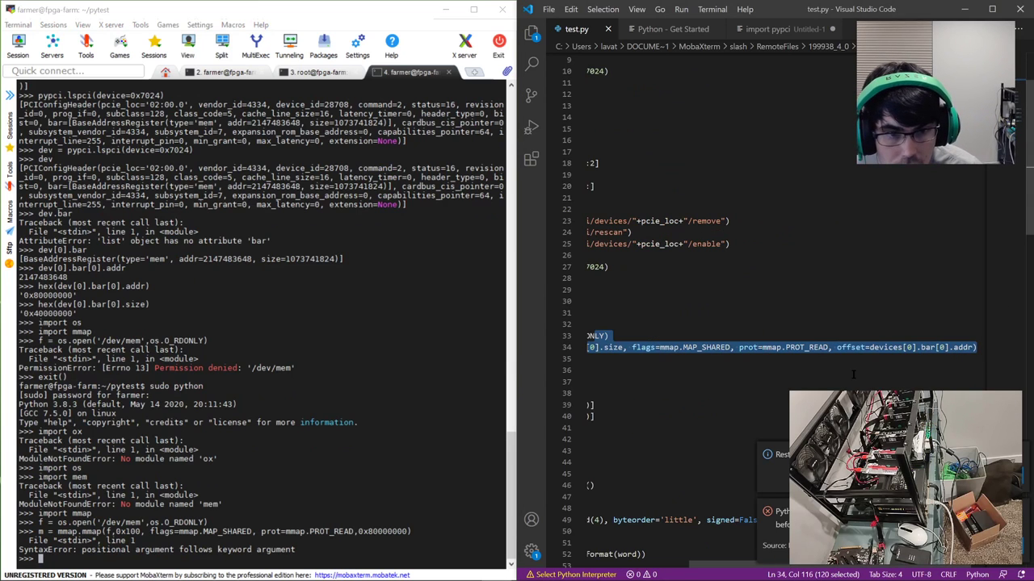
left_click(209, 539)
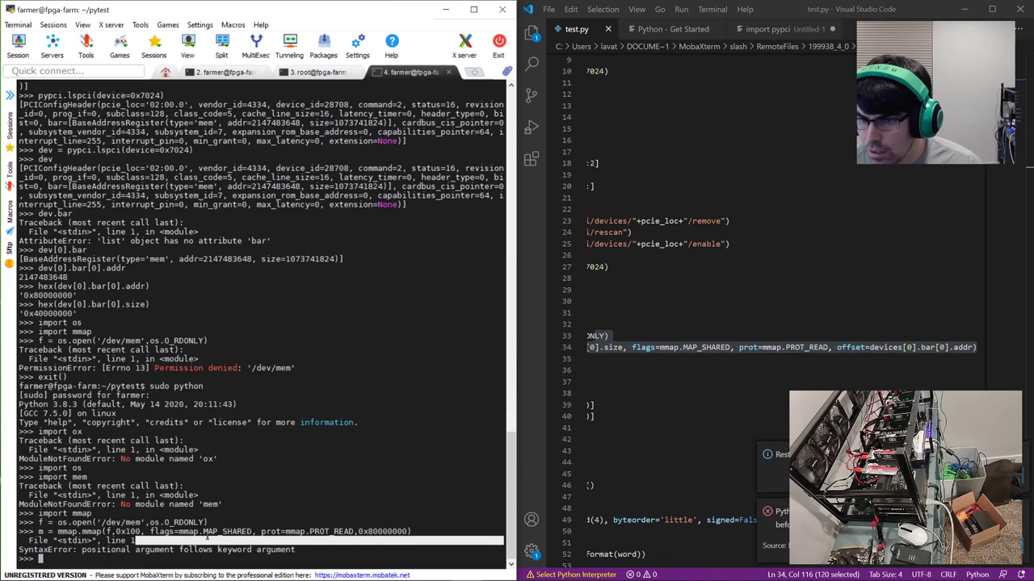
key("Up")
key("Left")
key("Left")
key("Left")
key("Left")
key("Left")
key("Left")
key("Left")
key("Left")
key("Left")
key("Left")
key("Left")
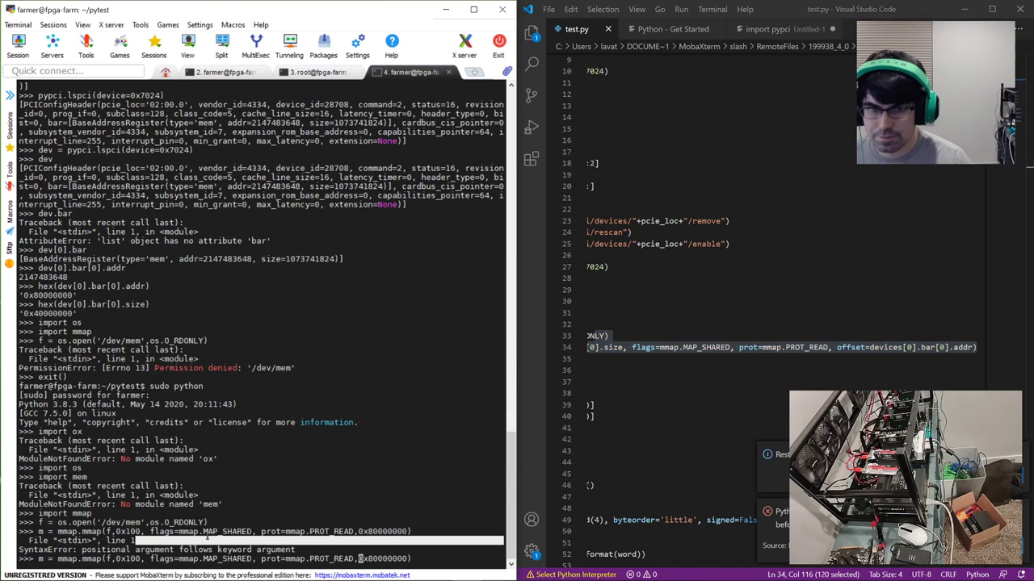
type("offset=")
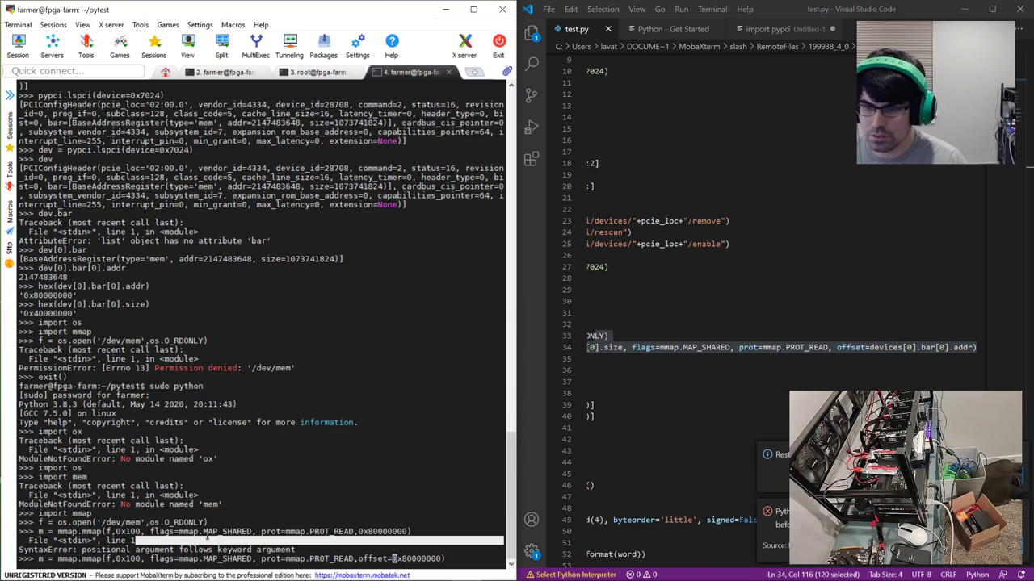
key("Return")
Step: Move to the start of the mapped memory with m.seek(0) and read four bytes with m.read(4)
type("m.seek(0)")
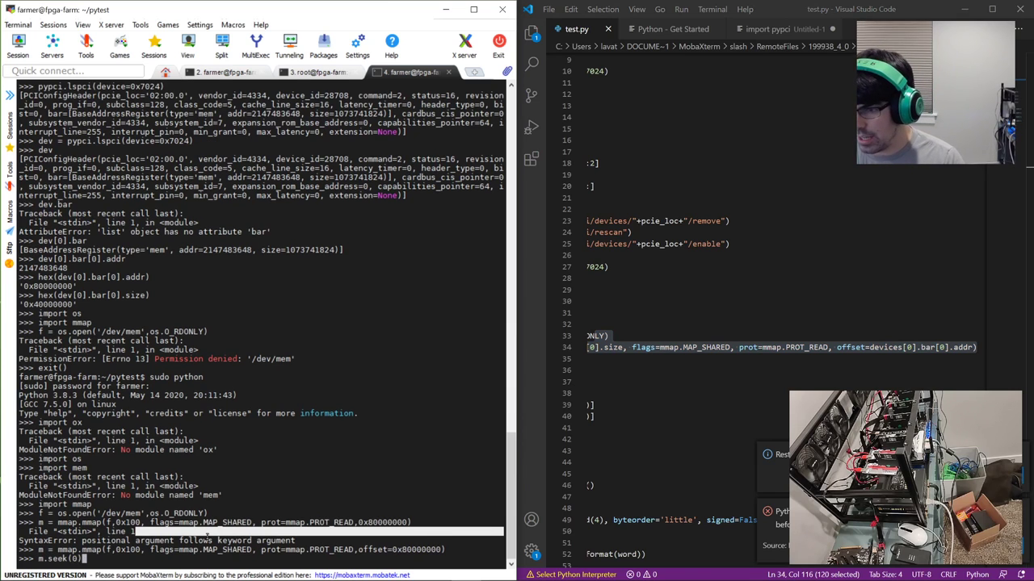
key("Return")
type("m")
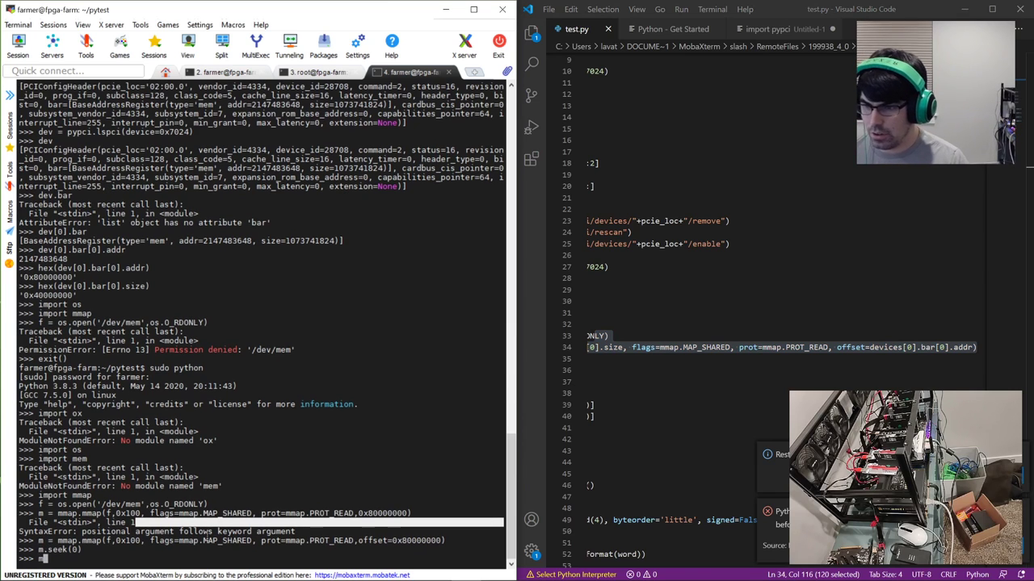
type(".read(")
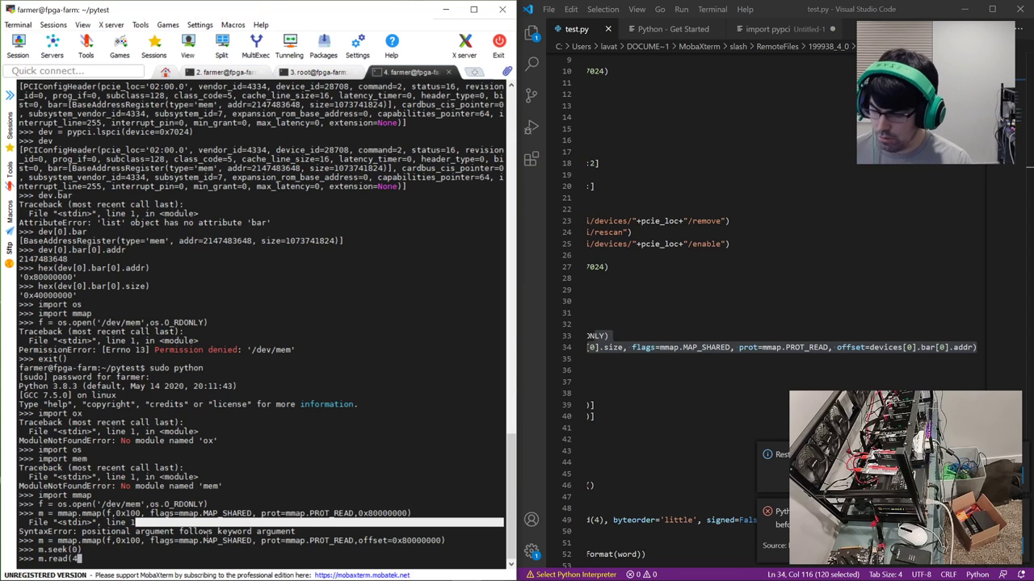
type("4)")
key("Return")
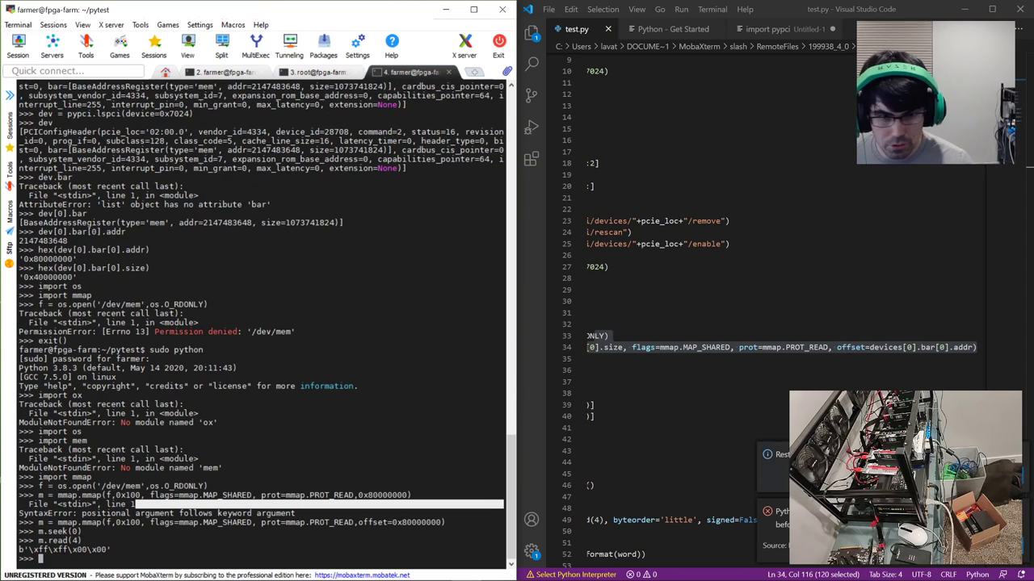
left_click(646, 463)
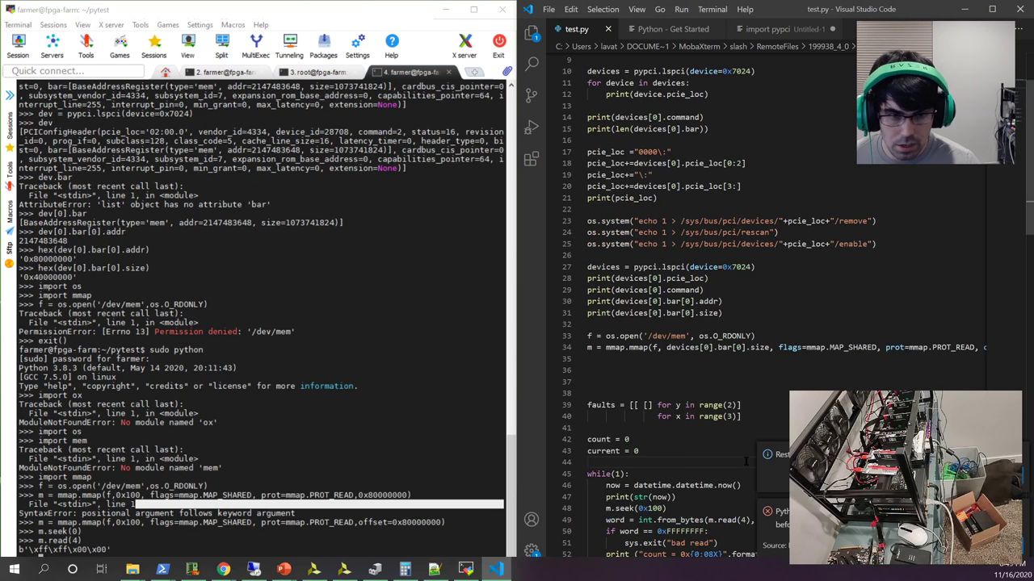
left_click(664, 543)
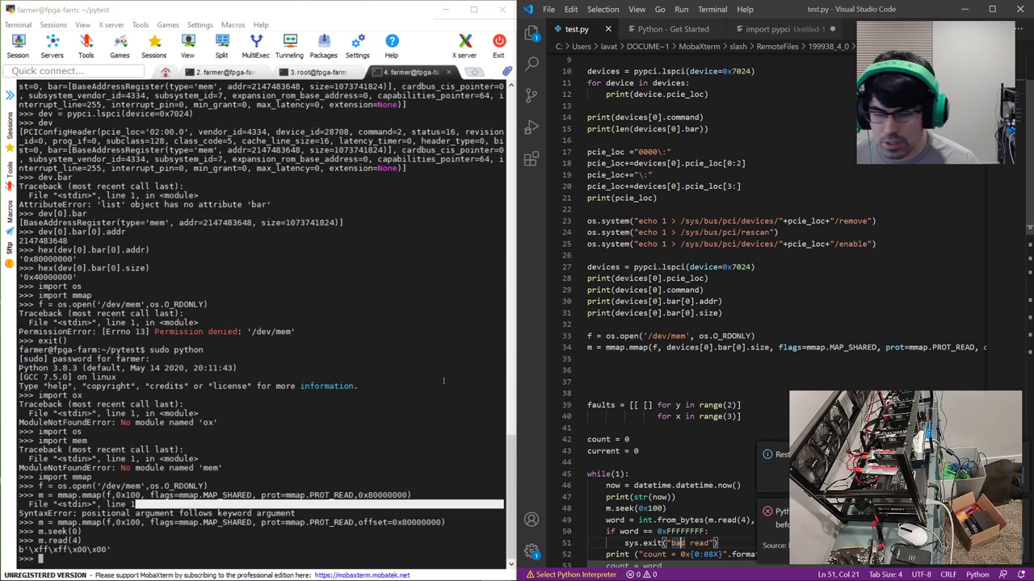
Step: In the first farmer terminal session, change to /tools/Xilinx/HWSRVR/2019.1/bin/ and start sudo ./hw_server, entering the sudo password
left_click(226, 73)
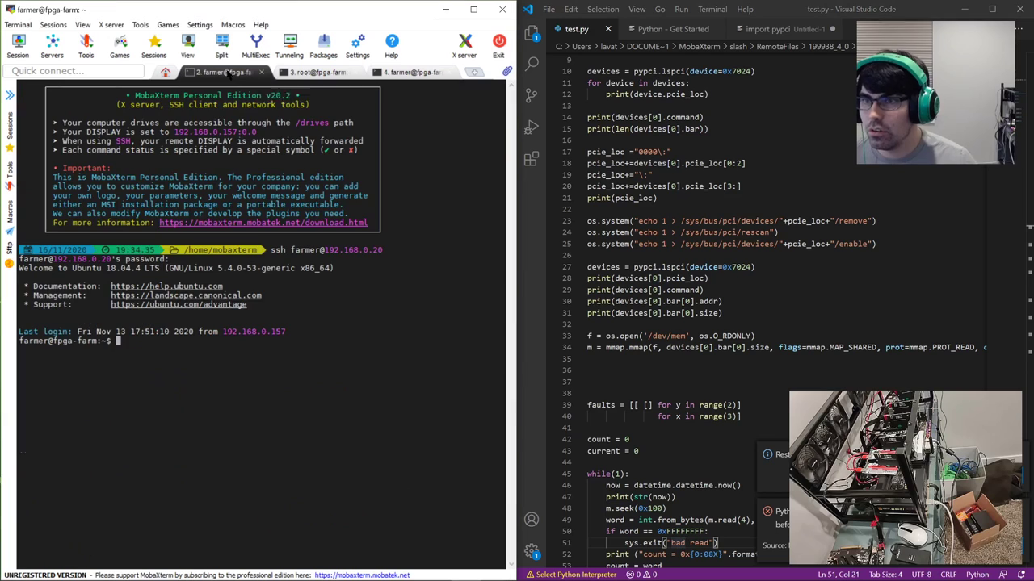
type("sudo ./hw_server")
key("Up")
key("Up")
key("Down")
key("Return")
key("Up")
key("Down")
type("sudo ./hw_server")
key("Return")
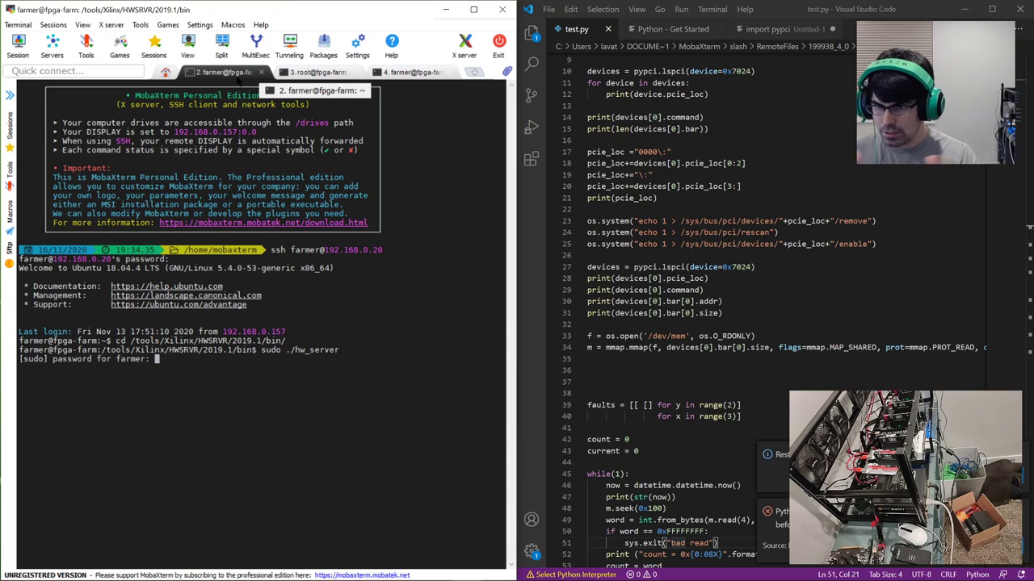
key("Return")
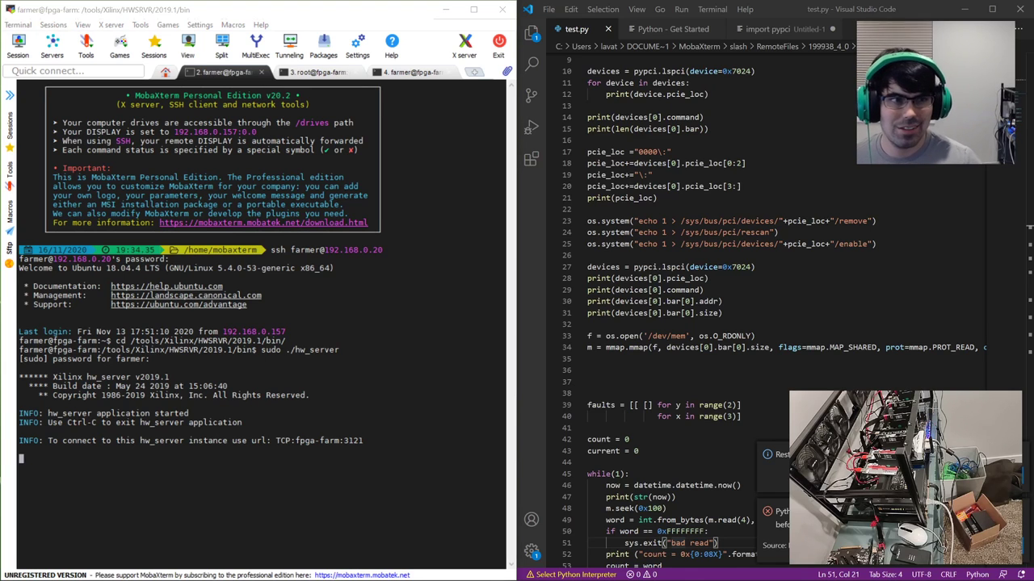
Step: Switch to the Vivado 2019.1 Tcl Shell, start xsdb and connect to the hardware server with connect -url TCP:fpga-farm:3121
left_click_drag(499, 209, 557, 136)
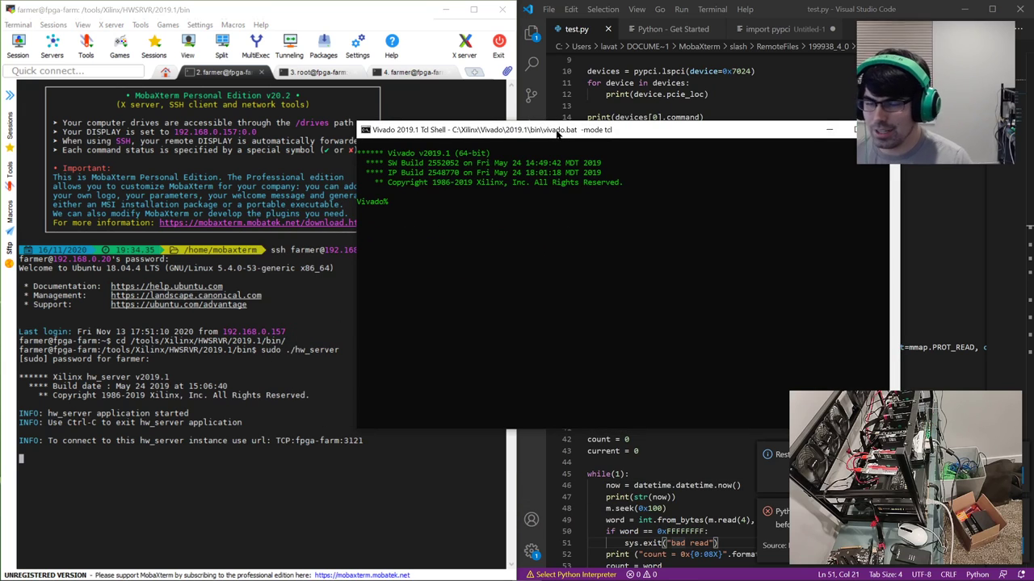
type("xsdb")
key("Return")
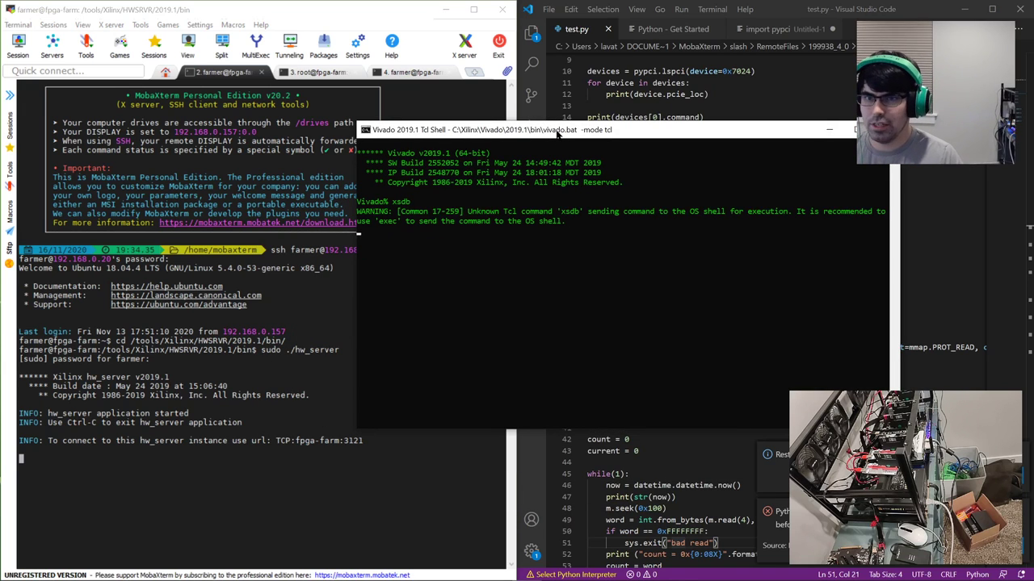
type("conne")
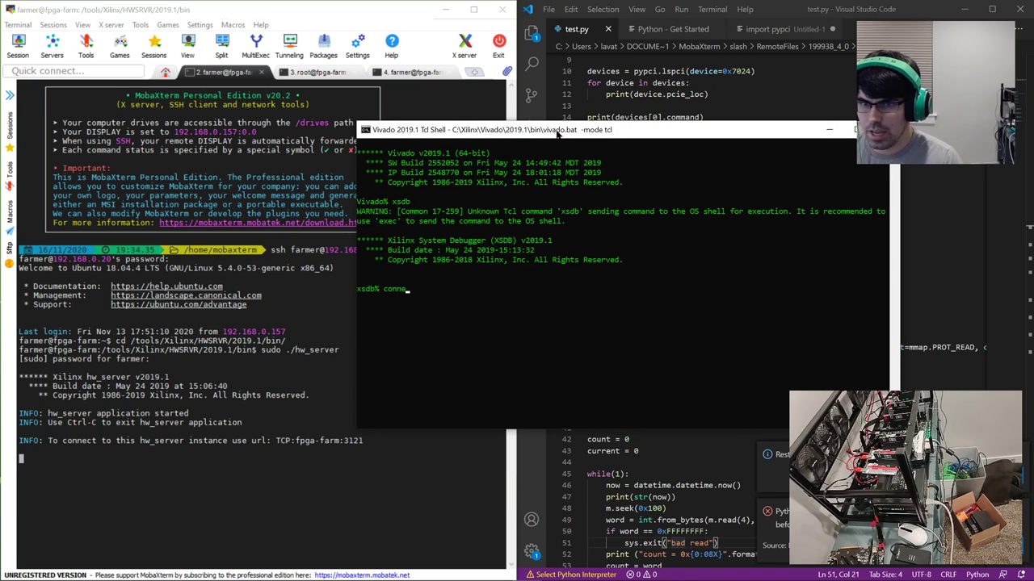
type("ct -url")
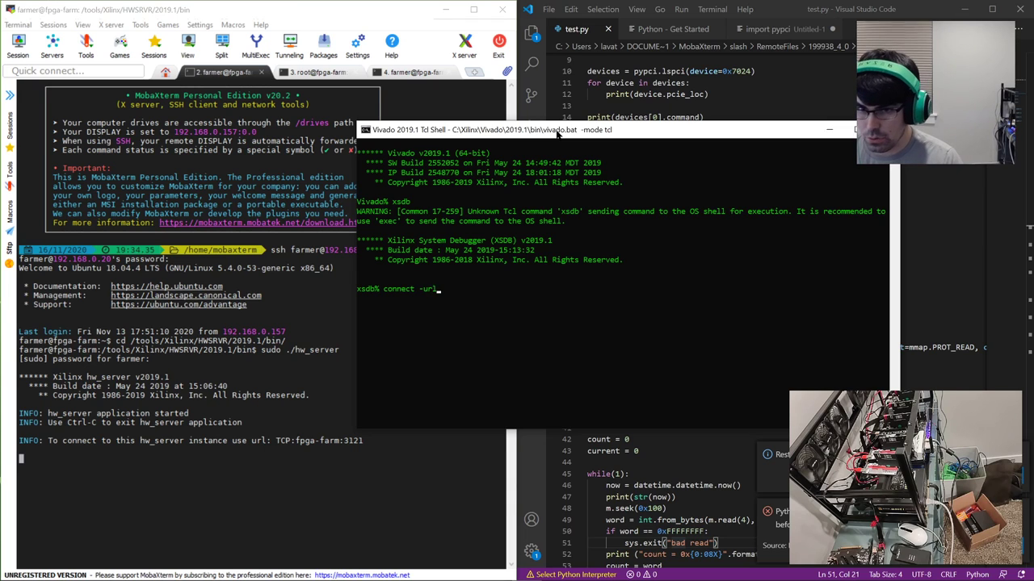
type(" TCP:fpga-farm")
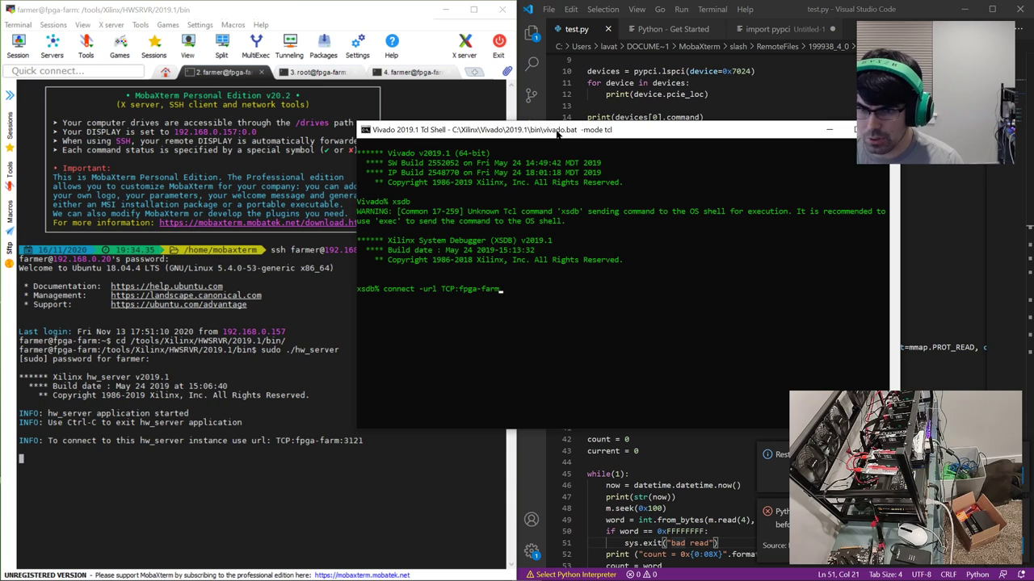
type(":3121")
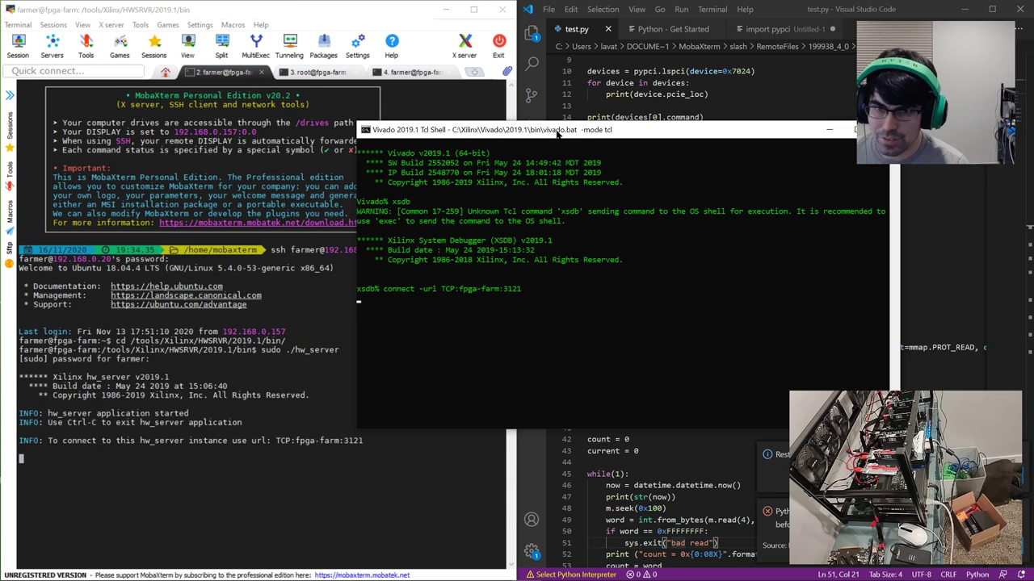
key("Return")
Step: List the JTAG targets and debug targets in xsdb, and select the MicroBlaze processor with target 3
type("jtag targets")
key("Return")
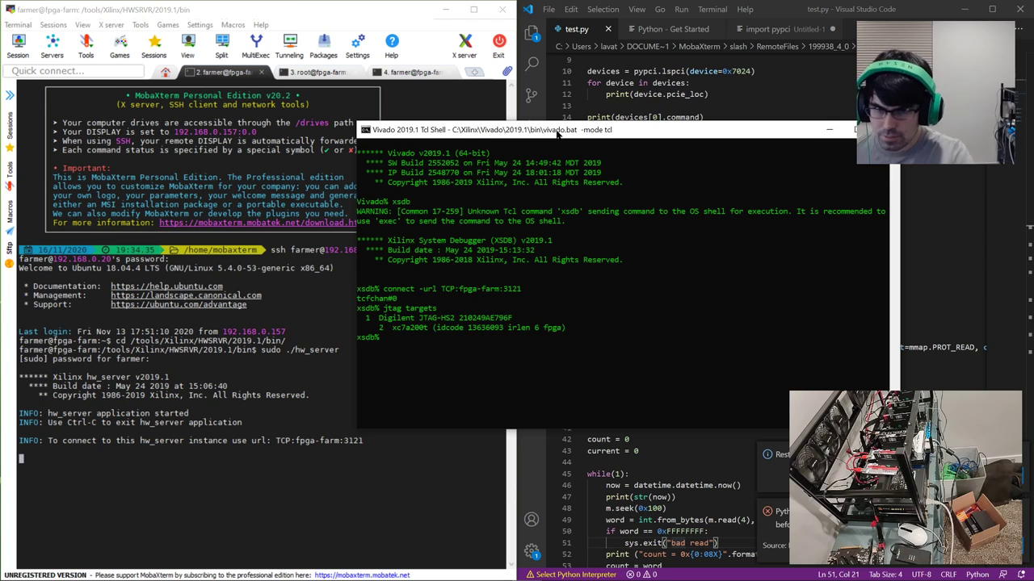
type("targets")
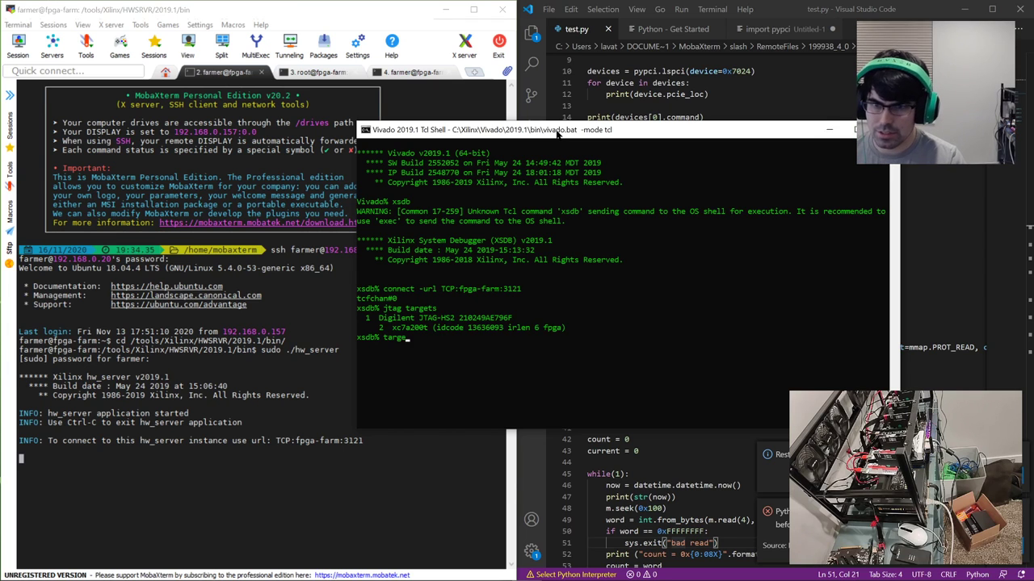
key("Return")
type("arget 3")
key("Return")
Step: Read four words of FPGA memory over JTAG with mrd 0x80000000 4
type("mr")
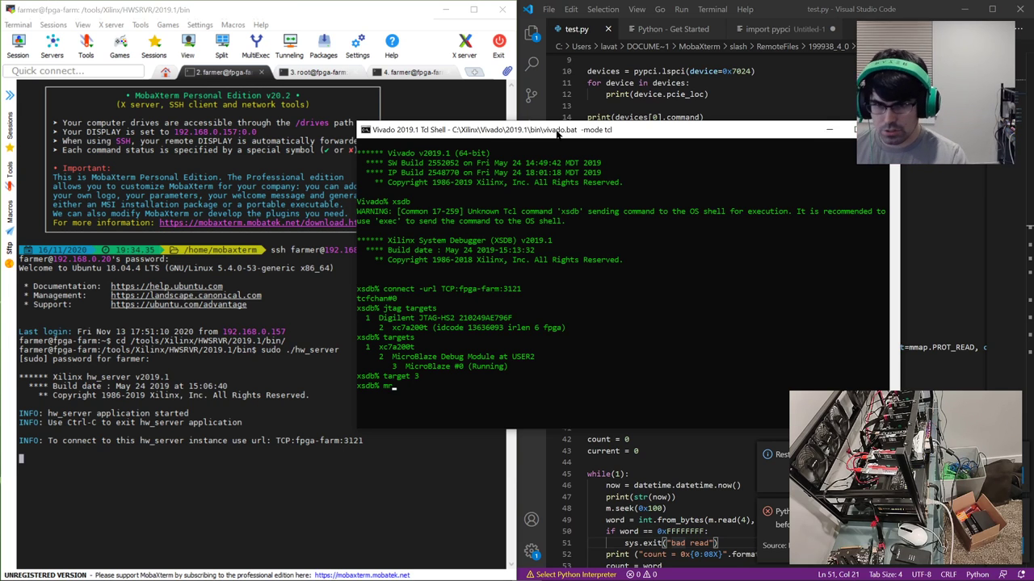
type("d 0")
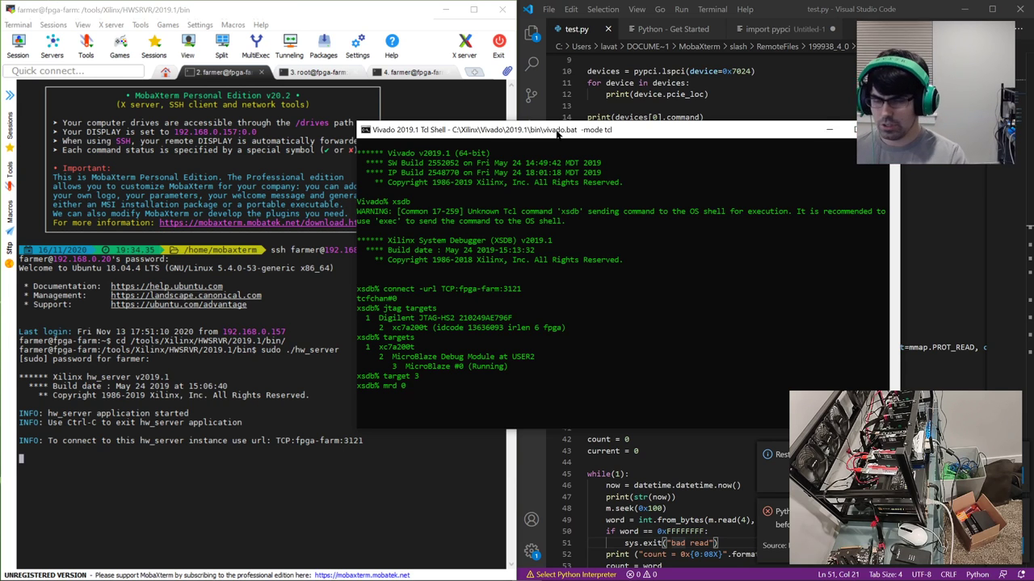
type("x80000000 4")
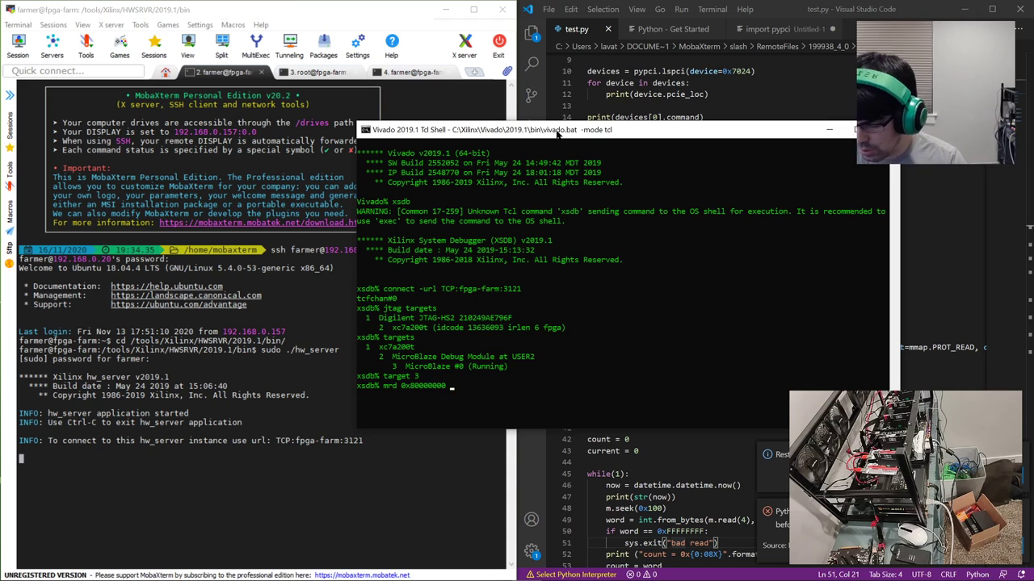
key("Return")
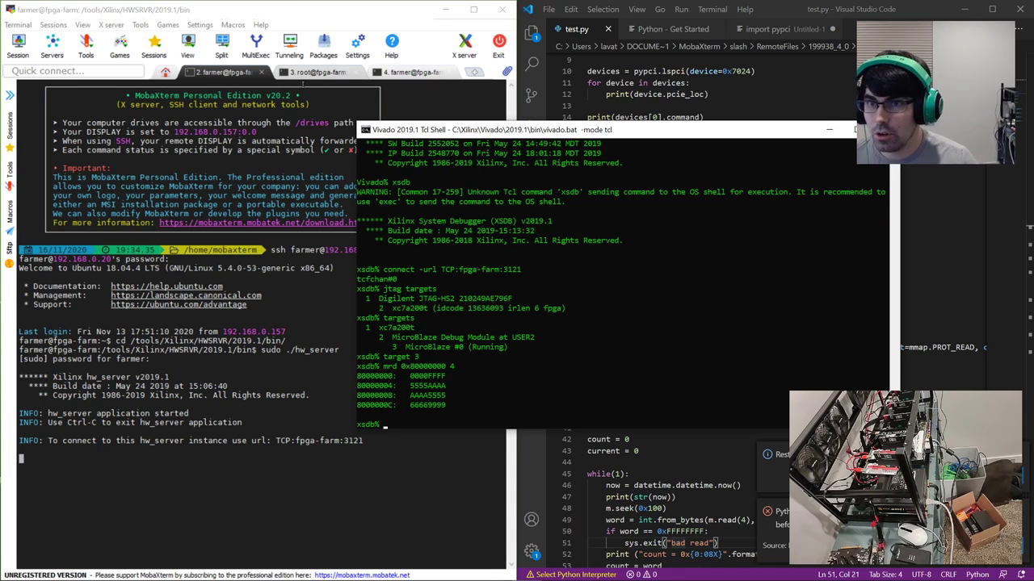
Step: Return to the root Python session in MobaXterm and place the Vivado Tcl Shell beside it so both outputs can be compared
left_click(307, 73)
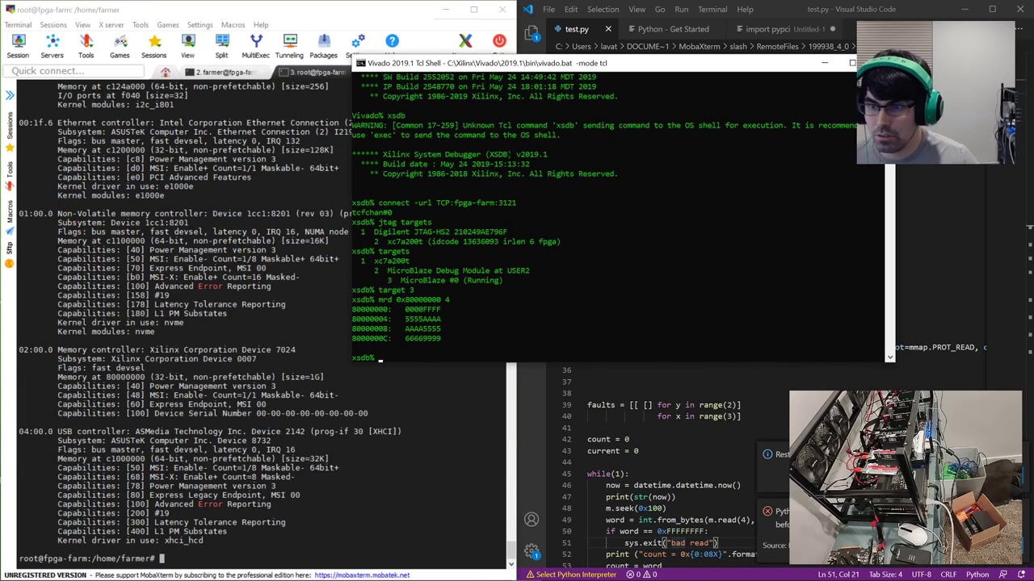
left_click(413, 72)
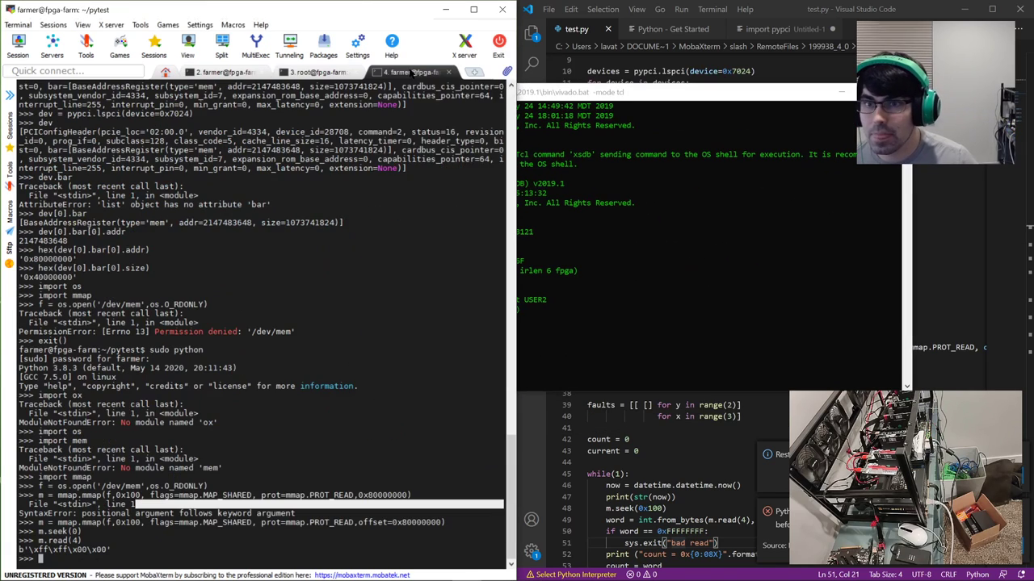
left_click_drag(19, 477, 198, 485)
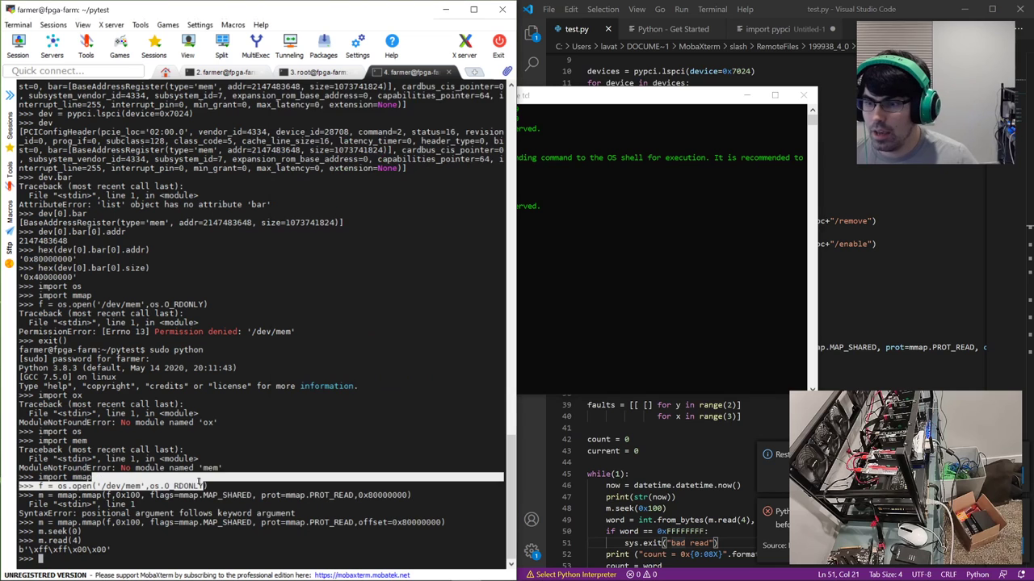
left_click(662, 224)
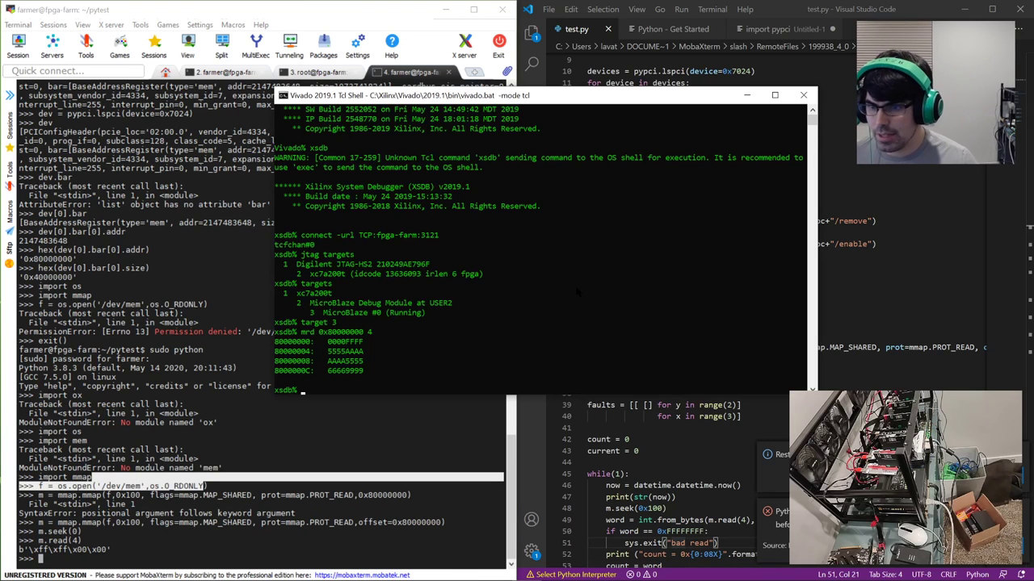
left_click_drag(581, 97, 836, 102)
left_click_drag(266, 436, 263, 434)
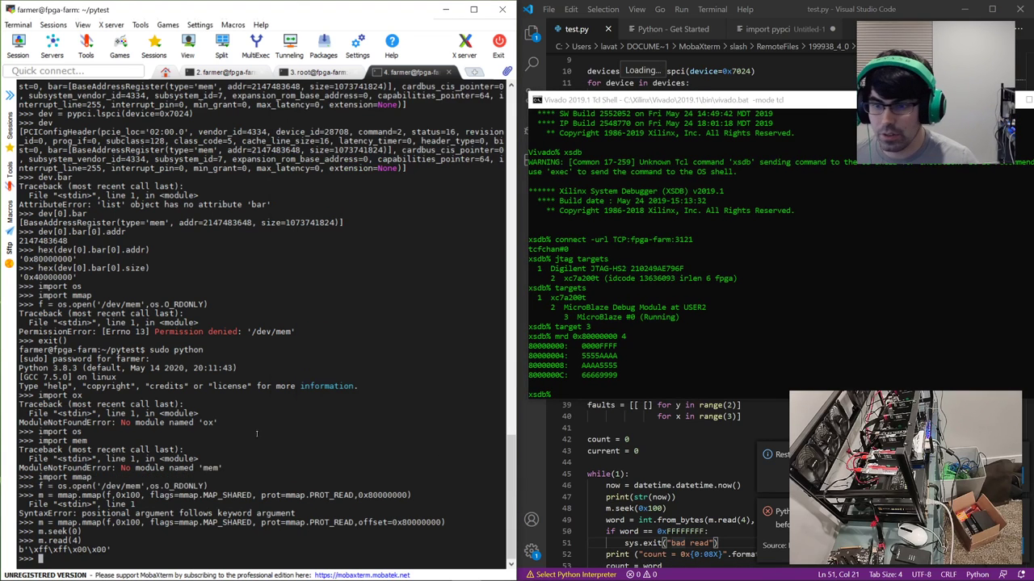
Step: Read the next three four-byte words of the mapped memory by repeating m.read(4) three times
key("Up")
key("Return")
key("Up")
key("Return")
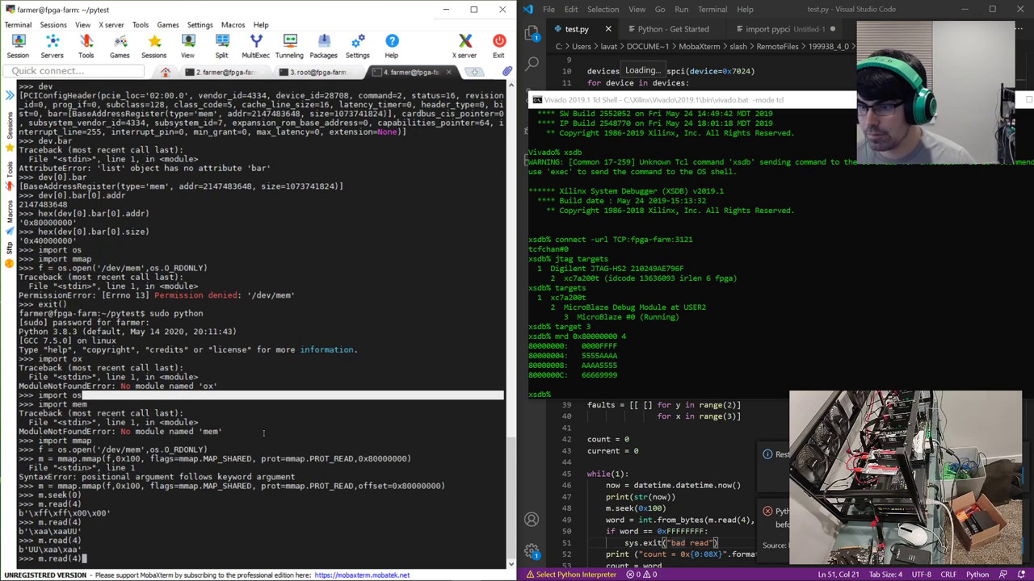
key("Up")
key("Return")
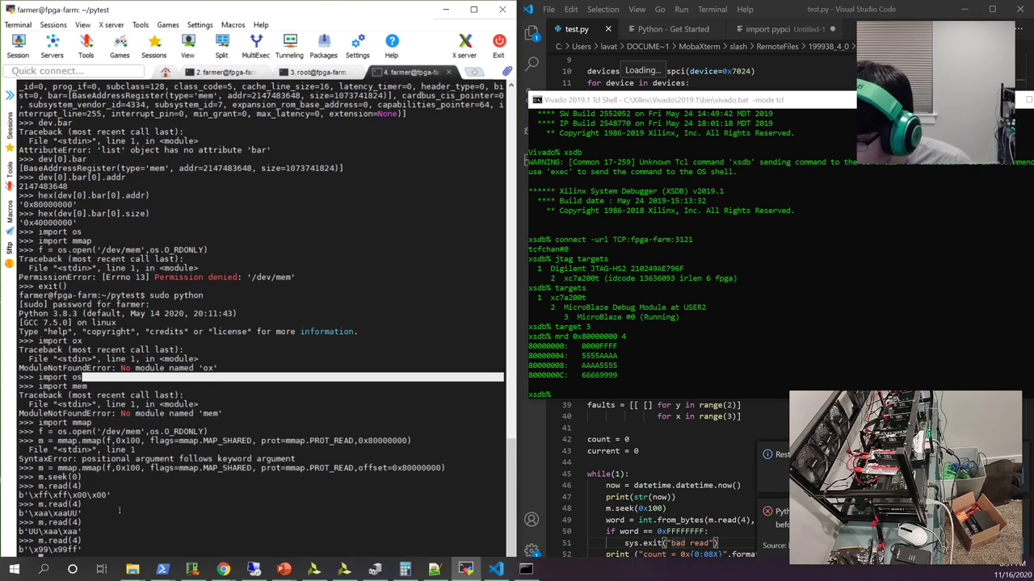
Step: Compare the bytes returned by the Python reads with the words in the xsdb memory dump
left_click(104, 543)
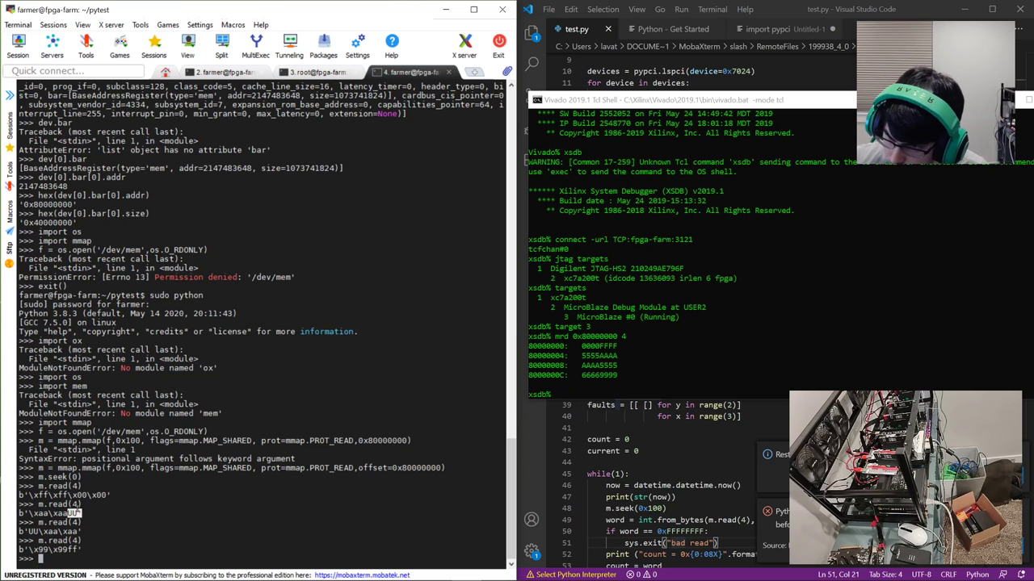
left_click_drag(70, 514, 82, 514)
left_click(69, 555)
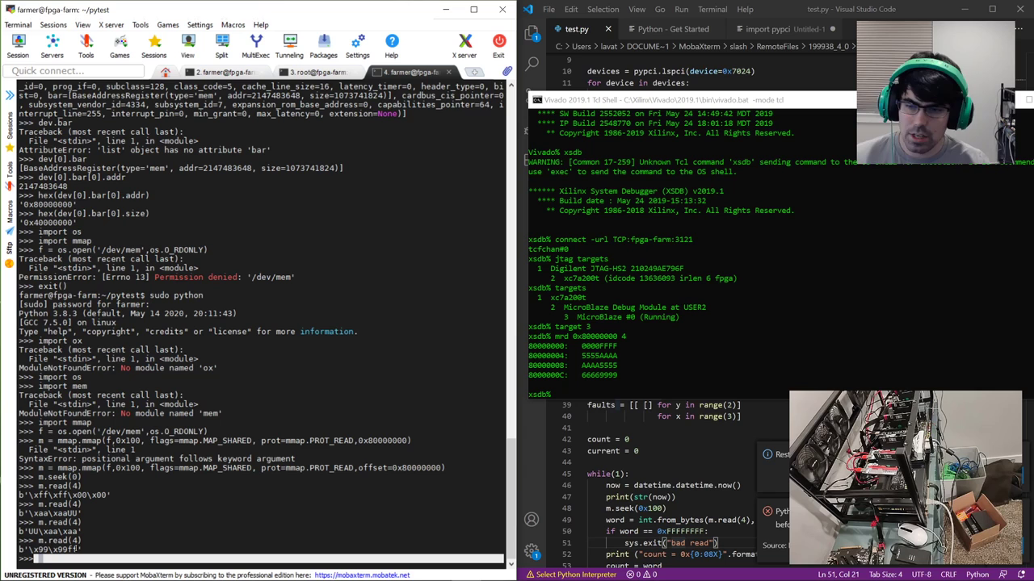
left_click_drag(18, 494, 111, 500)
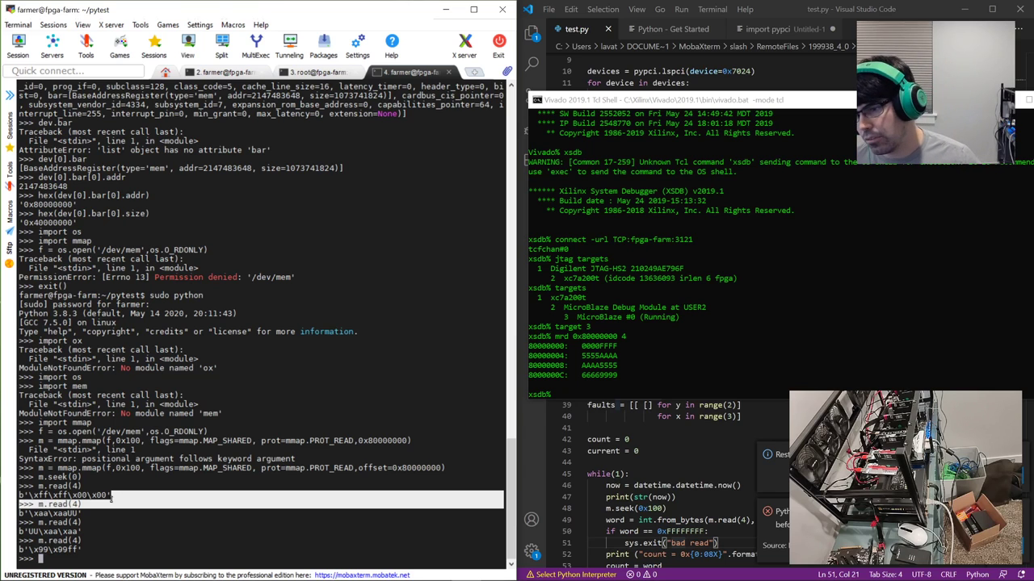
Step: Rewind the mapped memory with m.seek(0) and read its first four bytes again with m.read(4)
type("m.seek(0)")
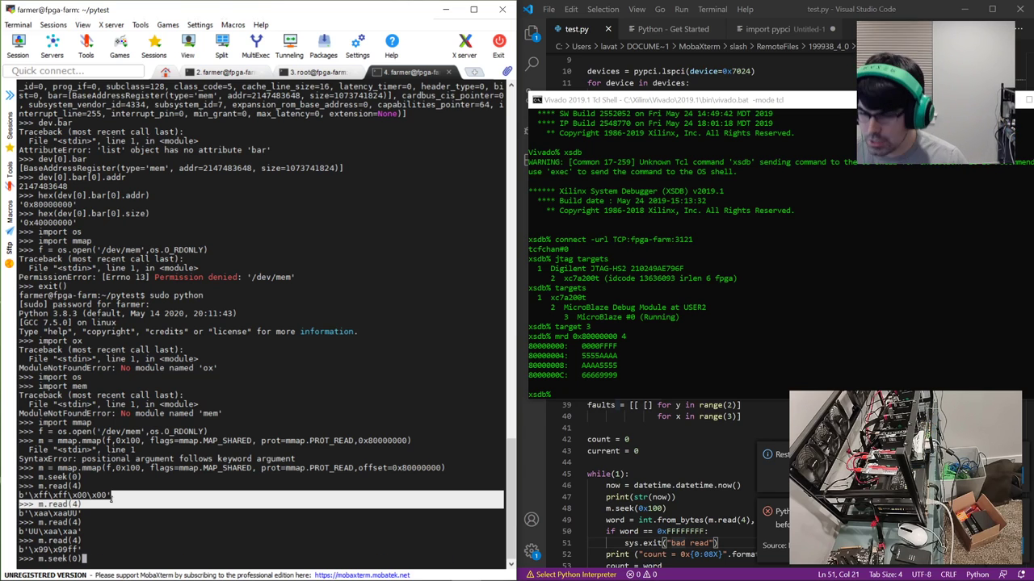
key("Return")
key("Up")
key("Up")
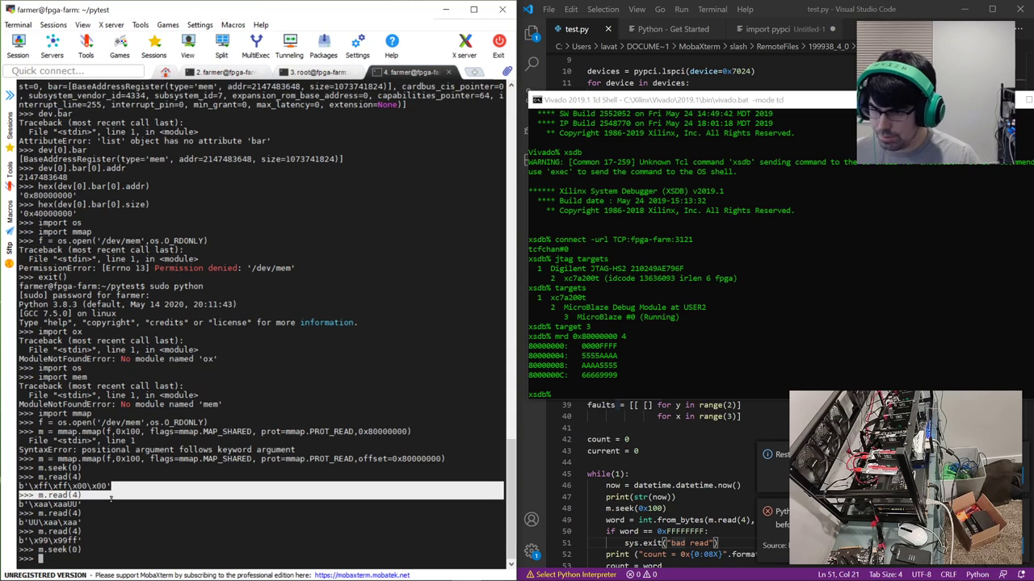
key("Return")
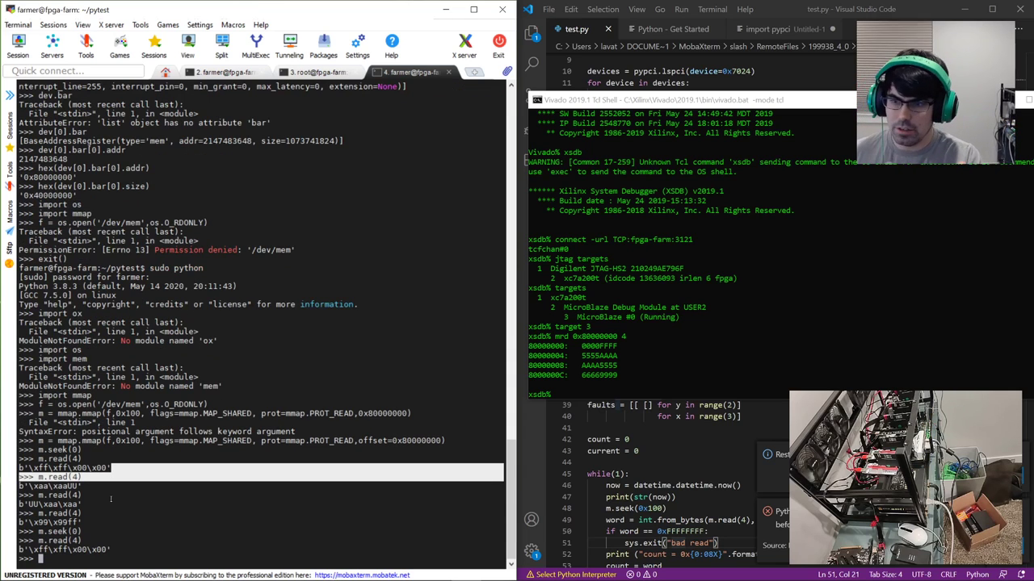
Step: Write a new word to the FPGA memory from xsdb with mwr 0x80000000 0xdeadbeef
left_click(614, 379)
type("mwr 0x")
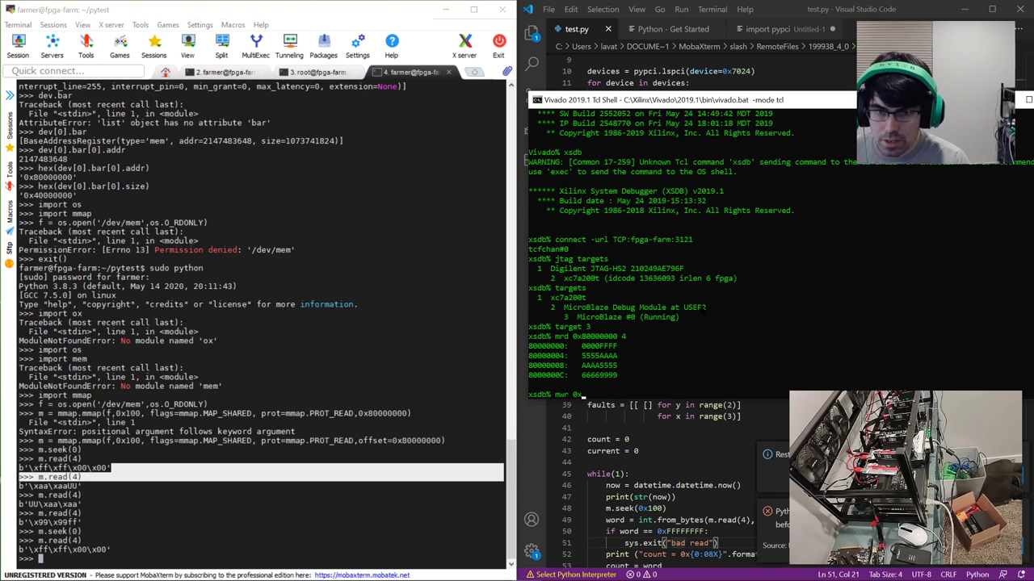
type("80000000")
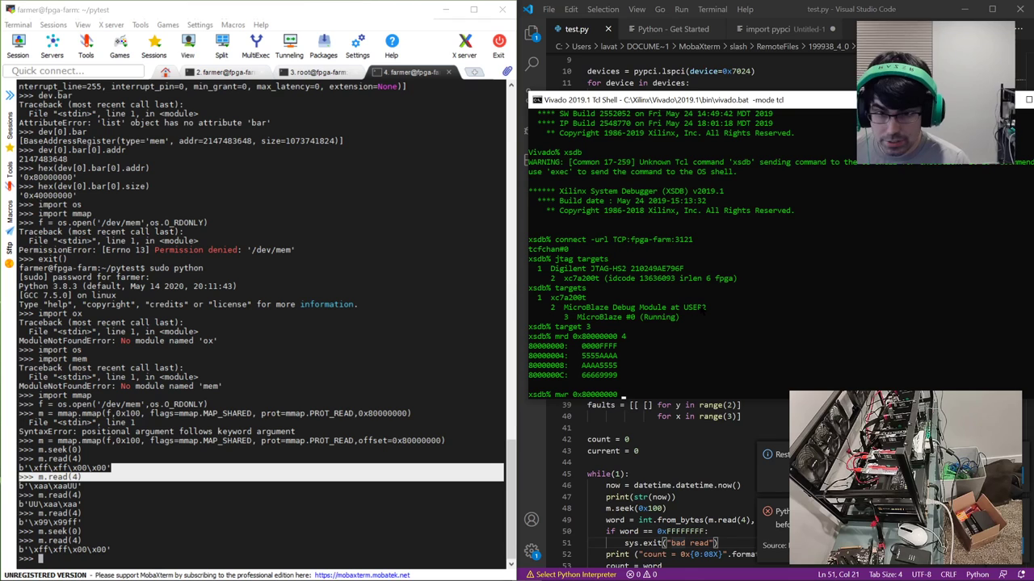
type(" 0xdeadbeef")
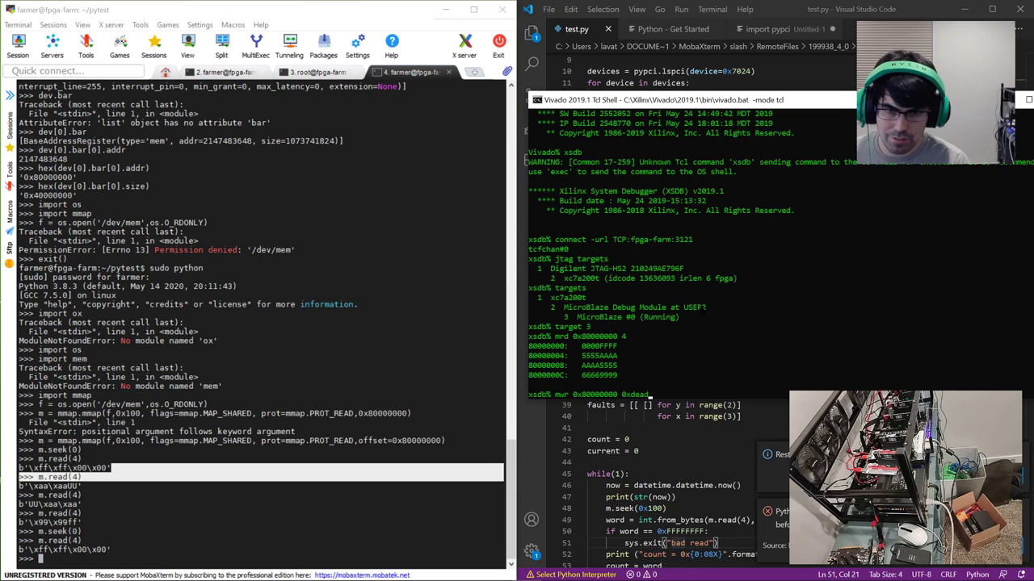
key("Return")
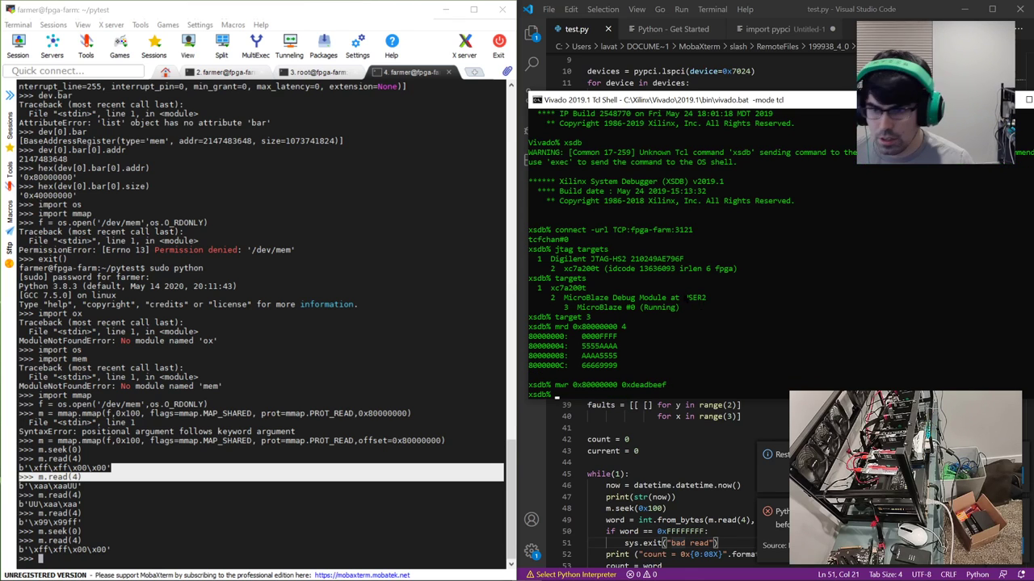
Step: Return to the Python session, rewind the mapped memory with m.seek(0) and reread the first word with m.read(4)
left_click(271, 377)
key("Up")
key("Up")
key("Return")
key("Up")
key("Up")
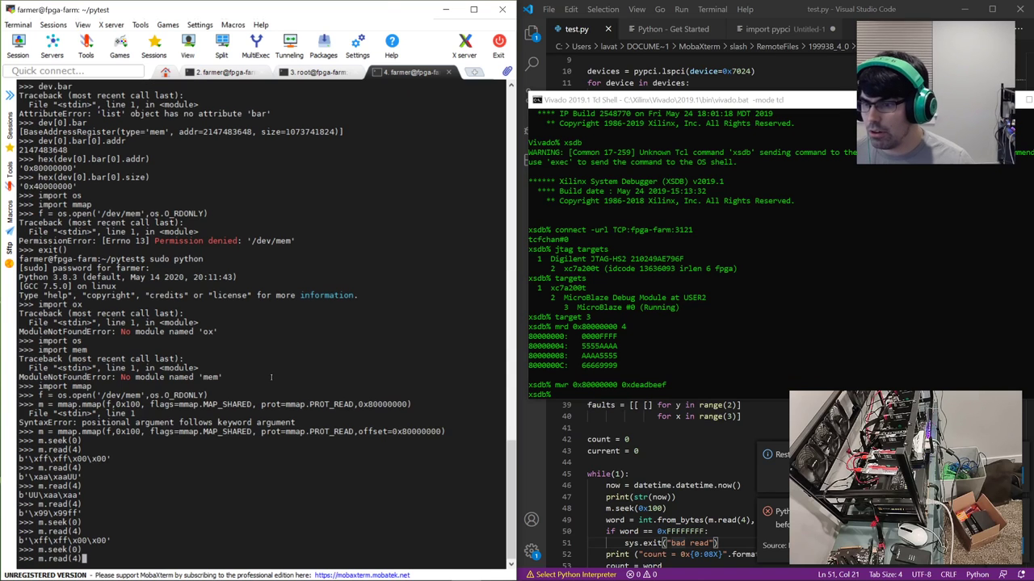
key("Return")
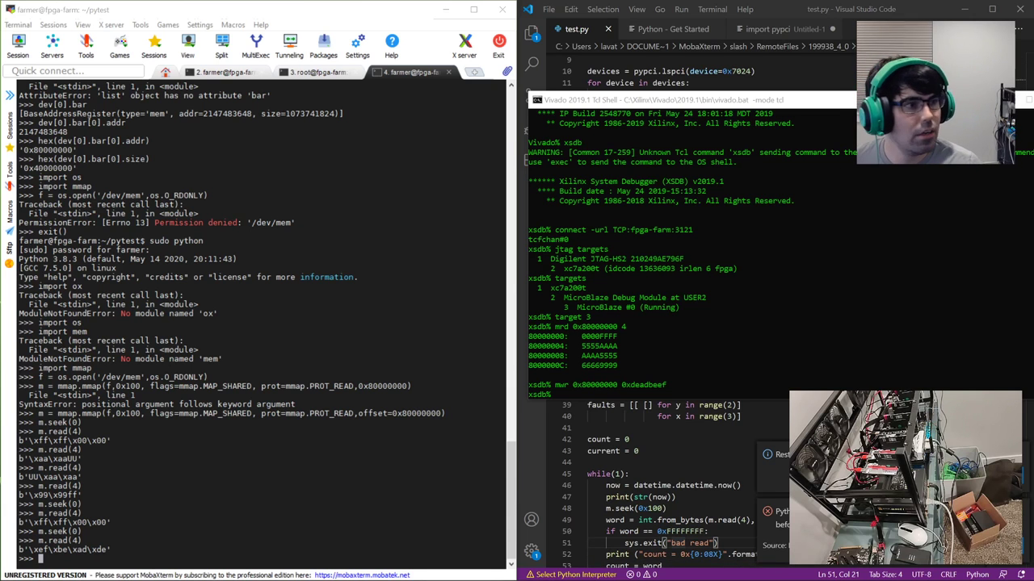
Step: In the root terminal's lspci -v output, compare the Xilinx memory controller's region size with those of the SMBus and audio devices
left_click(1029, 99)
left_click(315, 71)
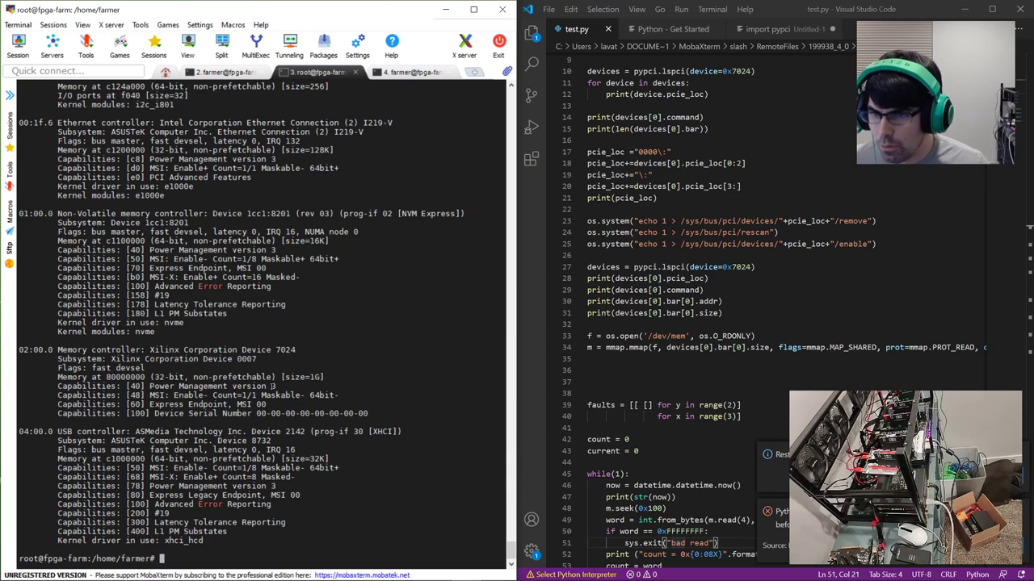
left_click_drag(309, 378, 324, 378)
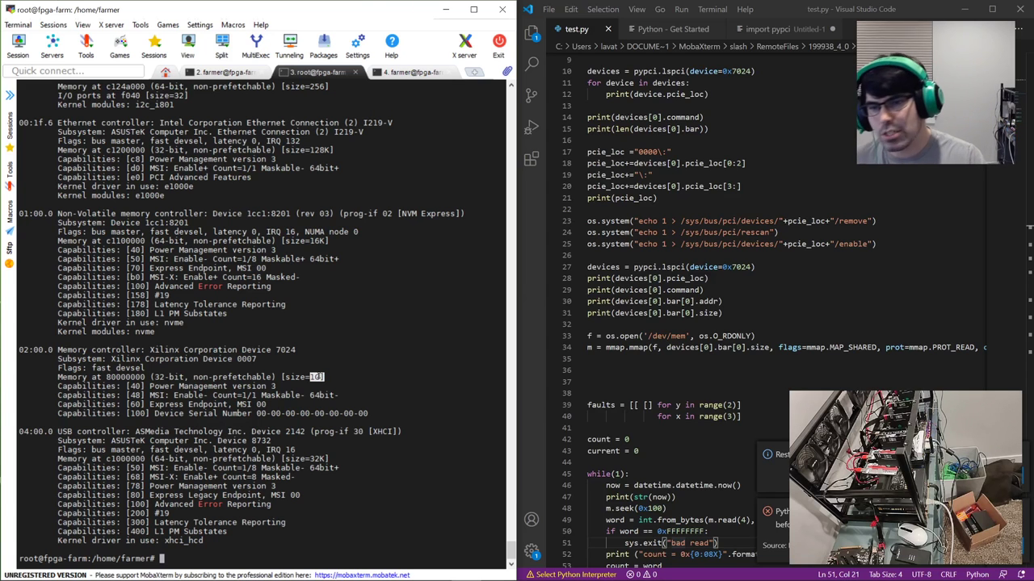
scroll(306, 277, "up", 7)
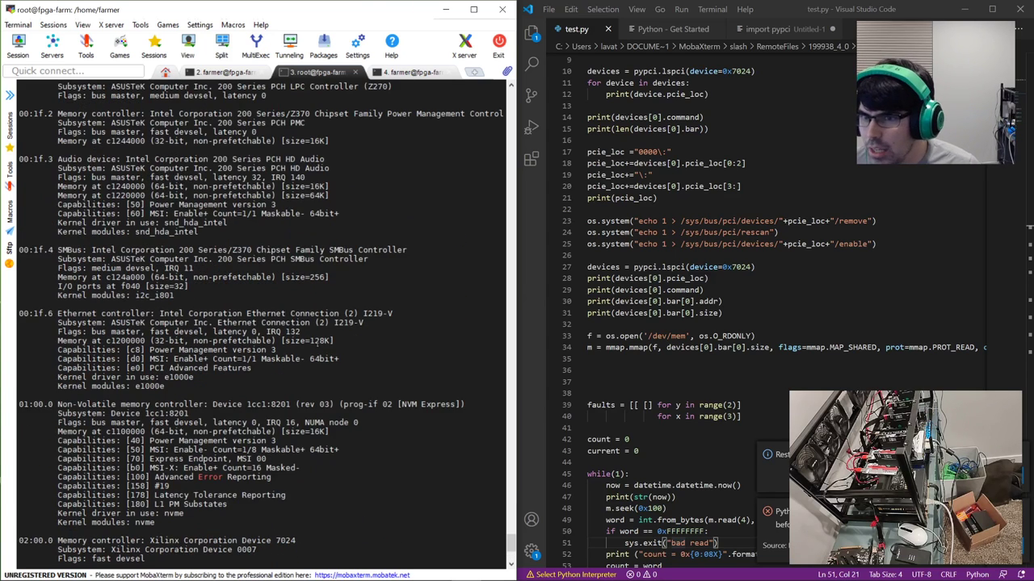
left_click_drag(300, 277, 327, 277)
scroll(331, 282, "up", 3)
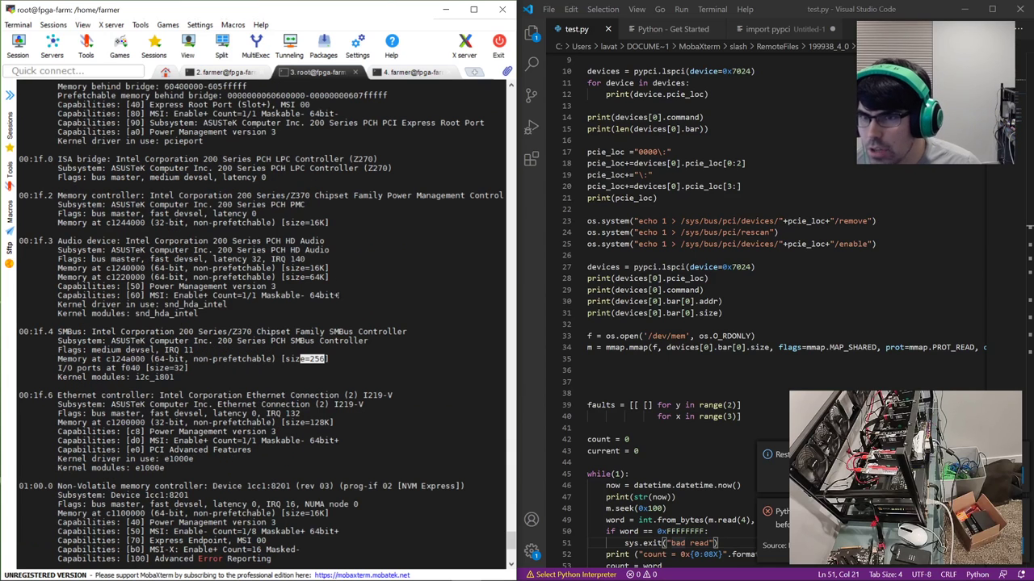
left_click_drag(306, 277, 325, 268)
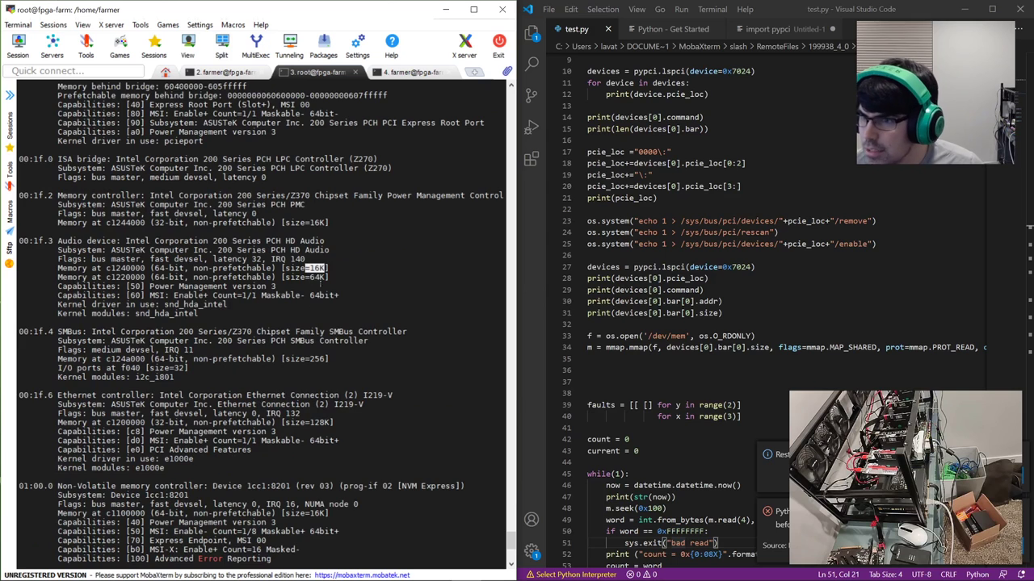
scroll(323, 274, "up", 6)
scroll(356, 357, "up", 1)
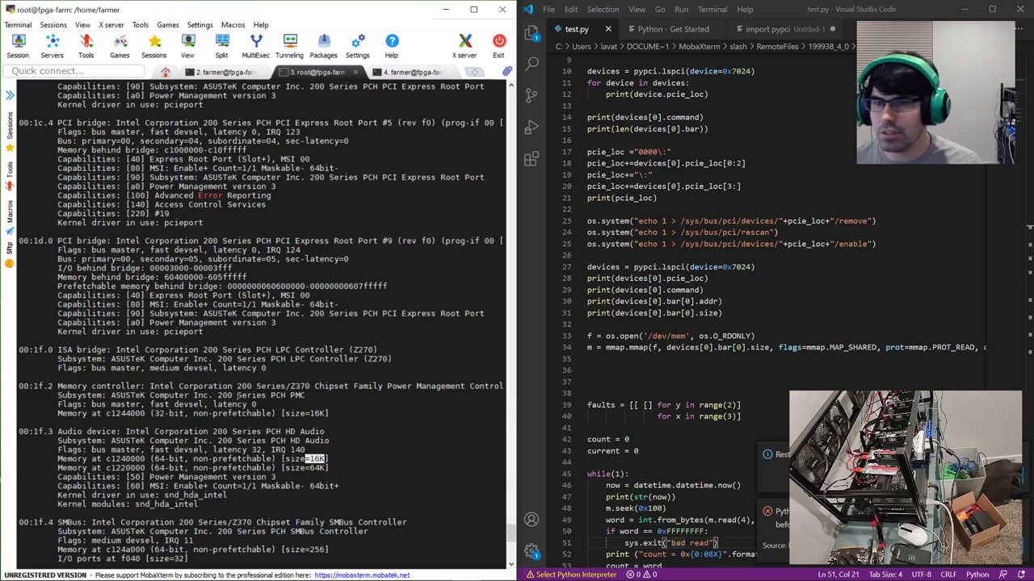
Step: Examine the memory ranges behind the PCI bridges and the SATA controller's memory regions in the lspci -v listing
scroll(296, 442, "up", 8)
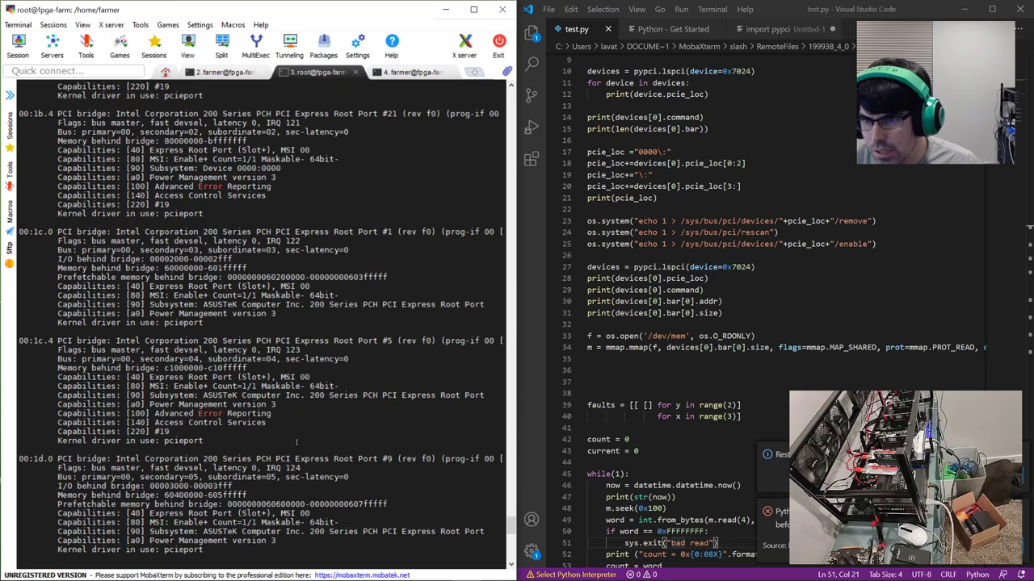
left_click_drag(164, 368, 275, 368)
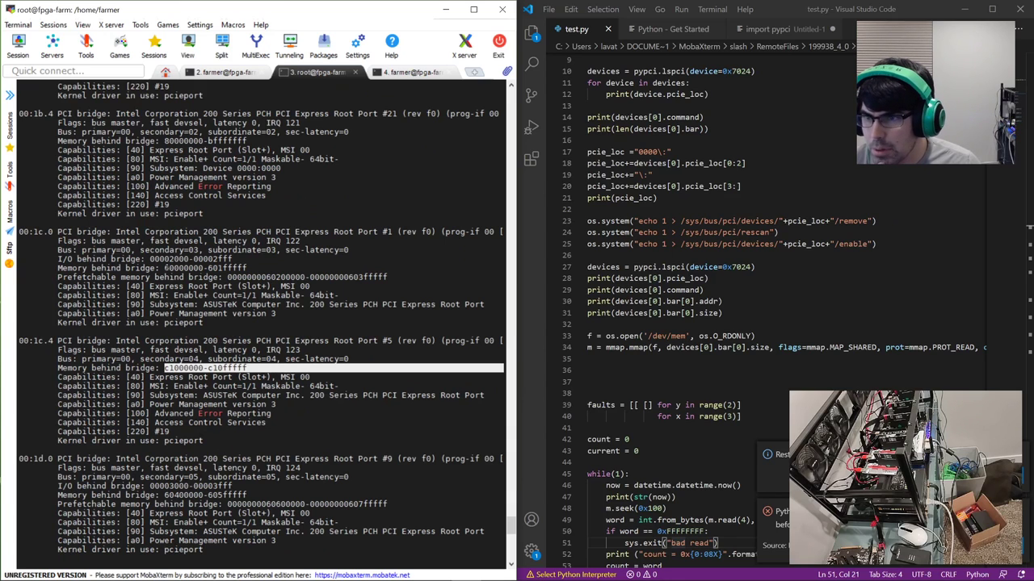
left_click_drag(165, 268, 256, 262)
scroll(297, 347, "up", 5)
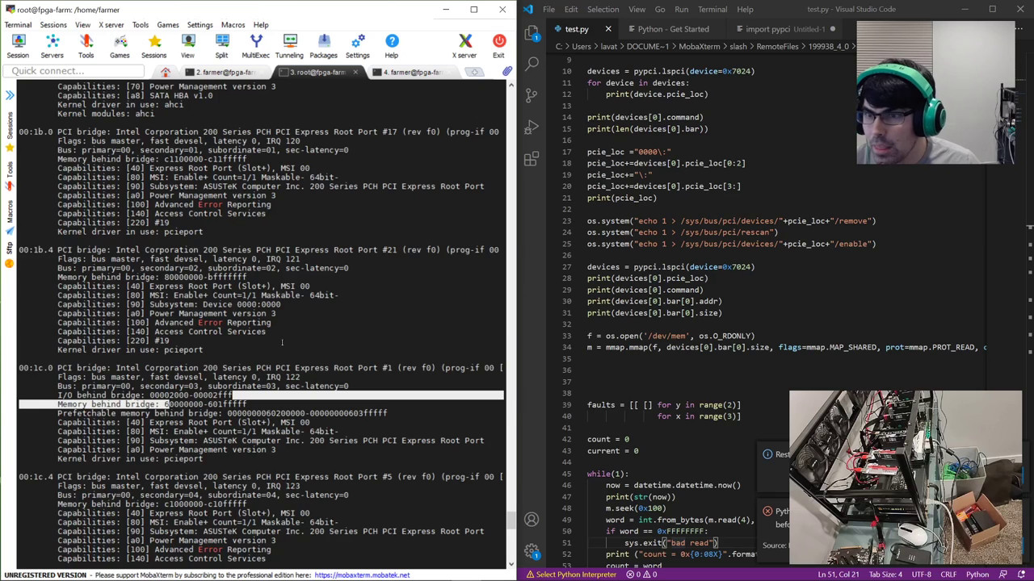
scroll(282, 343, "up", 7)
left_click_drag(310, 205, 24, 222)
scroll(24, 243, "up", 4)
left_click_drag(57, 296, 13, 322)
scroll(356, 277, "up", 1)
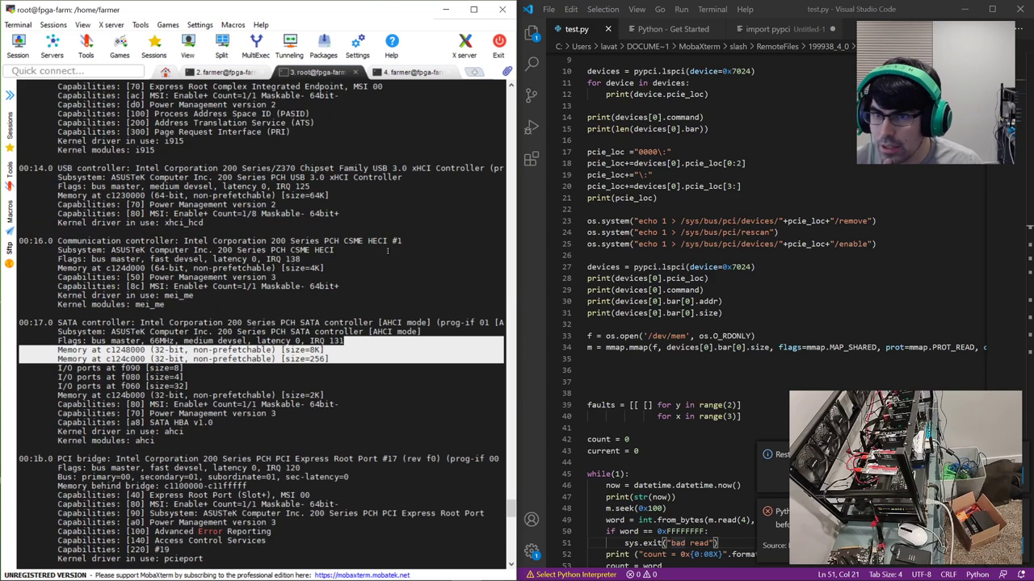
scroll(320, 186, "up", 5)
scroll(314, 202, "up", 8)
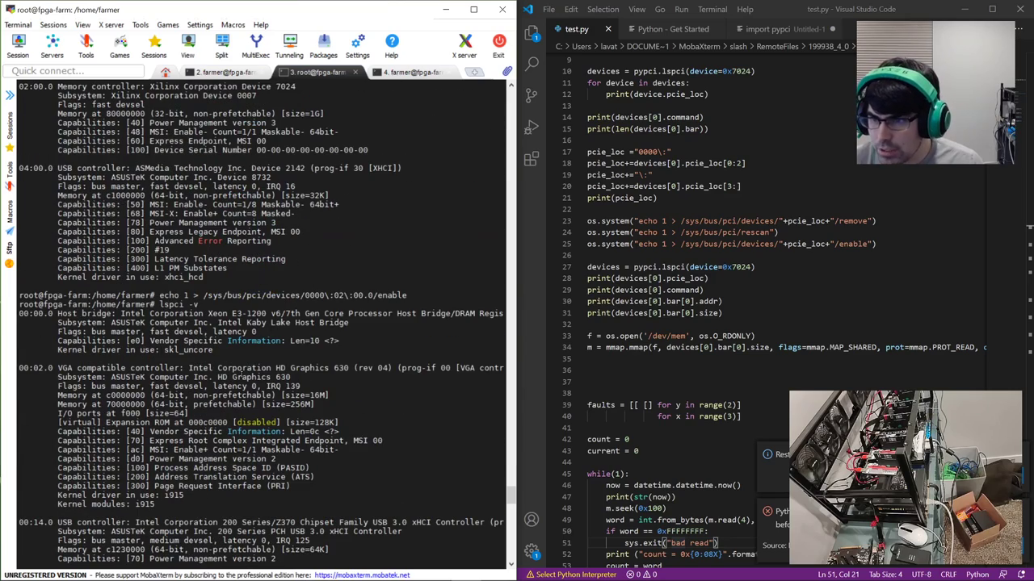
scroll(254, 384, "down", 20)
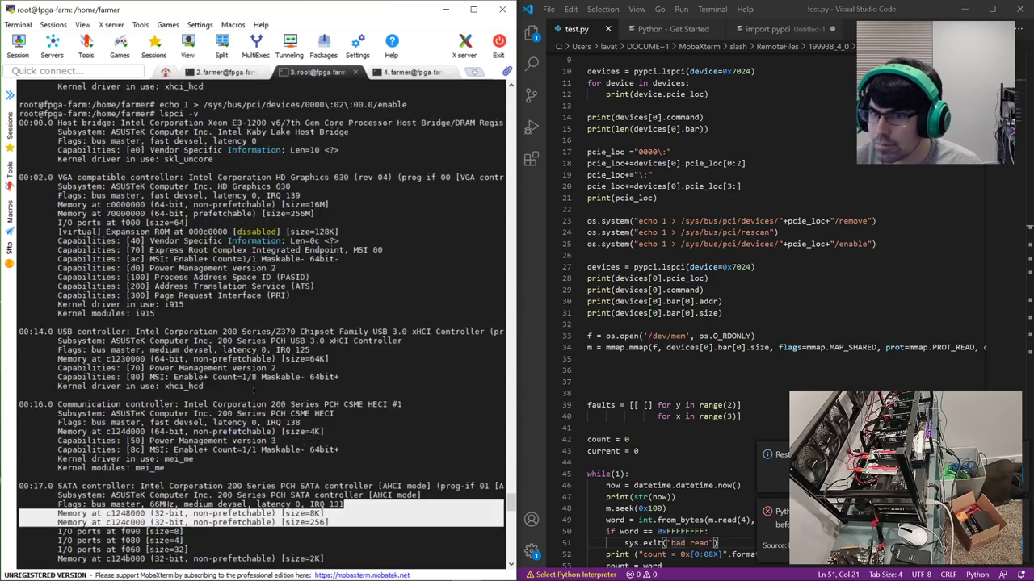
scroll(260, 377, "down", 20)
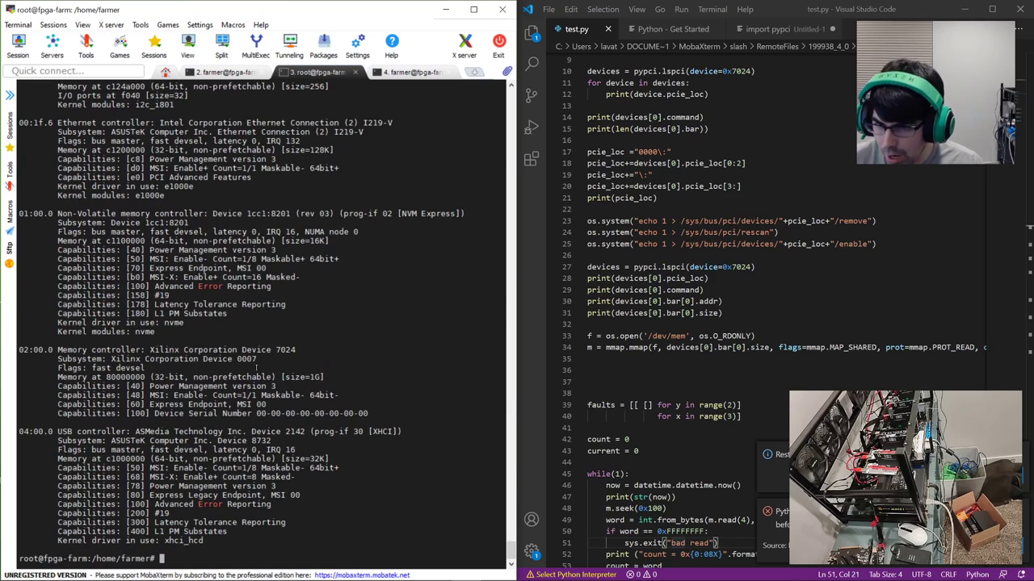
Step: Highlight the Xilinx device's memory size and check it against the bridge windows in the current and earlier lspci listings
left_click_drag(305, 376, 325, 377)
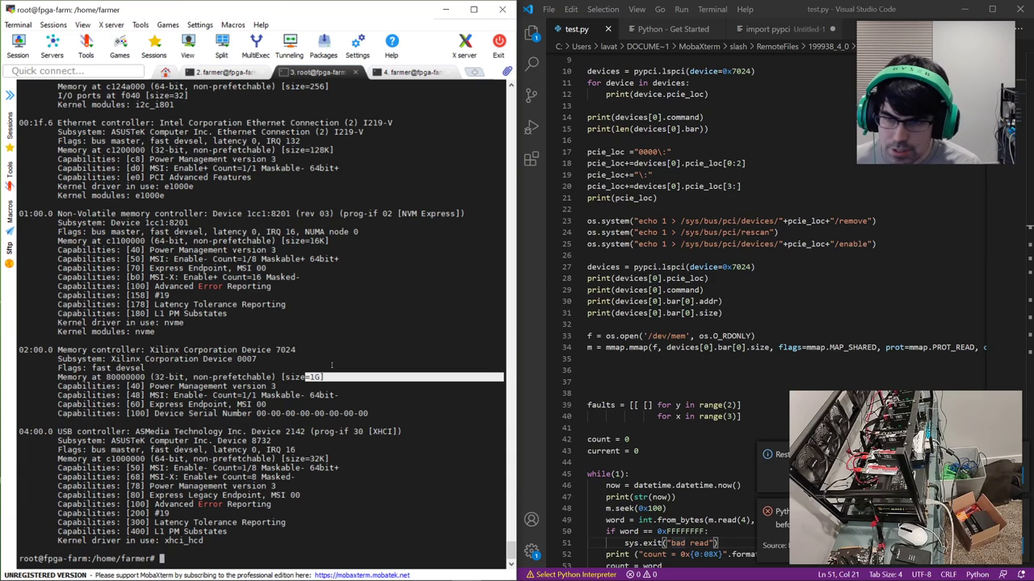
left_click(309, 387)
double_click(313, 377)
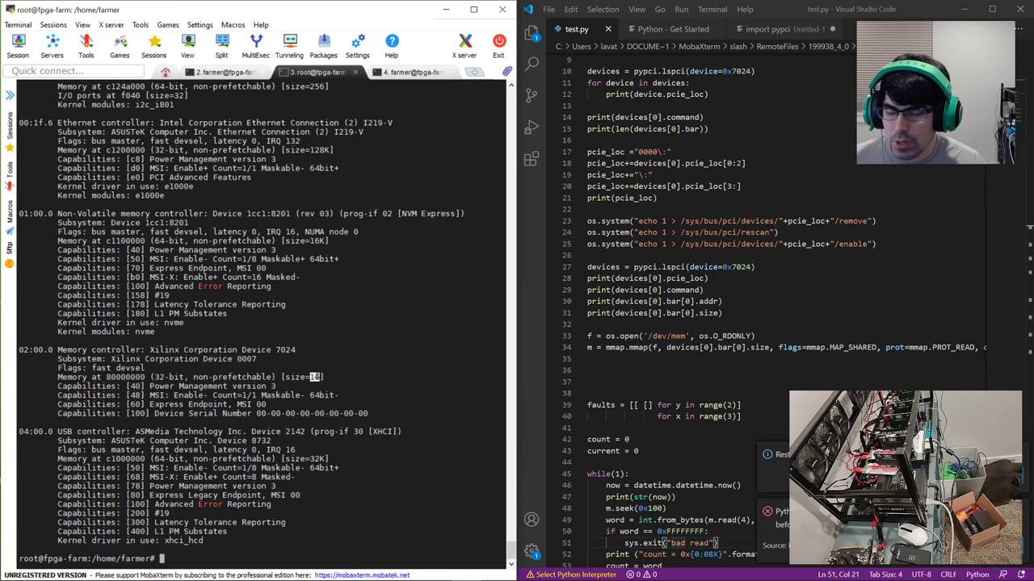
scroll(315, 377, "up", 20)
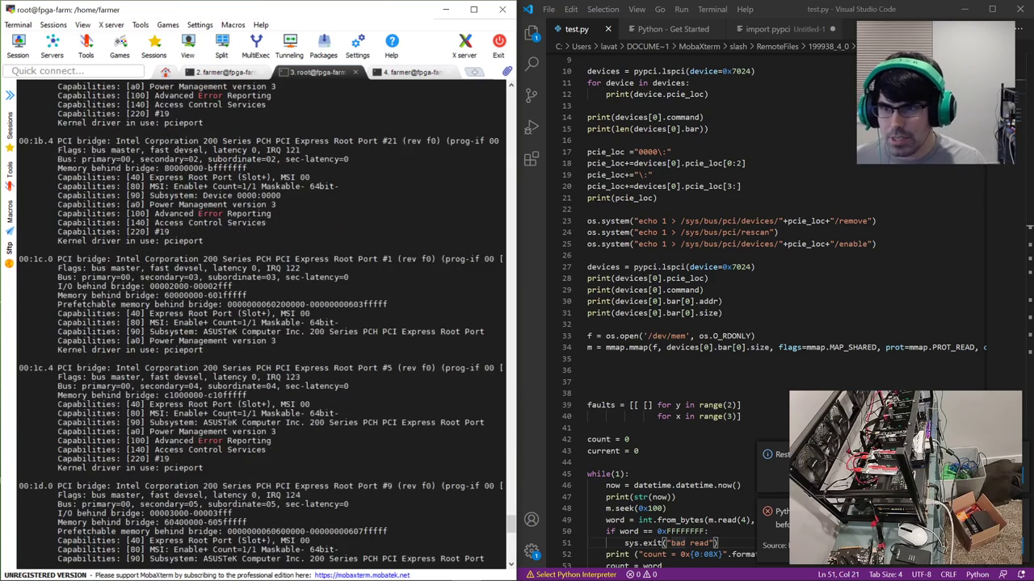
scroll(218, 418, "up", 15)
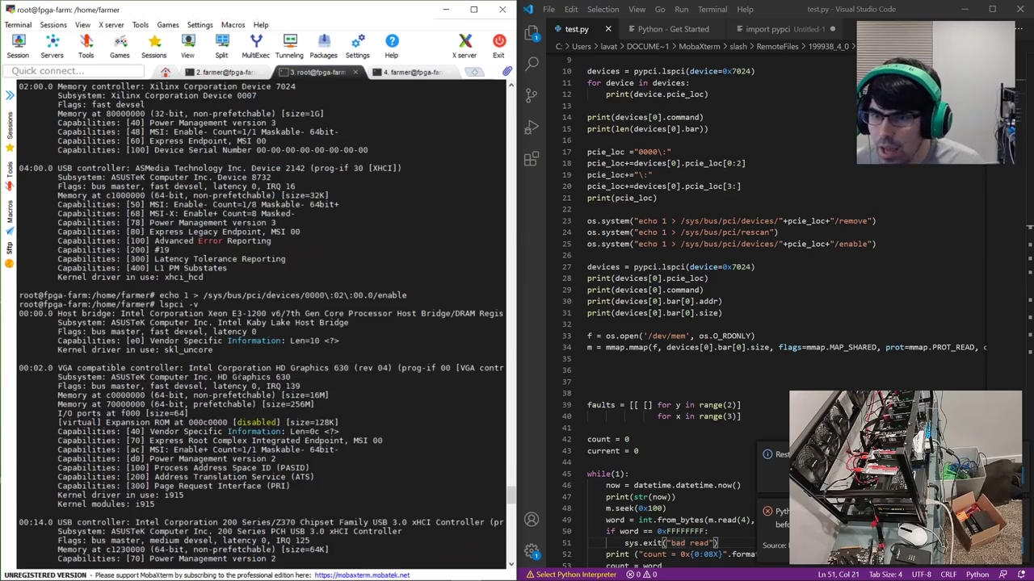
scroll(254, 359, "down", 20)
scroll(255, 360, "up", 12)
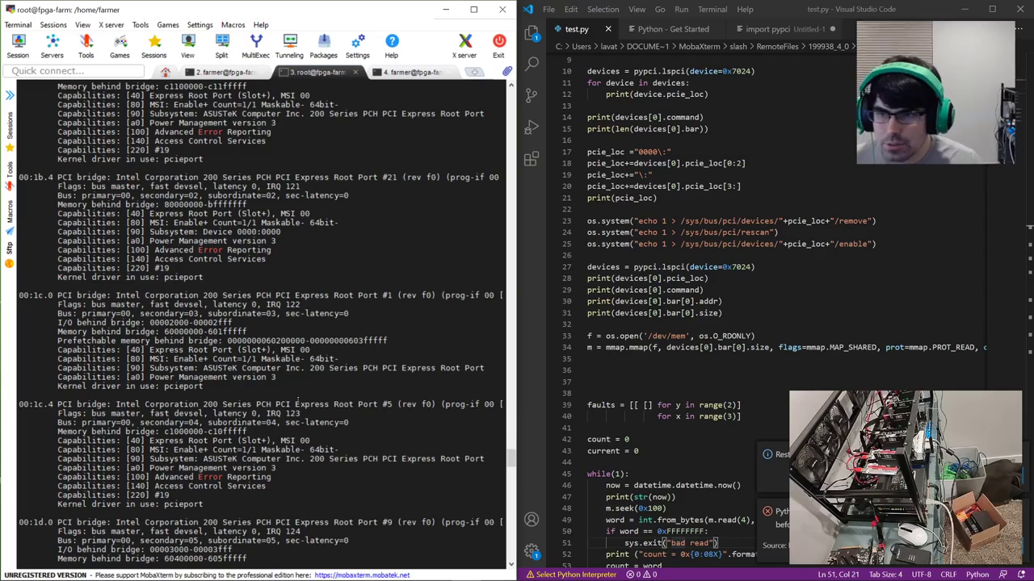
scroll(264, 384, "down", 20)
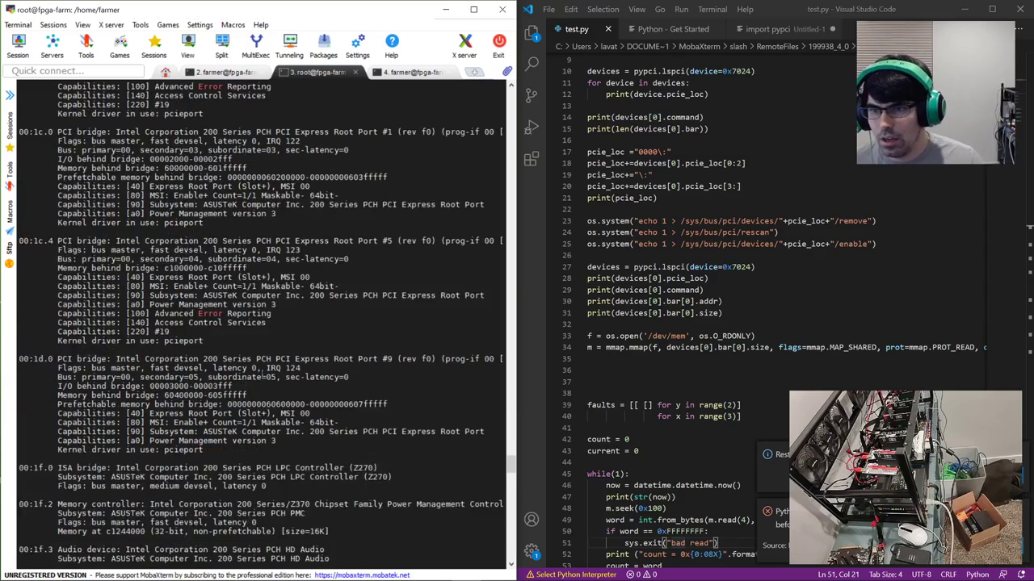
scroll(214, 296, "down", 20)
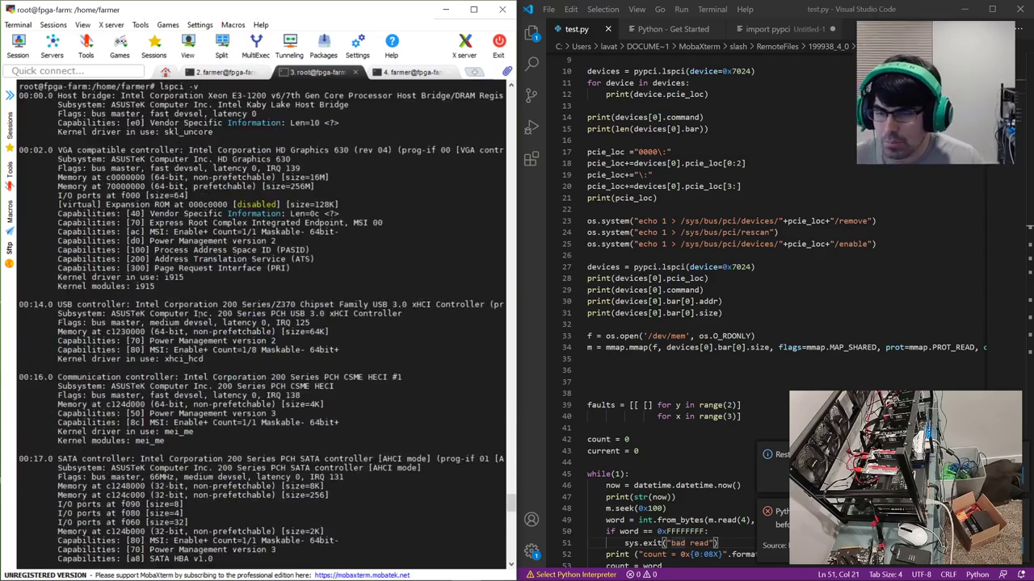
scroll(391, 439, "down", 6)
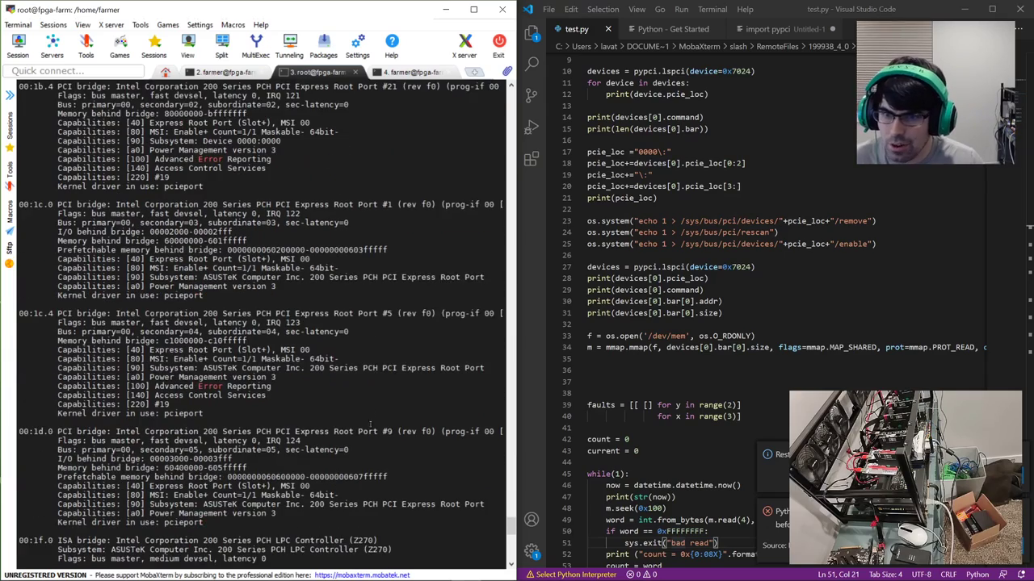
scroll(350, 414, "down", 20)
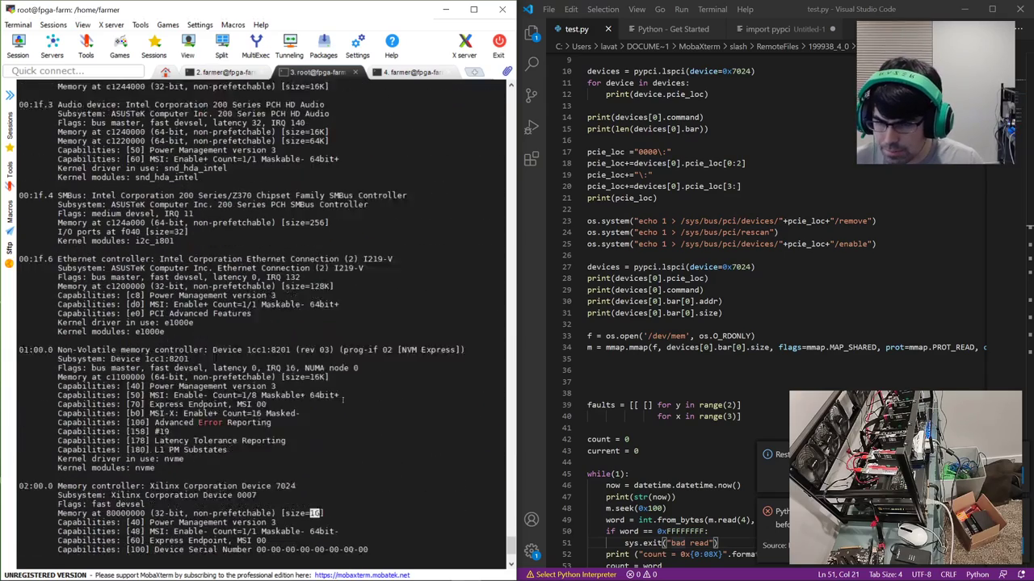
scroll(340, 404, "down", 4)
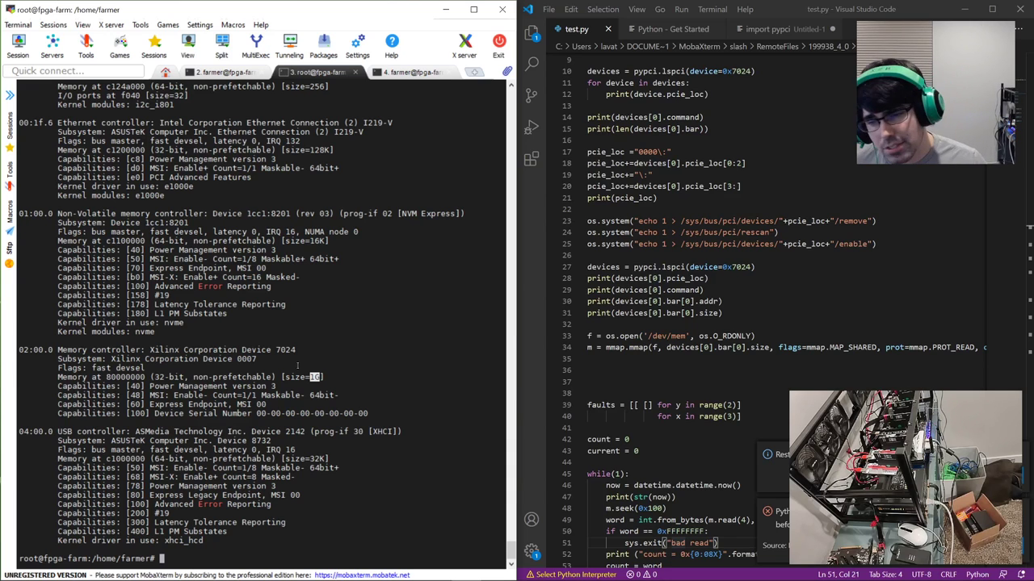
Step: Highlight the Xilinx memory region size once more and review the memory sizes of the neighbouring PCI devices
left_click(315, 377)
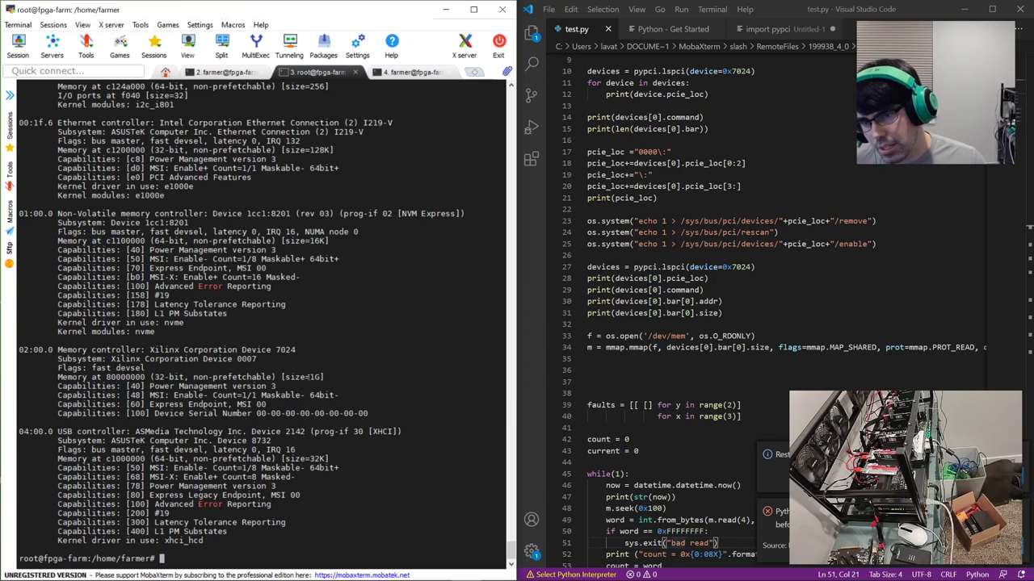
triple_click(294, 376)
left_click(316, 377)
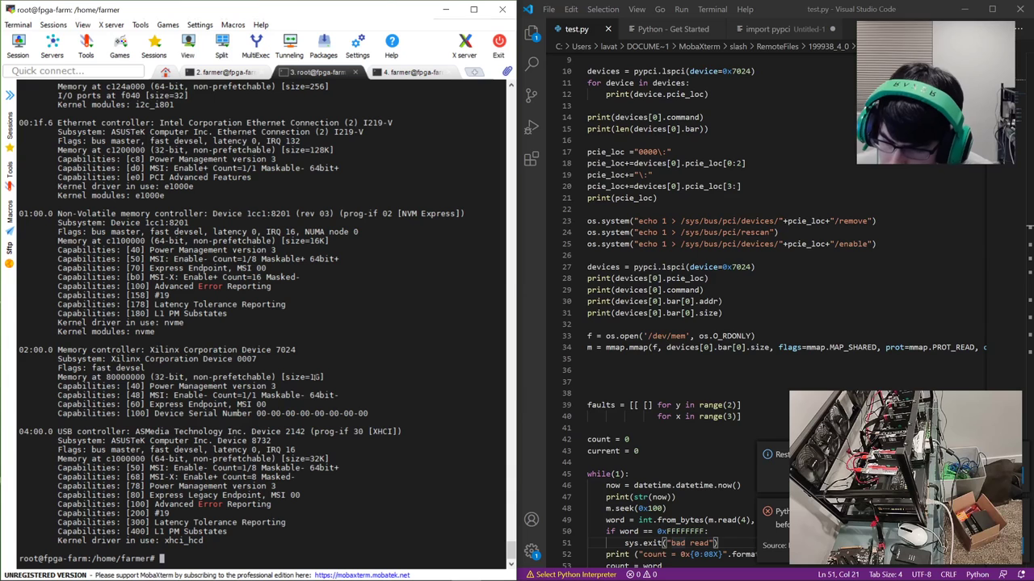
double_click(313, 376)
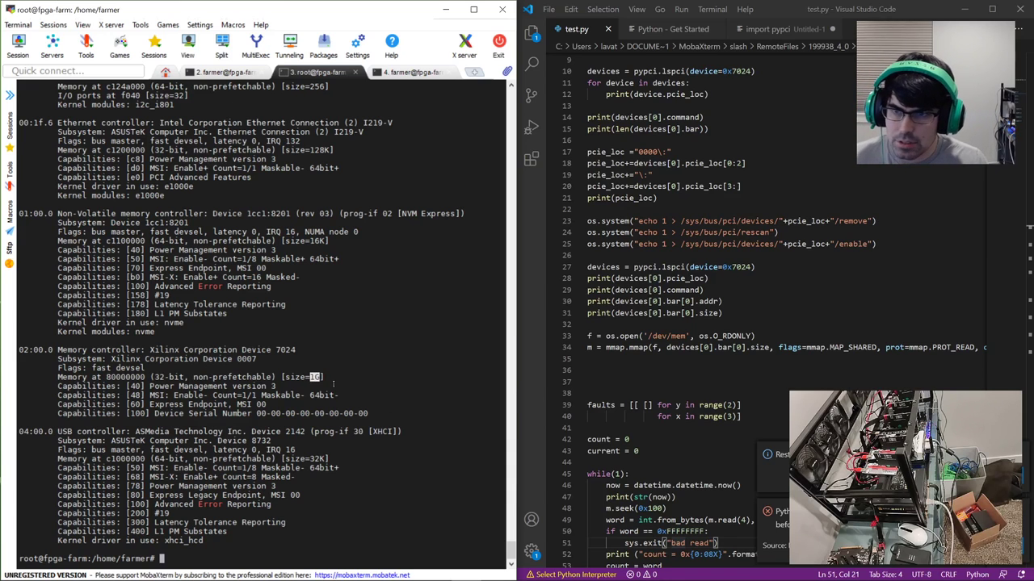
scroll(329, 341, "up", 6)
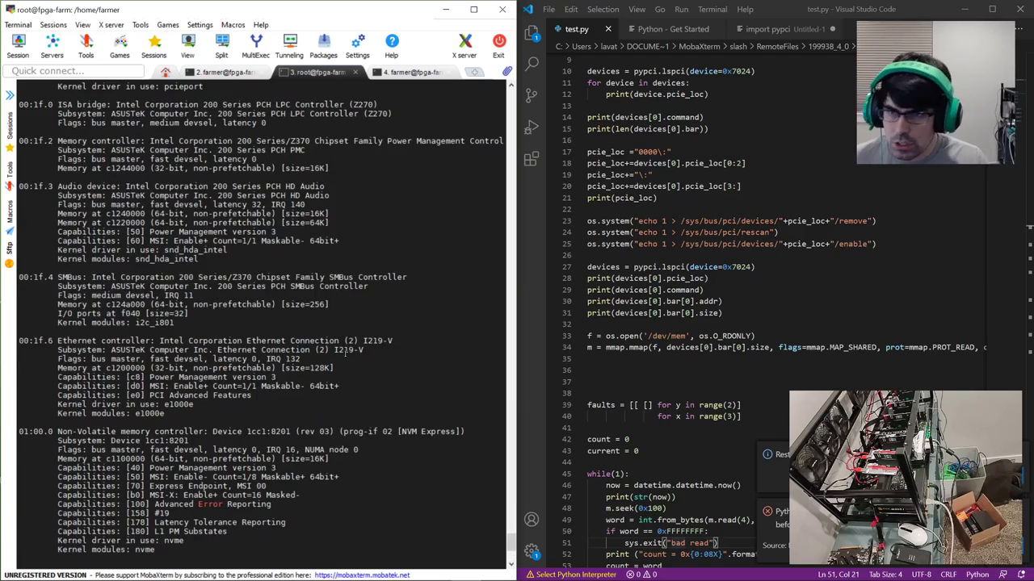
scroll(352, 329, "up", 6)
scroll(352, 329, "up", 1)
scroll(354, 380, "down", 13)
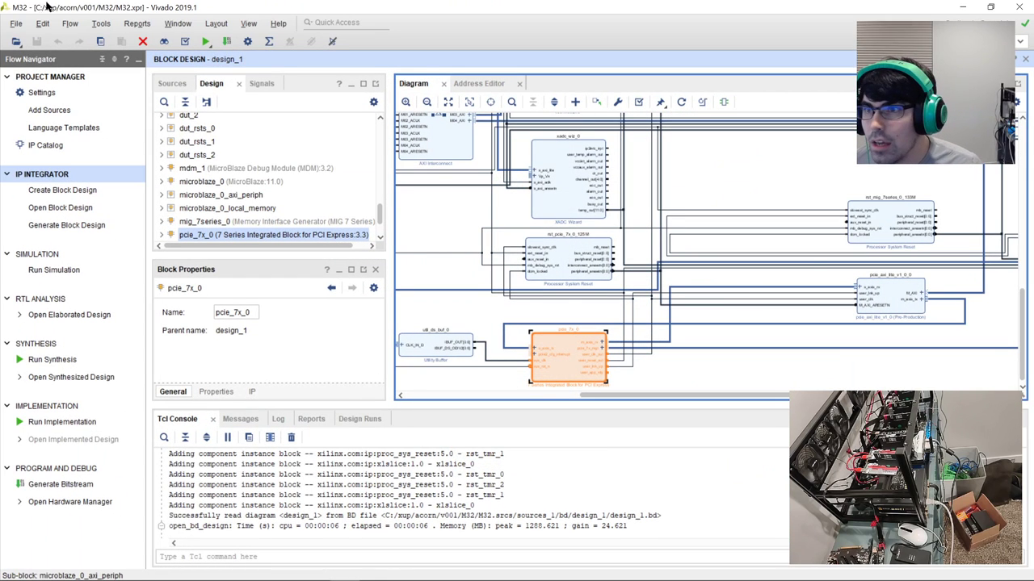
Step: Switch to the M32 project in Vivado, open the Hardware Manager and connect to the hardware target at 192.168.0.20
left_click(79, 501)
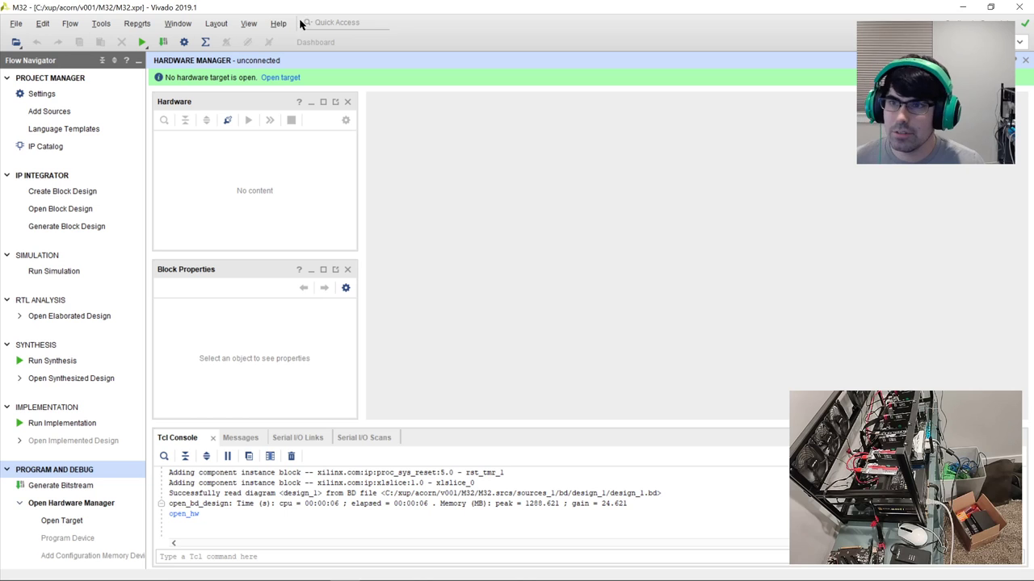
left_click(280, 77)
mouse_move(330, 110)
left_click(441, 113)
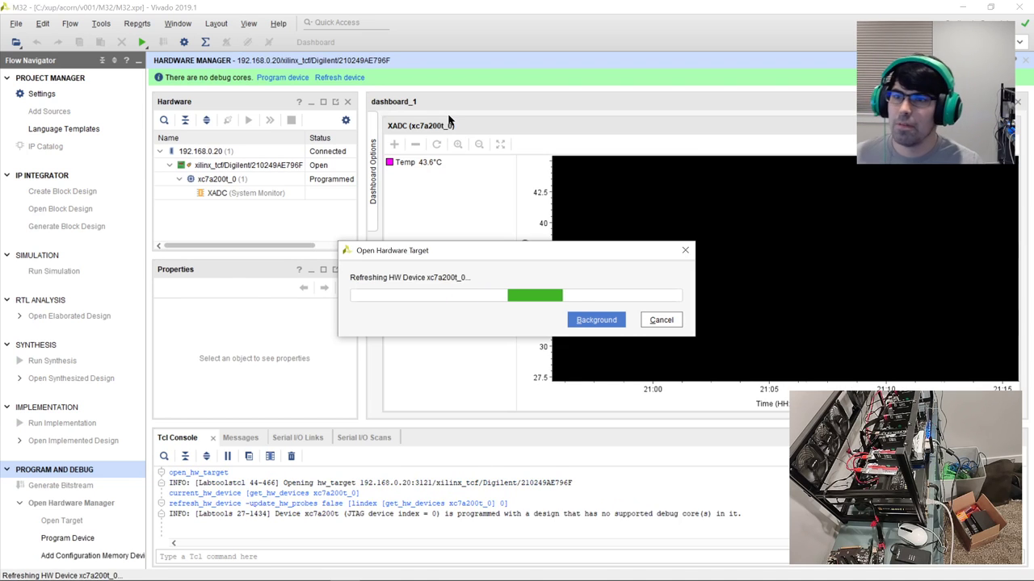
Step: Program the s25fl256sxxxxxx0-spi-x1_x2_x4 configuration memory device with mb_tmb.mcs from the build/m32/mcs folder
left_click(246, 208)
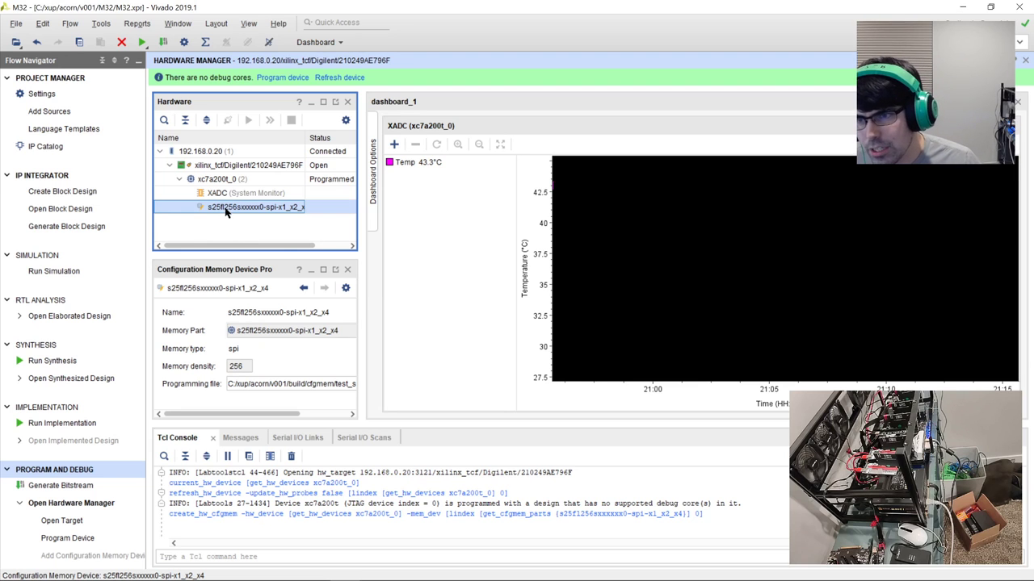
right_click(230, 212)
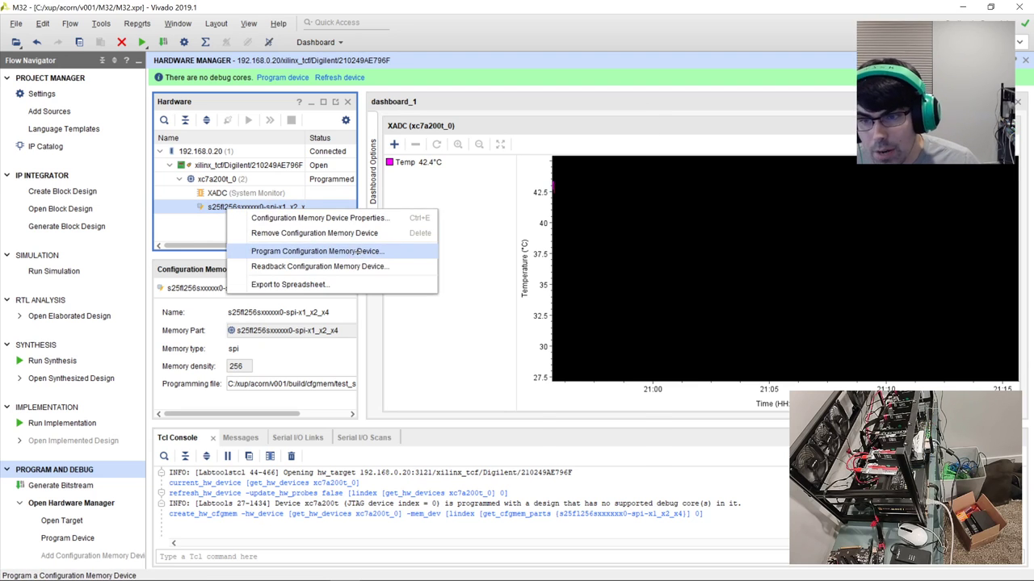
left_click(352, 253)
left_click(630, 196)
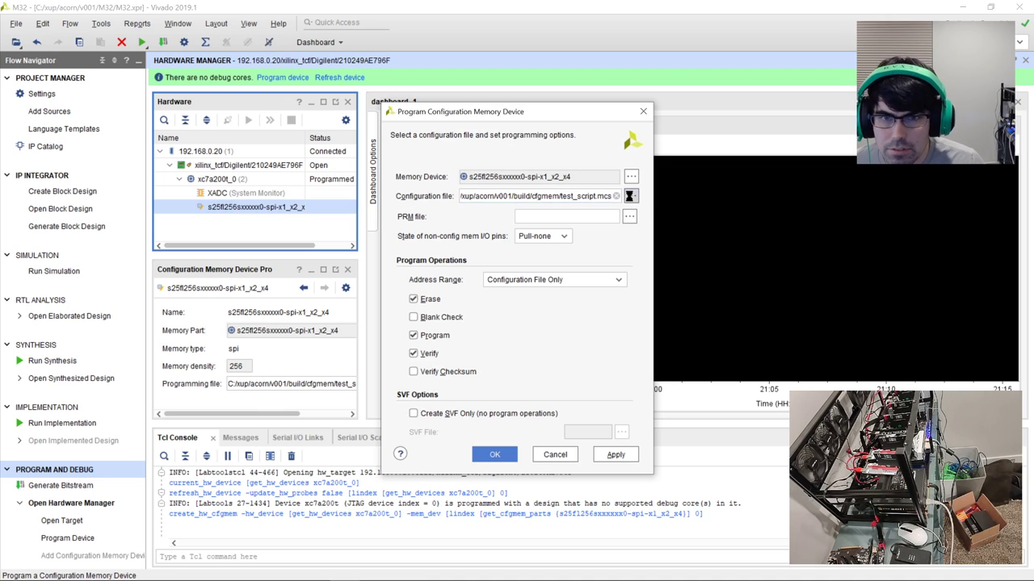
left_click(781, 131)
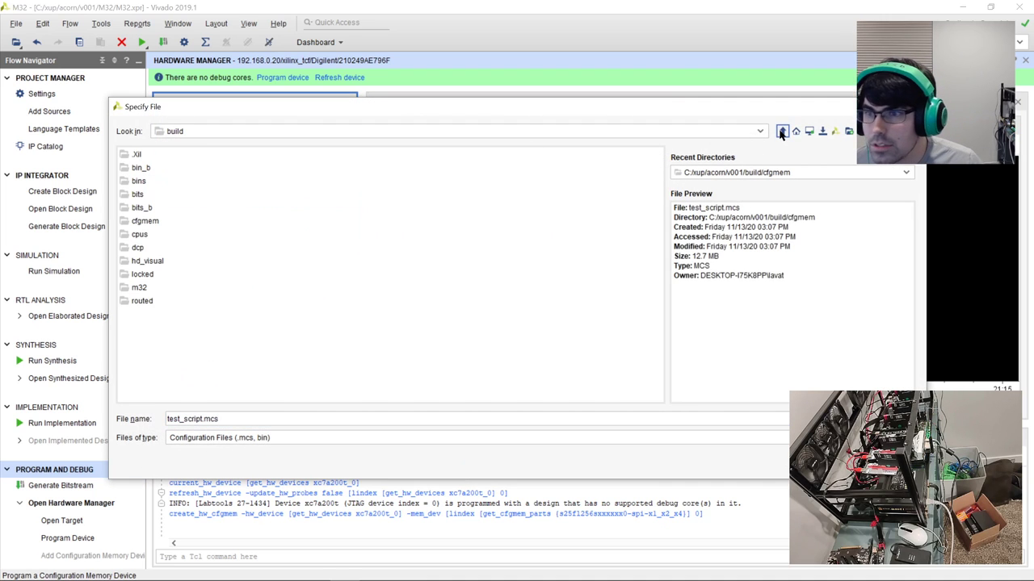
double_click(139, 277)
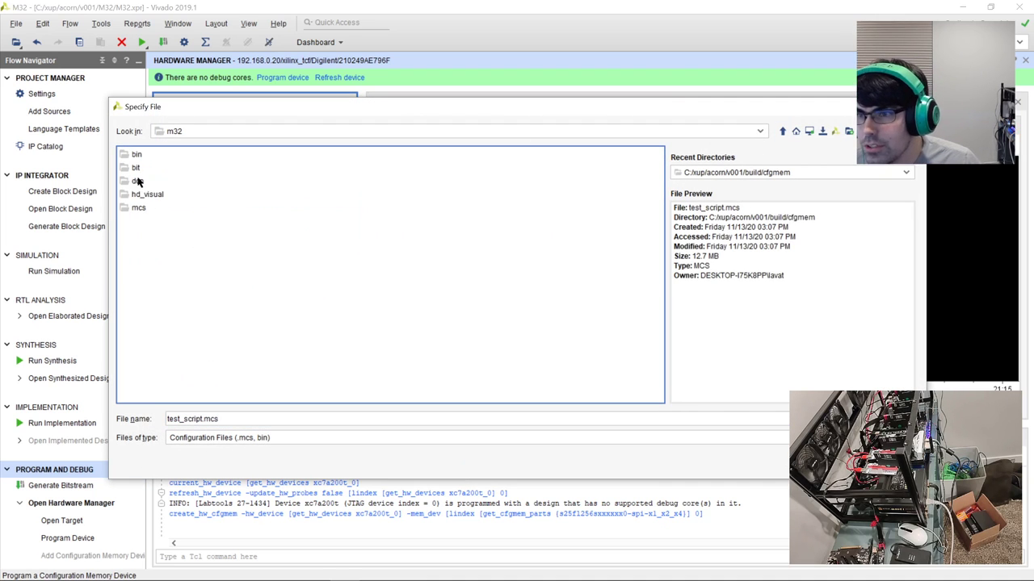
double_click(139, 207)
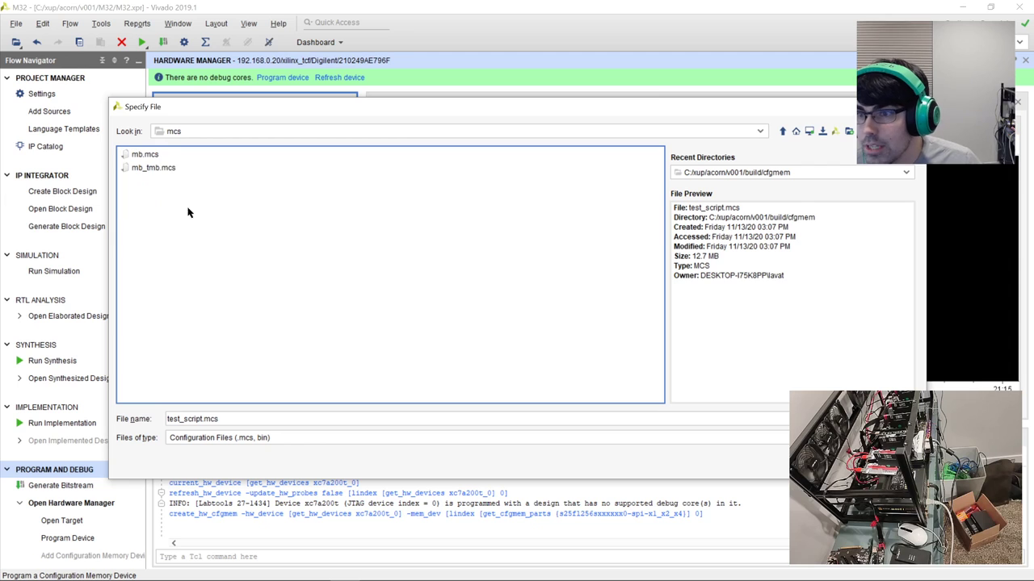
left_click(153, 168)
key("Up")
double_click(152, 168)
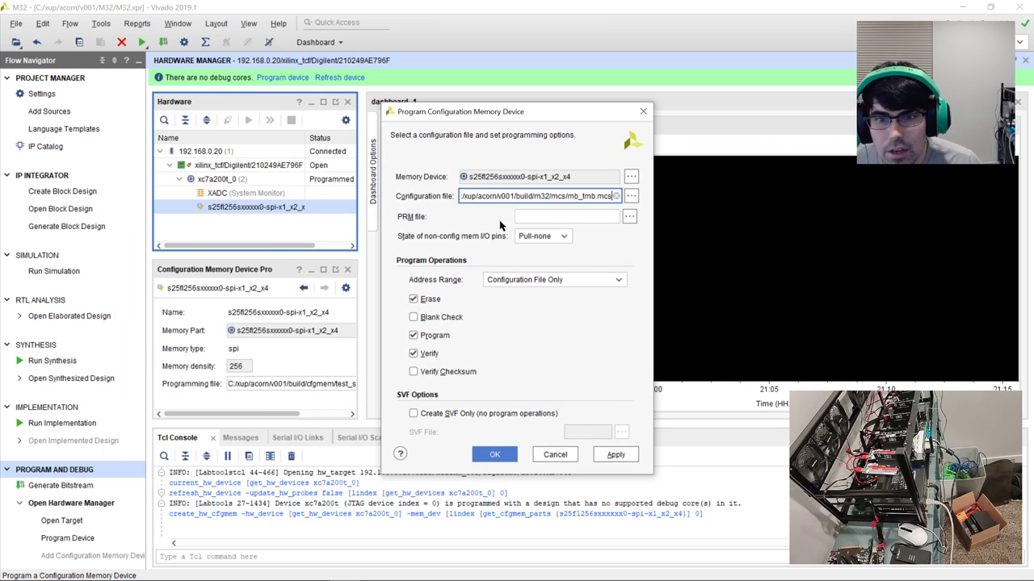
left_click(495, 455)
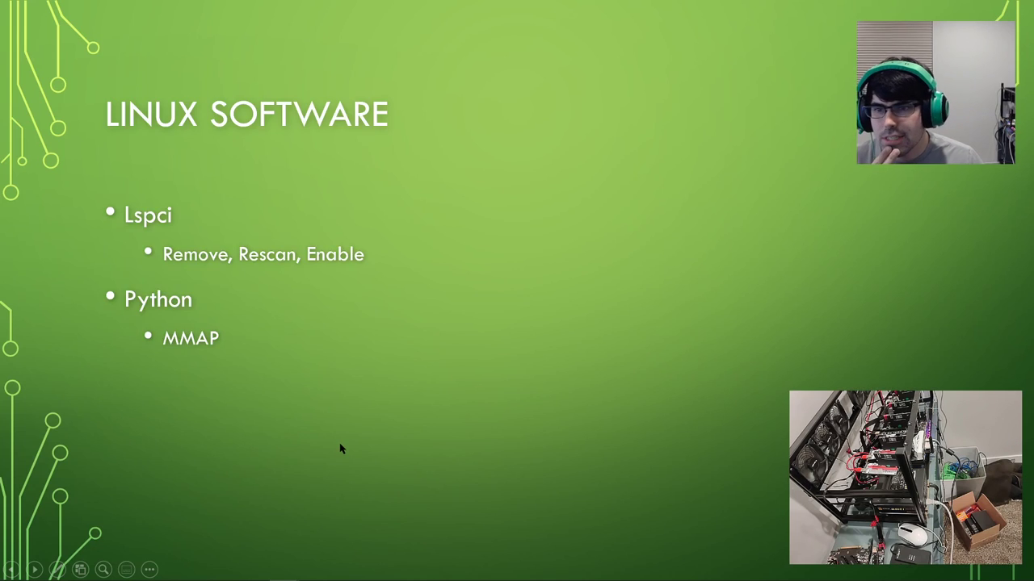
Step: Page through the slides from FPGA Setups to Linux Software, end the slide show and minimize PowerPoint
left_click(342, 449)
left_click(342, 449)
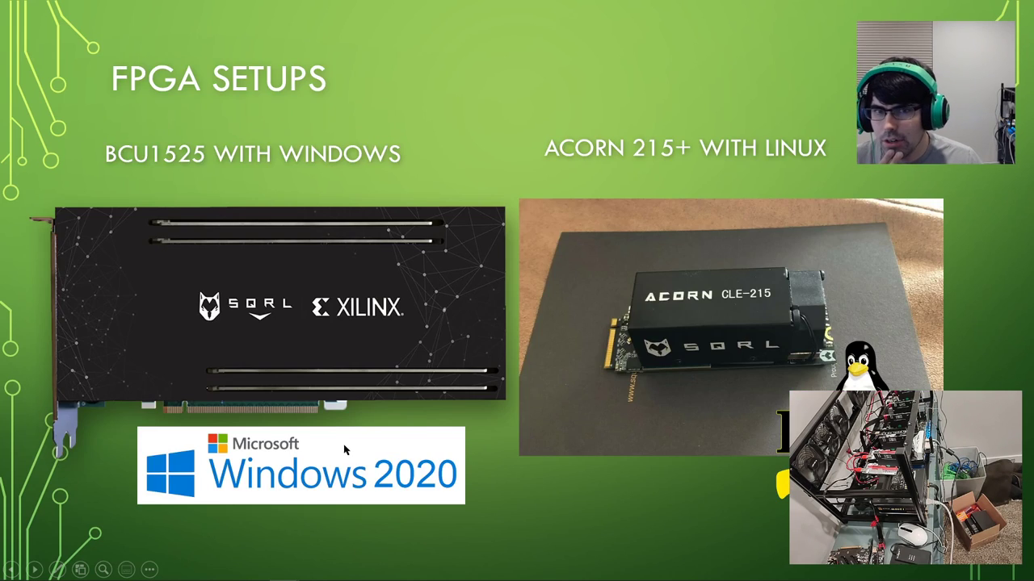
key("Left")
left_click(349, 450)
left_click(411, 464)
left_click(413, 388)
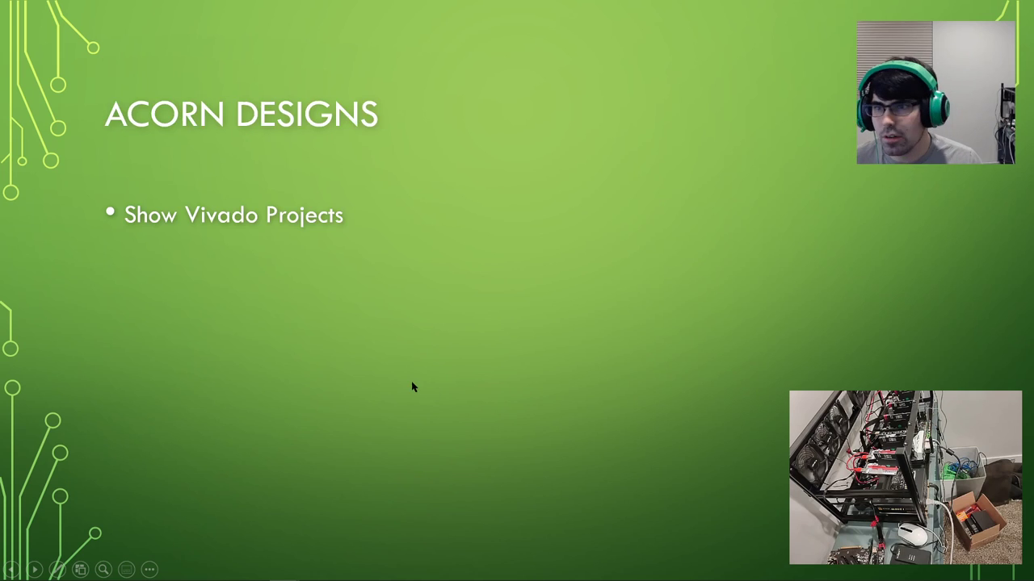
left_click(411, 386)
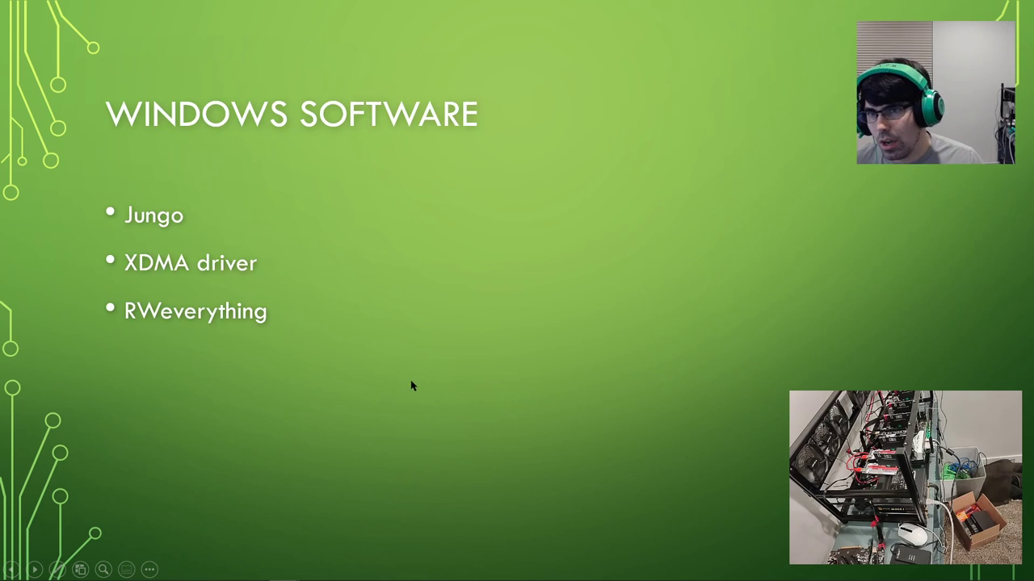
left_click(384, 335)
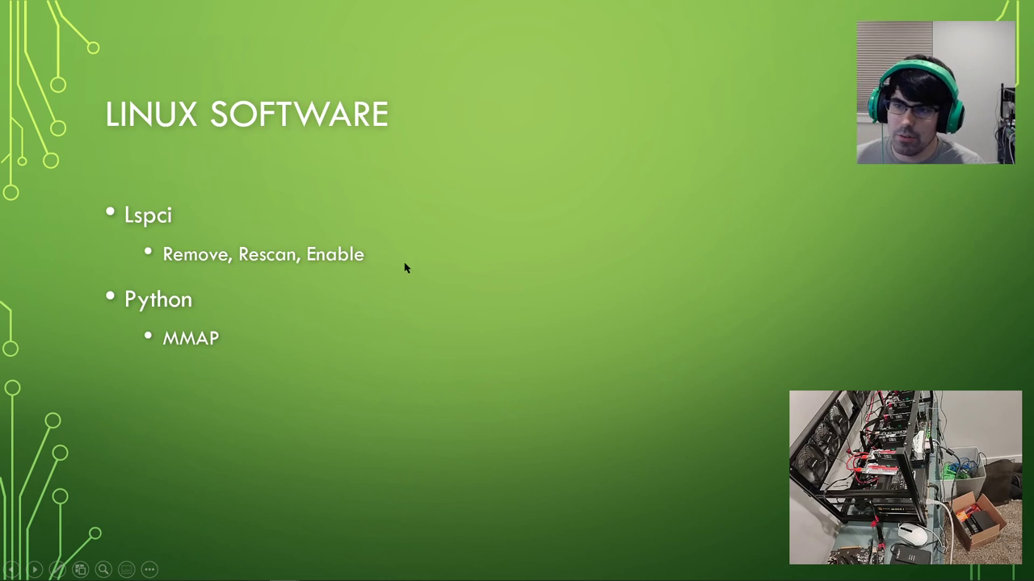
scroll(445, 295, "down", 1)
scroll(443, 293, "up", 1)
key("Escape")
scroll(444, 294, "up", 6)
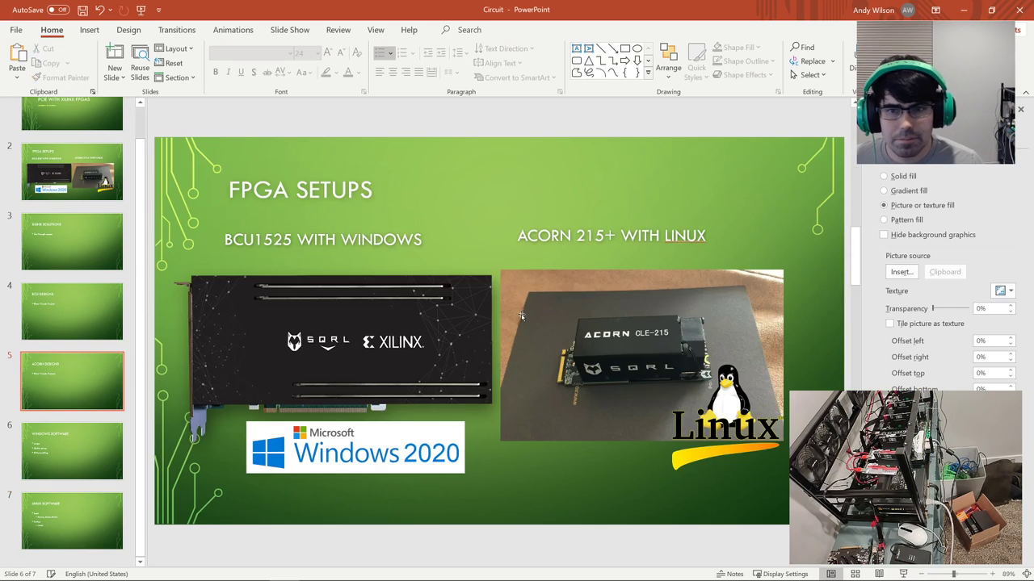
left_click(964, 9)
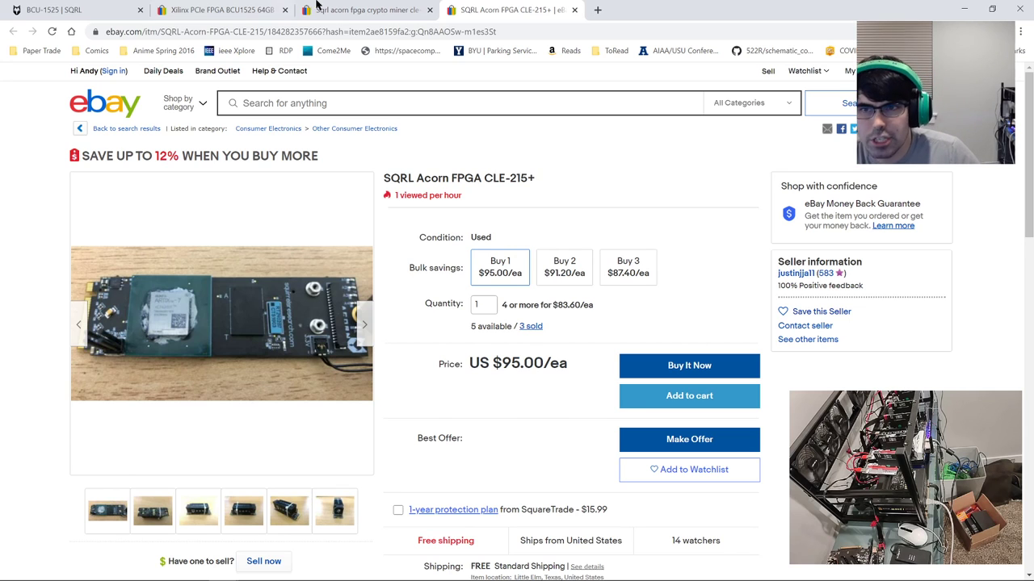
Step: Compare the prices and photos of the two SQRL Acorn CLE-215+ eBay listings, highlighting the French listing's approximate US price
left_click(394, 10)
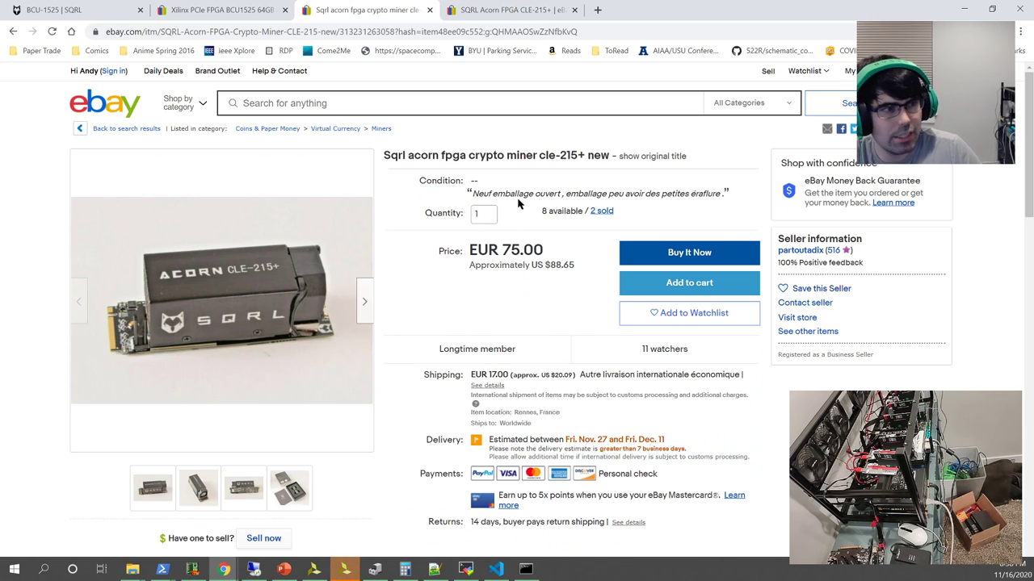
left_click_drag(550, 265, 578, 269)
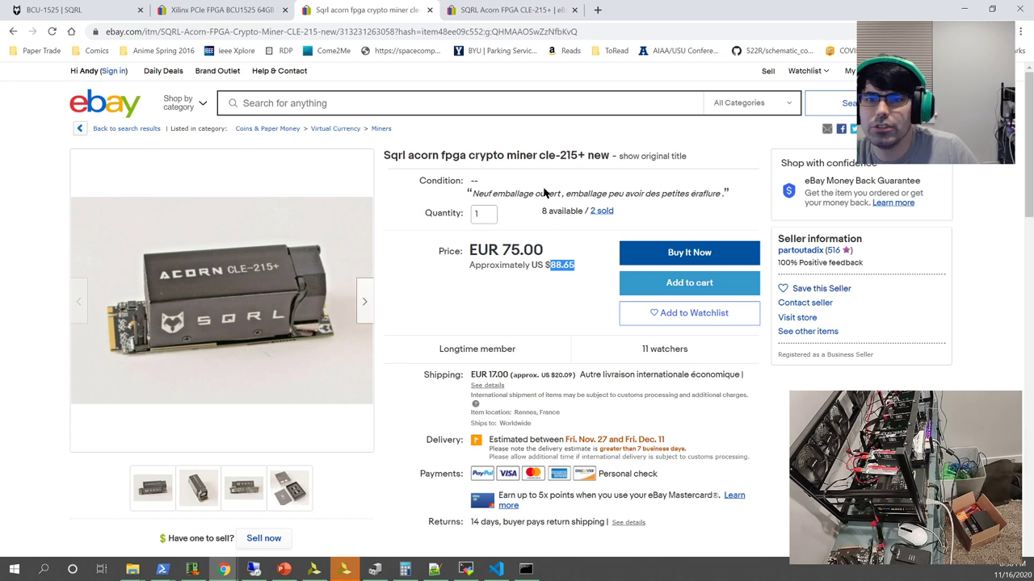
key("ctrl+Tab")
scroll(575, 253, "down", 1)
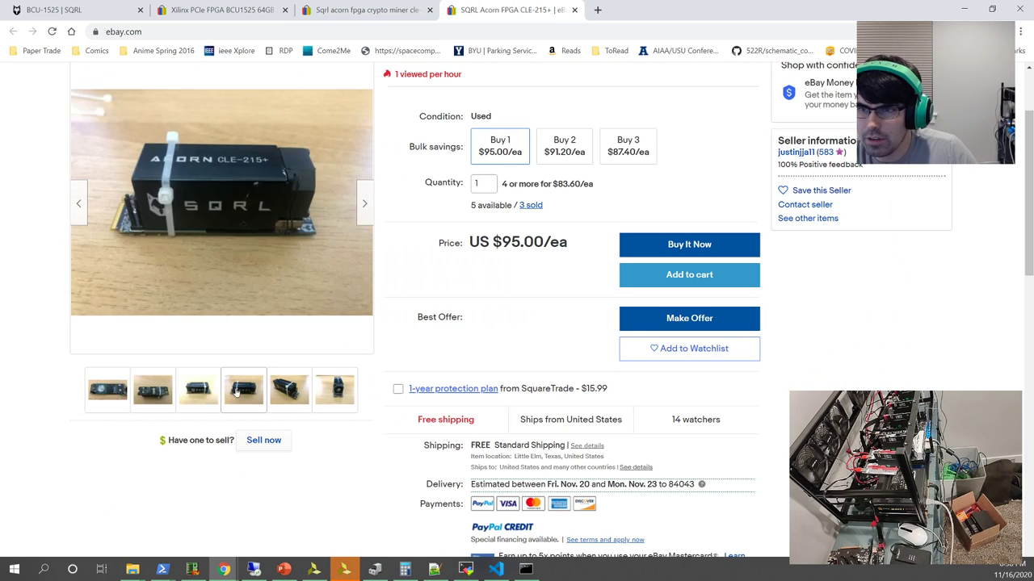
key("ctrl+shift+Tab")
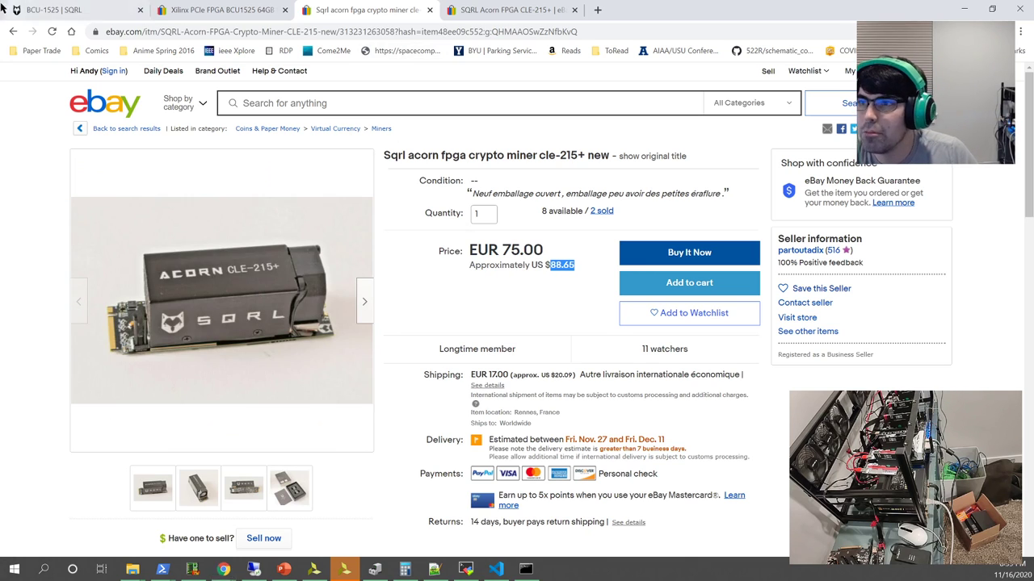
Step: Return to the sqrl acorn eBay results, review the Acorn FPGA and Nest X2G adapter offers, and revisit the CLE-215+ listing's photos
left_click(13, 33)
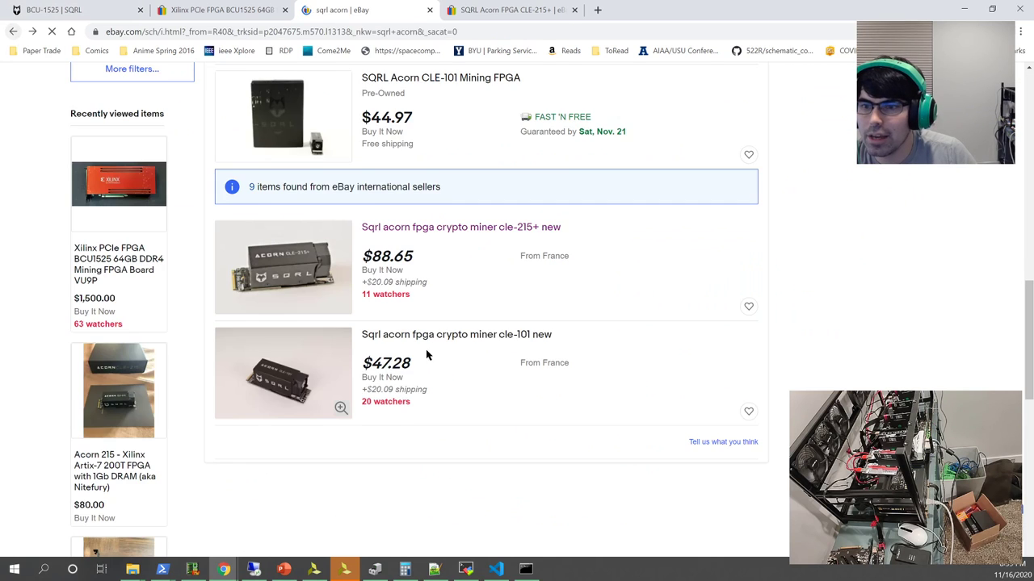
scroll(339, 302, "up", 3)
scroll(315, 326, "up", 3)
left_click(315, 327)
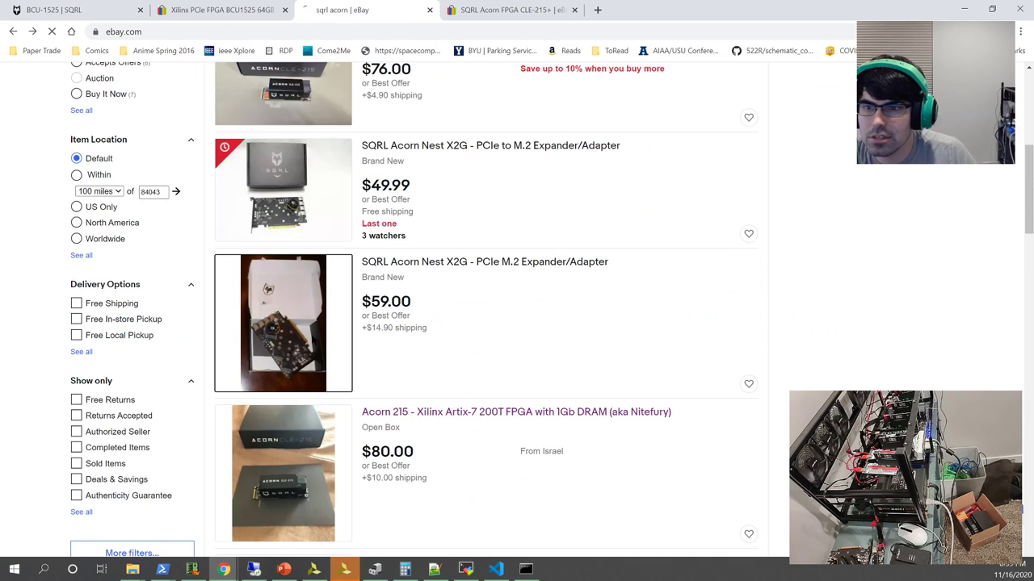
left_click(13, 31)
scroll(340, 257, "up", 3)
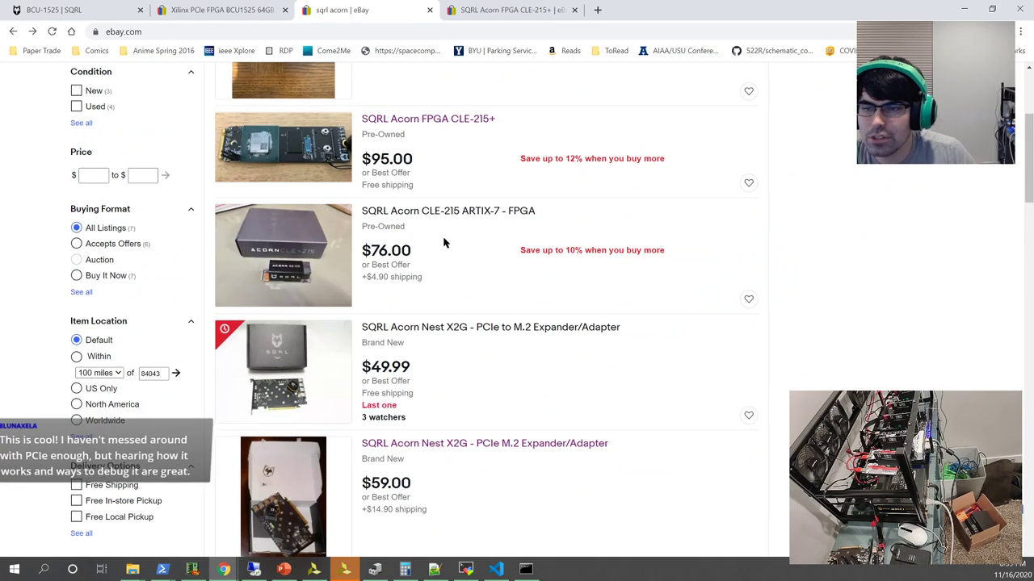
scroll(340, 257, "up", 2)
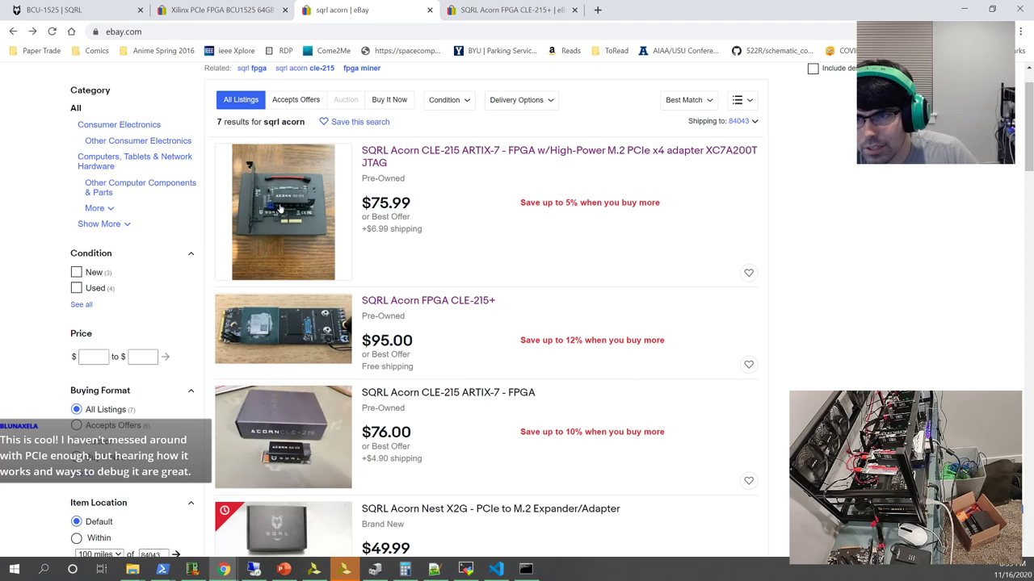
scroll(356, 213, "down", 3)
scroll(355, 212, "down", 6)
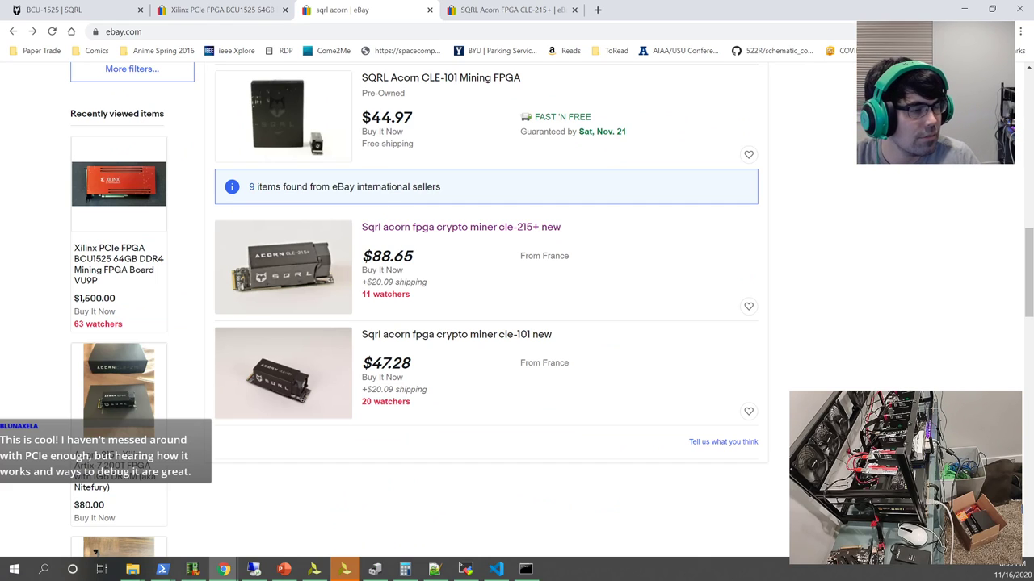
left_click(490, 10)
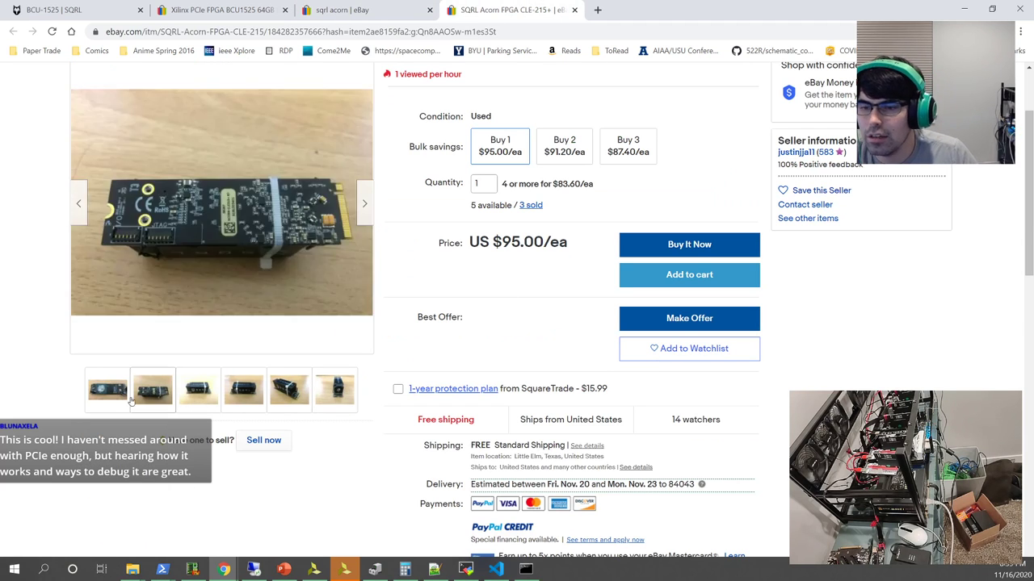
Step: Switch to the M32 project in Vivado, dismiss the programming notice and boot xc7a200t_0 from its configuration memory device
left_click(343, 571)
left_click(518, 321)
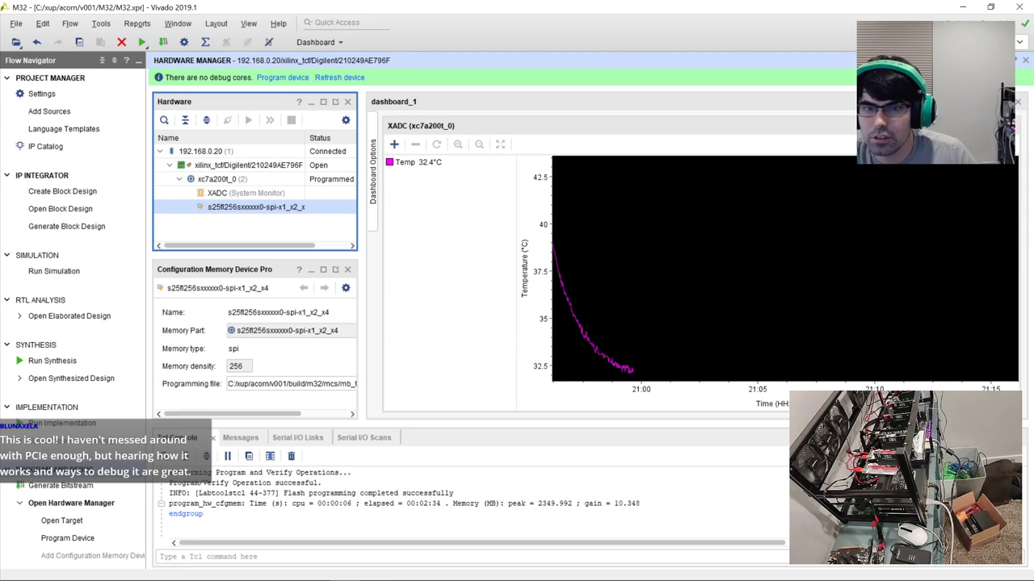
right_click(234, 181)
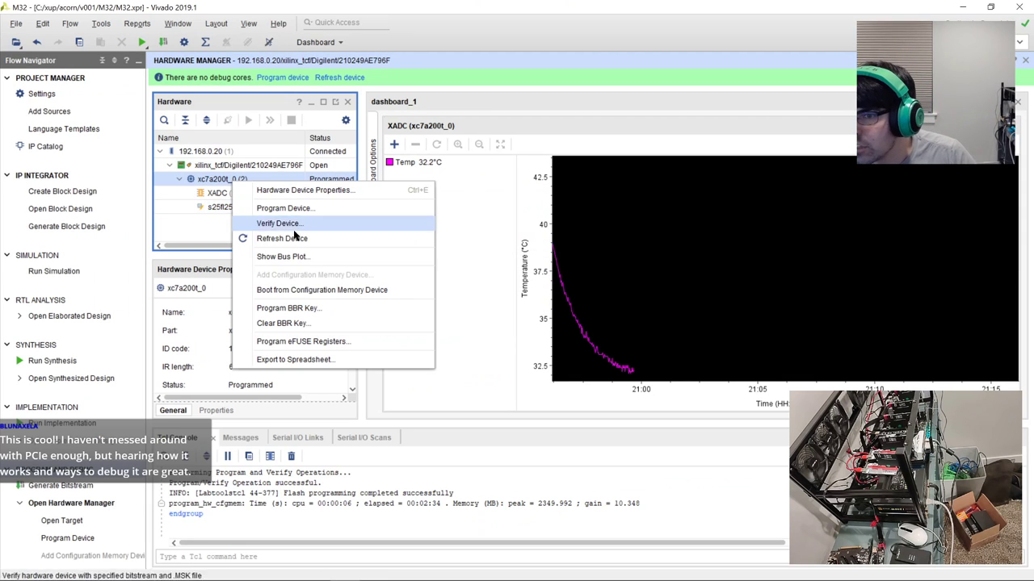
left_click(309, 290)
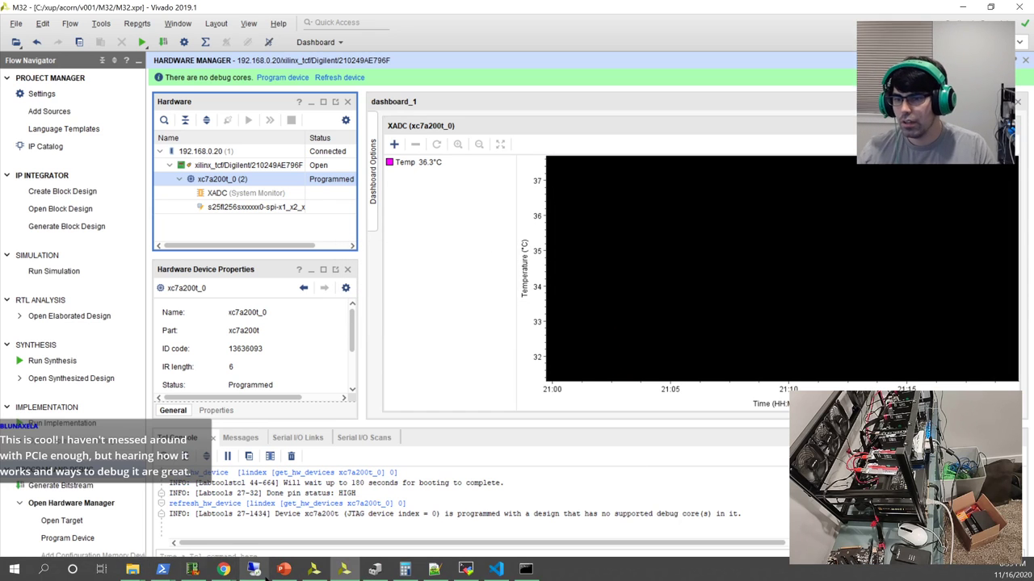
Step: Switch to the fpga-farm root session in MobaXterm, rerun the lspci -v listing and enter the command reboot now
left_click(467, 572)
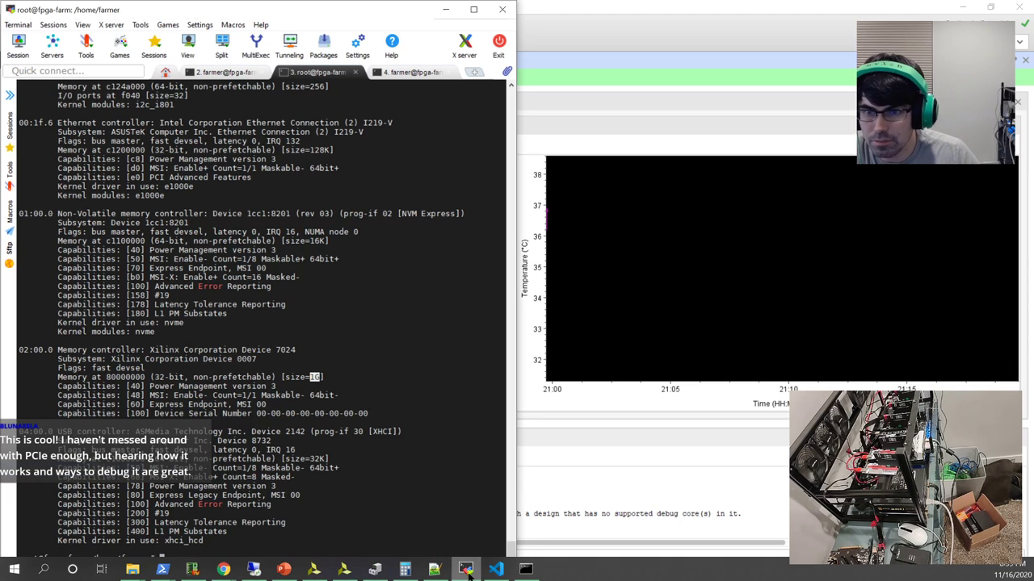
key("Up")
key("Return")
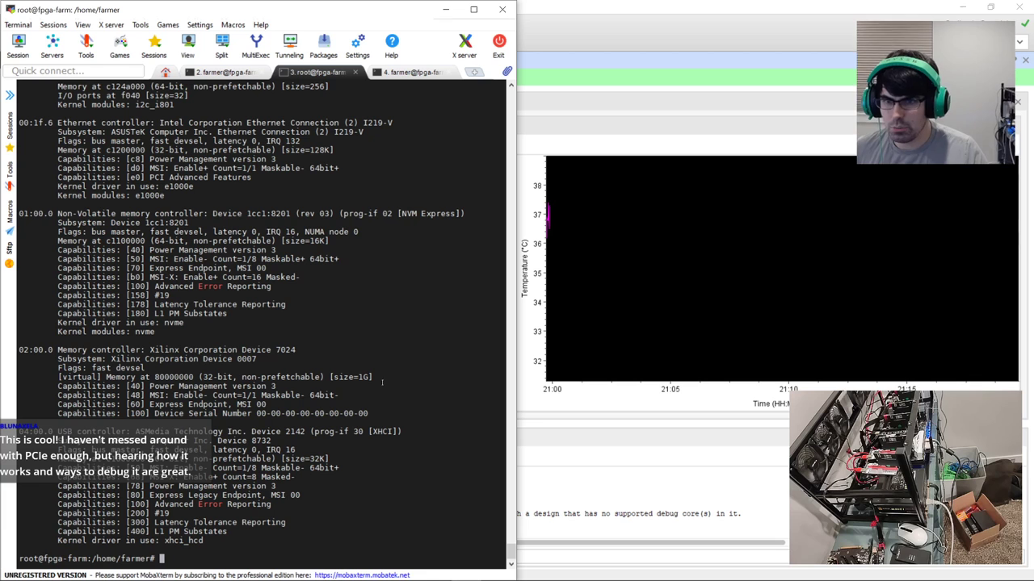
type("reboot now")
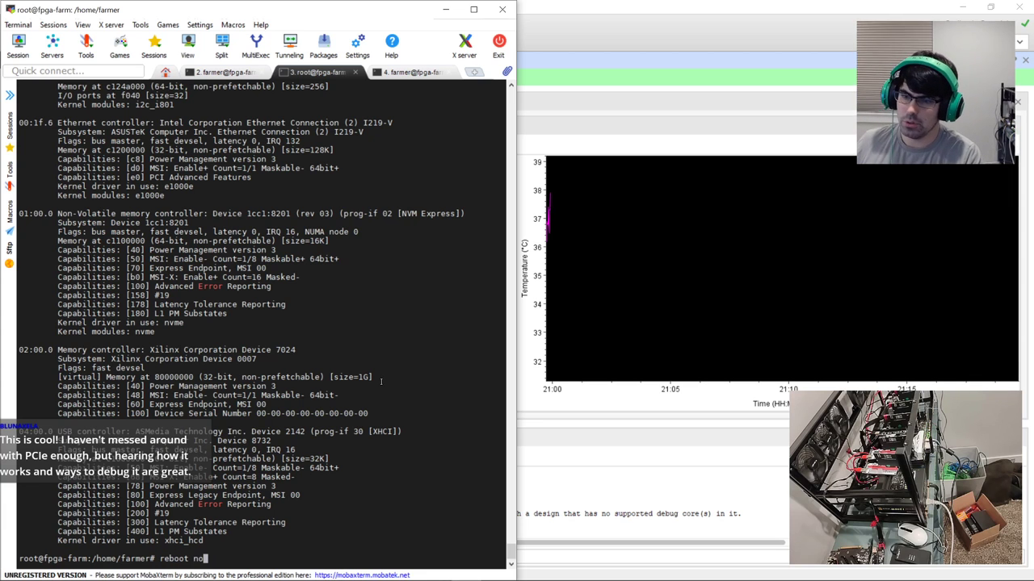